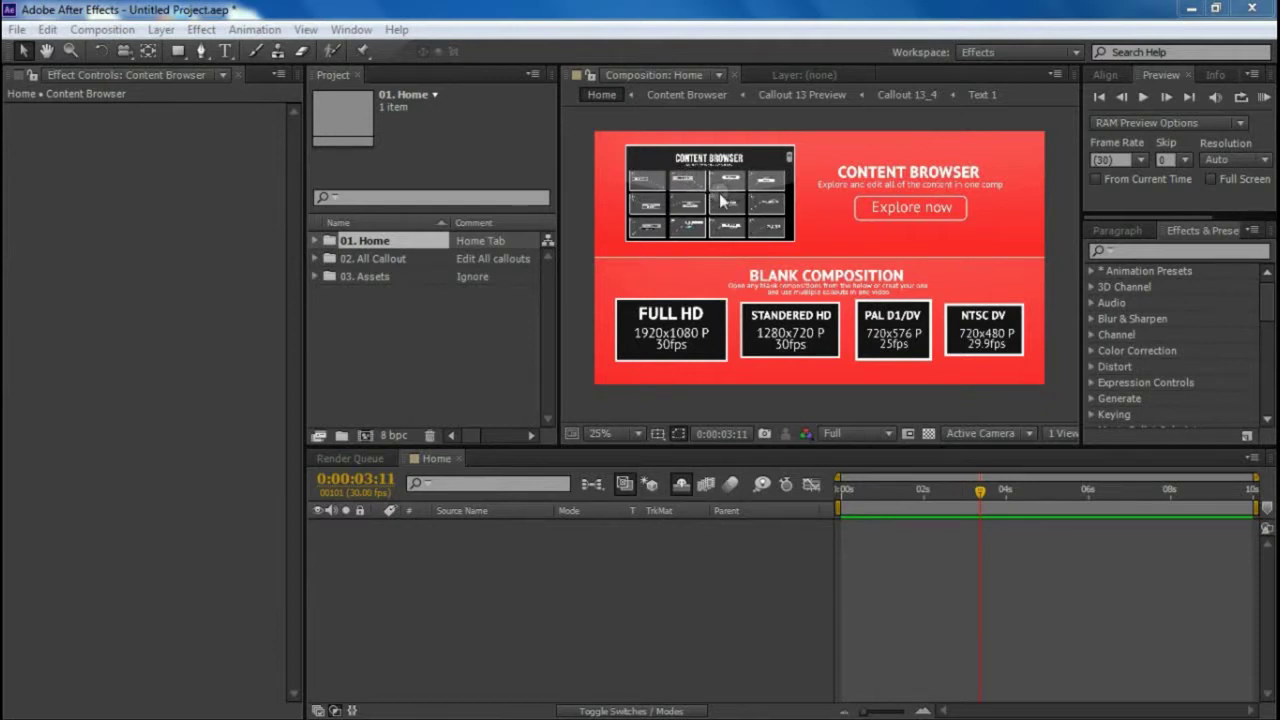
# Expand the 01. Home folder and select its Home composition, bringing its timeline into focus
pyautogui.click(350, 243)
pyautogui.doubleClick(351, 245)
pyautogui.click(388, 262)
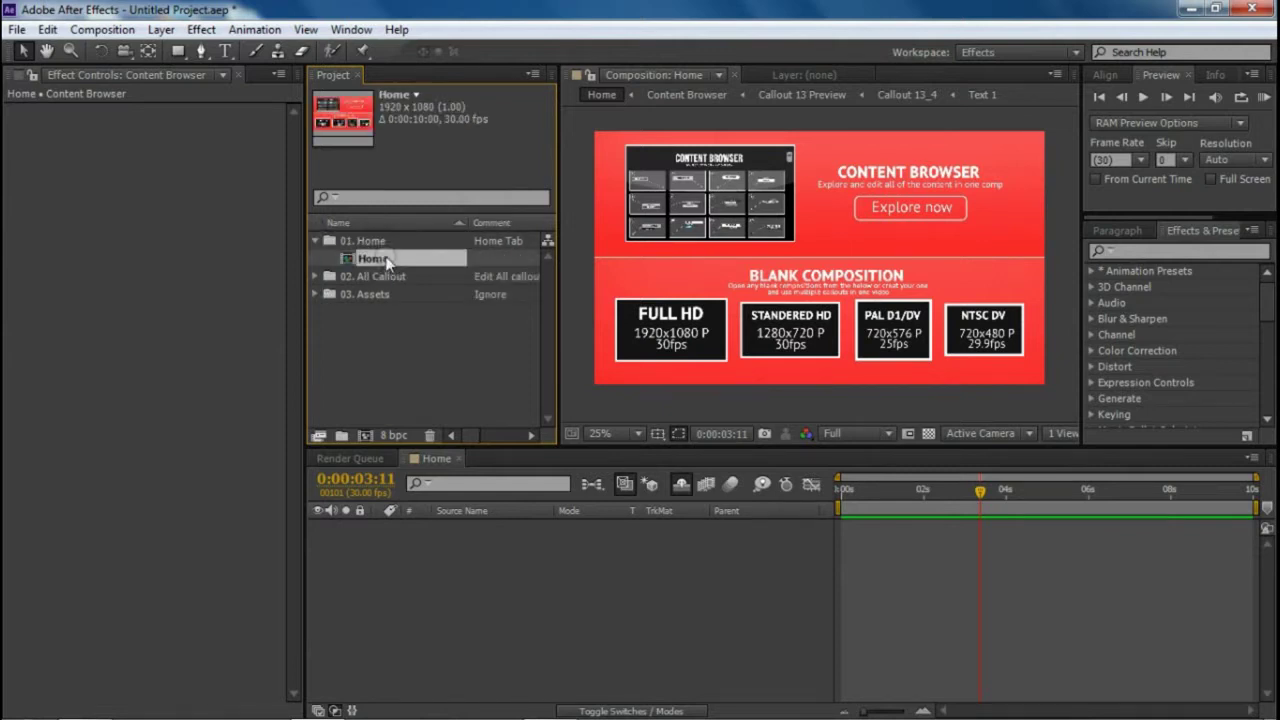
pyautogui.click(432, 462)
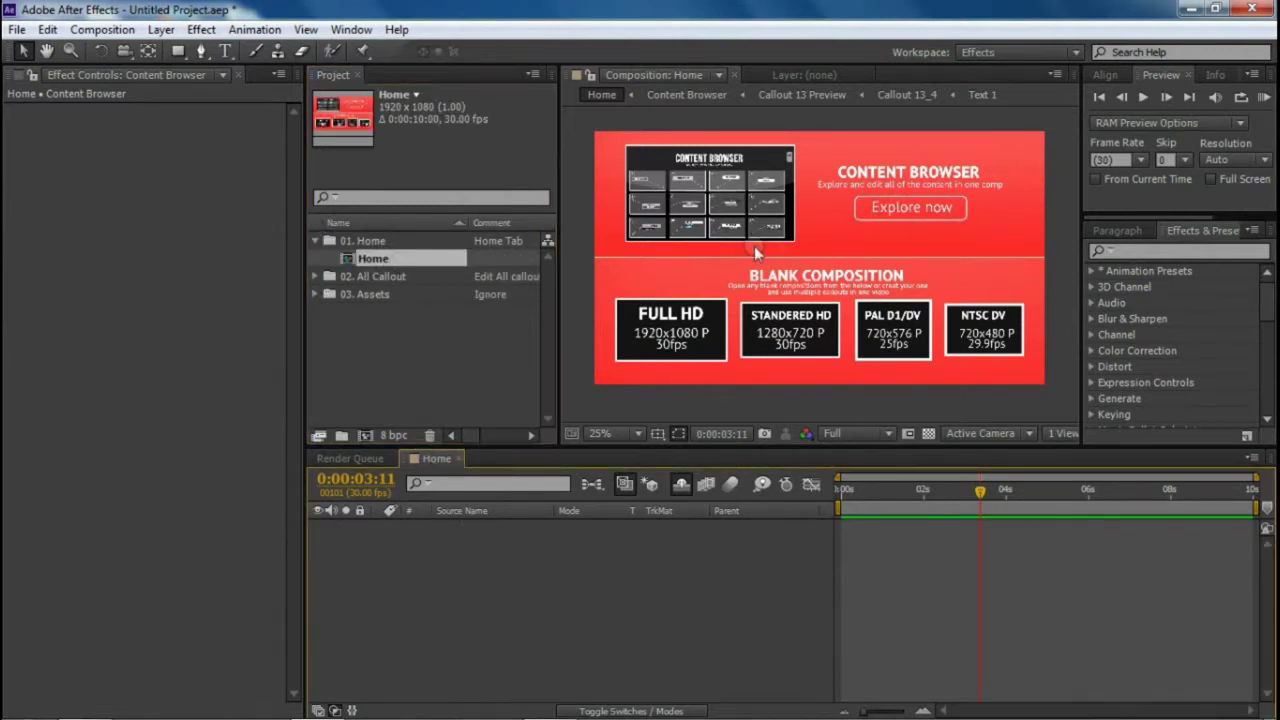
# Examine the Explore now area and the Full HD, Standered HD, PAL D1/DV and NTSC DV blank composition tiles
pyautogui.click(944, 203)
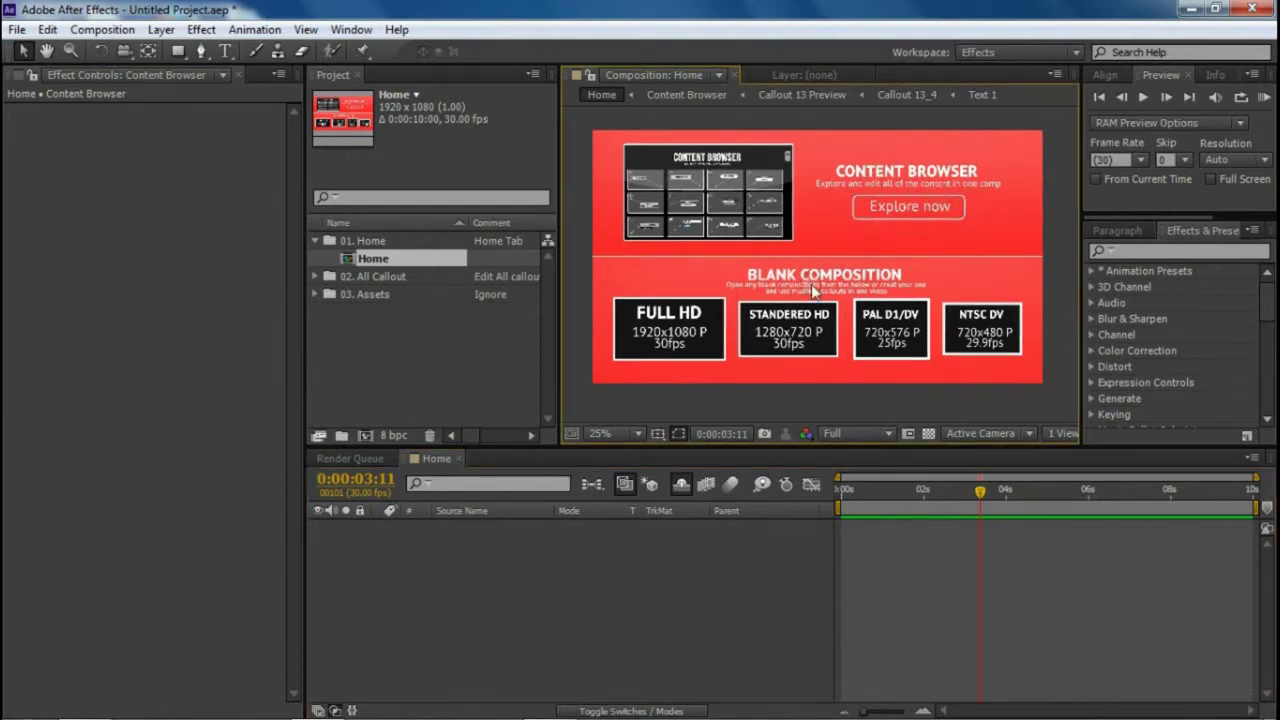
pyautogui.click(682, 343)
pyautogui.click(812, 343)
pyautogui.click(898, 342)
pyautogui.click(967, 345)
pyautogui.click(899, 353)
pyautogui.click(710, 340)
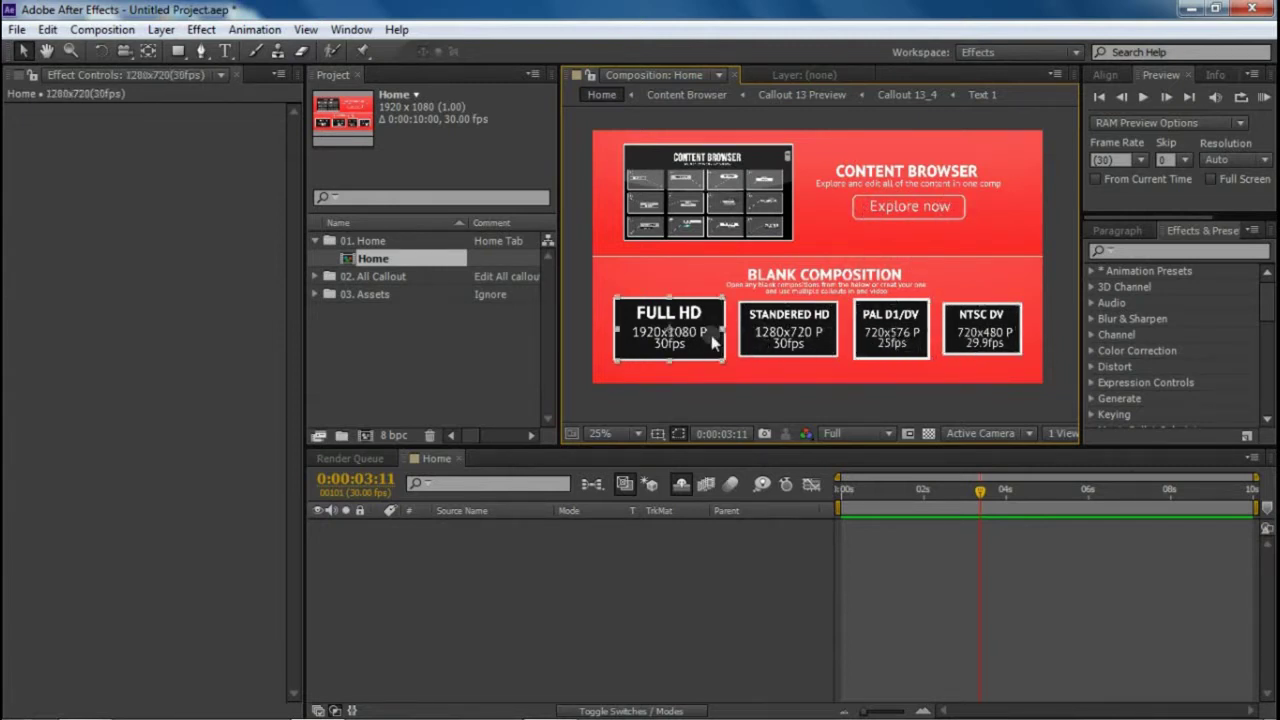
pyautogui.click(971, 337)
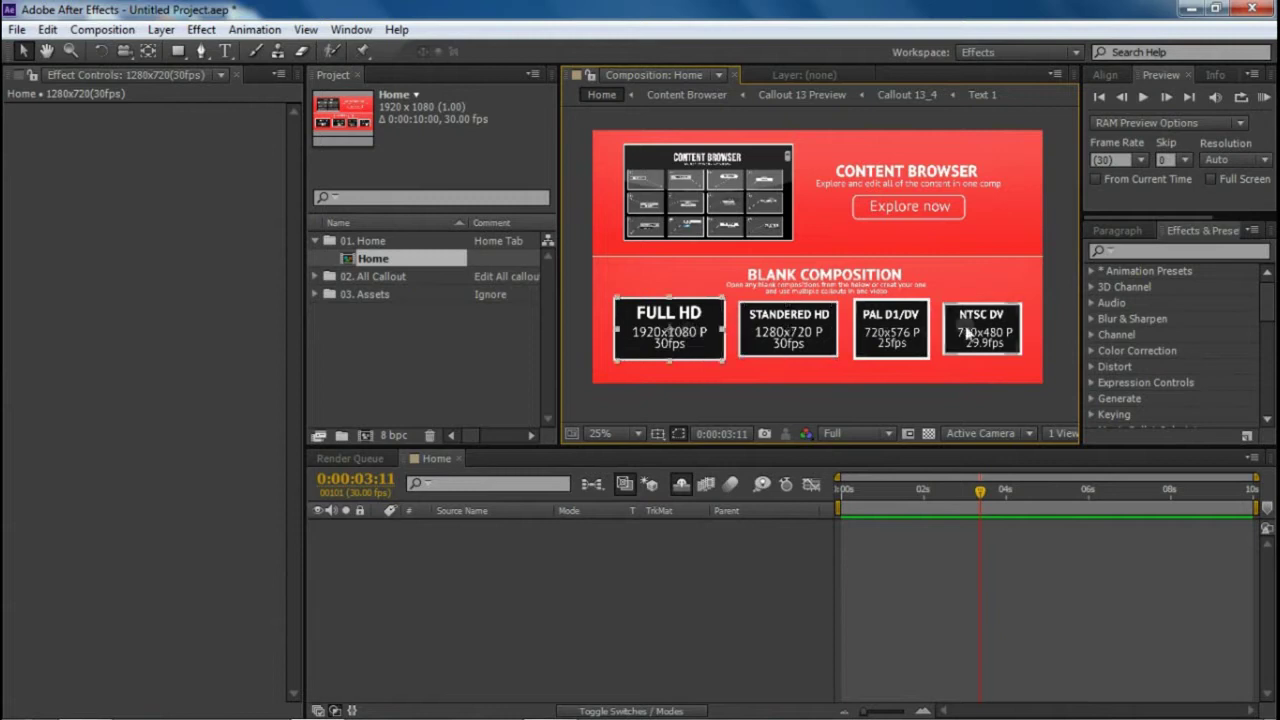
pyautogui.click(766, 333)
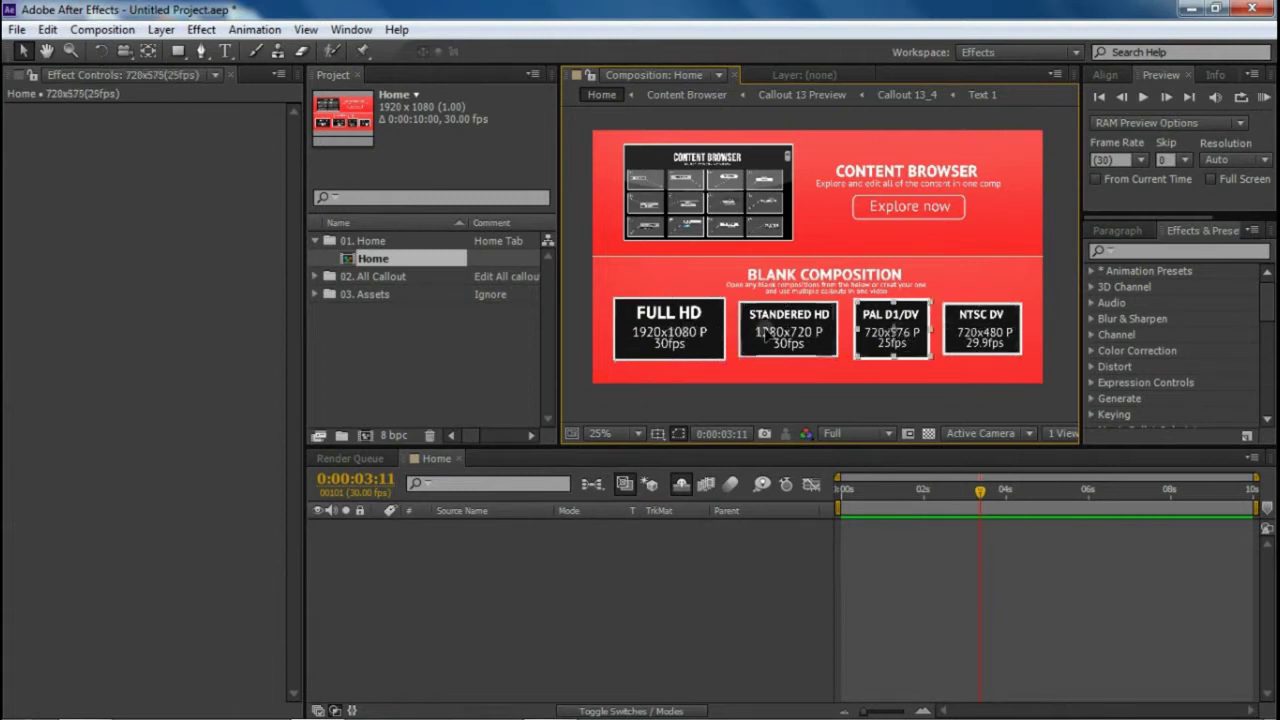
# Review the preset list and custom size options for a new composition, leaving without creating one
pyautogui.click(102, 29)
pyautogui.click(145, 51)
pyautogui.click(408, 256)
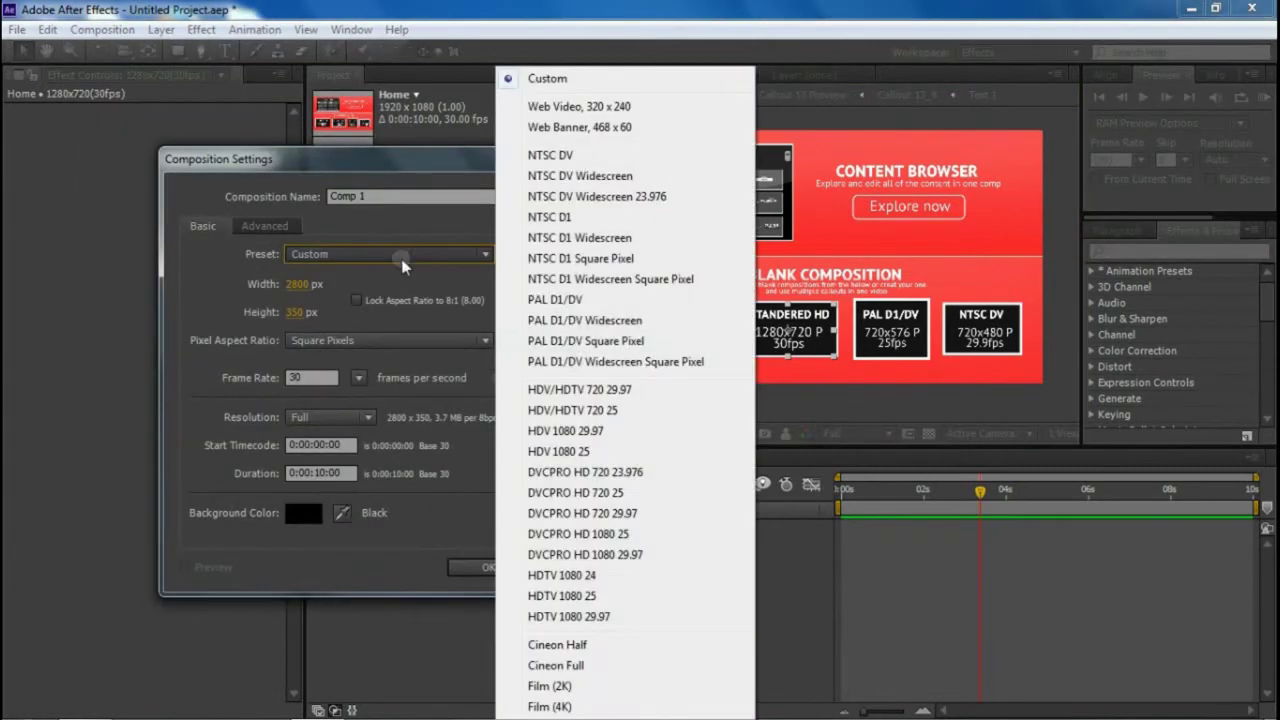
pyautogui.click(350, 286)
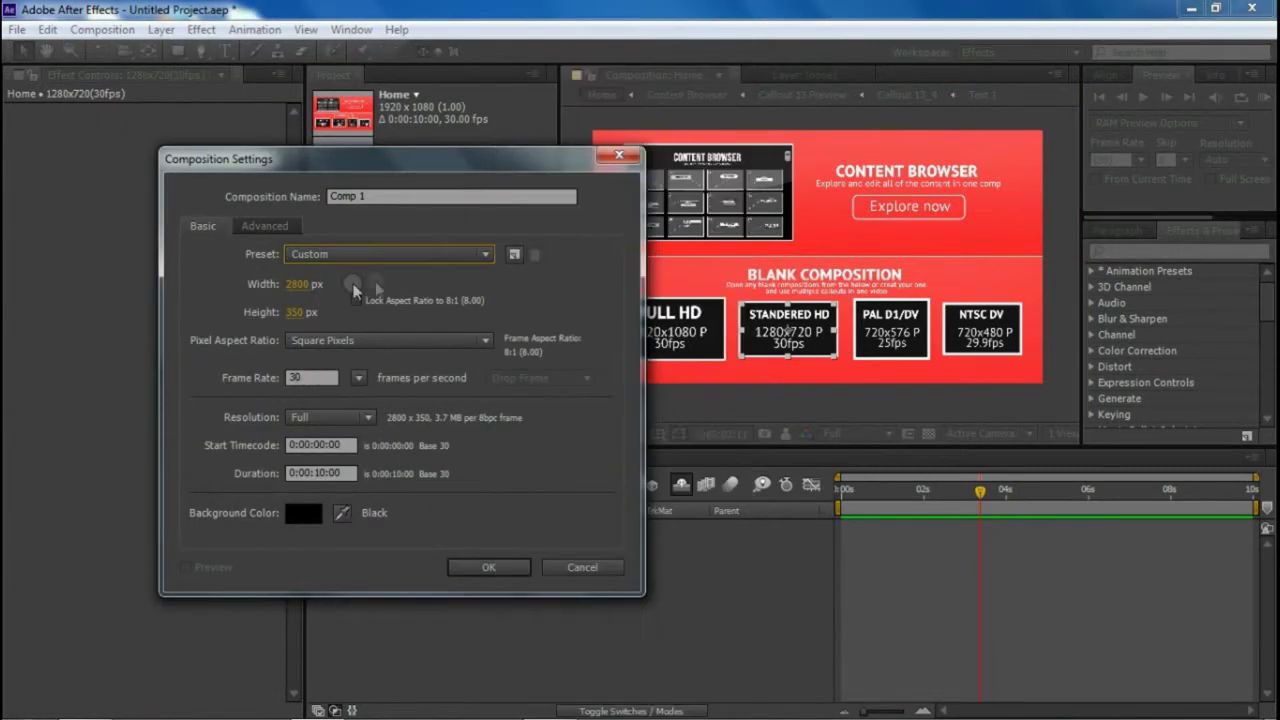
pyautogui.click(624, 157)
# Open the Content Browser composition from the Explore now tile in the Home composition
pyautogui.scroll(2, 745, 212)
pyautogui.moveTo(862, 212); pyautogui.dragTo(745, 295)
pyautogui.click(912, 253)
pyautogui.scroll(-2, 905, 262)
pyautogui.doubleClick(905, 262)
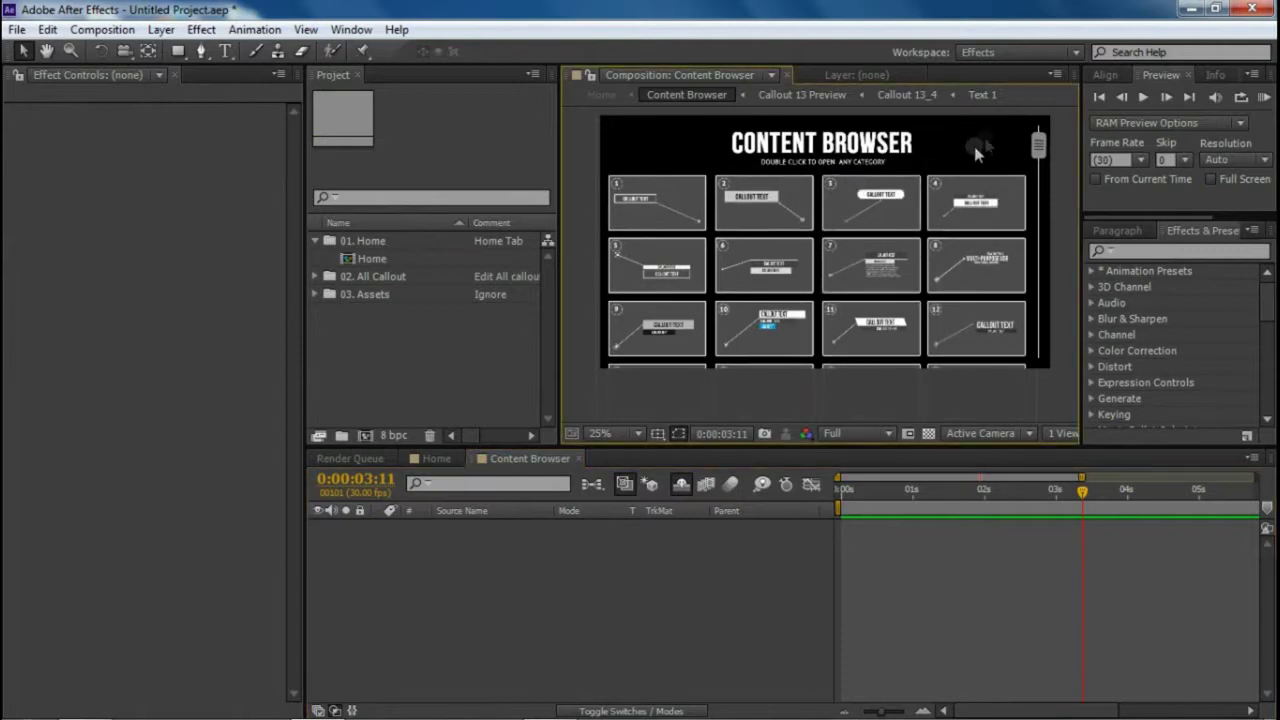
# Inspect the callout category thumbnails around Callout 6 and Callout 10 up close at Full preview resolution
pyautogui.moveTo(1038, 145)
pyautogui.mouseDown()
pyautogui.moveTo(1040, 272)
pyautogui.moveTo(1051, 143)
pyautogui.mouseUp()
pyautogui.click(775, 244)
pyautogui.scroll(2, 966, 226)
pyautogui.moveTo(907, 272); pyautogui.dragTo(868, 261)
pyautogui.click(842, 433)
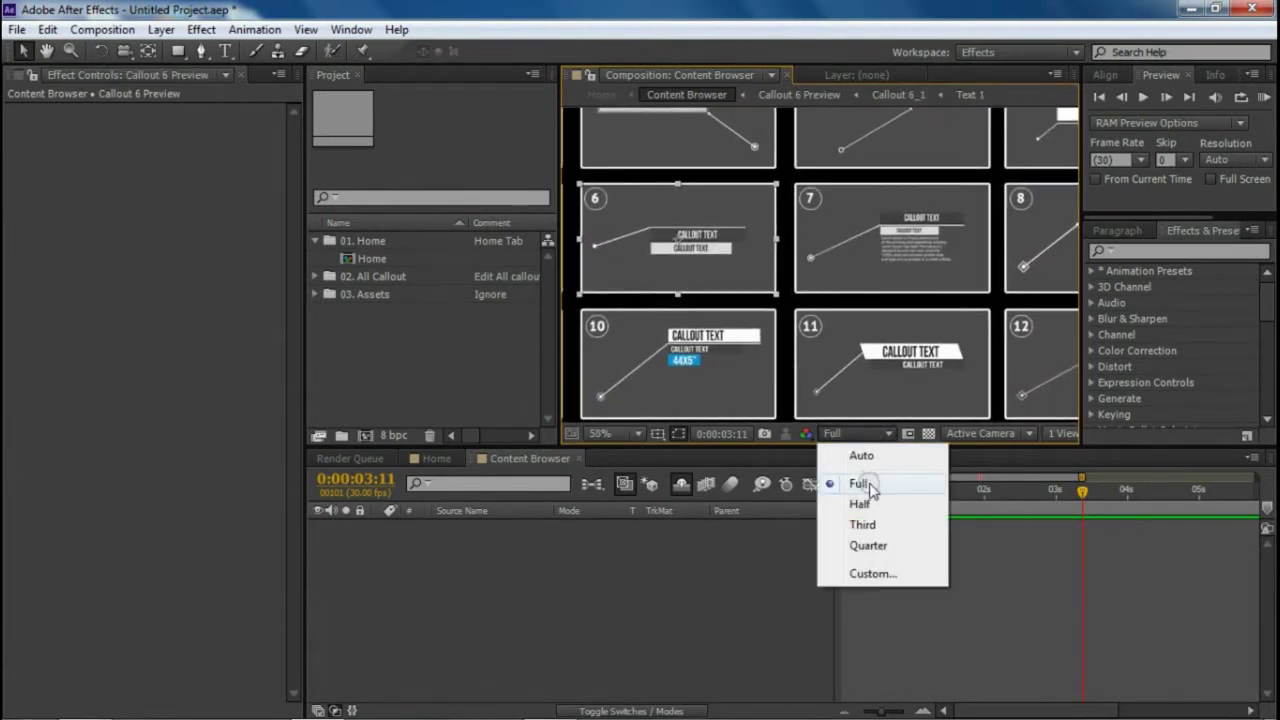
pyautogui.click(862, 484)
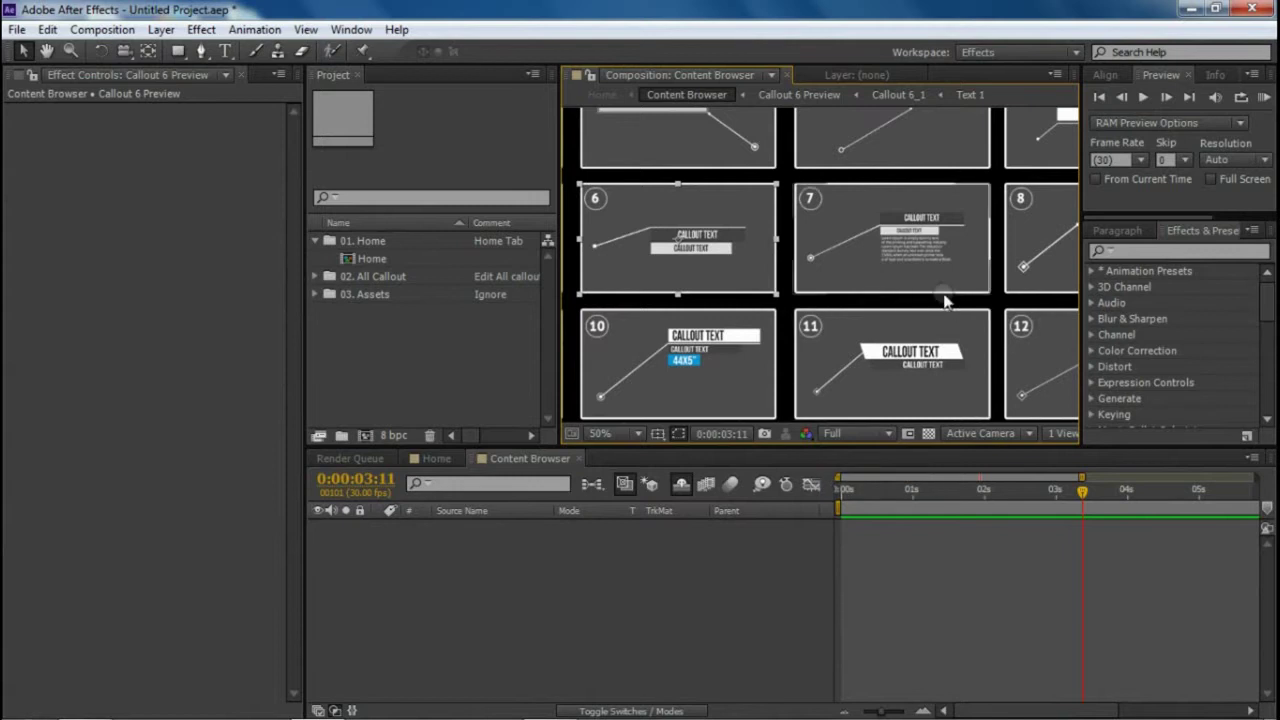
pyautogui.scroll(2, 820, 268)
pyautogui.moveTo(665, 345); pyautogui.dragTo(942, 237)
pyautogui.scroll(-4, 859, 284)
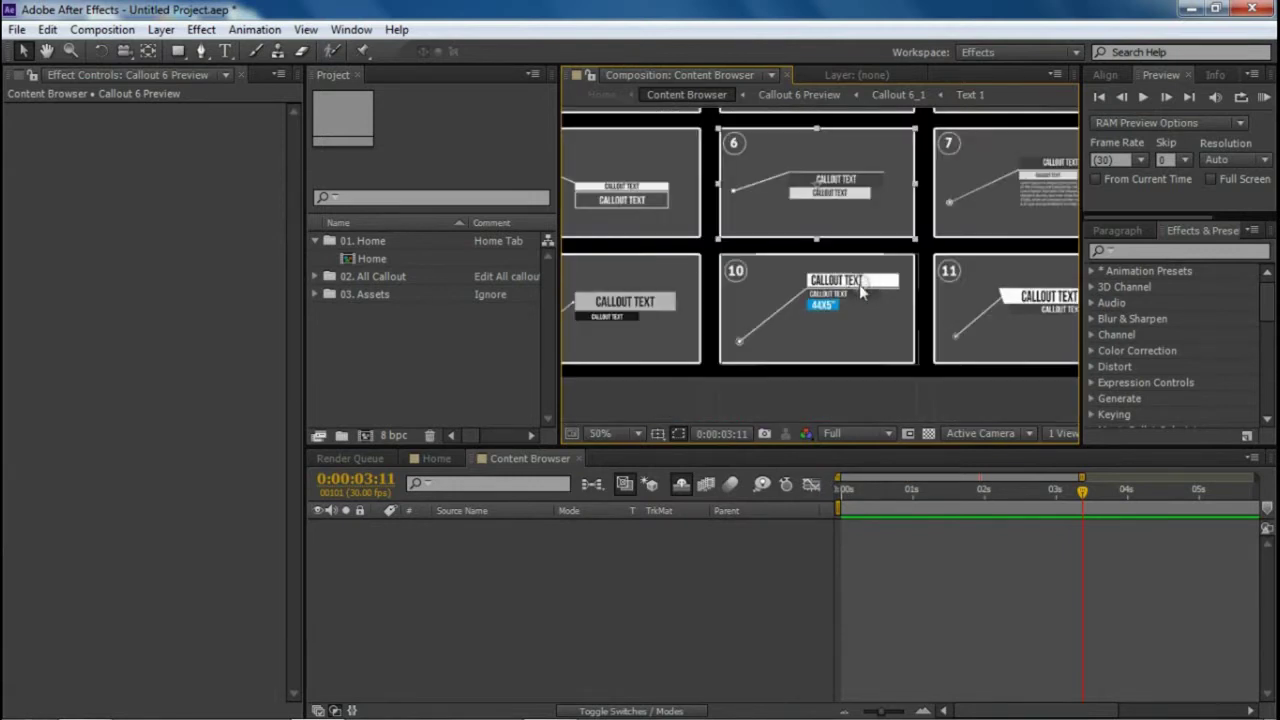
pyautogui.moveTo(852, 328); pyautogui.dragTo(845, 306)
# Shift the Content Browser's scroll bar to reveal the next row of categories, and open the Callout 6 preview
pyautogui.click(1036, 141)
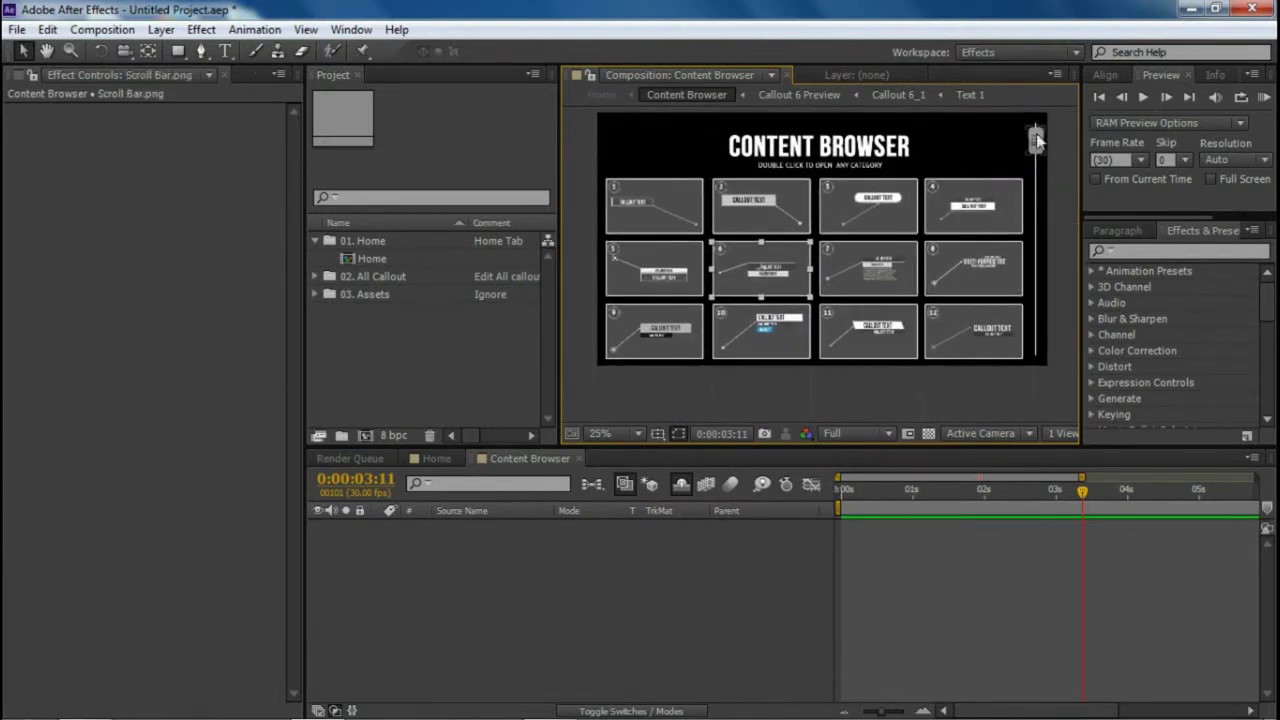
pyautogui.moveTo(1037, 146); pyautogui.dragTo(1070, 153)
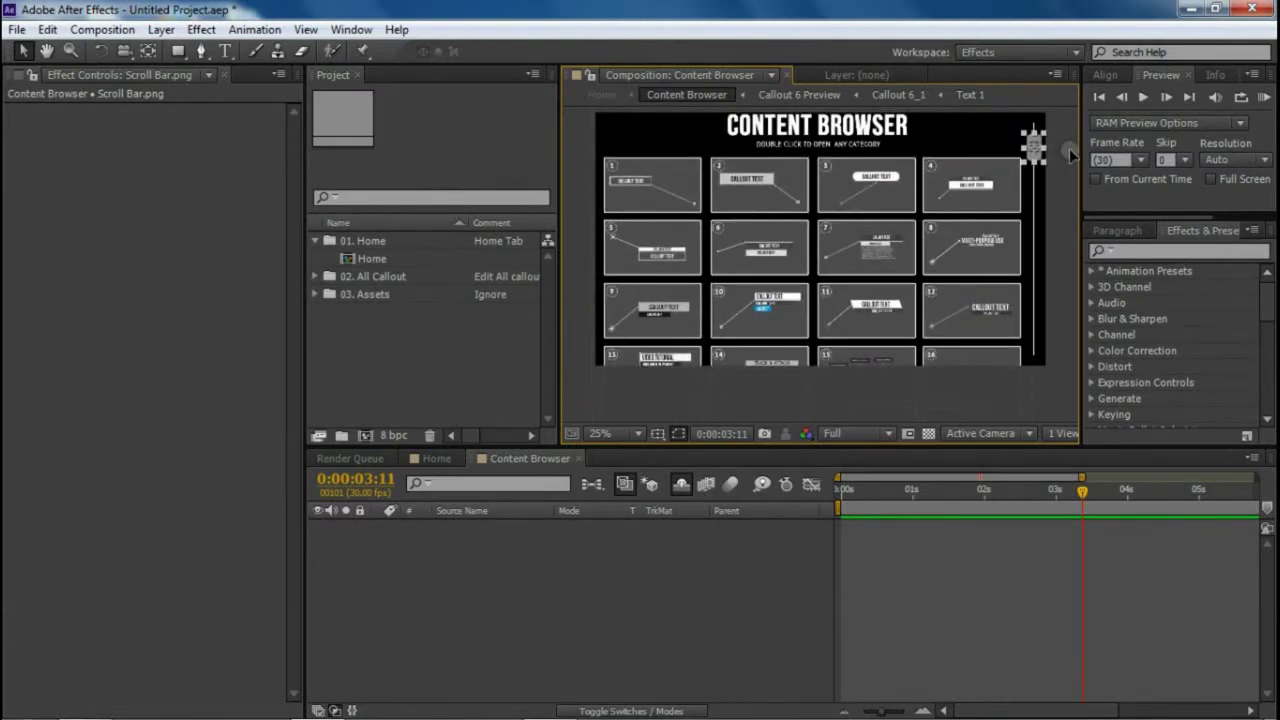
pyautogui.click(778, 265)
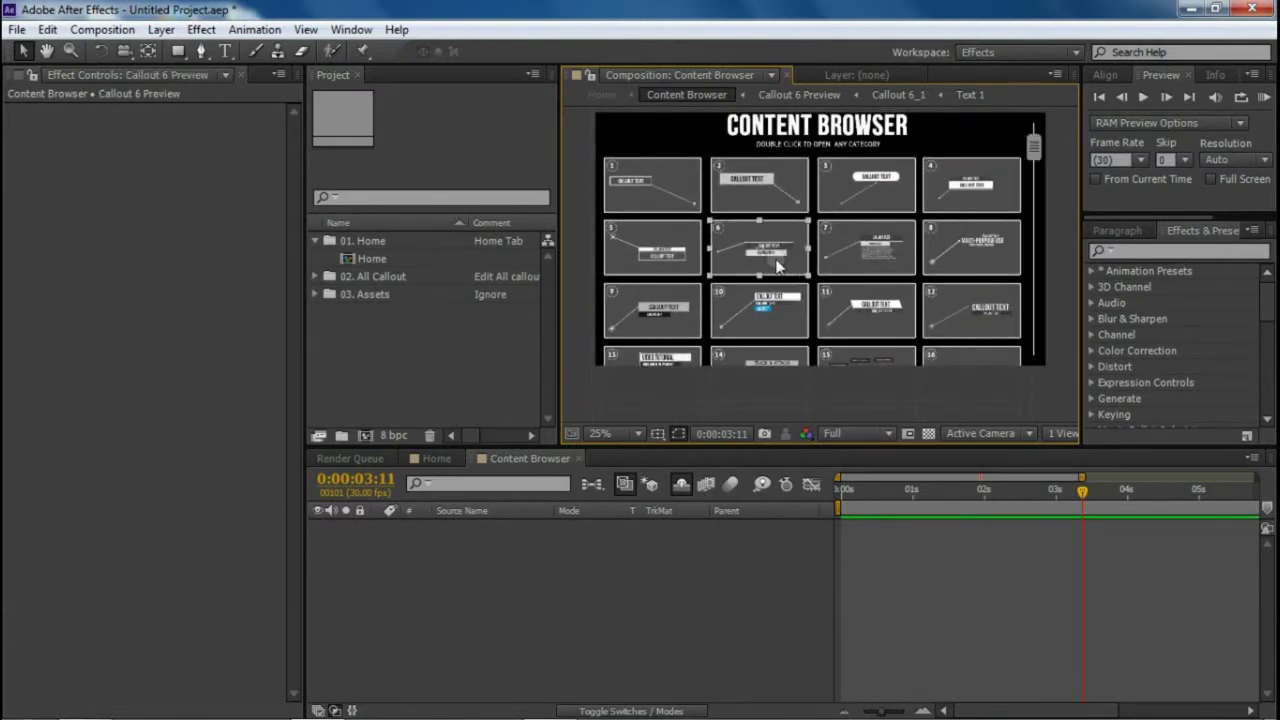
pyautogui.doubleClick(778, 258)
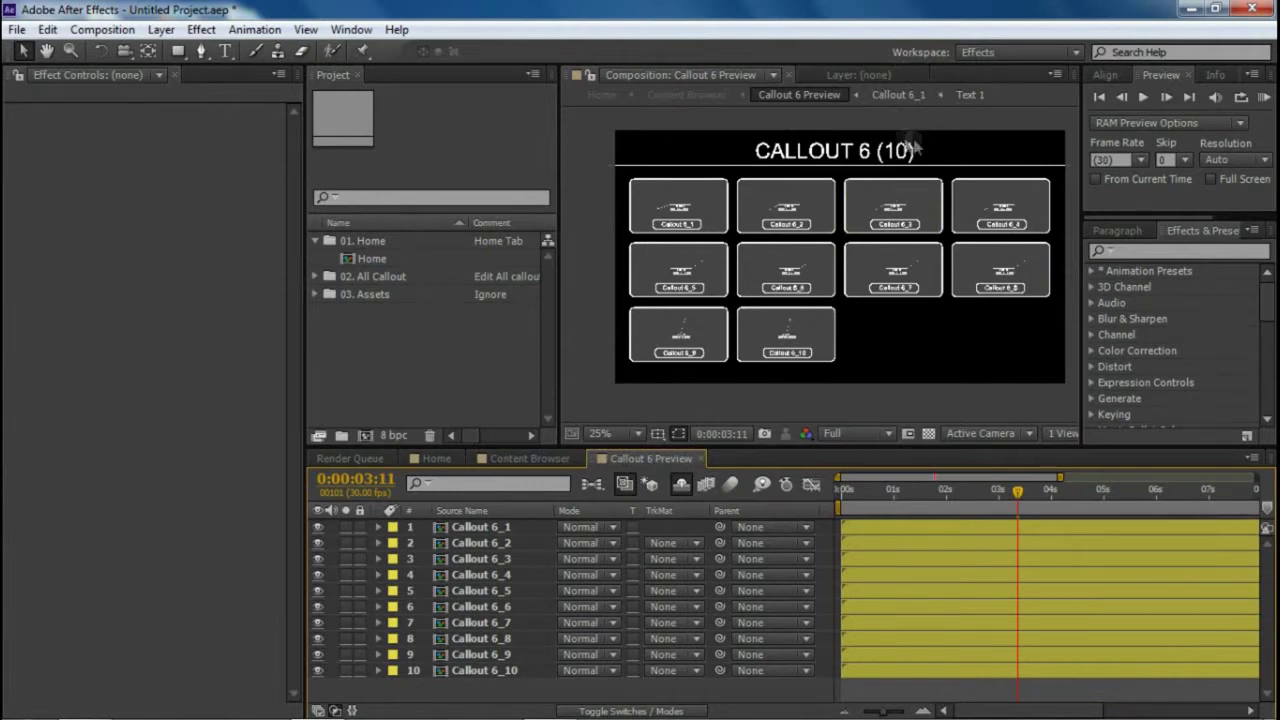
# Examine the Callout 6 variations one by one in an enlarged composition viewer, and restore the normal layout
pyautogui.scroll(2, 820, 245)
pyautogui.press('`')
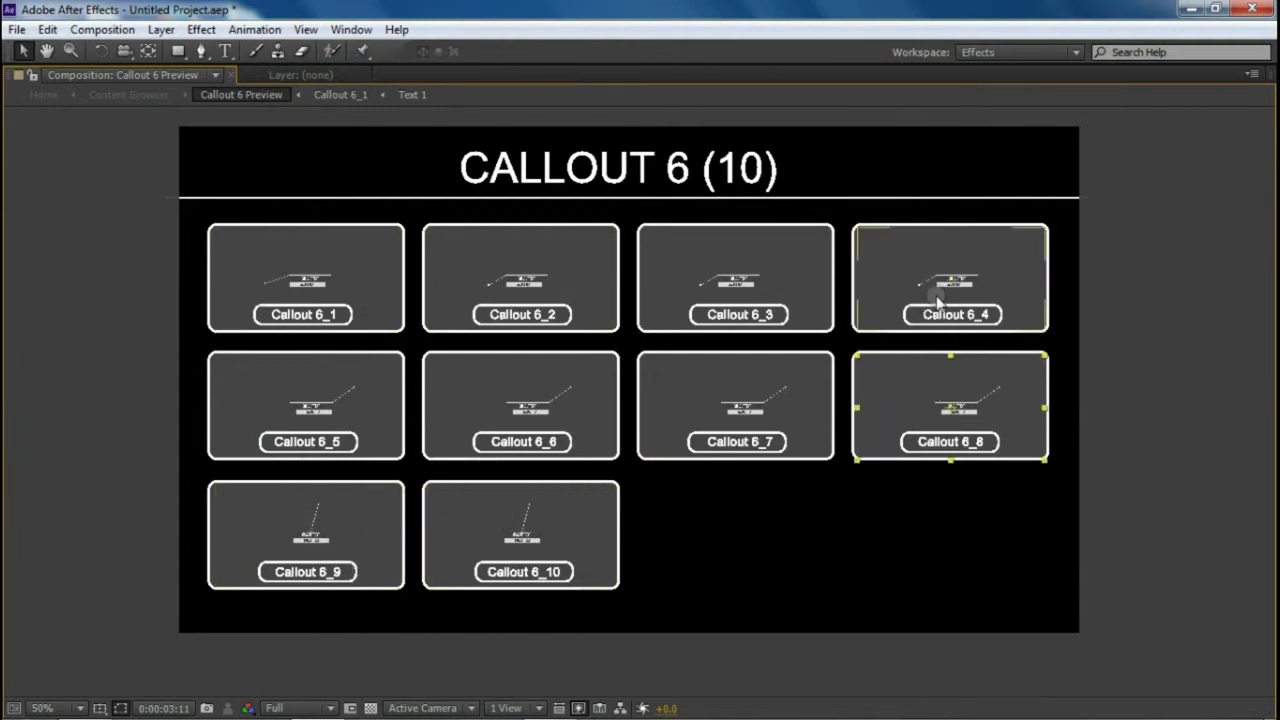
pyautogui.click(508, 265)
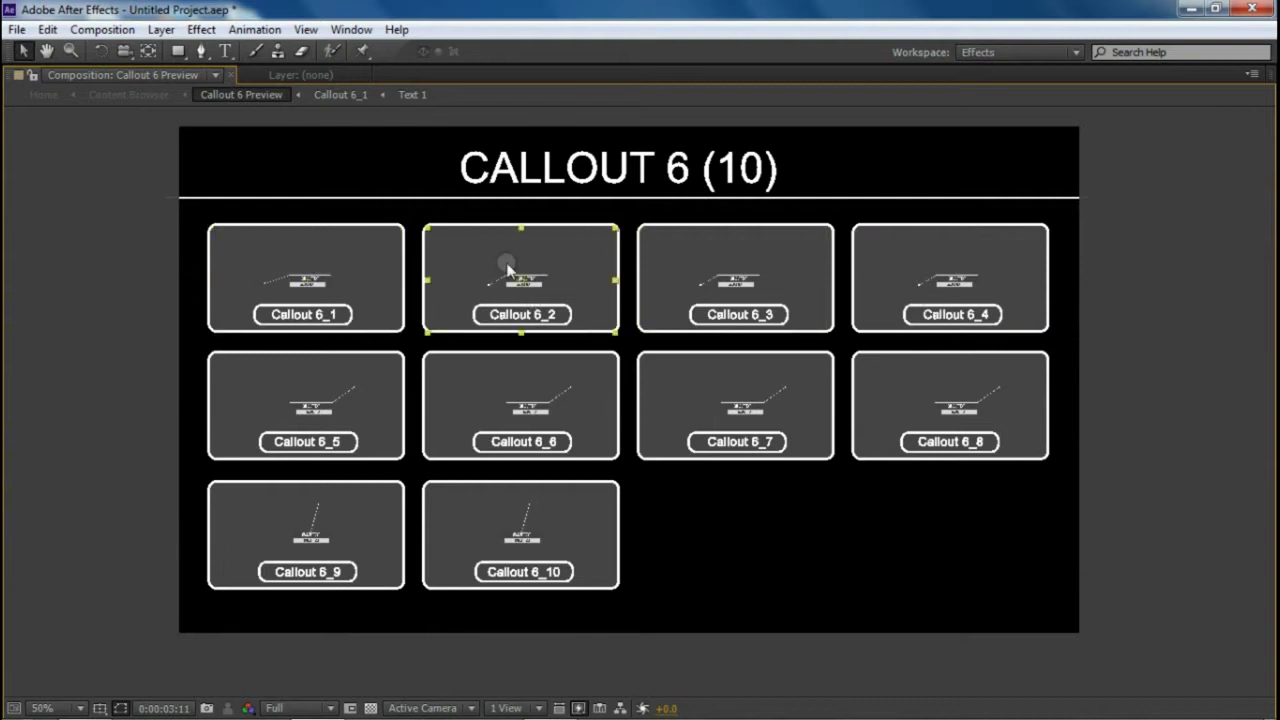
pyautogui.click(800, 278)
pyautogui.click(947, 278)
pyautogui.click(1107, 386)
pyautogui.click(524, 421)
pyautogui.click(822, 410)
pyautogui.click(999, 409)
pyautogui.click(508, 562)
pyautogui.click(360, 555)
pyautogui.press('`')
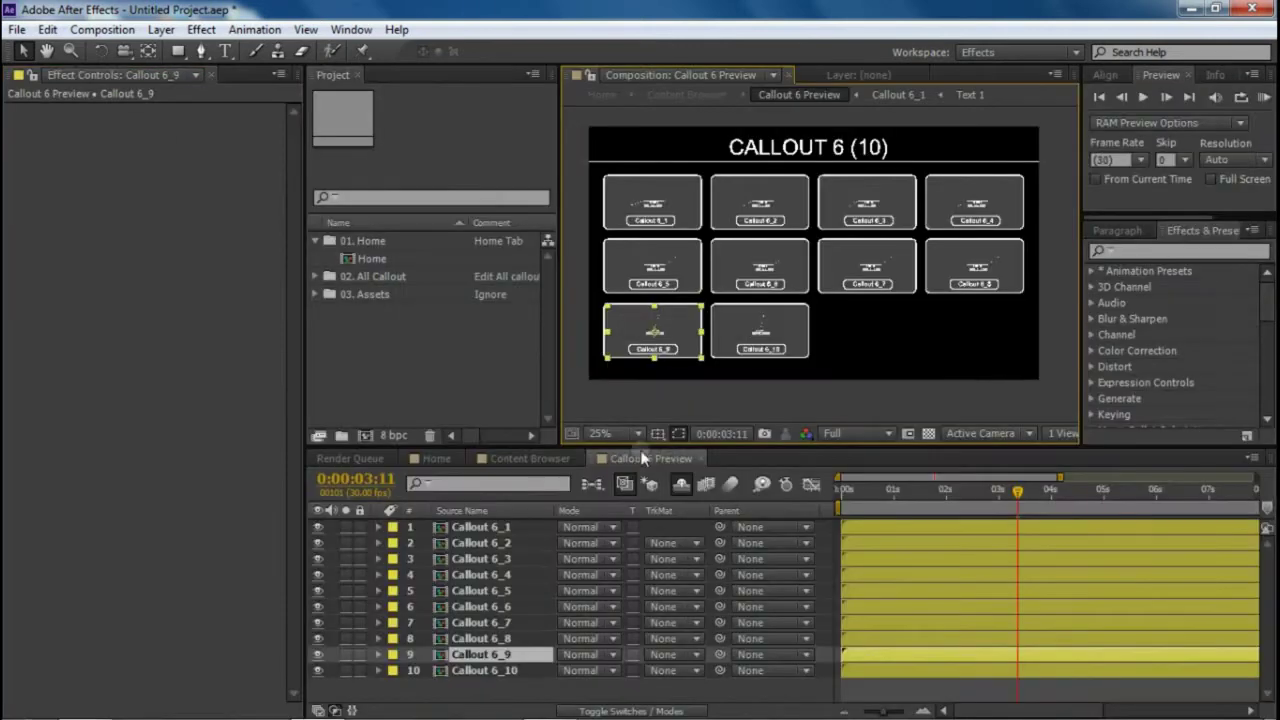
# Close the Callout 6 preview and open the Callout 10 category from the enlarged Content Browser
pyautogui.click(701, 459)
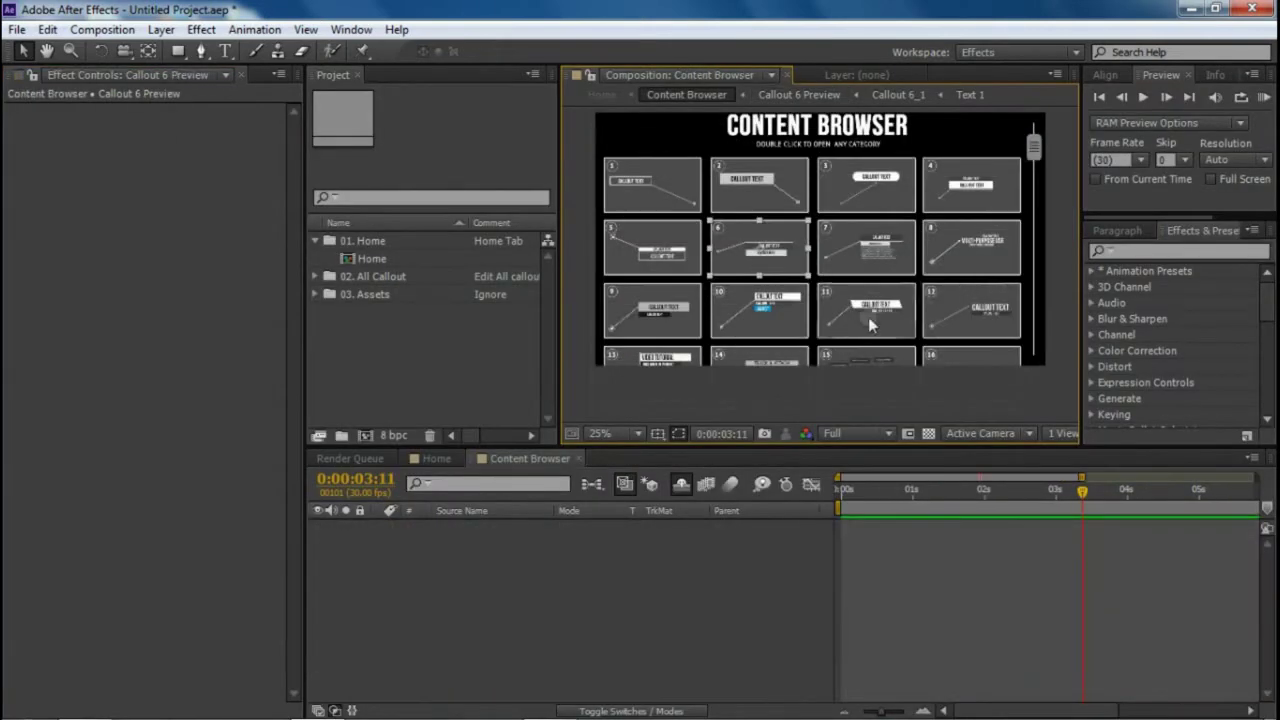
pyautogui.scroll(2, 790, 328)
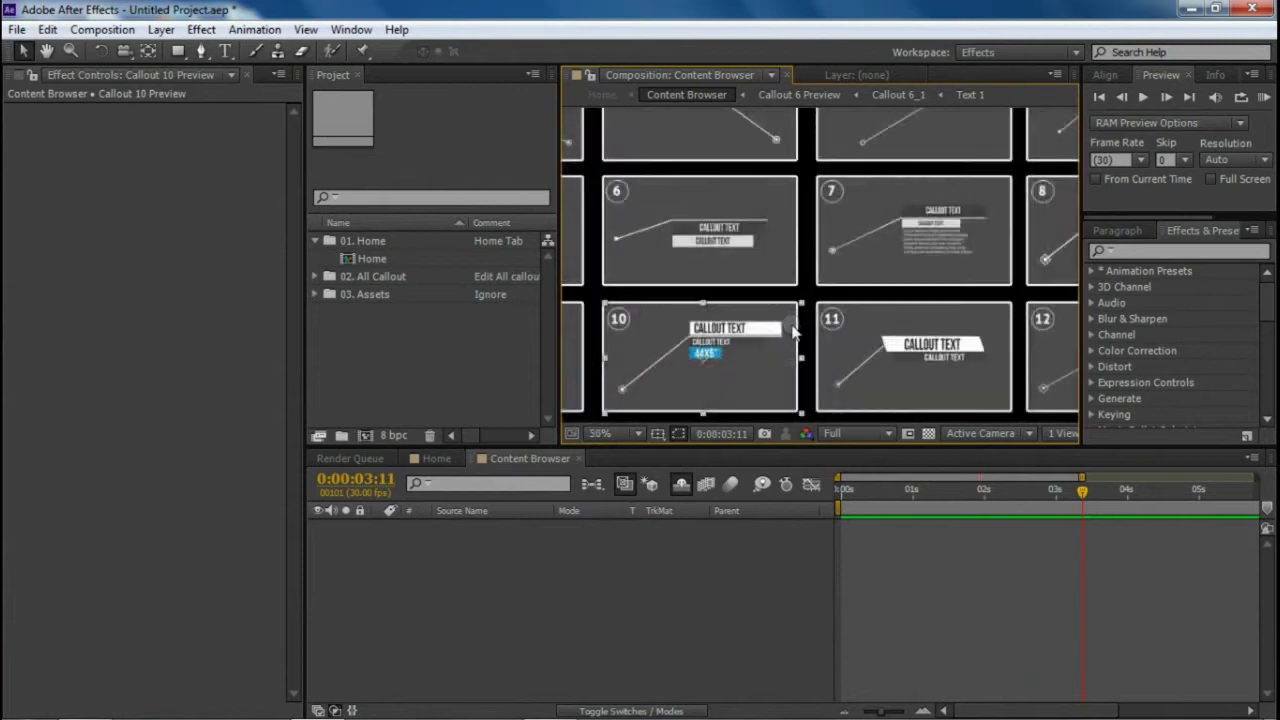
pyautogui.press('`')
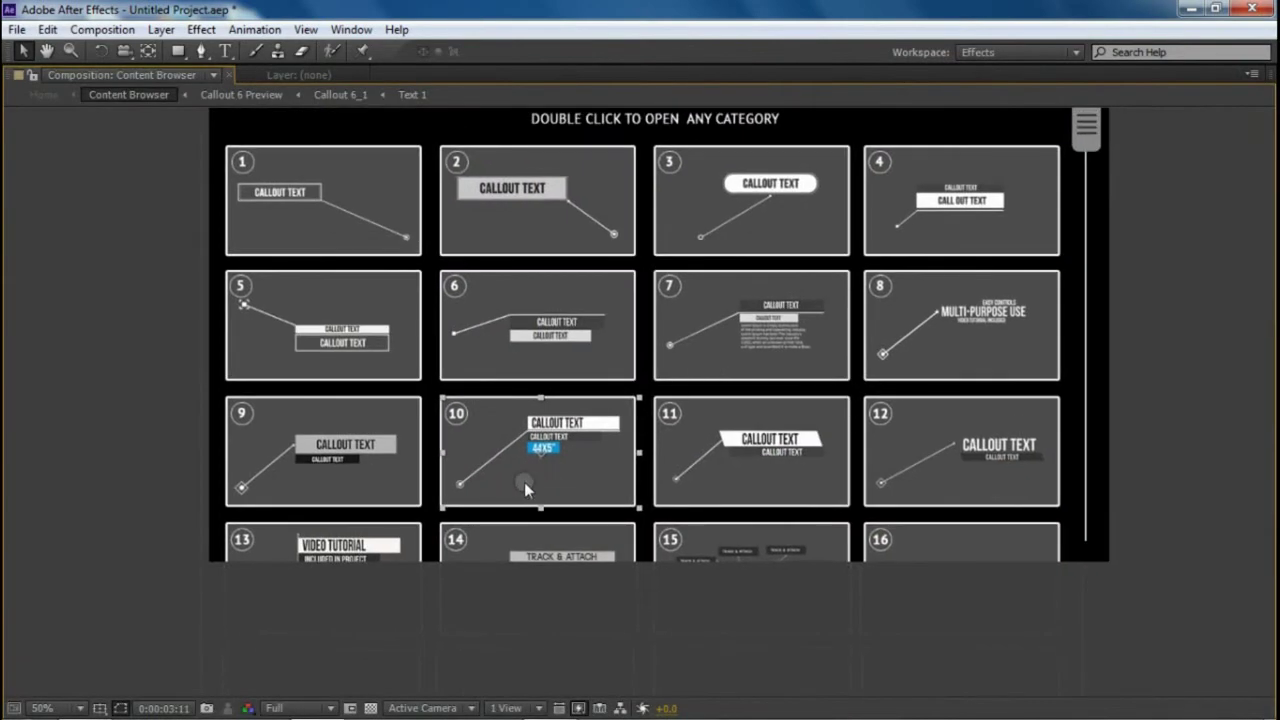
pyautogui.doubleClick(524, 482)
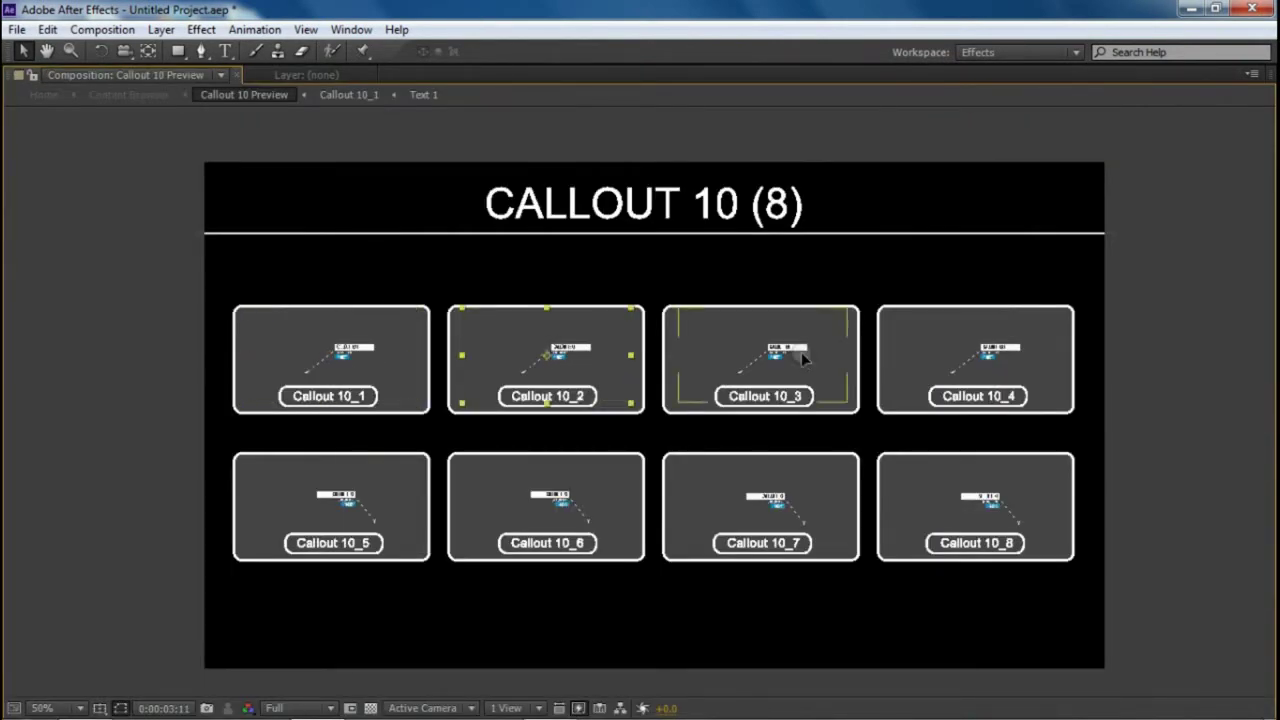
# Examine the Callout 10 variations and return to the Content Browser in the normal layout
pyautogui.click(966, 500)
pyautogui.click(812, 492)
pyautogui.click(583, 487)
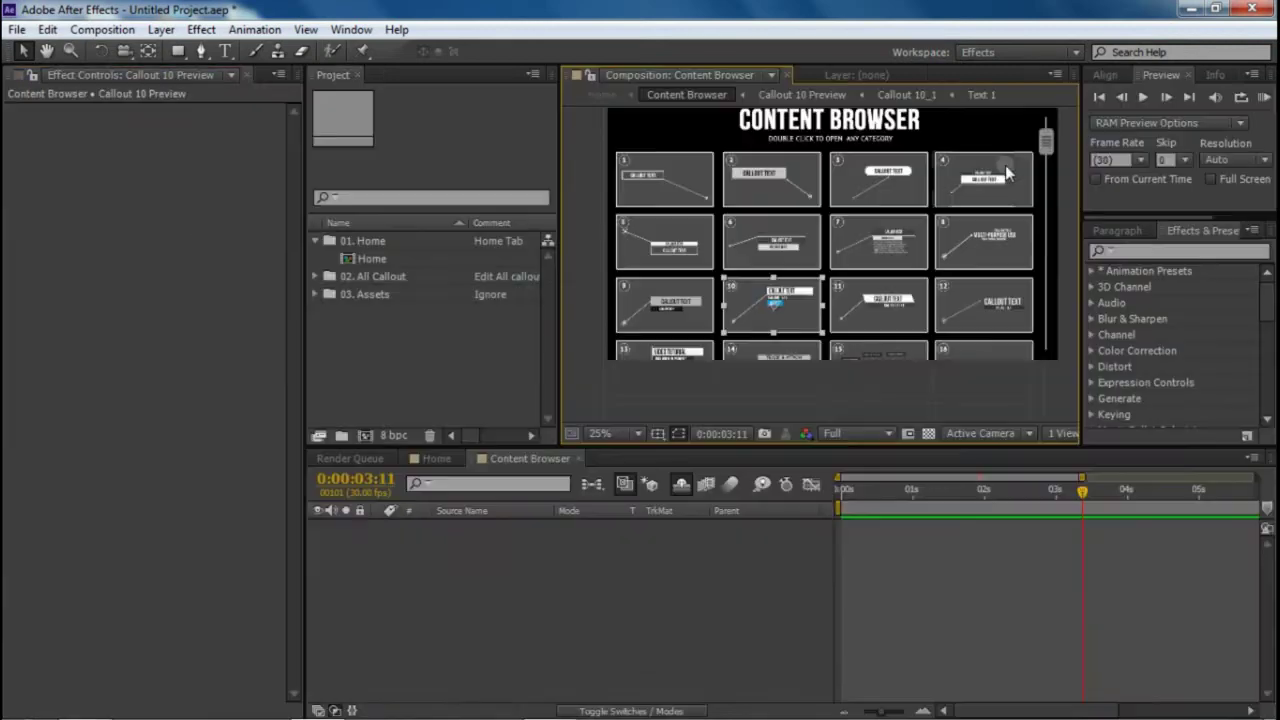
# Browse further callout categories using the Content Browser's scroll bar, and close the browser to return to Home
pyautogui.click(1050, 141)
pyautogui.moveTo(1050, 145); pyautogui.dragTo(1063, 222)
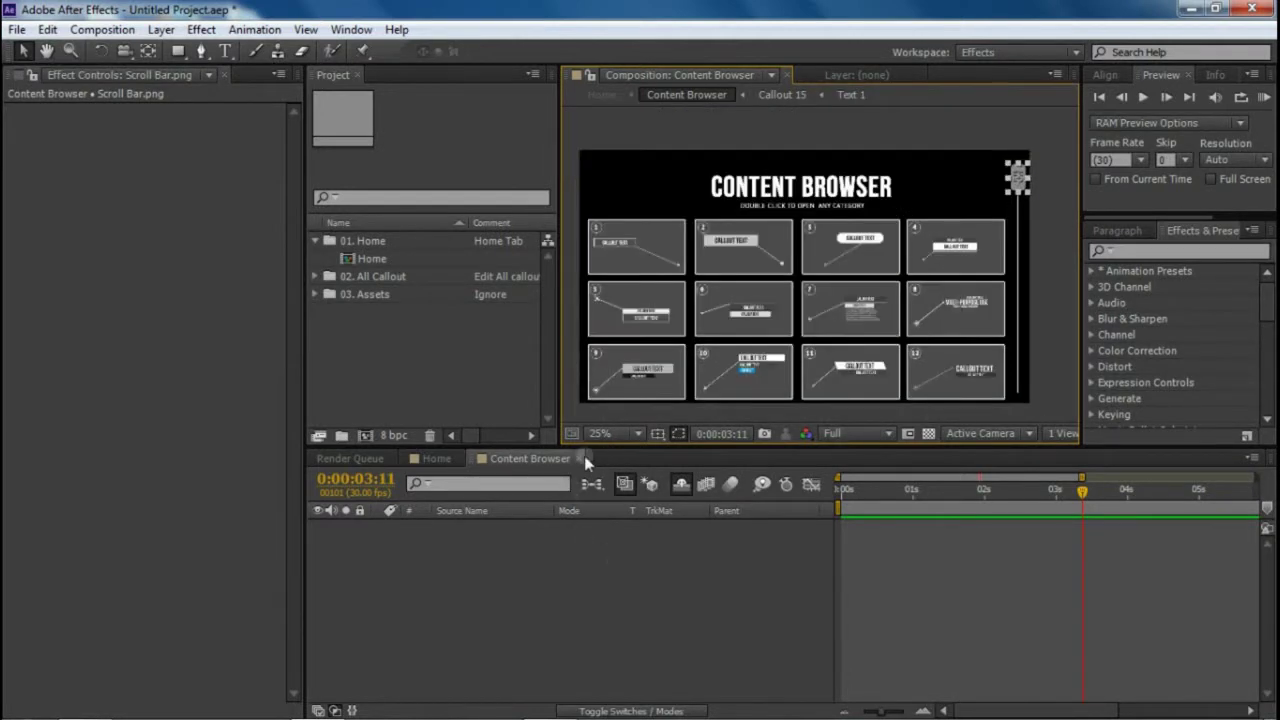
pyautogui.click(575, 458)
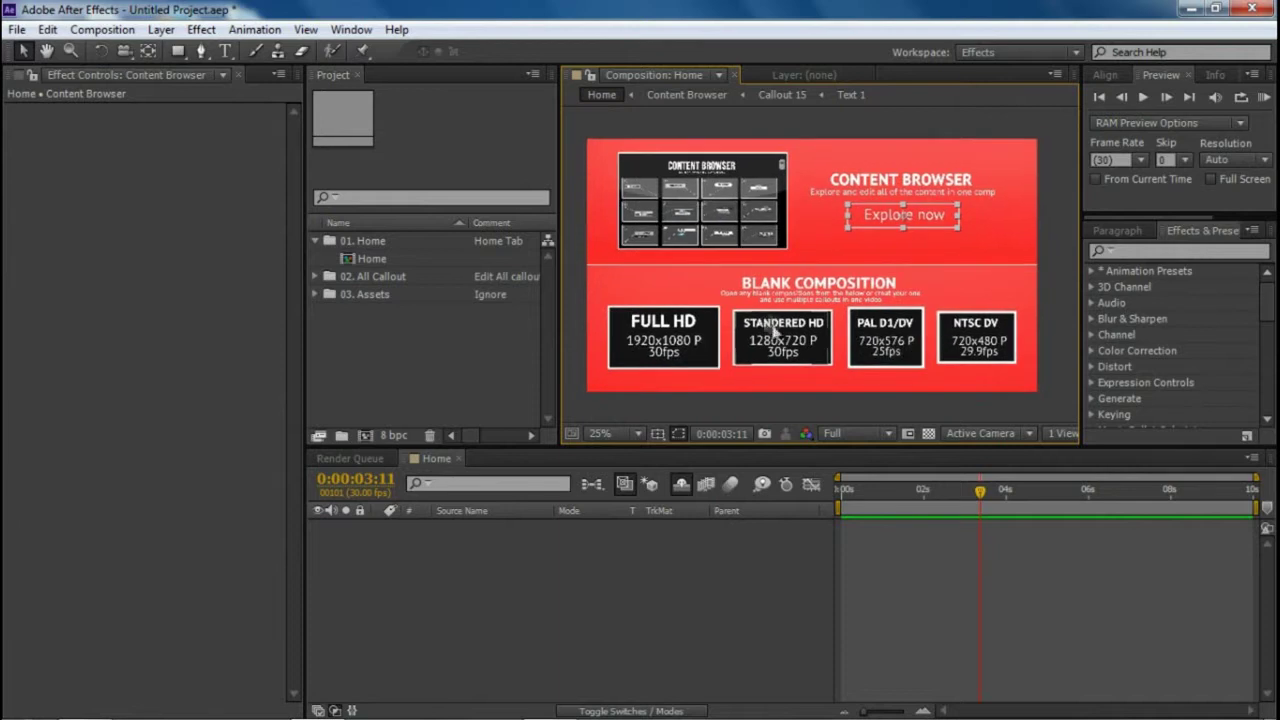
# Expand the 02. All Callout folder and check the contents of its Callout 1 folder
pyautogui.click(378, 276)
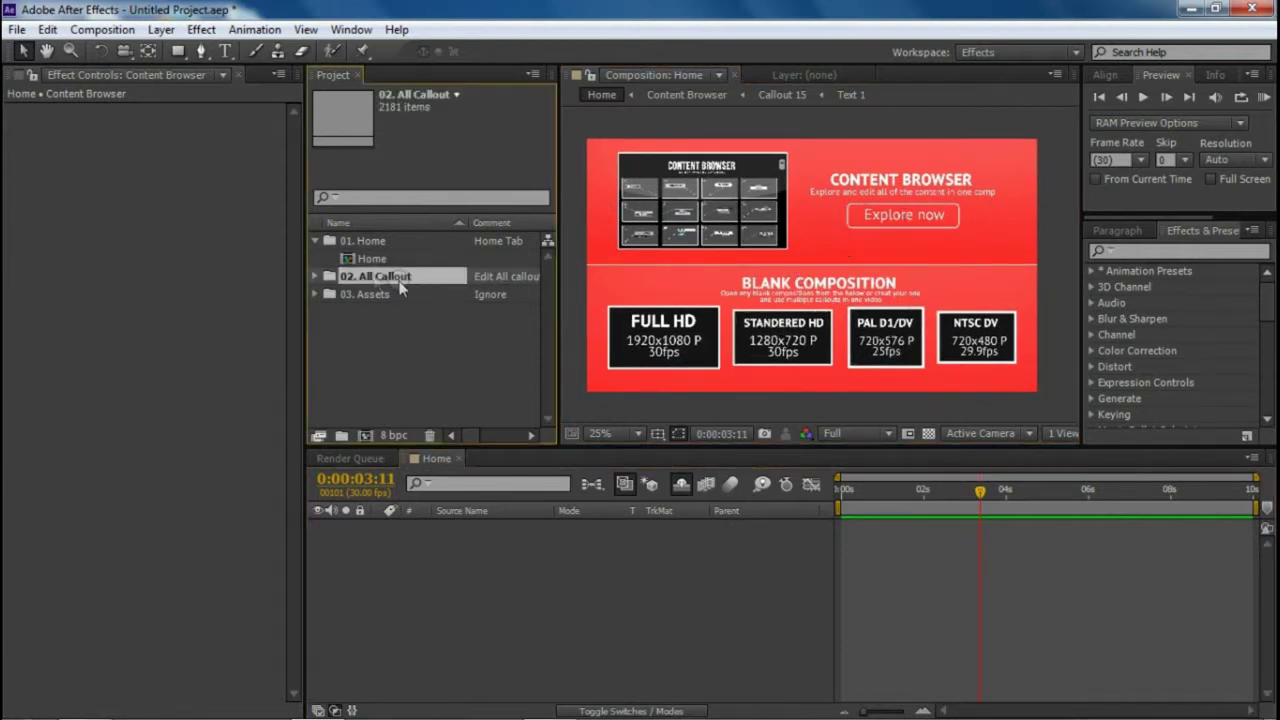
pyautogui.click(316, 276)
pyautogui.click(391, 261)
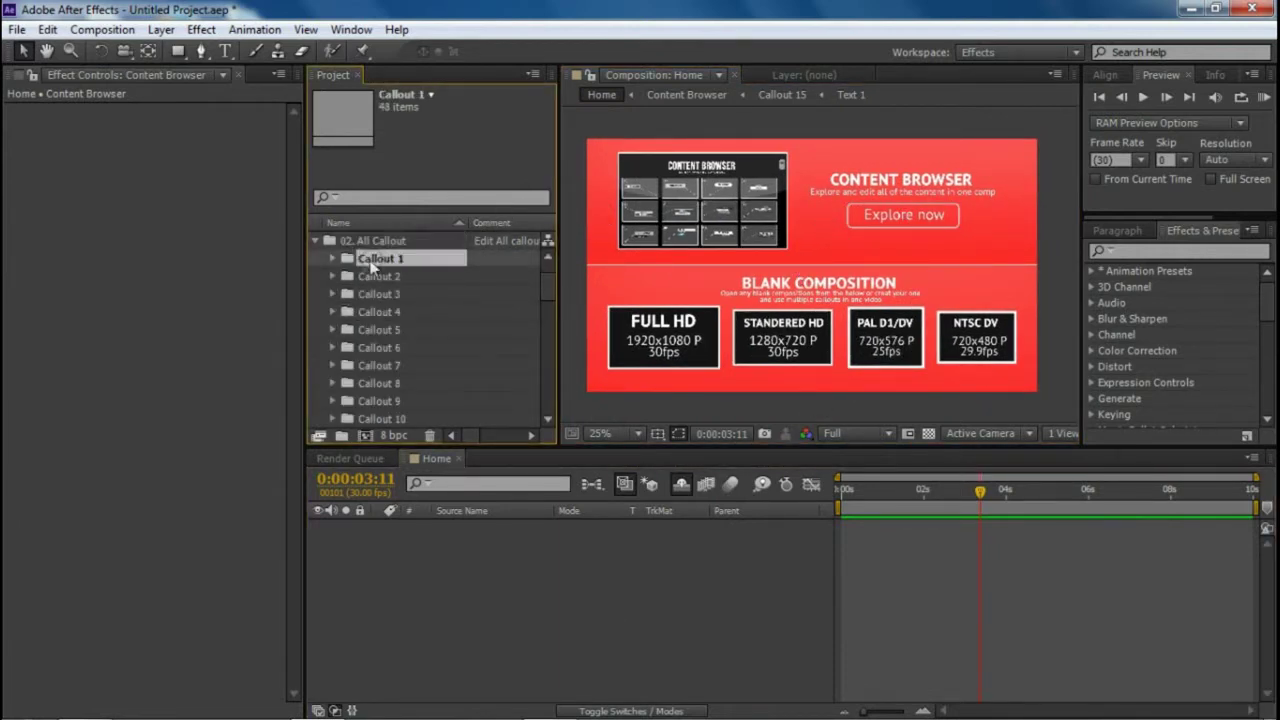
pyautogui.click(332, 259)
pyautogui.click(334, 241)
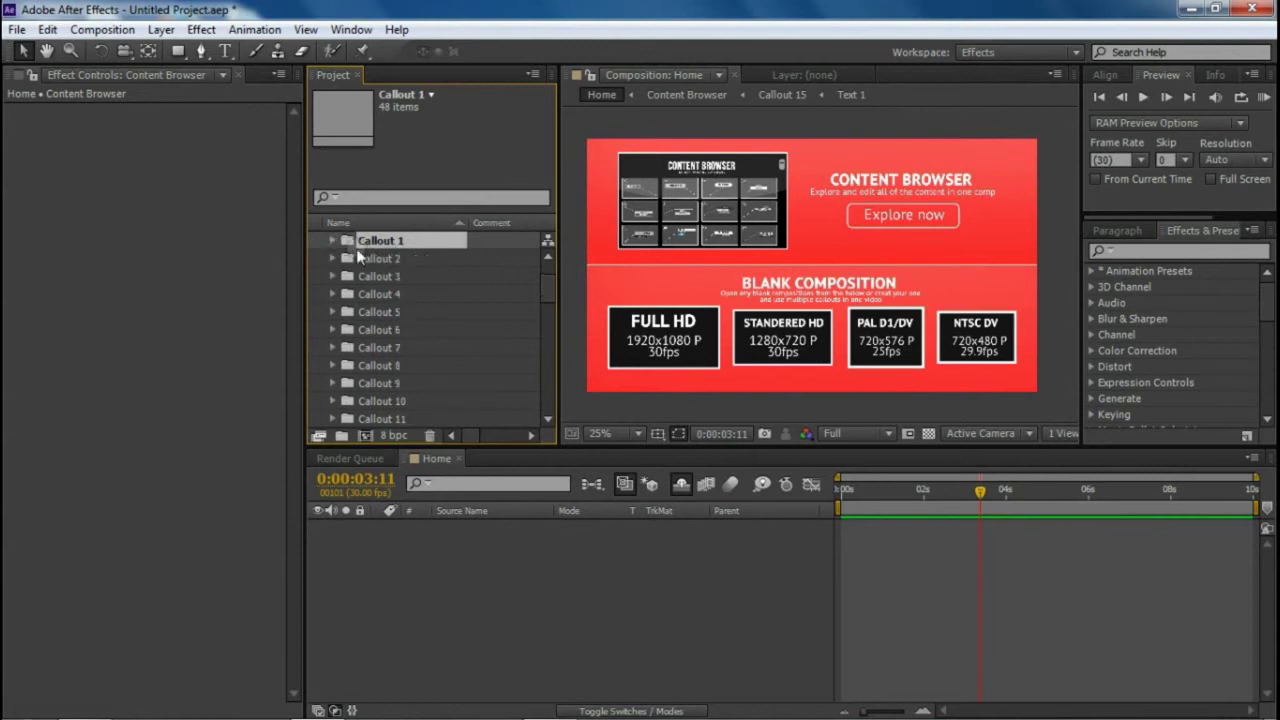
# Select the folders from Callout 1 through Callout 50 to review the full range, and go back to Callout 1
pyautogui.scroll(-13, 410, 320)
pyautogui.keyDown('shift'); pyautogui.click(416, 334); pyautogui.keyUp('shift')
pyautogui.scroll(14, 430, 325)
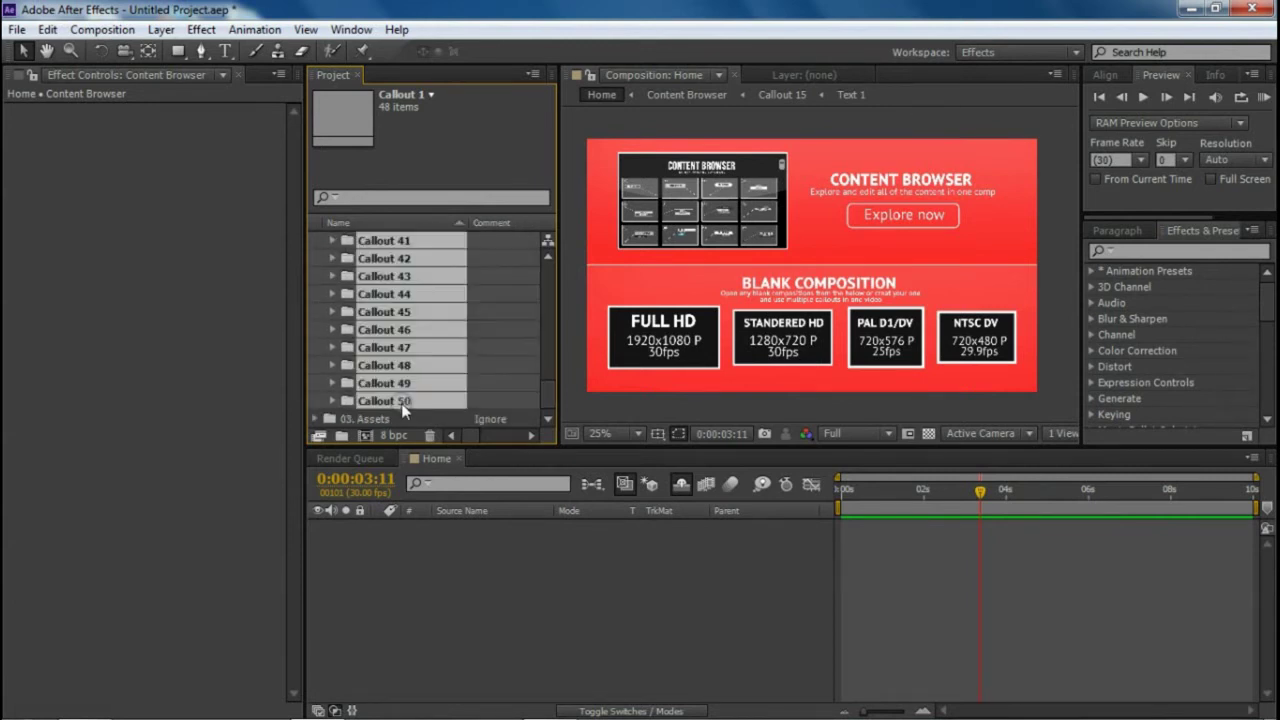
pyautogui.click(375, 294)
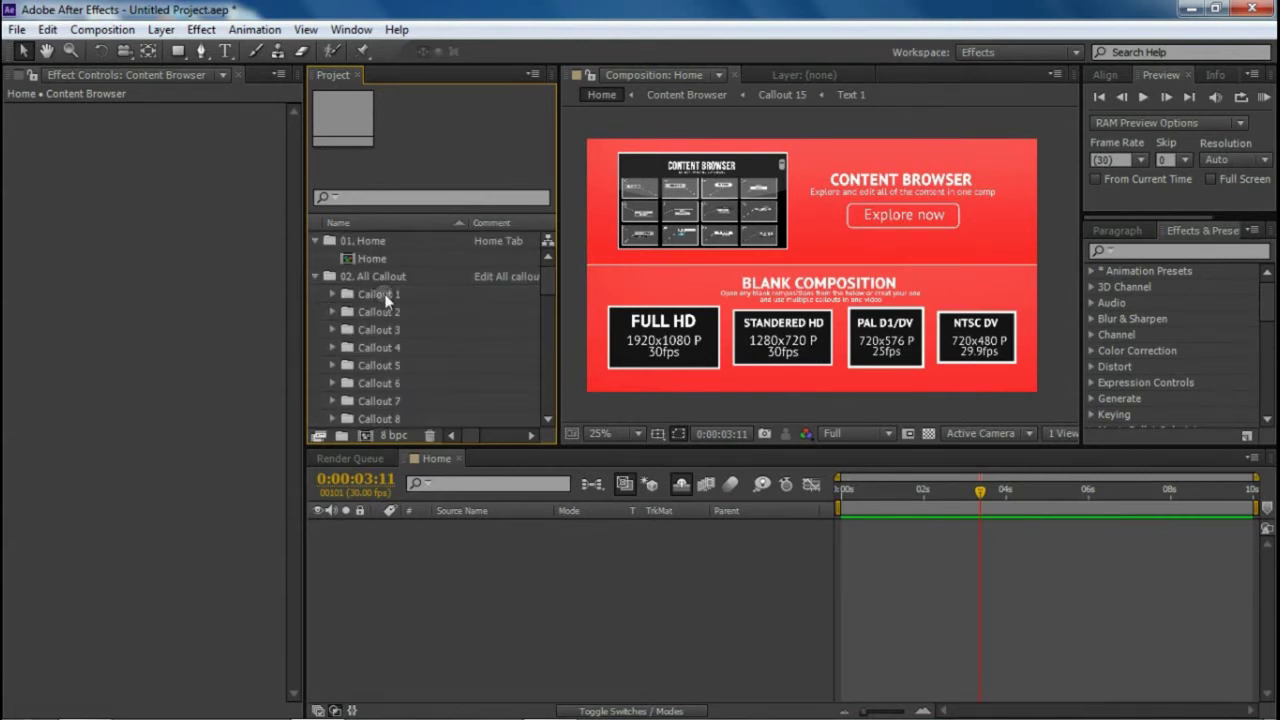
# Expand Callout 1 and its Callout 1_1 subfolder down to the contents of the Placeholders folder
pyautogui.click(332, 294)
pyautogui.click(340, 260)
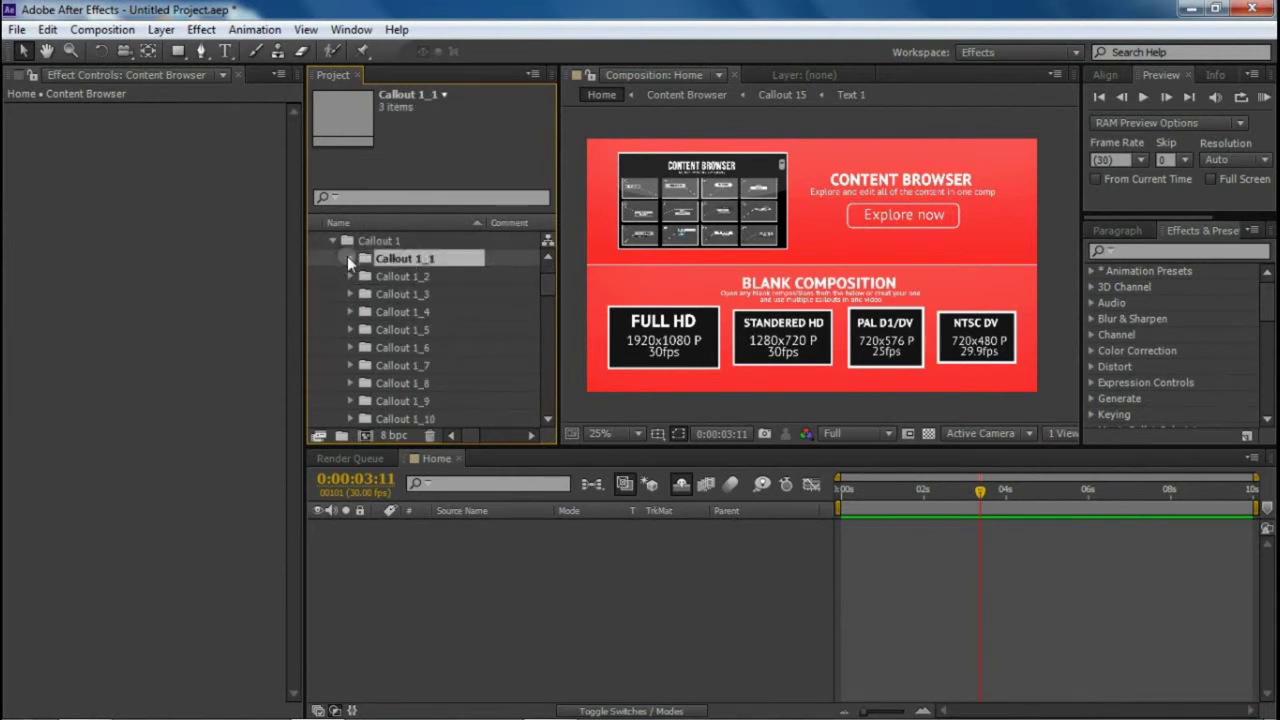
pyautogui.click(350, 259)
pyautogui.click(440, 277)
pyautogui.click(434, 295)
pyautogui.click(369, 295)
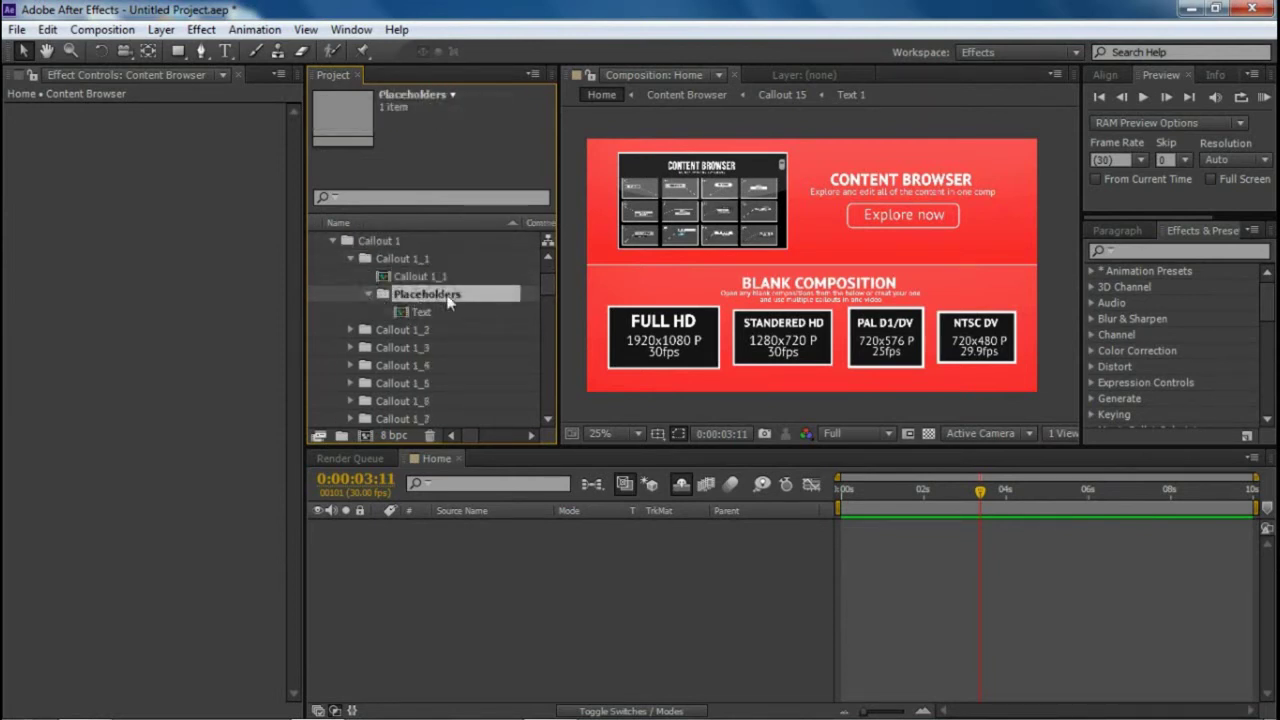
# Check the Text placeholder and the Callout 1_1 composition, and collapse the Placeholders and Callout 1_1 folders
pyautogui.click(425, 312)
pyautogui.click(427, 299)
pyautogui.click(368, 294)
pyautogui.click(408, 278)
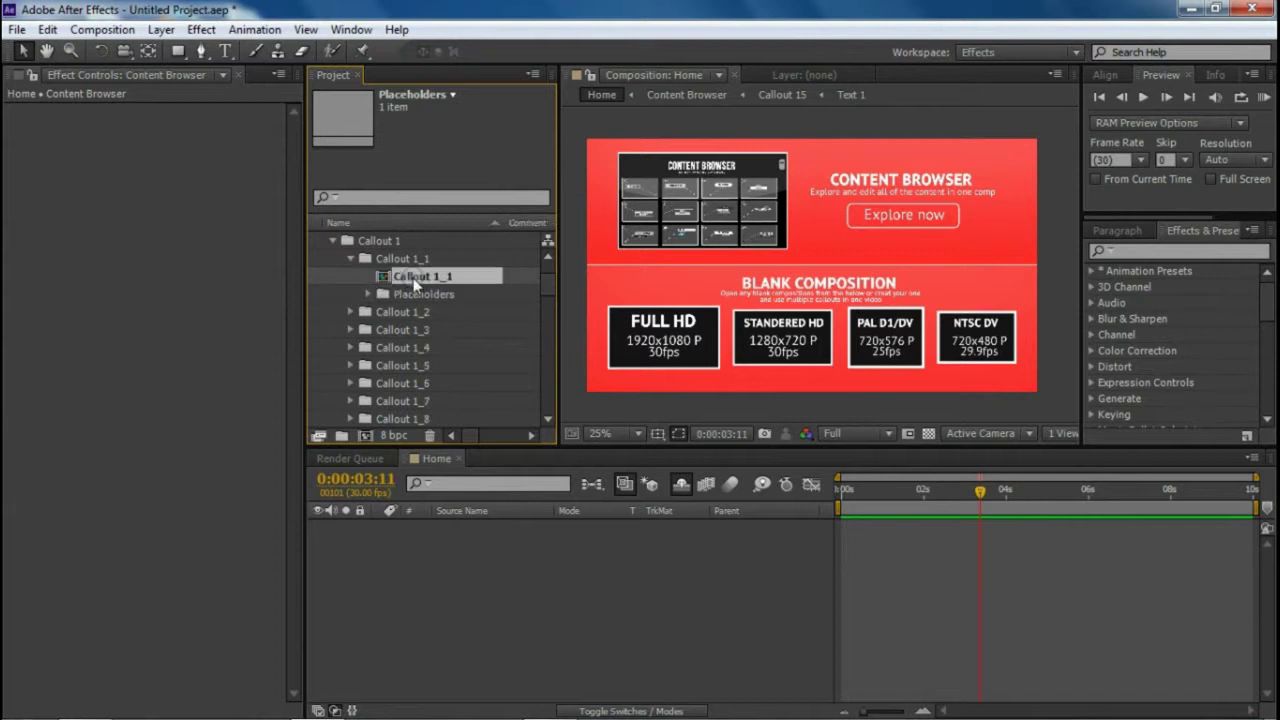
pyautogui.click(385, 260)
pyautogui.click(350, 259)
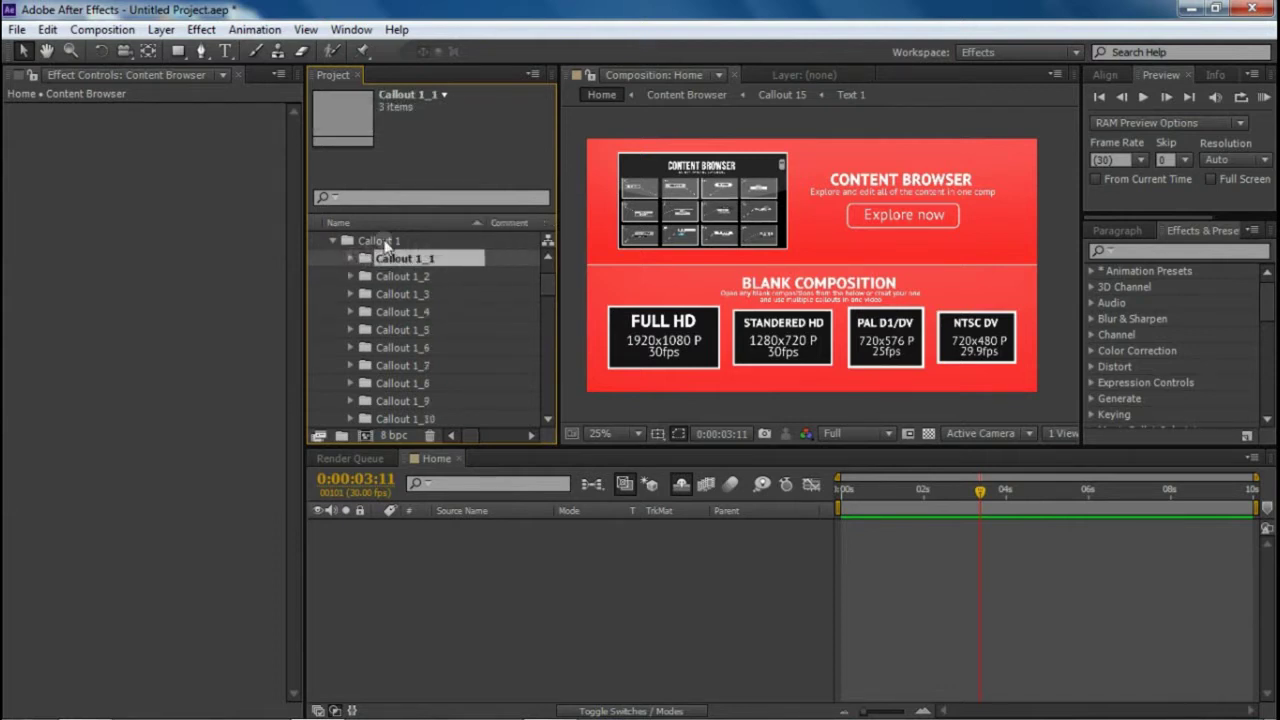
# Collapse the Callout 1 folder and its parent 02. All Callout folder in the project
pyautogui.click(381, 242)
pyautogui.scroll(1, 355, 270)
pyautogui.click(333, 295)
pyautogui.click(331, 277)
pyautogui.click(329, 277)
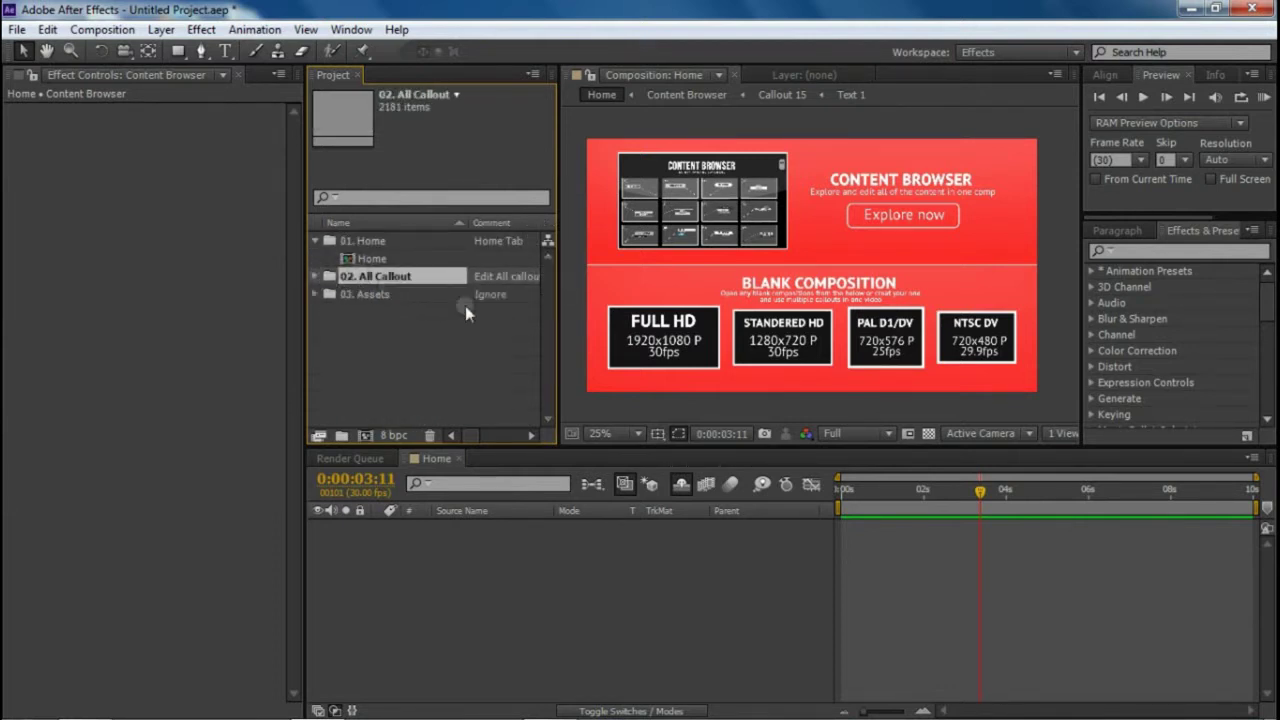
# Check the 03. Assets folder in the project without expanding it, and clear the selection
pyautogui.click(375, 295)
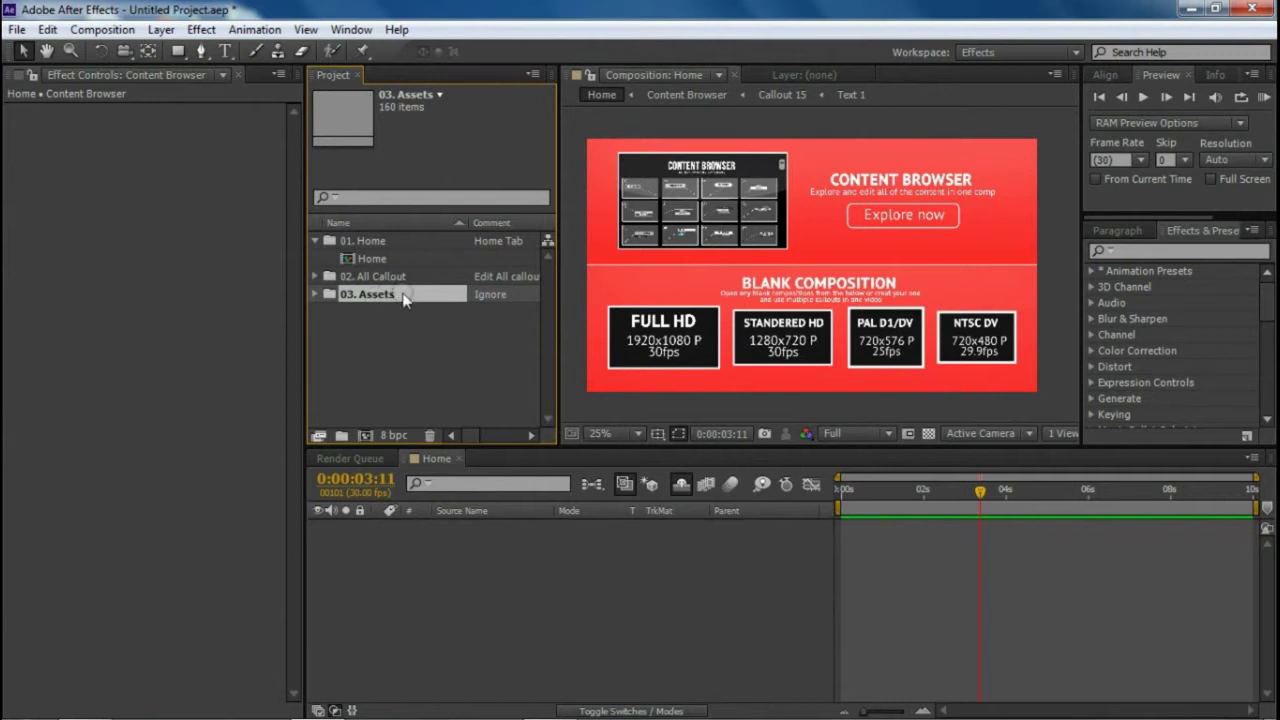
pyautogui.click(397, 318)
pyautogui.click(397, 290)
pyautogui.click(409, 325)
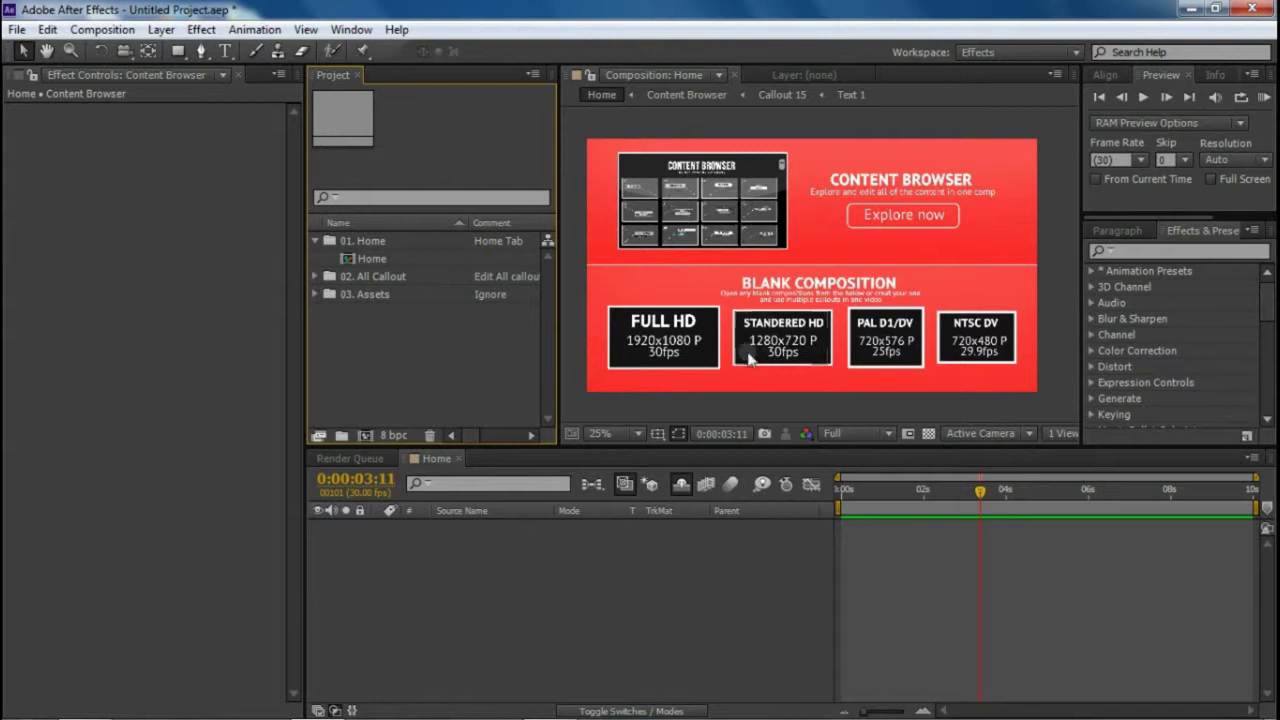
# Select the Full HD and Standered HD blank composition tiles on Home to point out the preset formats
pyautogui.click(712, 350)
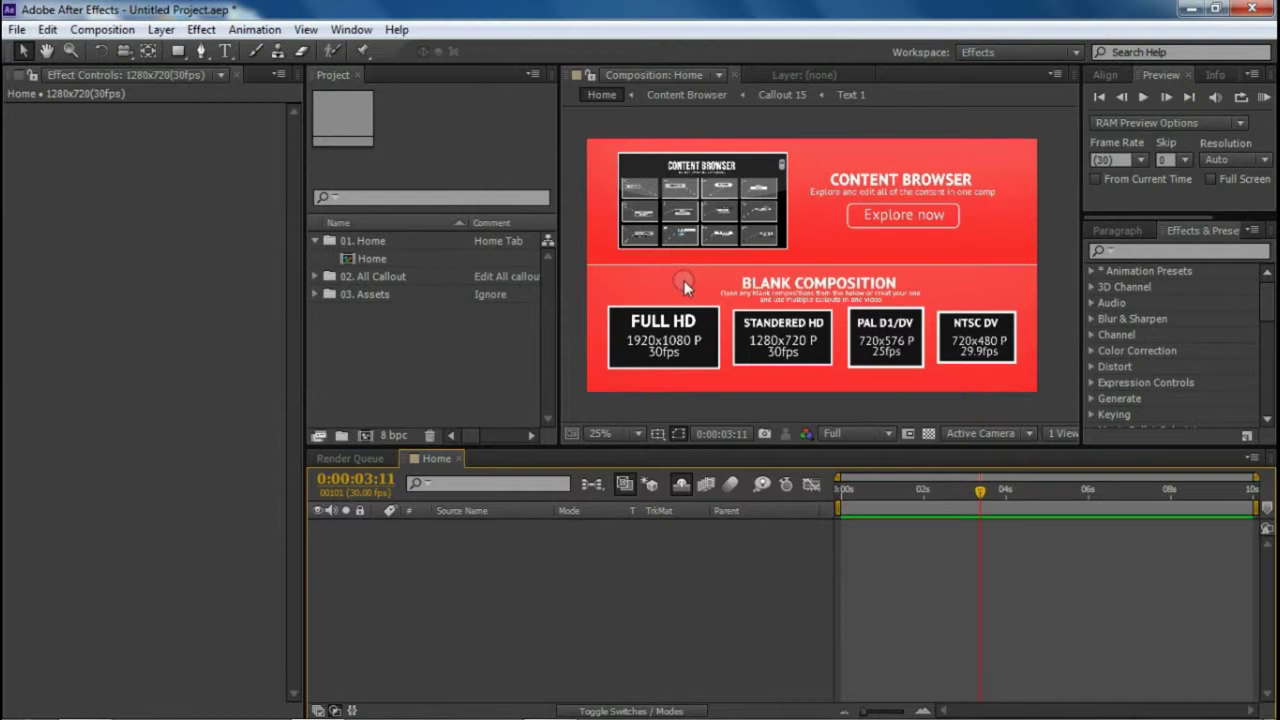
pyautogui.click(695, 343)
pyautogui.click(769, 343)
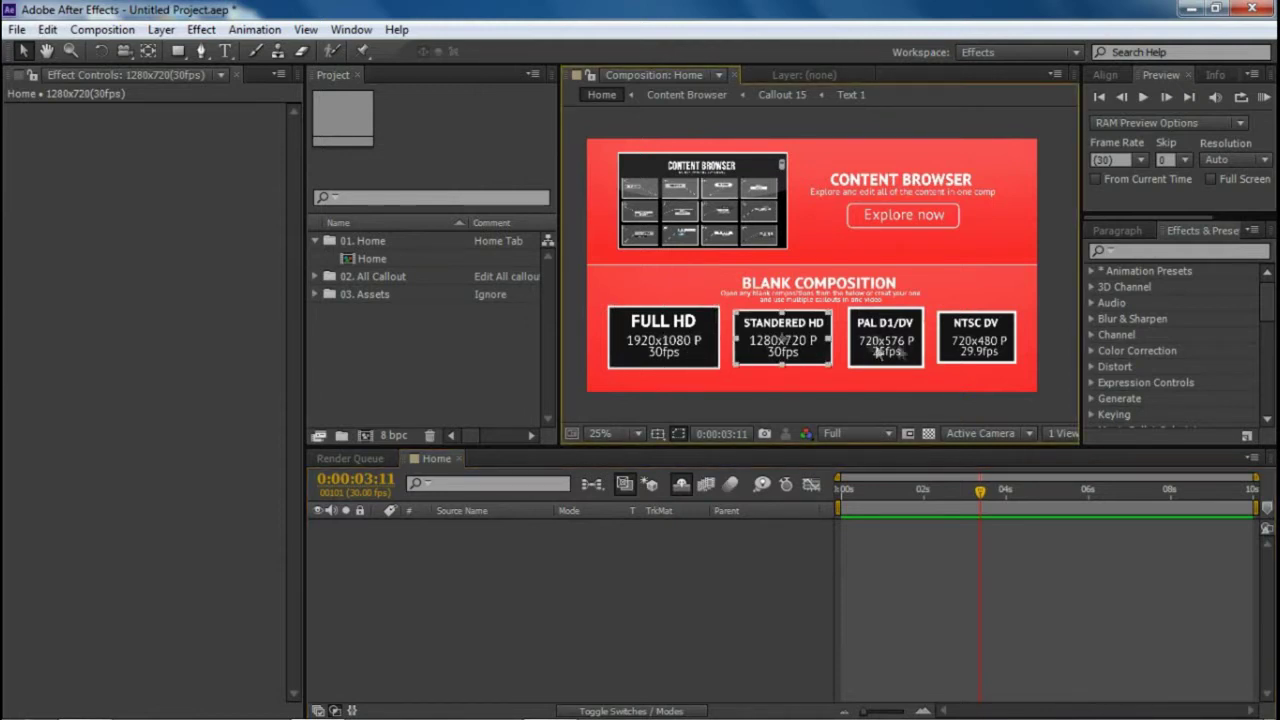
# Open Callout 2_2 through Callout 2 in the Content Browser to check its Pointer Move layer, and close both callout compositions
pyautogui.doubleClick(706, 160)
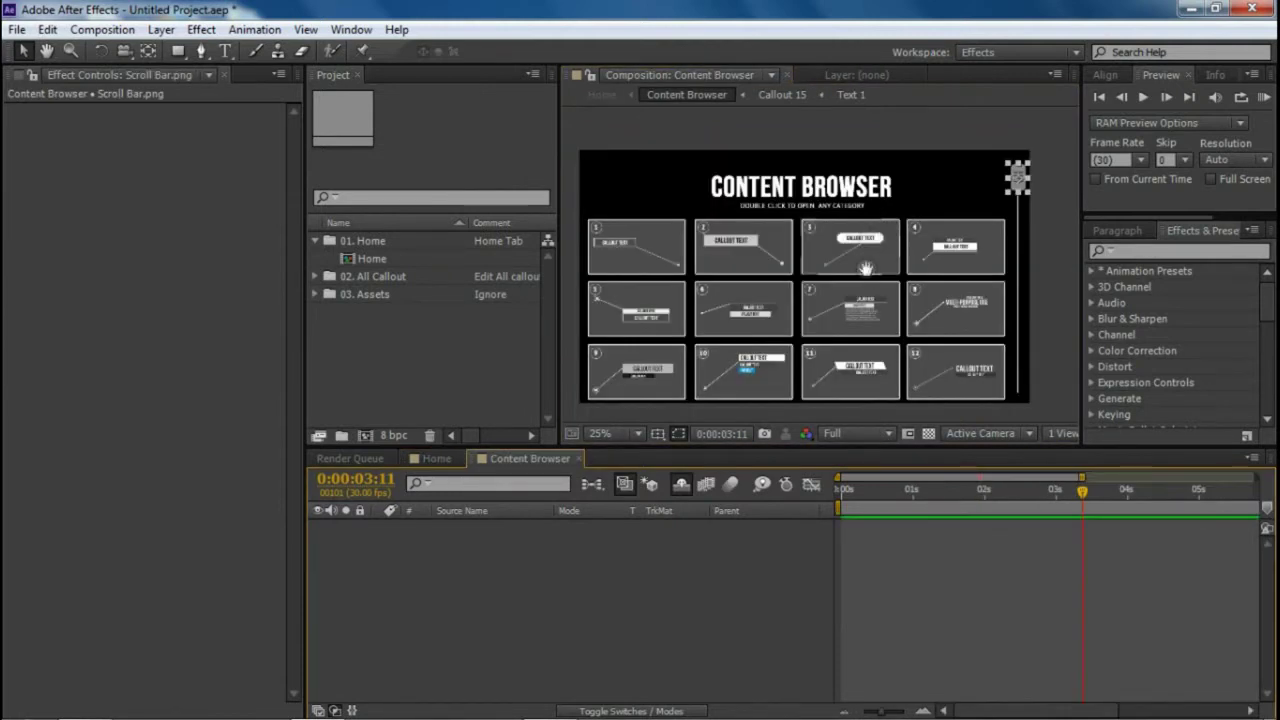
pyautogui.doubleClick(748, 200)
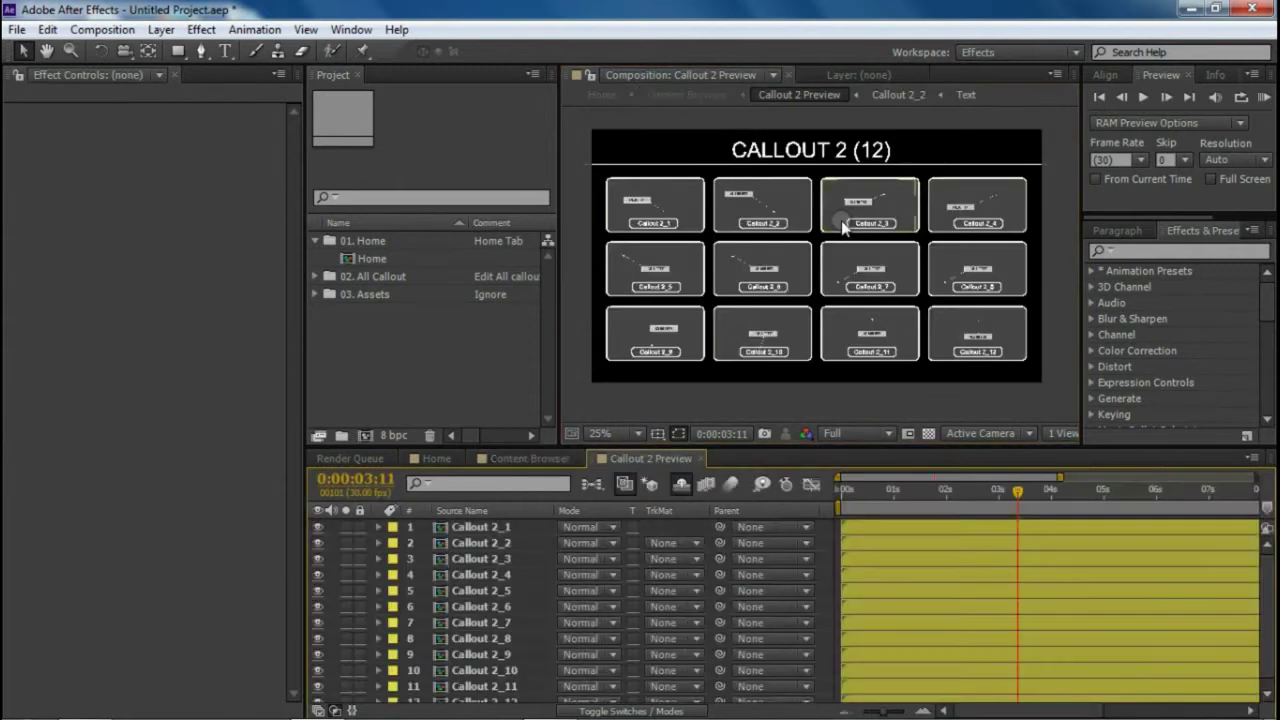
pyautogui.doubleClick(730, 205)
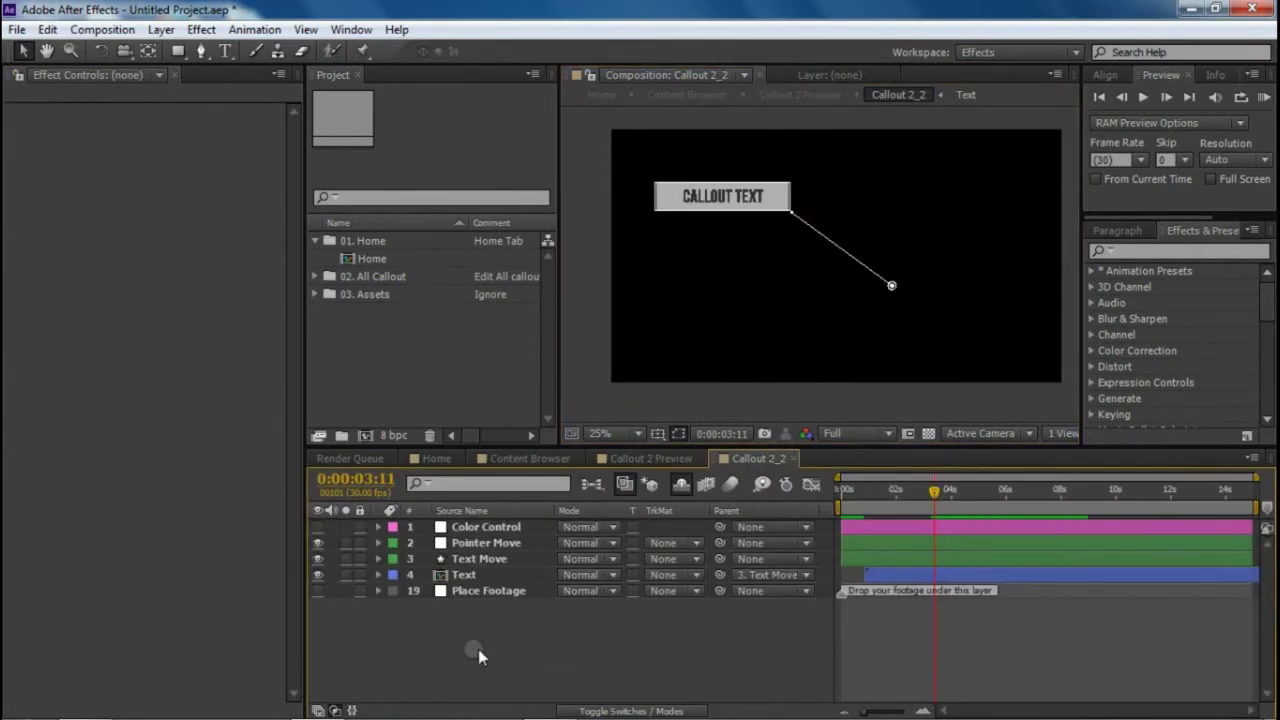
pyautogui.click(900, 298)
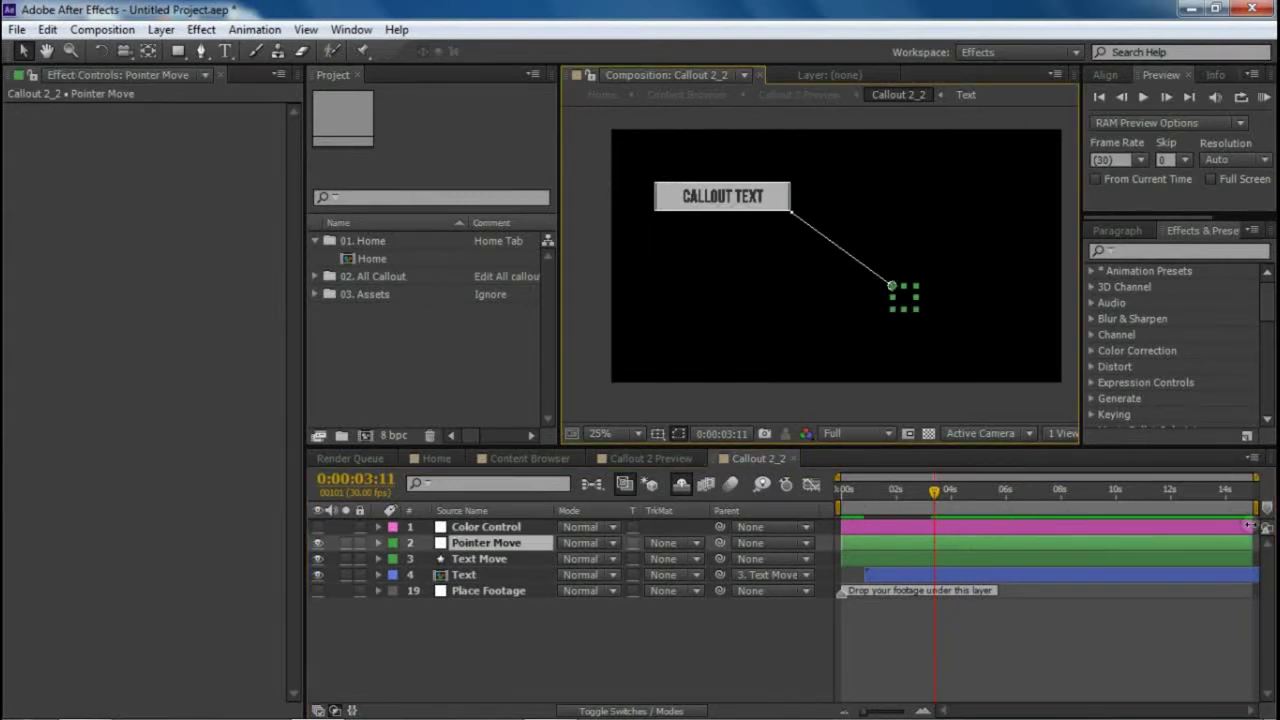
pyautogui.click(795, 459)
pyautogui.click(708, 460)
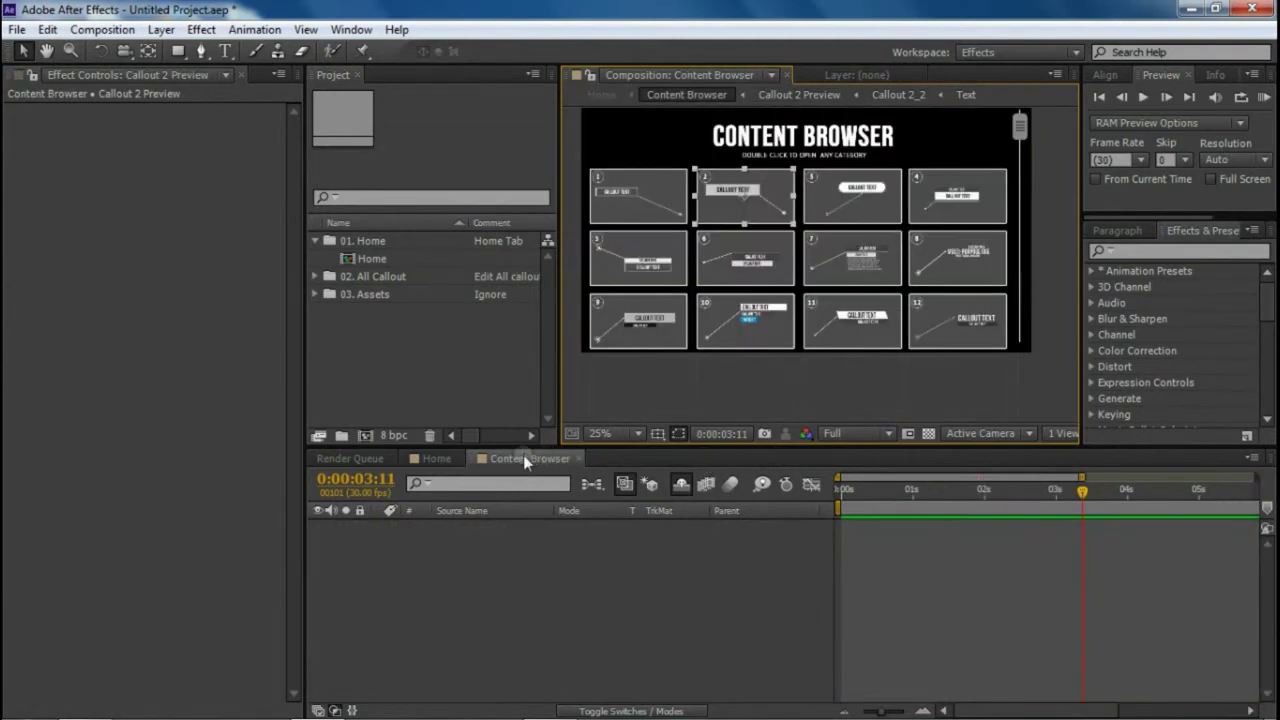
# Reopen the Content Browser from the Explore now link on Home, view further callouts down the grid, and return to Home
pyautogui.click(433, 460)
pyautogui.doubleClick(844, 210)
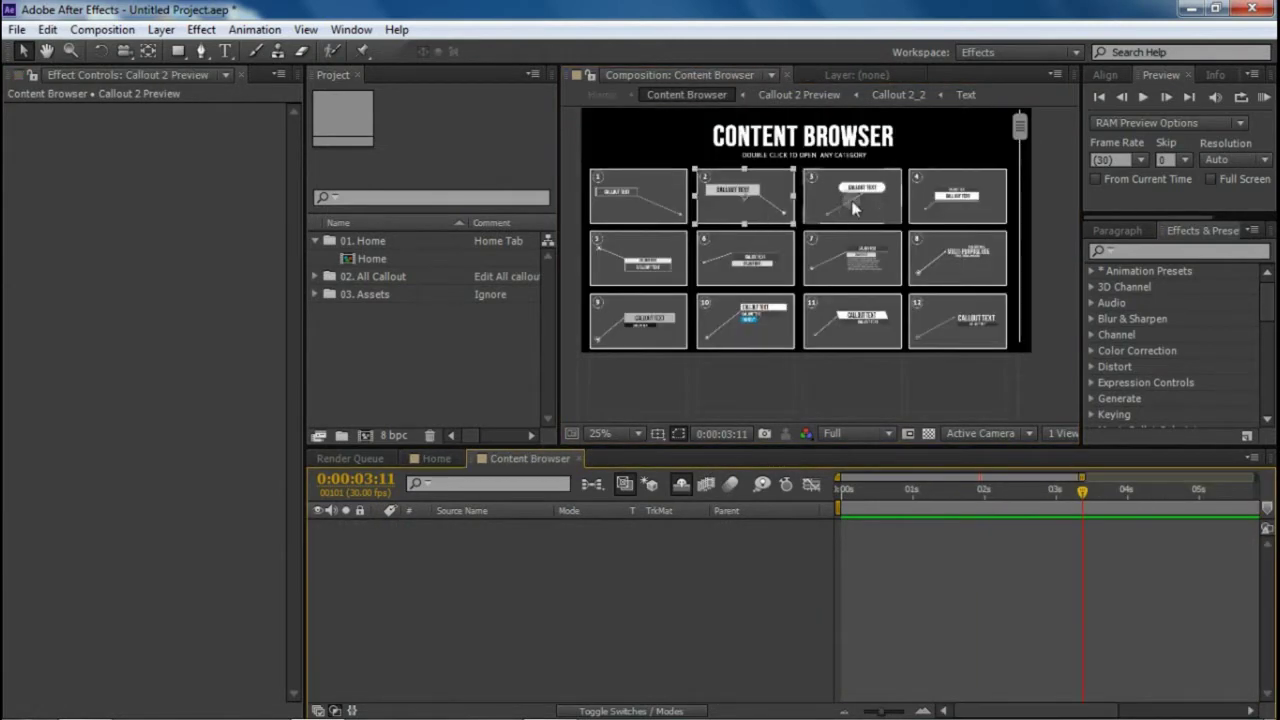
pyautogui.moveTo(1017, 141)
pyautogui.mouseDown()
pyautogui.moveTo(1019, 130)
pyautogui.moveTo(1019, 150)
pyautogui.mouseUp()
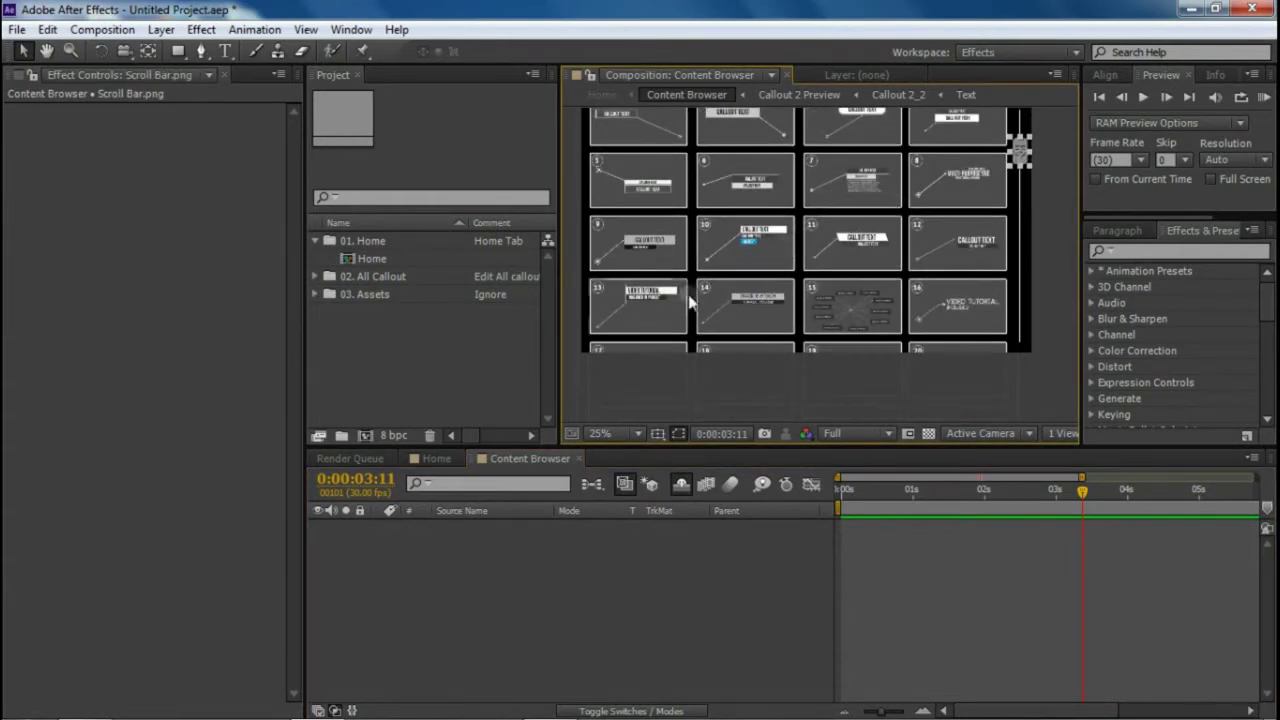
pyautogui.click(436, 458)
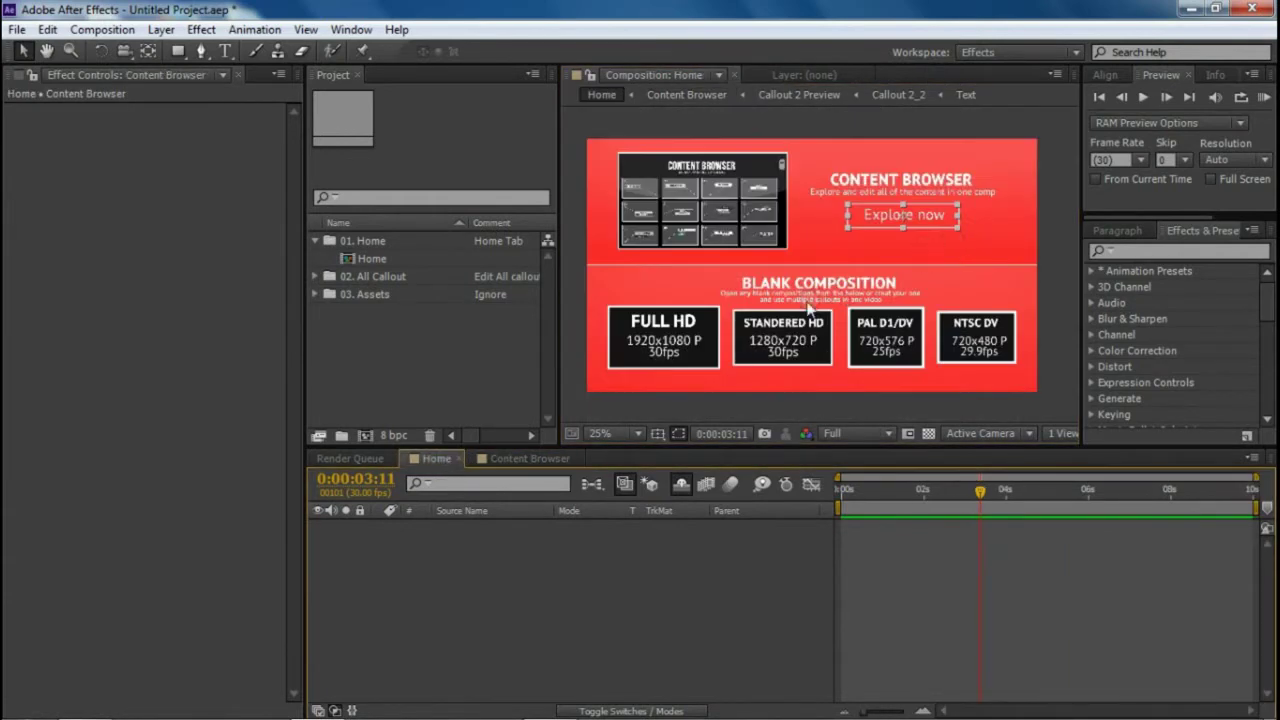
# Open the Standered HD 1280x720(30fps) blank composition from Home and expand the 02. All Callout folder
pyautogui.click(700, 325)
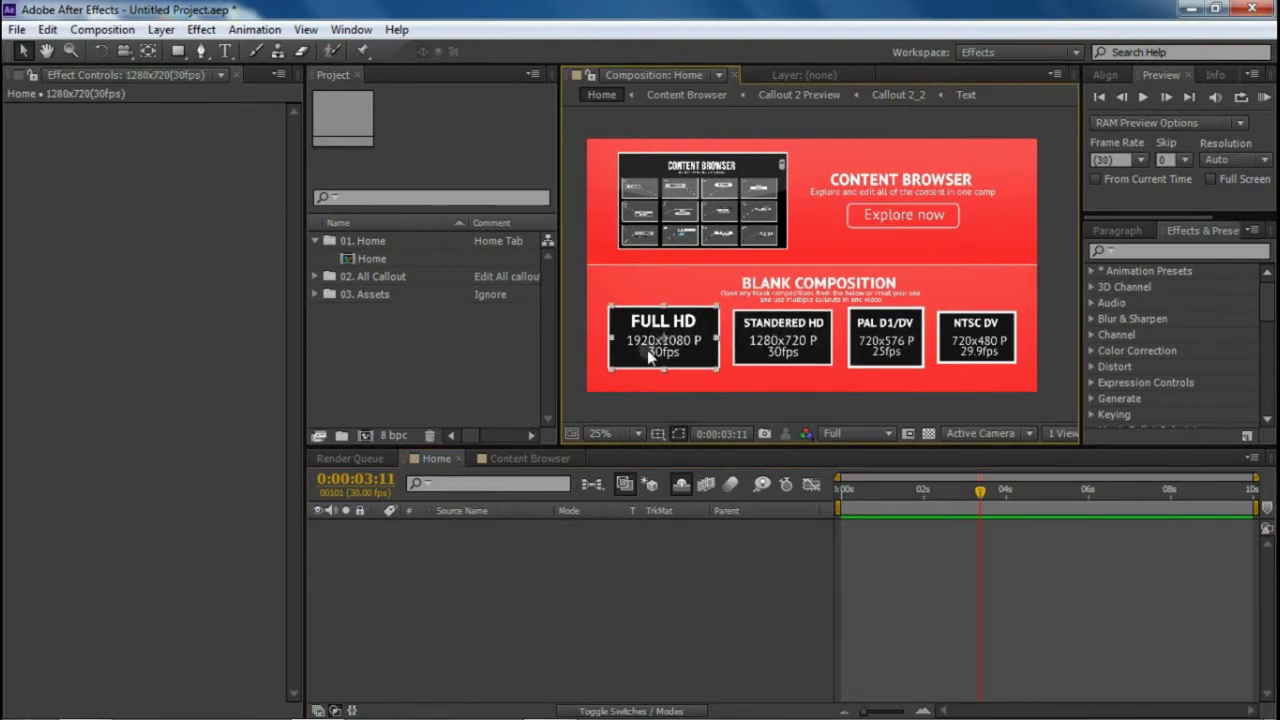
pyautogui.doubleClick(749, 343)
pyautogui.click(605, 590)
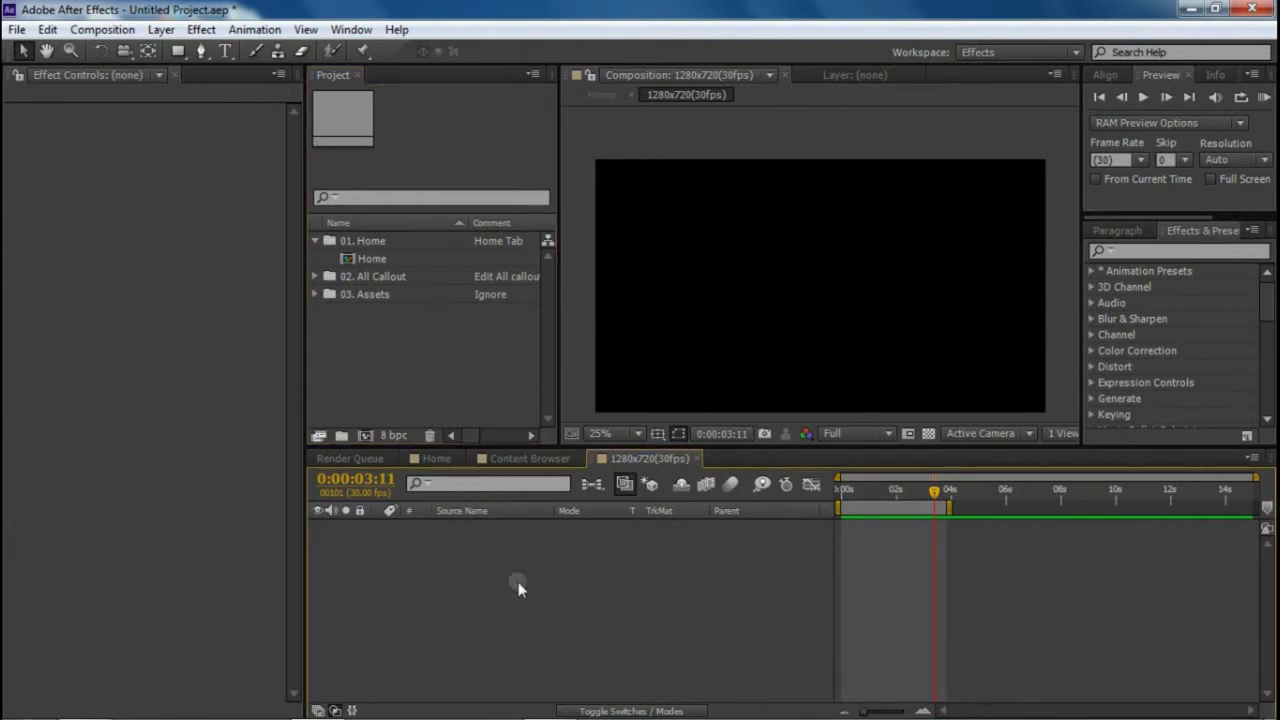
pyautogui.click(356, 270)
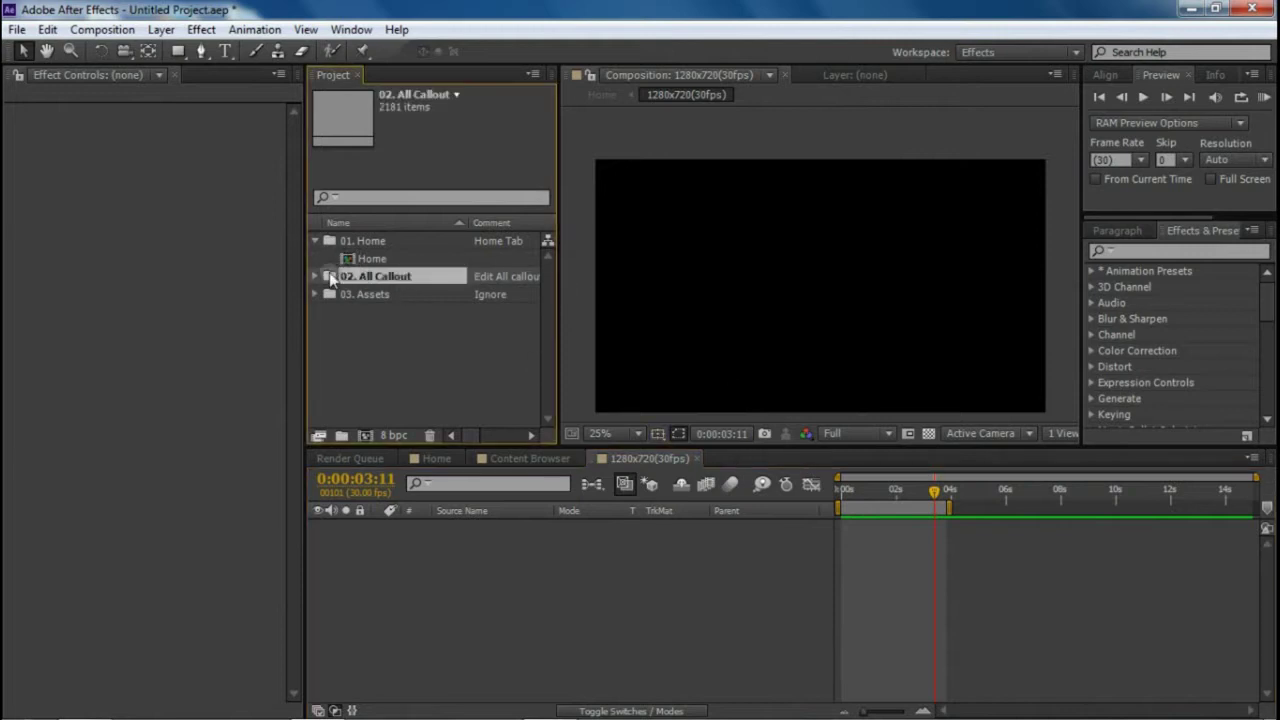
pyautogui.click(315, 276)
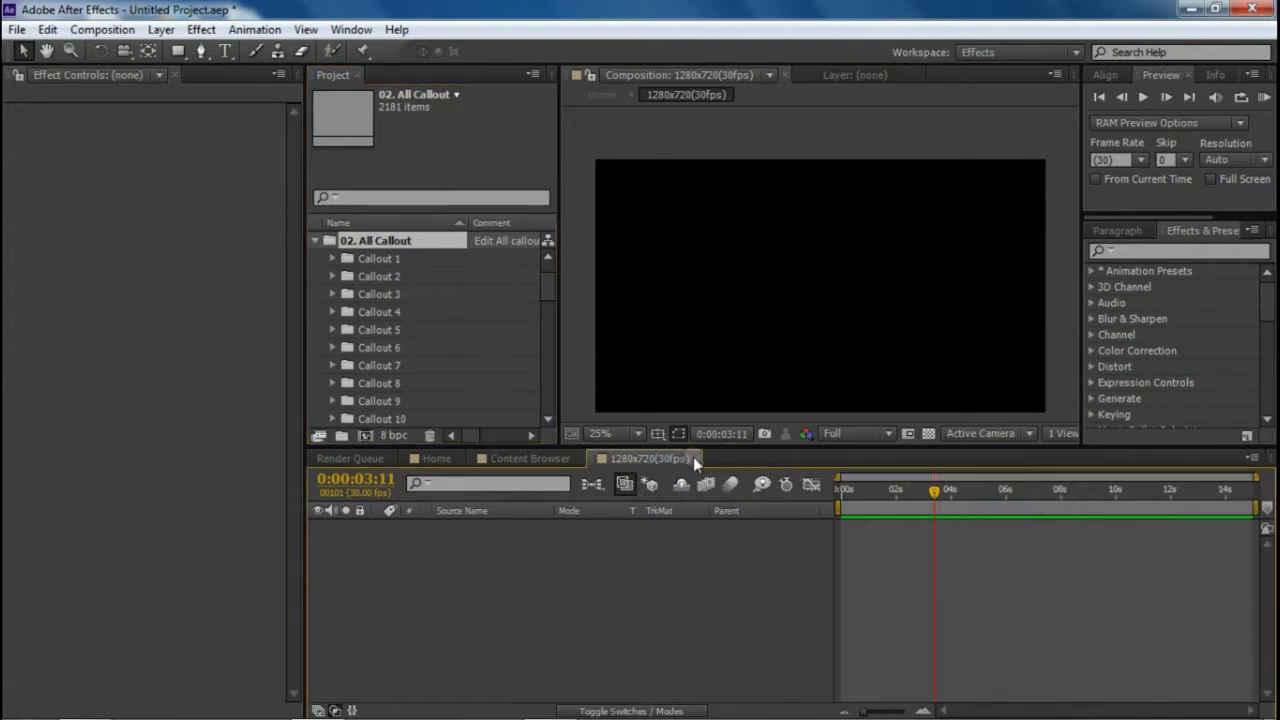
# Import the brooklyn-bridge-zoom-in mp4 footage and add it as a layer to the 1280x720(30fps) composition
pyautogui.rightClick(398, 357)
pyautogui.moveTo(476, 437)
pyautogui.click(662, 429)
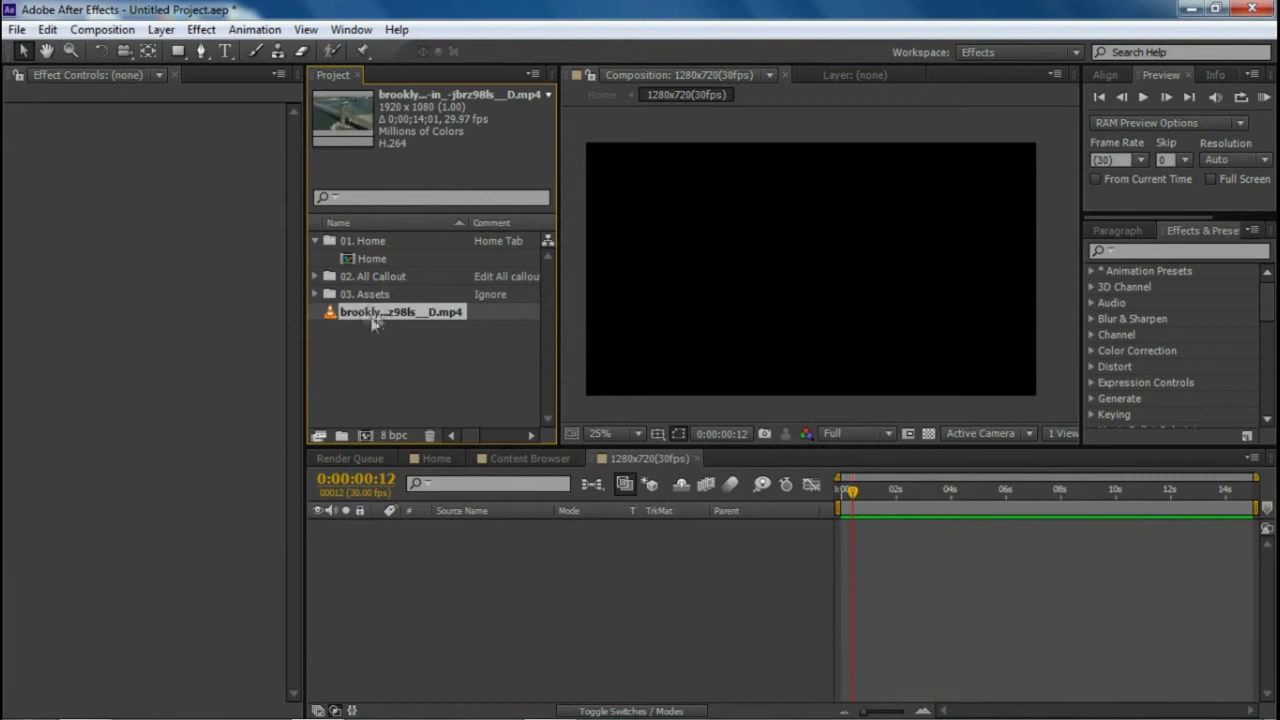
pyautogui.moveTo(373, 311); pyautogui.dragTo(476, 582)
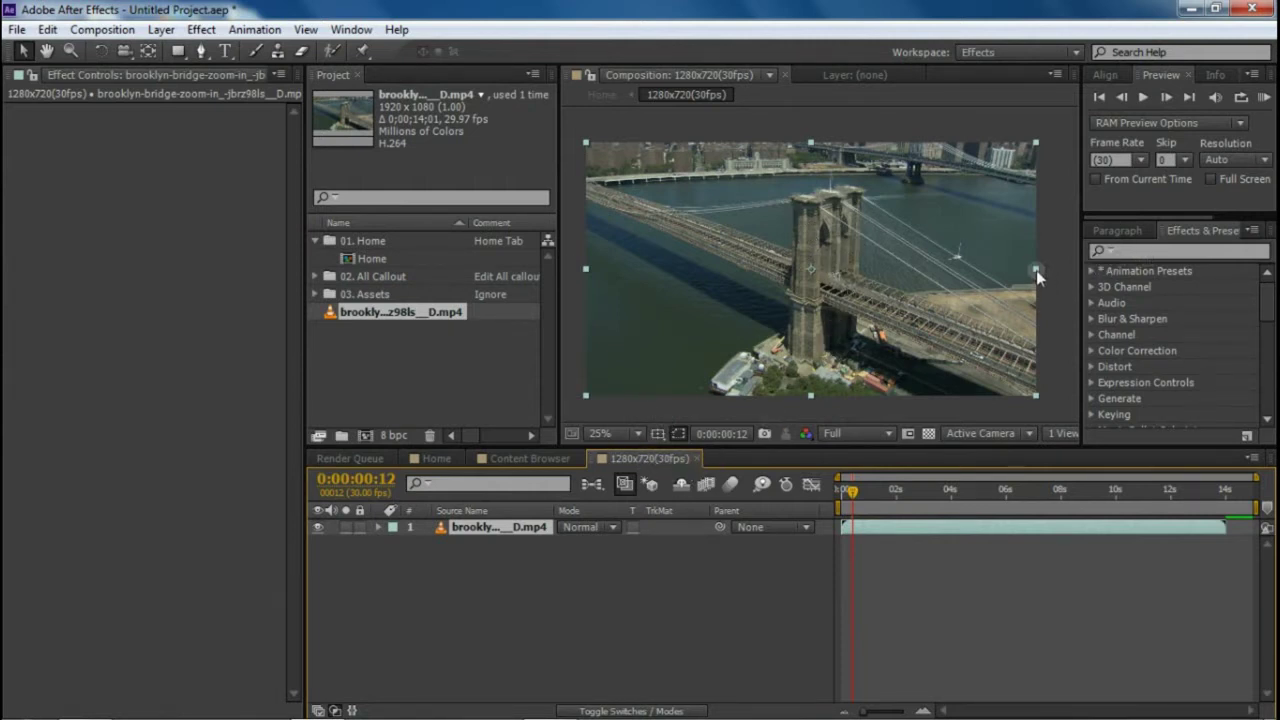
# Resize the bridge footage layer to fill the 1280x720(30fps) frame with the Fit to Comp transform
pyautogui.moveTo(1036, 269); pyautogui.dragTo(1183, 222)
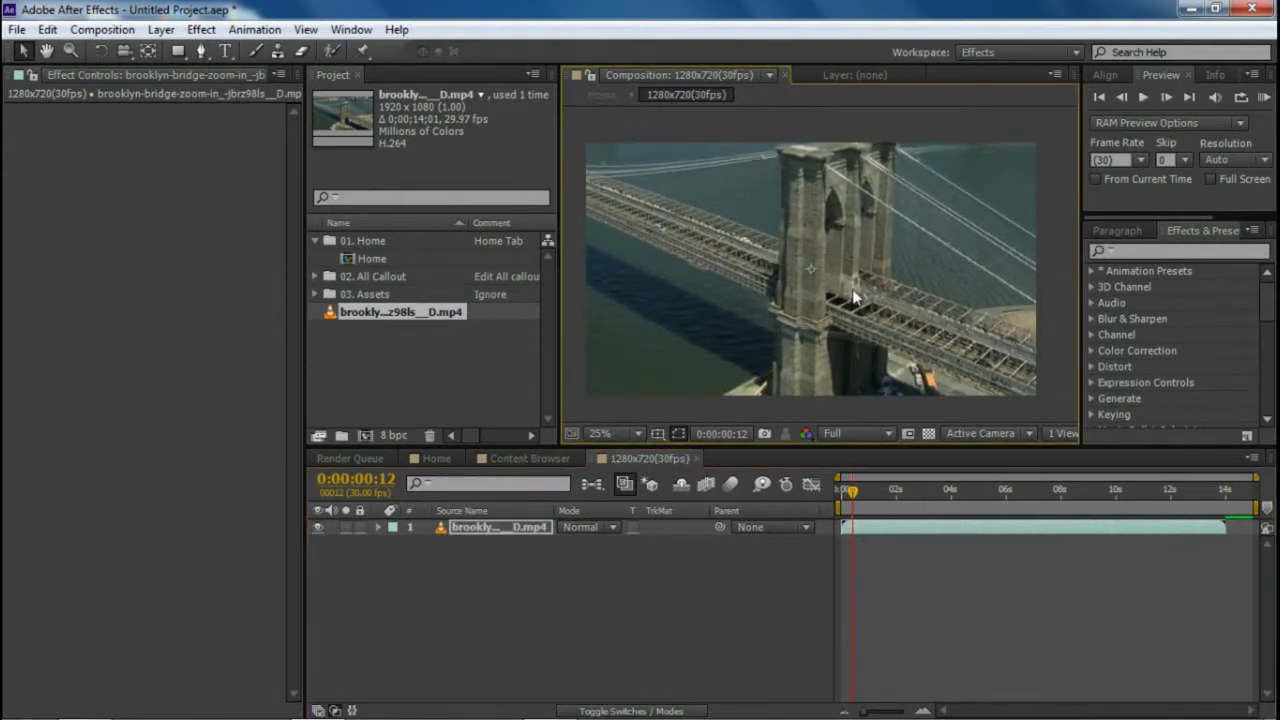
pyautogui.press(',')
pyautogui.press('.')
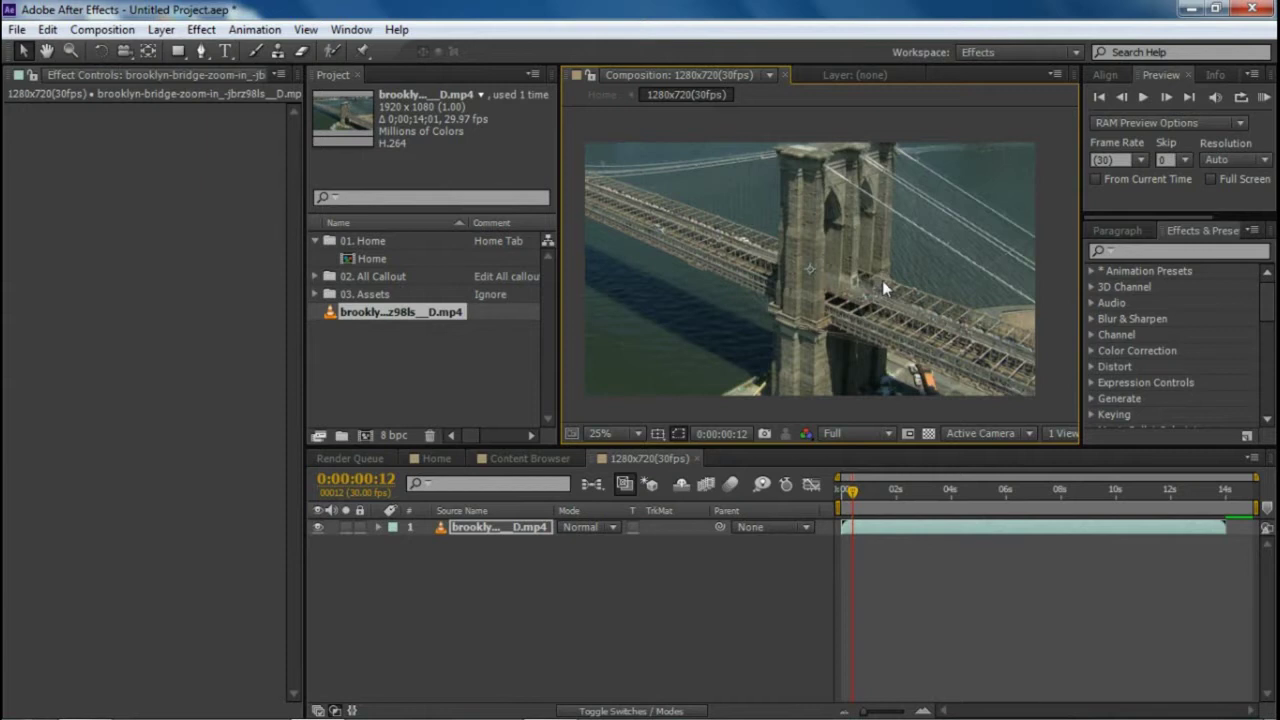
pyautogui.press(',')
pyautogui.press('.')
pyautogui.rightClick(743, 216)
pyautogui.moveTo(876, 205)
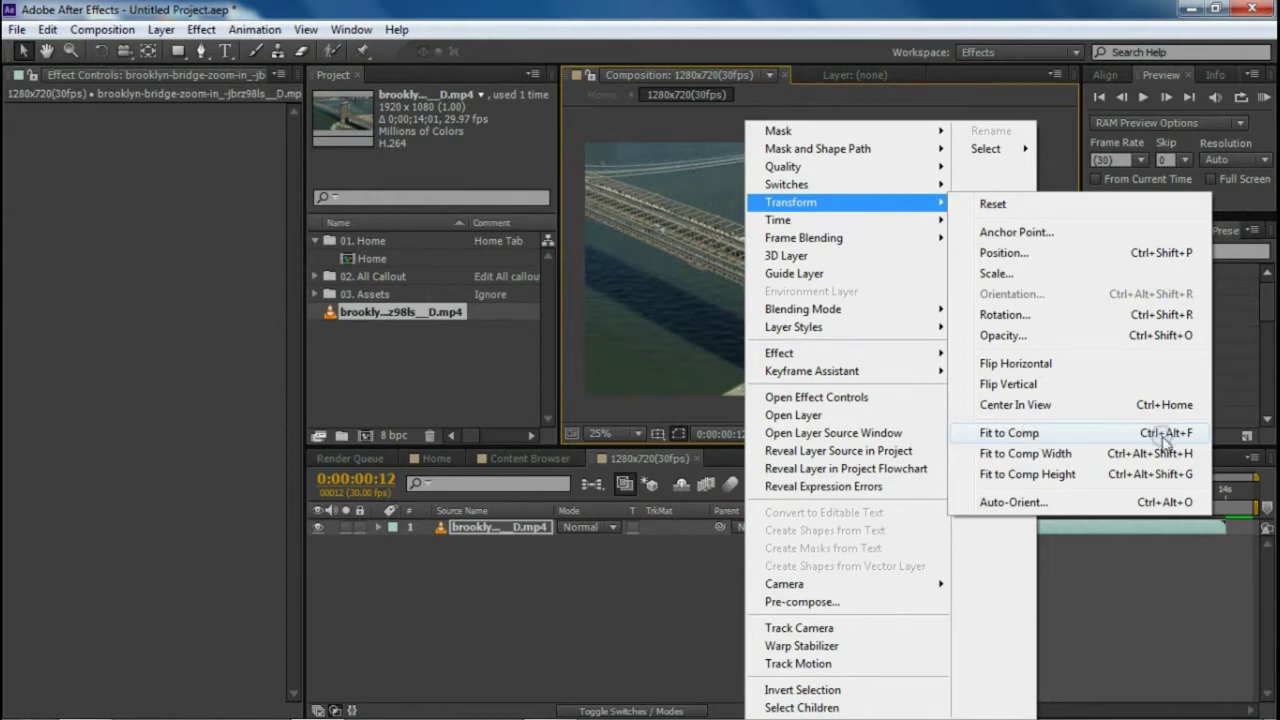
pyautogui.click(1014, 434)
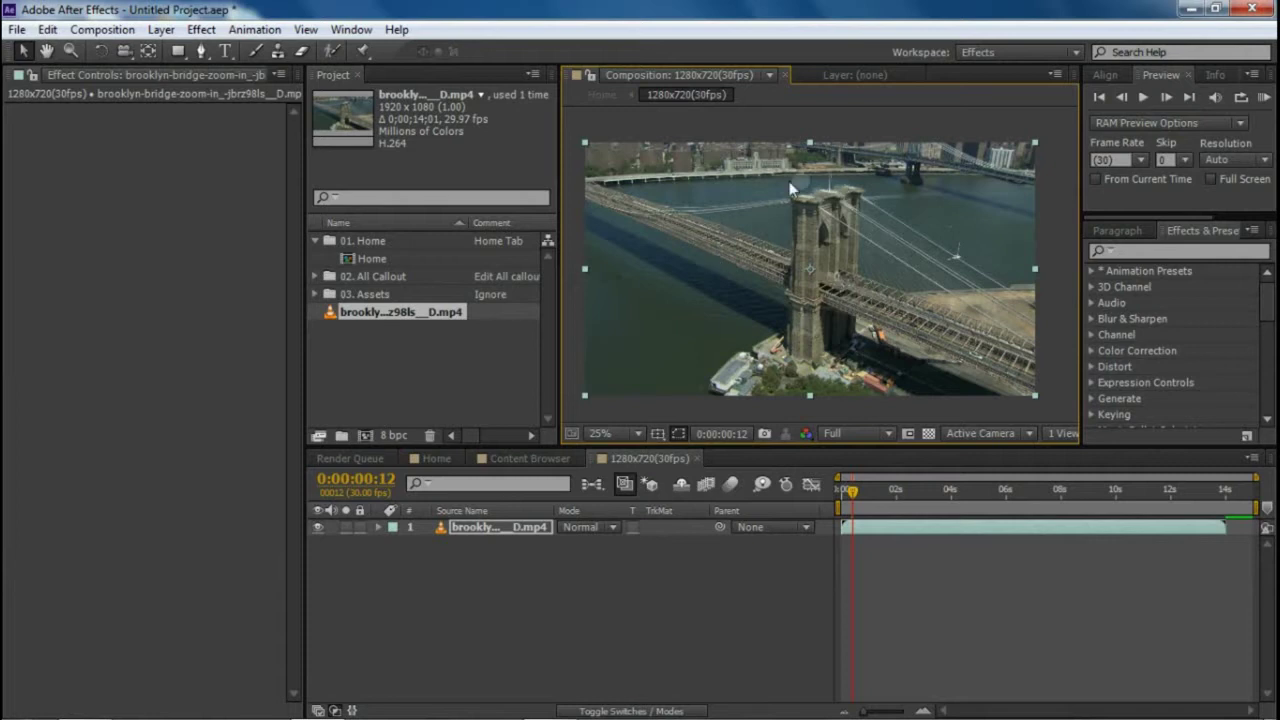
pyautogui.moveTo(818, 330)
pyautogui.mouseDown()
pyautogui.moveTo(826, 306)
pyautogui.moveTo(835, 318)
pyautogui.mouseUp()
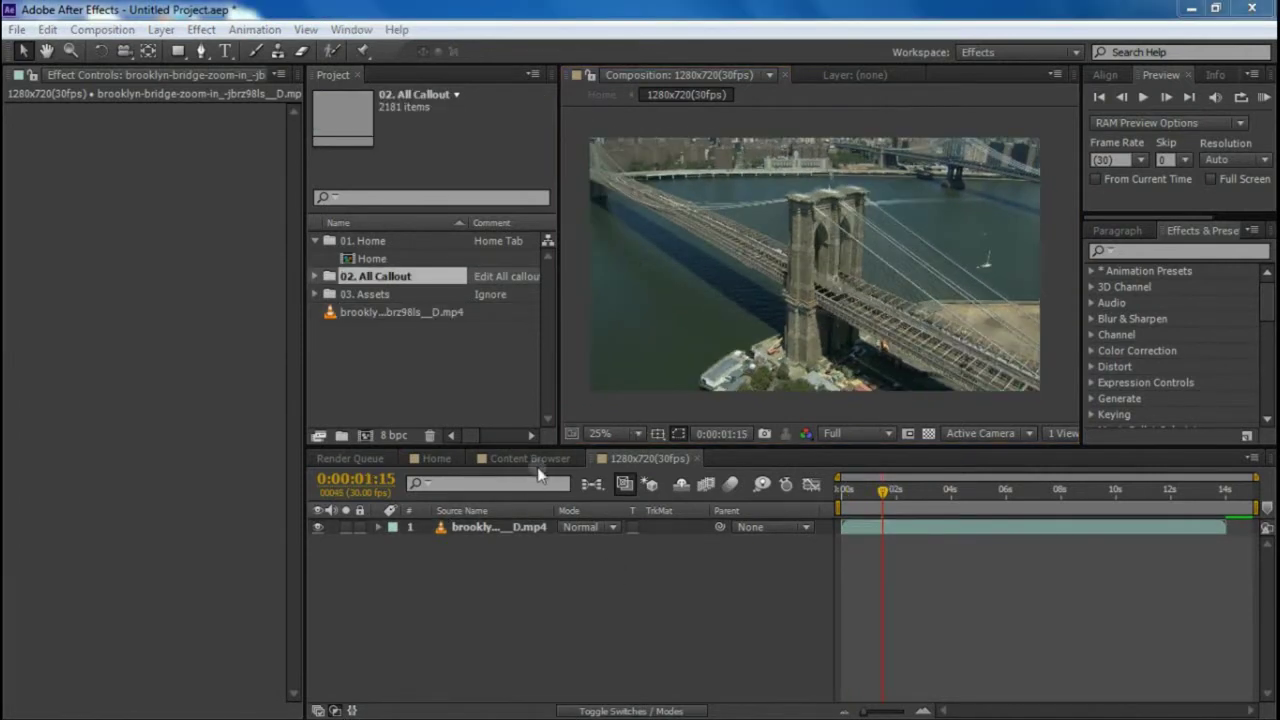
# Browse the callout grid in the Content Browser and take a closer look at Callout 27
pyautogui.click(530, 458)
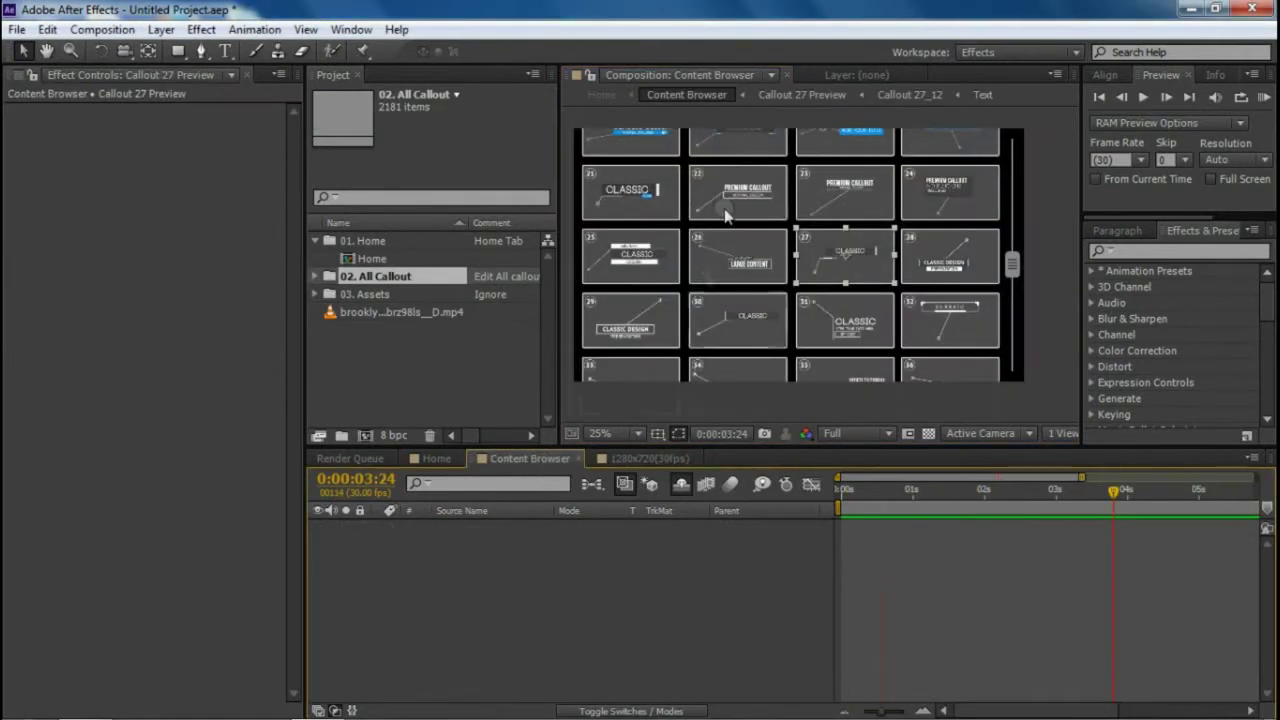
pyautogui.click(1017, 267)
pyautogui.moveTo(1017, 278)
pyautogui.mouseDown()
pyautogui.moveTo(1018, 179)
pyautogui.moveTo(1036, 268)
pyautogui.mouseUp()
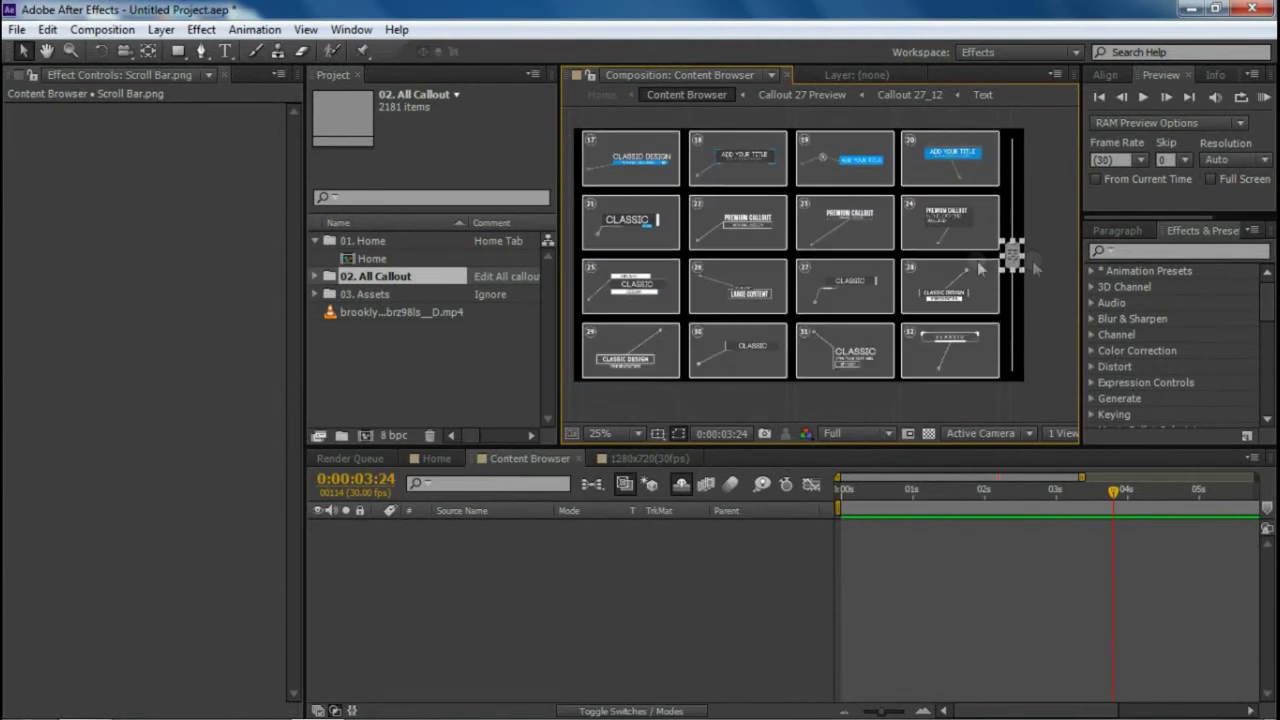
pyautogui.click(840, 276)
pyautogui.scroll(2, 840, 276)
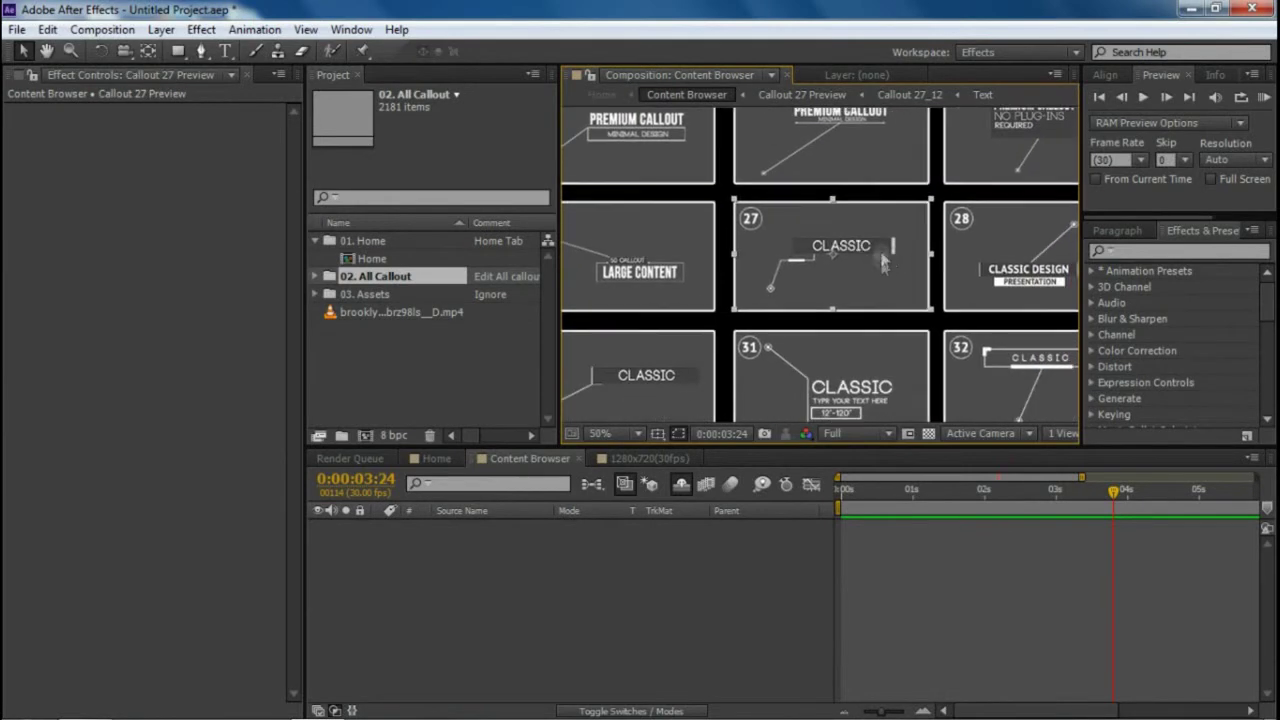
pyautogui.scroll(-2, 880, 265)
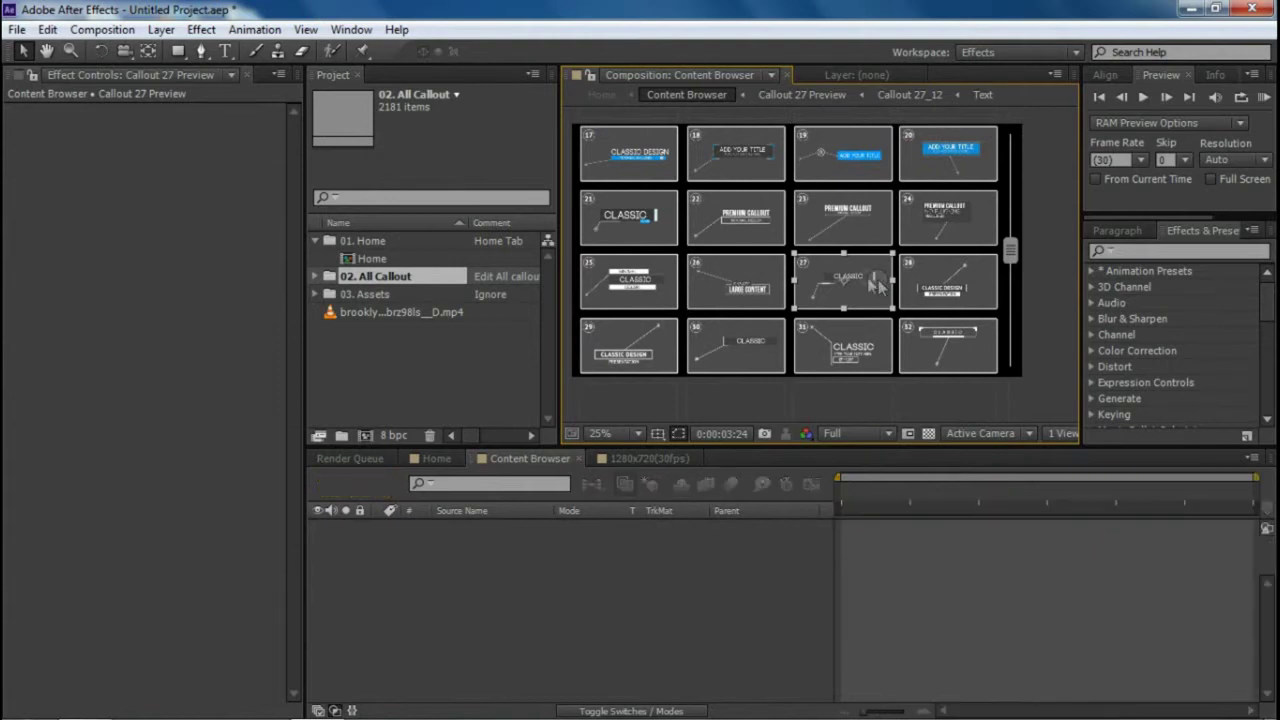
# Open the Callout 27 Preview, review its variants in an enlarged view, and select Callout 27_5
pyautogui.doubleClick(876, 286)
pyautogui.scroll(2, 940, 254)
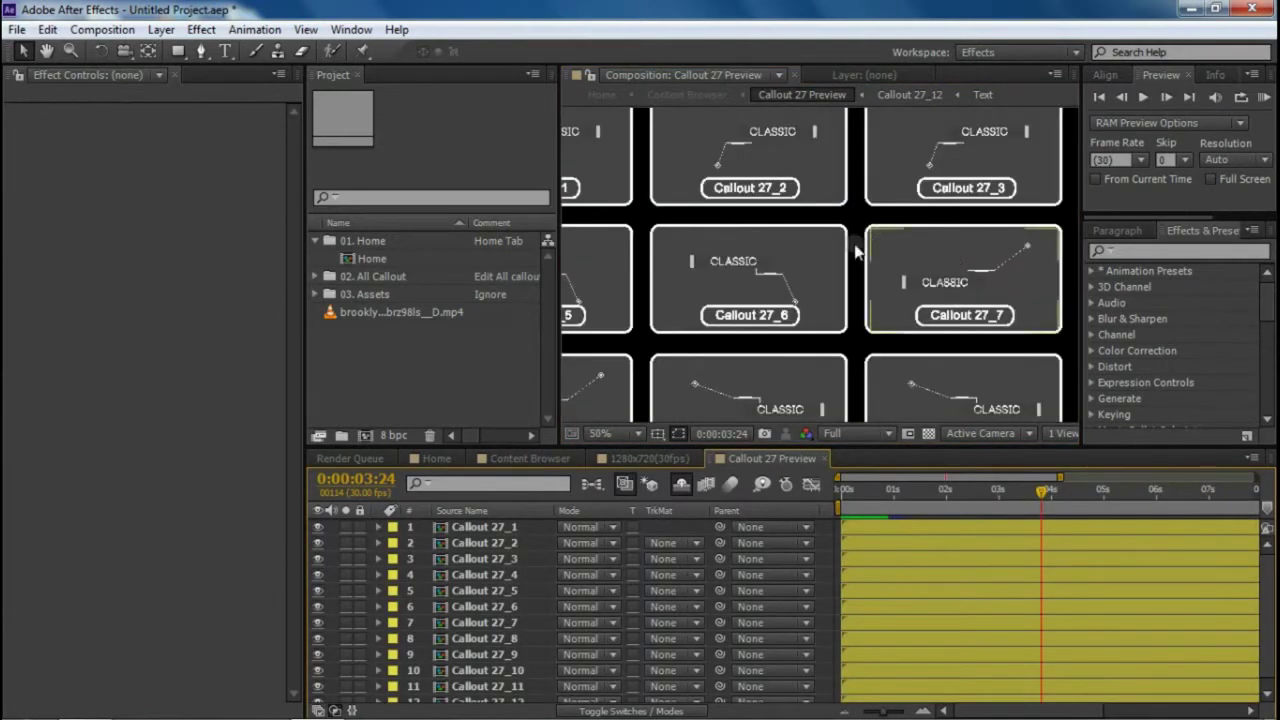
pyautogui.press('`')
pyautogui.click(538, 377)
pyautogui.click(580, 400)
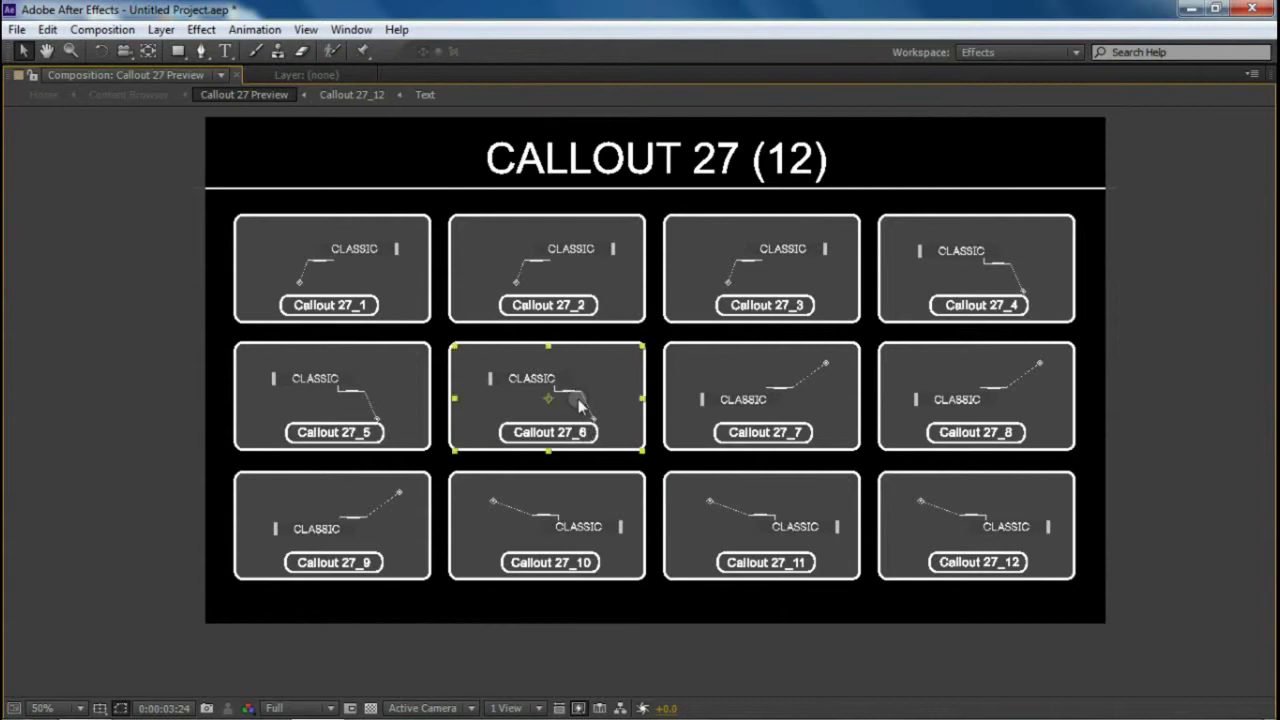
pyautogui.click(374, 400)
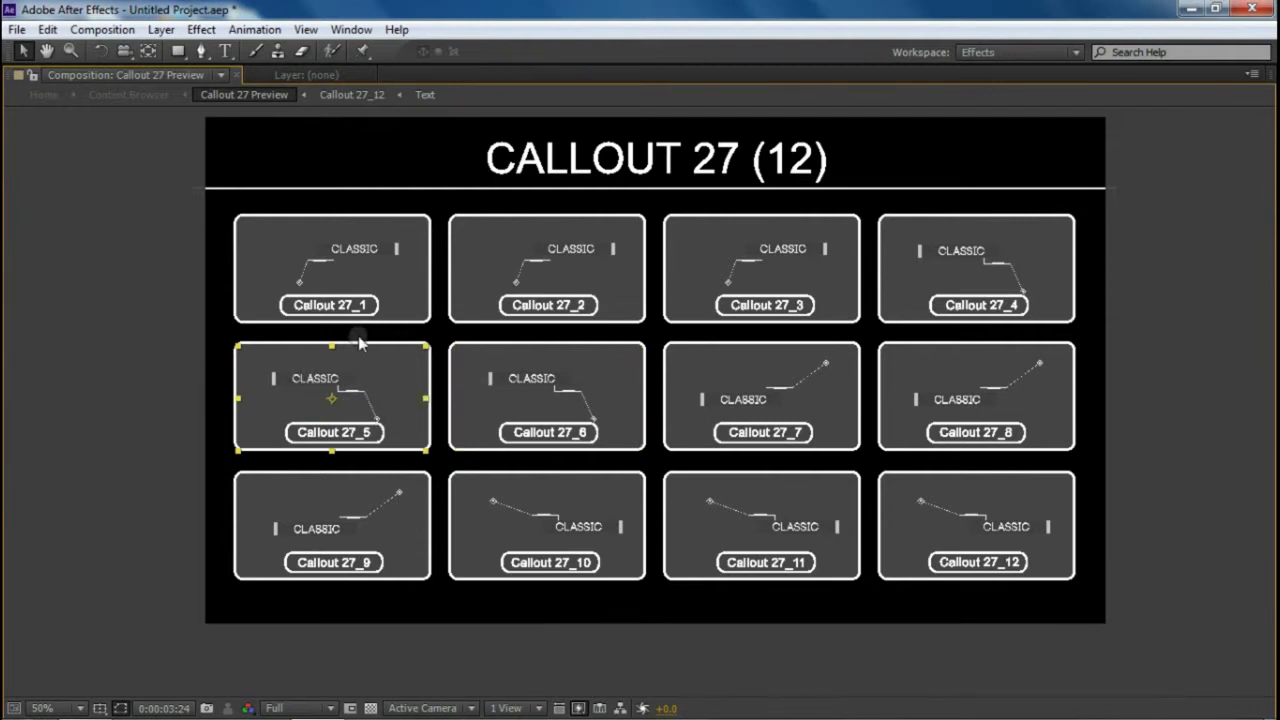
# Open the Callout 27_5 composition to preview it along its timeline, and return to the 1280x720(30fps) composition
pyautogui.press('`')
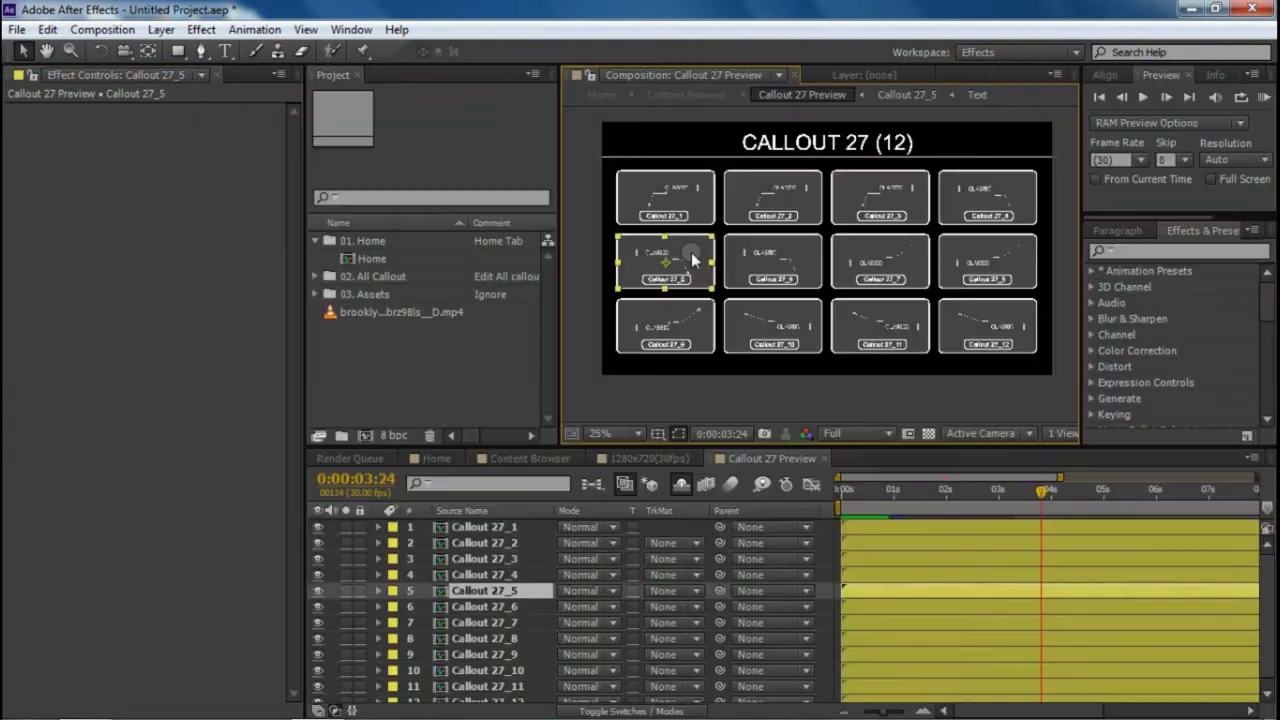
pyautogui.doubleClick(692, 258)
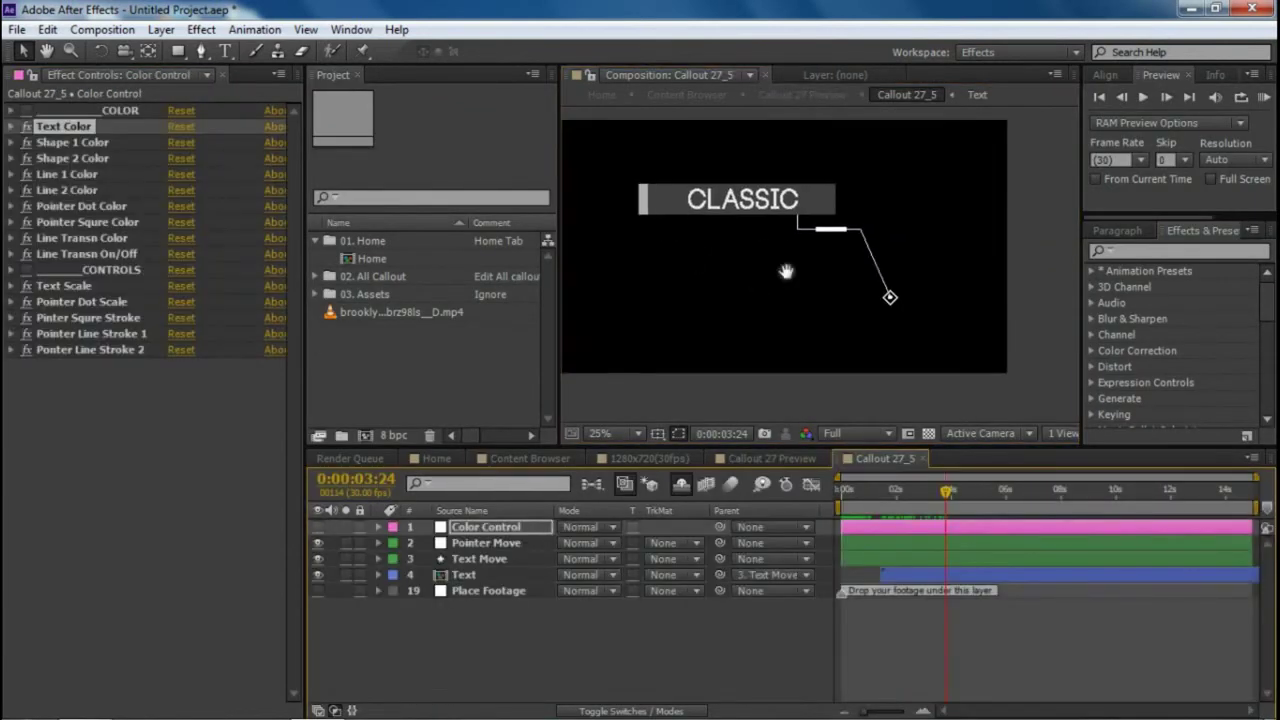
pyautogui.moveTo(915, 500)
pyautogui.mouseDown()
pyautogui.moveTo(883, 497)
pyautogui.moveTo(929, 496)
pyautogui.mouseUp()
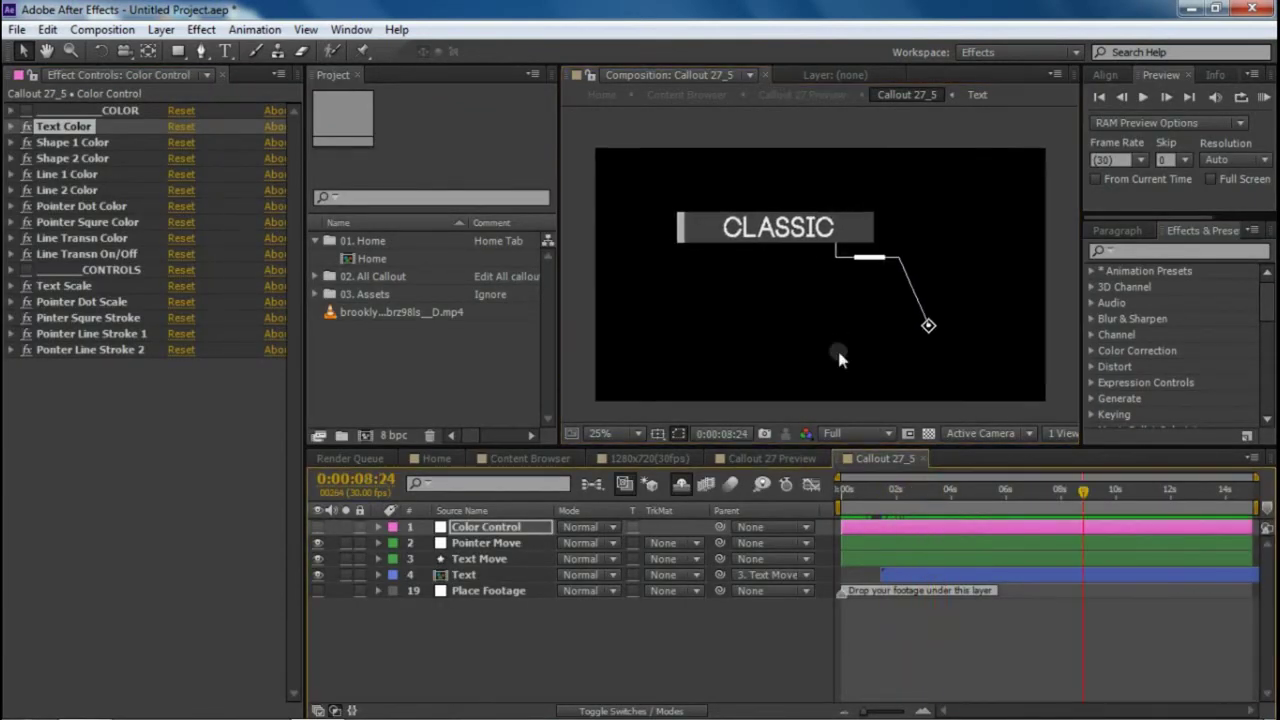
pyautogui.moveTo(840, 356); pyautogui.dragTo(837, 347)
pyautogui.click(661, 463)
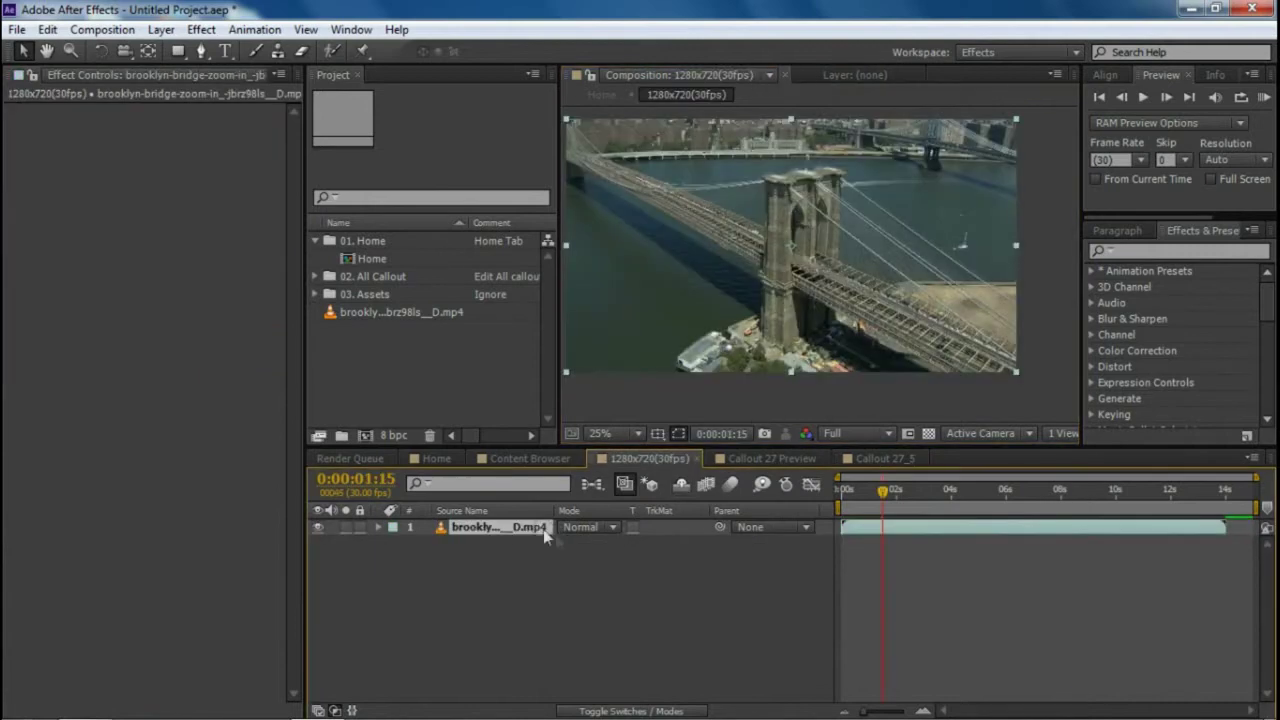
# Paste the bridge footage layer into the Callout 27_5 composition and place it below the Place Footage layer
pyautogui.click(872, 458)
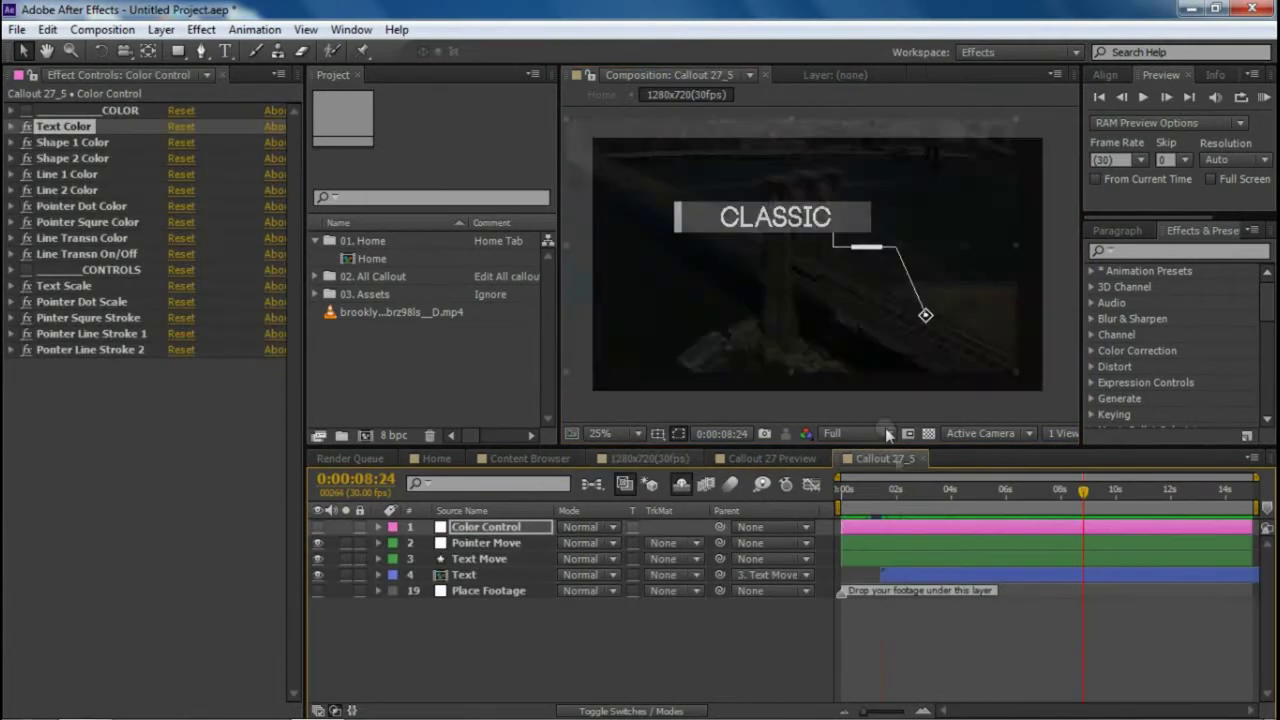
pyautogui.click(464, 630)
pyautogui.hotkey('ctrl', 'v')
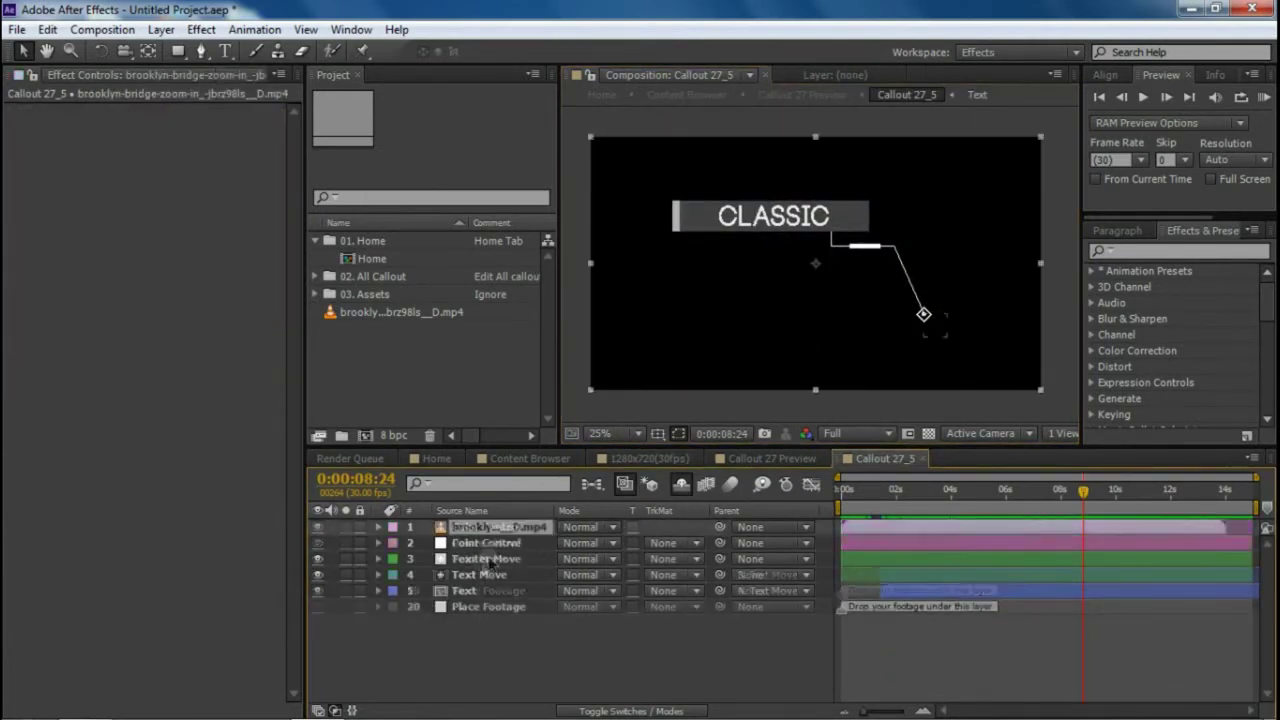
pyautogui.moveTo(493, 528); pyautogui.dragTo(525, 634)
pyautogui.click(503, 592)
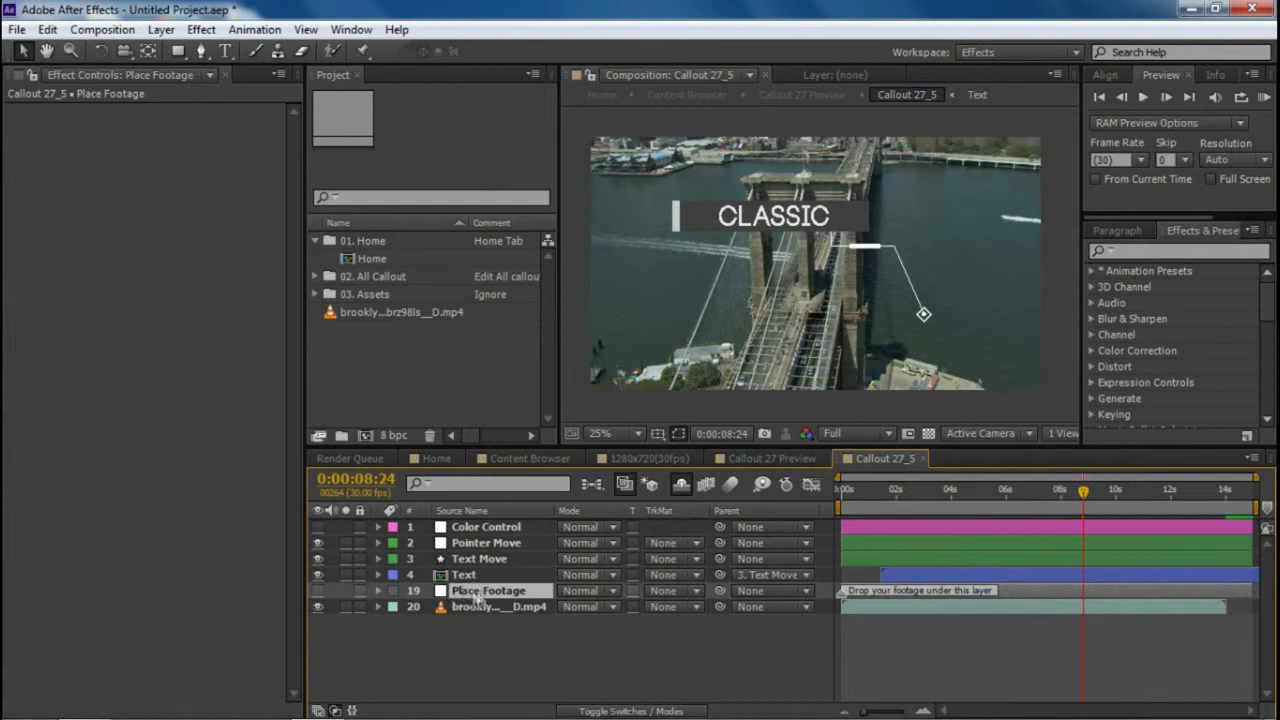
pyautogui.click(478, 609)
pyautogui.click(493, 593)
pyautogui.click(497, 608)
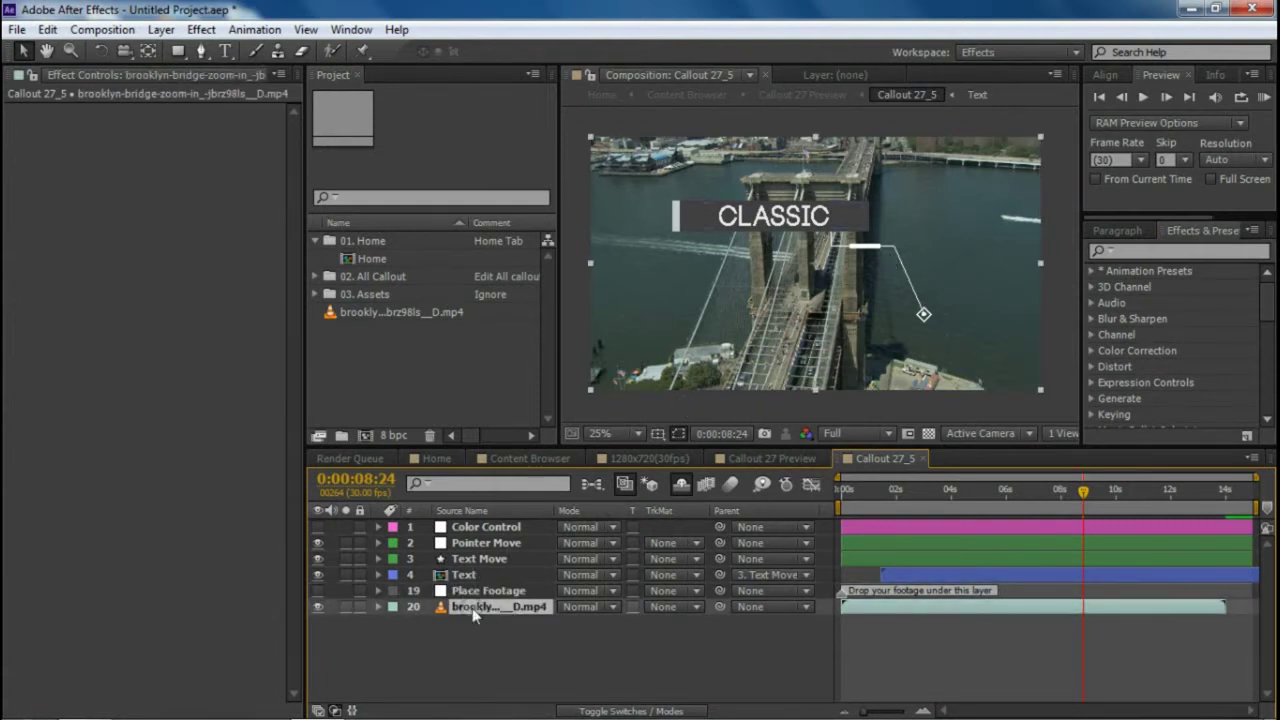
# Replace the pasted layer with the project's bridge footage below Place Footage, then shift it in time and undo the shift
pyautogui.press('Delete')
pyautogui.moveTo(389, 312); pyautogui.dragTo(479, 635)
pyautogui.moveTo(960, 606); pyautogui.dragTo(885, 608)
pyautogui.hotkey('ctrl', 'z')
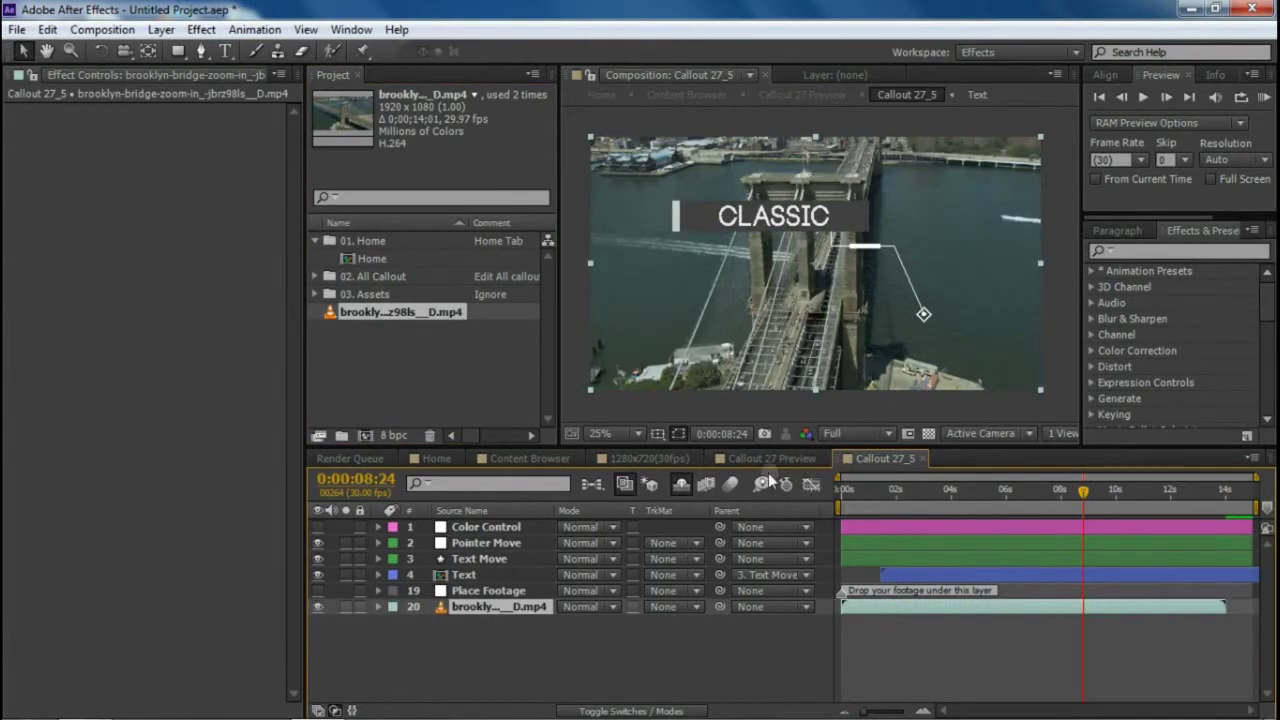
# Slide the bridge footage layer in the 1280x720(30fps) composition earlier, so that it starts before the composition's beginning
pyautogui.click(672, 460)
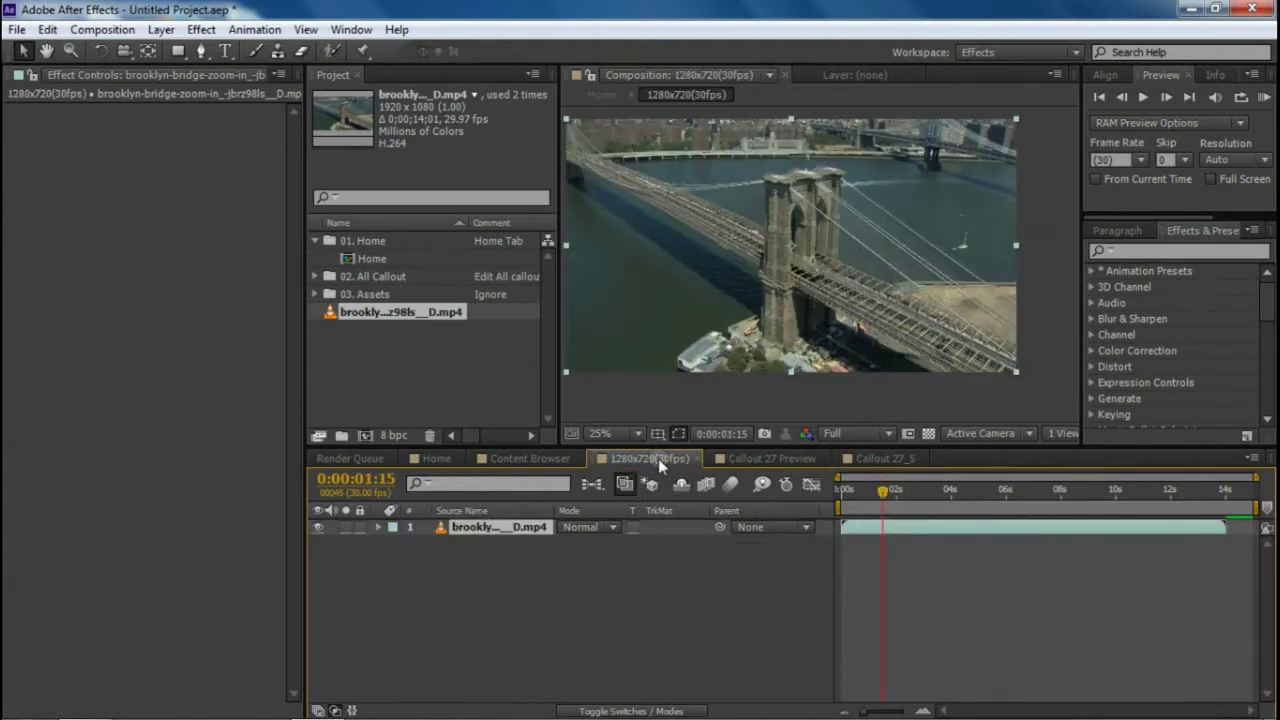
pyautogui.moveTo(926, 530); pyautogui.dragTo(895, 532)
pyautogui.click(467, 578)
pyautogui.click(494, 524)
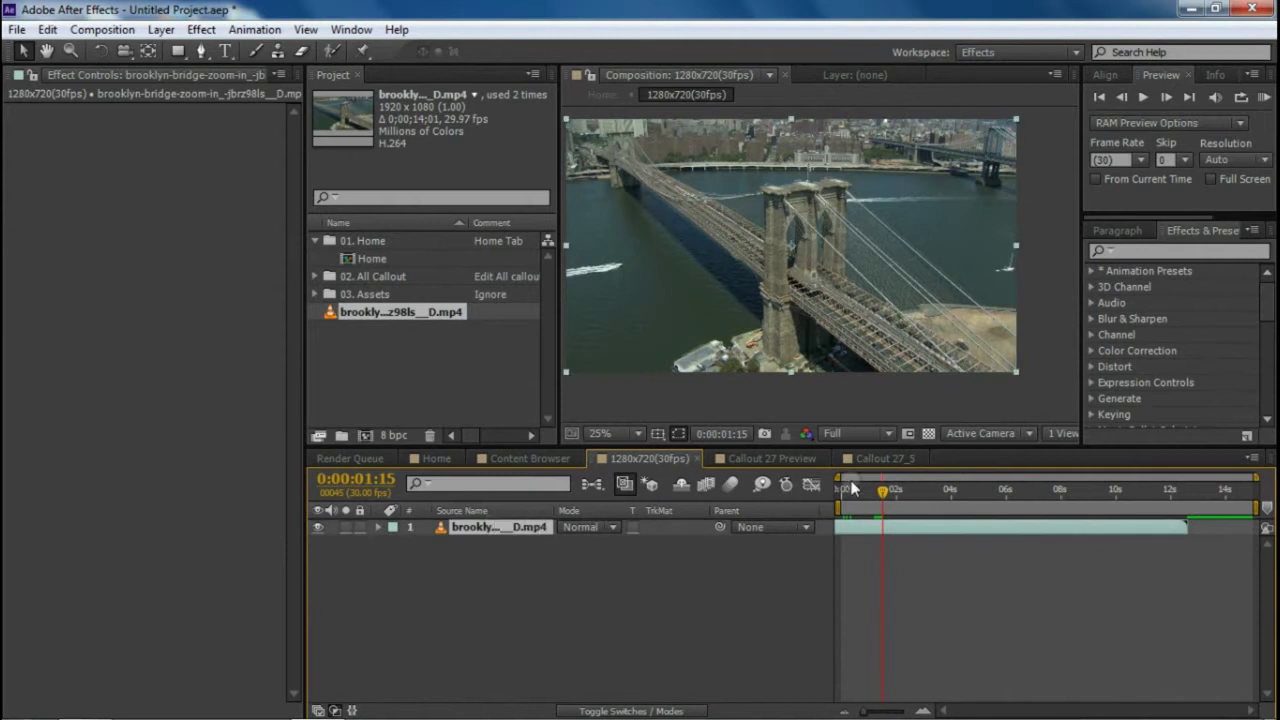
# Replace the footage in Callout 27_5 with the time-shifted bridge layer below Place Footage, and view it at 0:00:00:05
pyautogui.click(884, 459)
pyautogui.press('Delete')
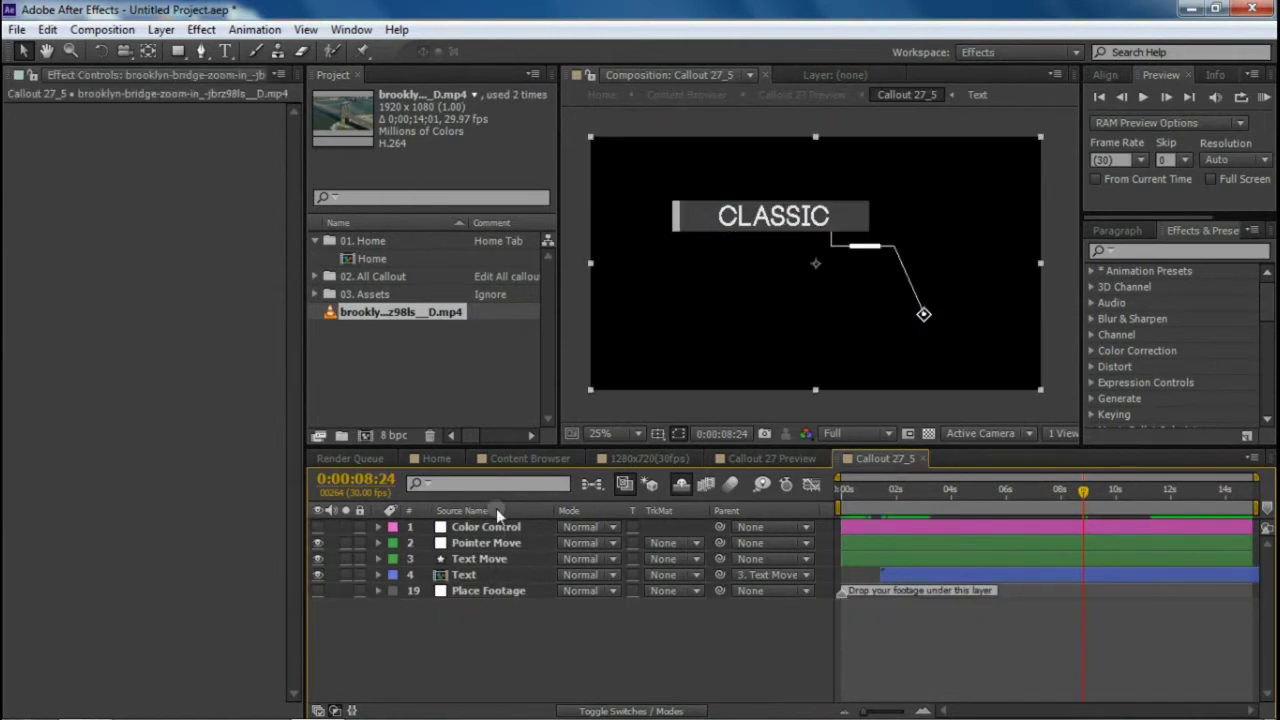
pyautogui.hotkey('ctrl', 'z')
pyautogui.moveTo(490, 526); pyautogui.dragTo(544, 639)
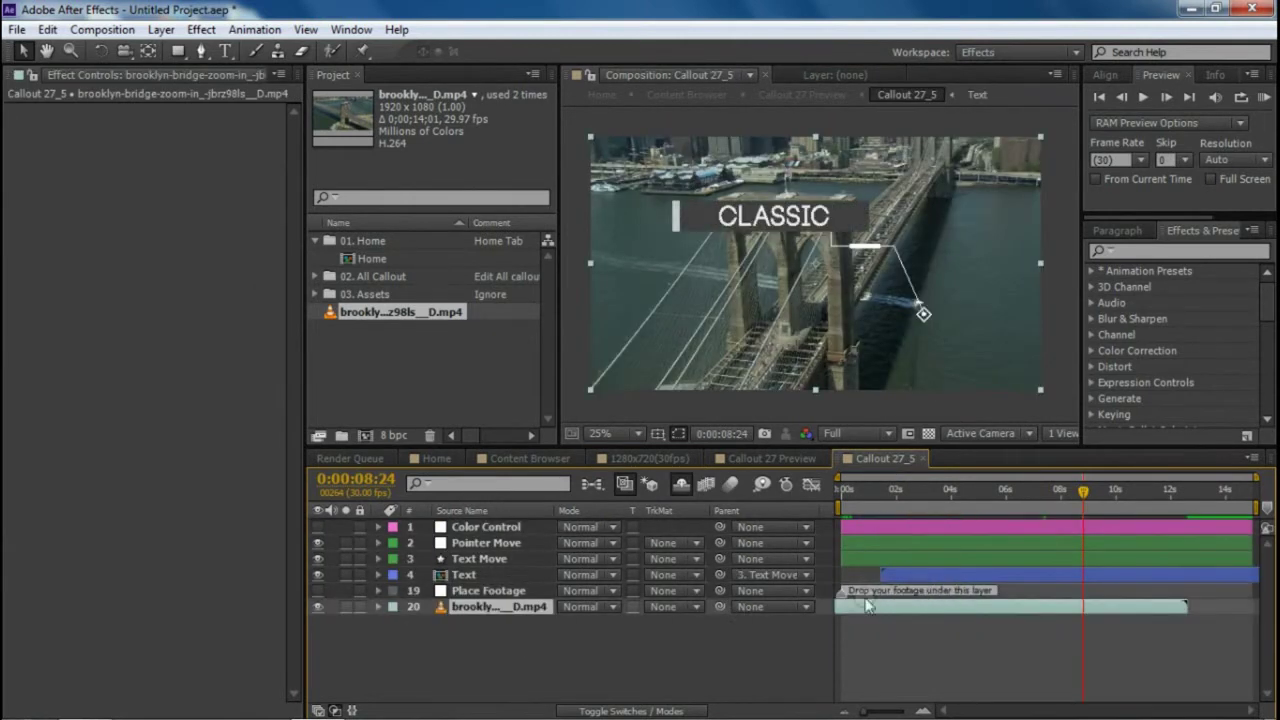
pyautogui.click(846, 491)
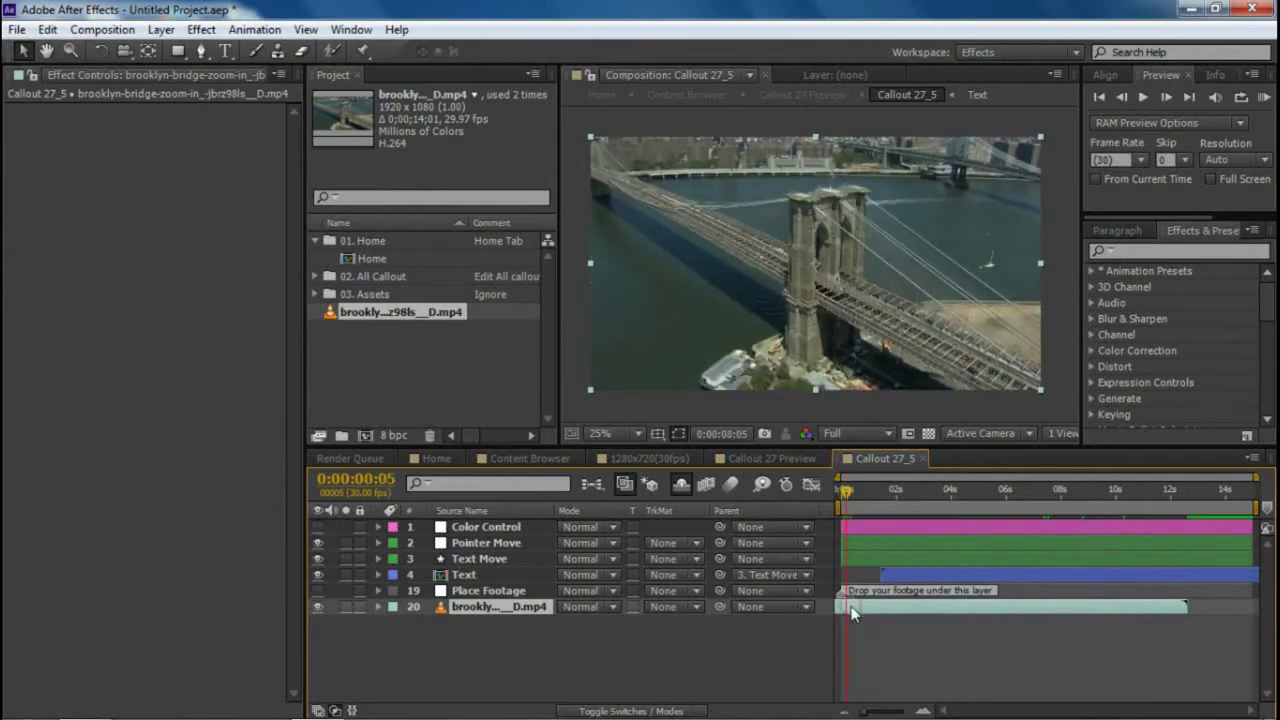
# Slide the footage still earlier in 1280x720(30fps), and realign the bridge layer in Callout 27_5 to the composition start
pyautogui.click(660, 458)
pyautogui.moveTo(872, 530); pyautogui.dragTo(846, 530)
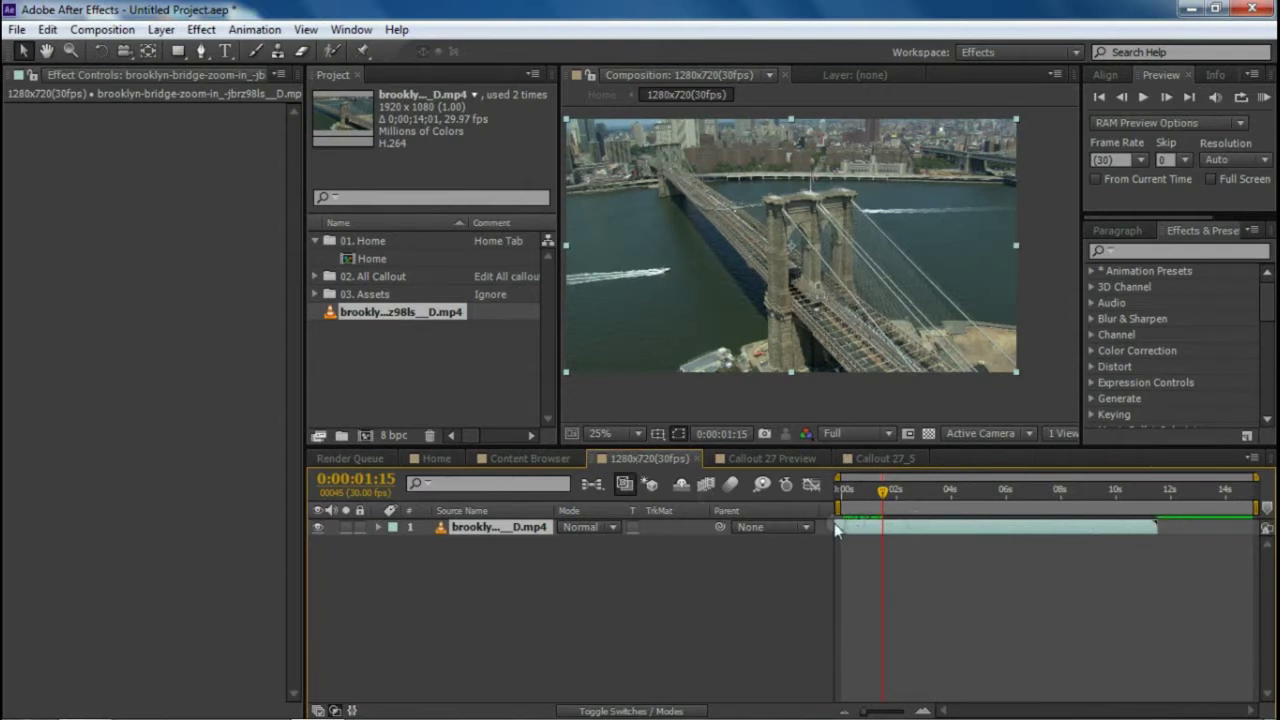
pyautogui.click(884, 458)
pyautogui.moveTo(868, 614); pyautogui.dragTo(907, 612)
pyautogui.click(915, 646)
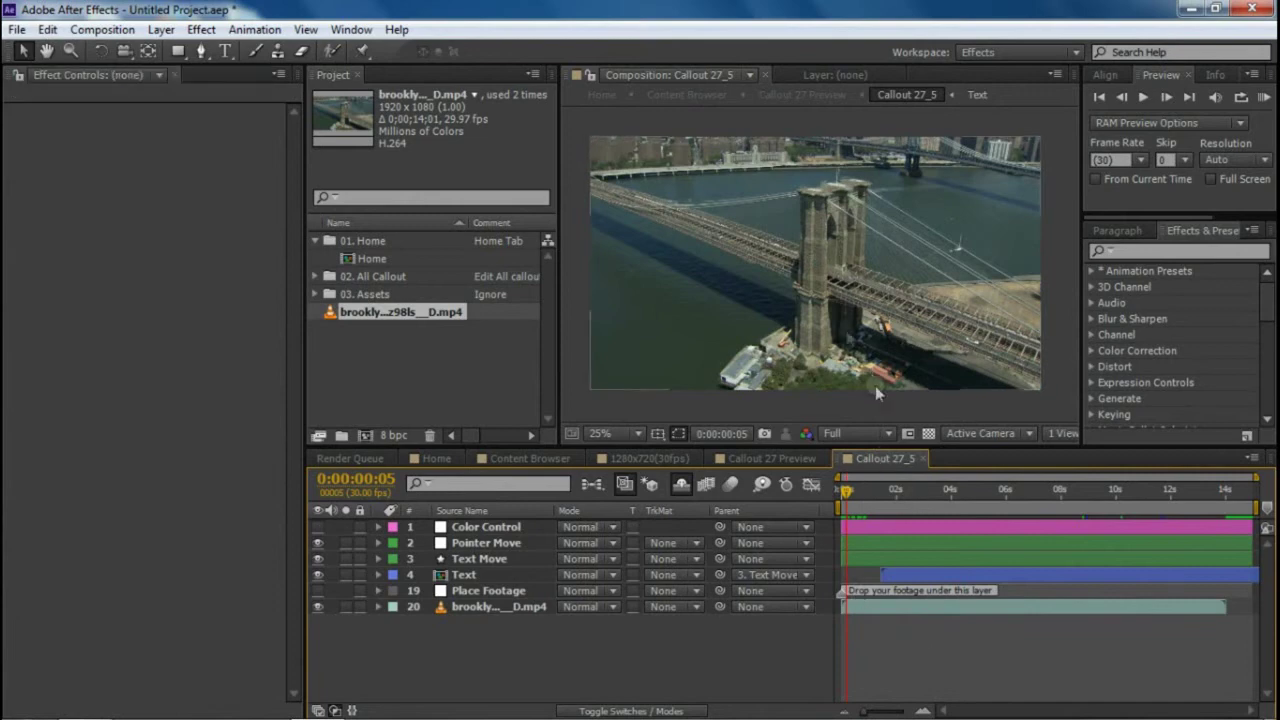
# Slide the bridge footage in 1280x720(30fps) back to about the composition start, and return to Callout 27_5
pyautogui.click(672, 458)
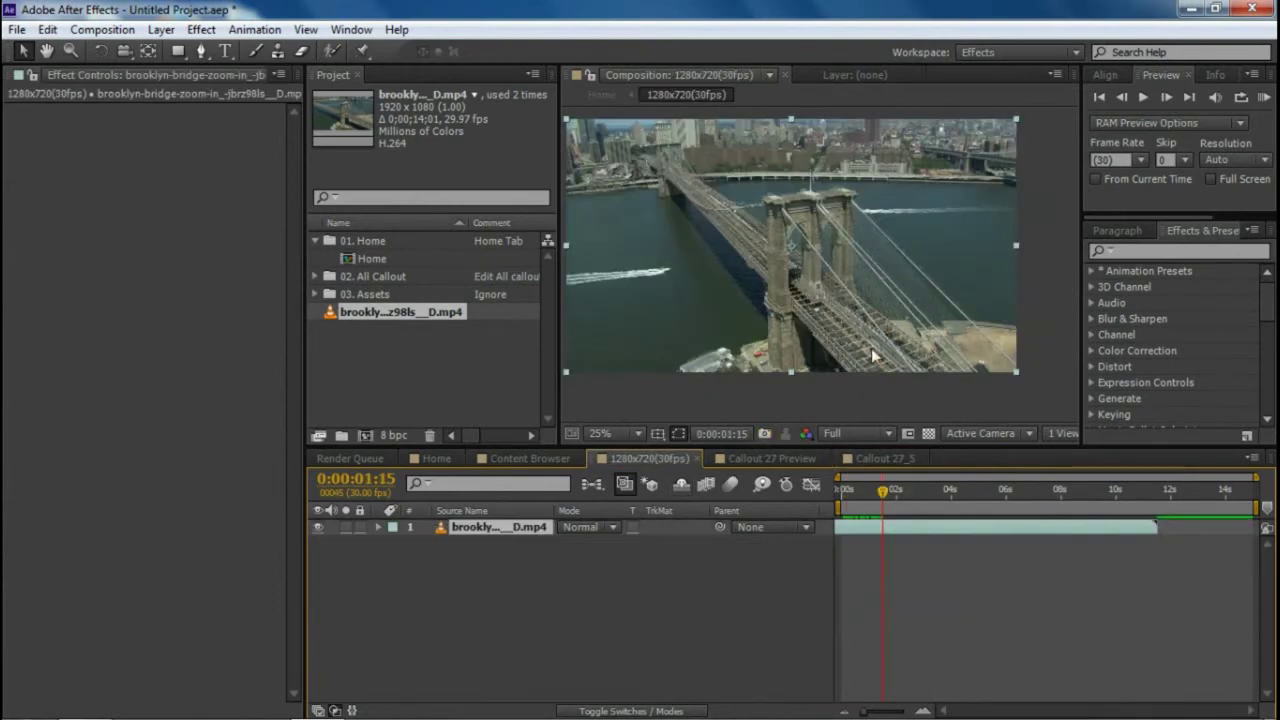
pyautogui.moveTo(858, 530); pyautogui.dragTo(938, 514)
pyautogui.moveTo(862, 530); pyautogui.dragTo(864, 528)
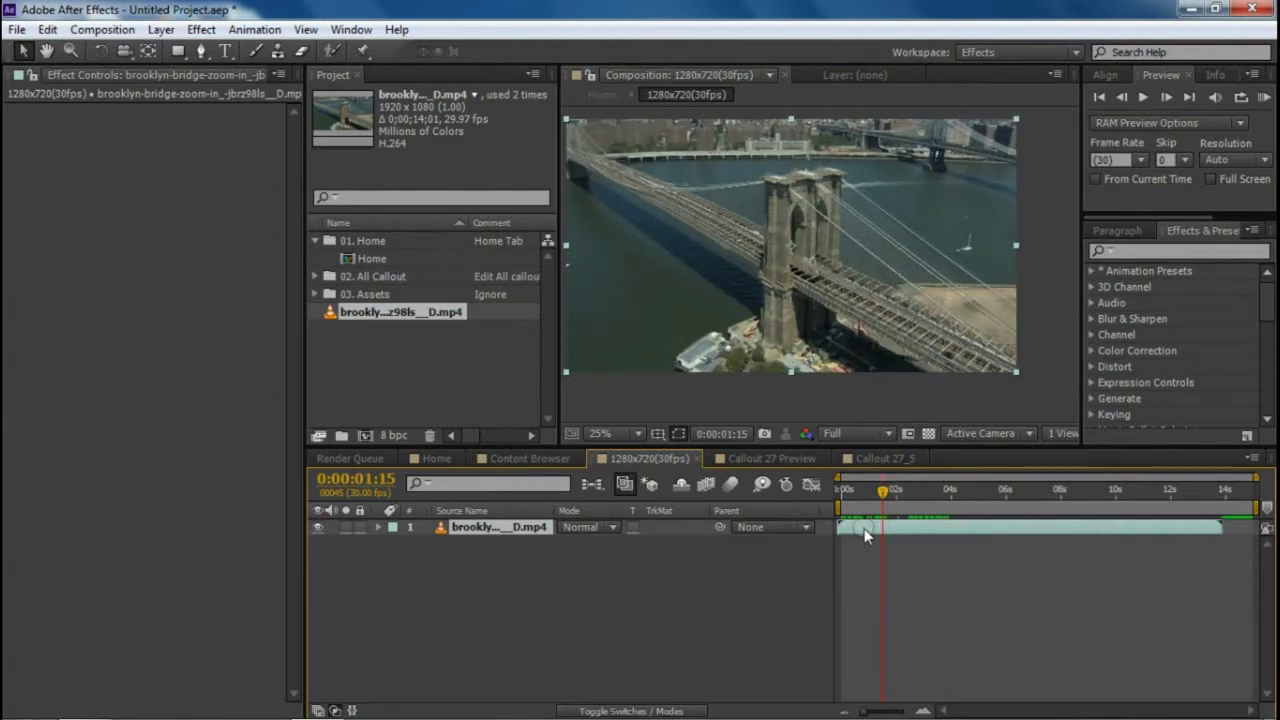
pyautogui.click(869, 455)
pyautogui.click(492, 596)
pyautogui.press('Delete')
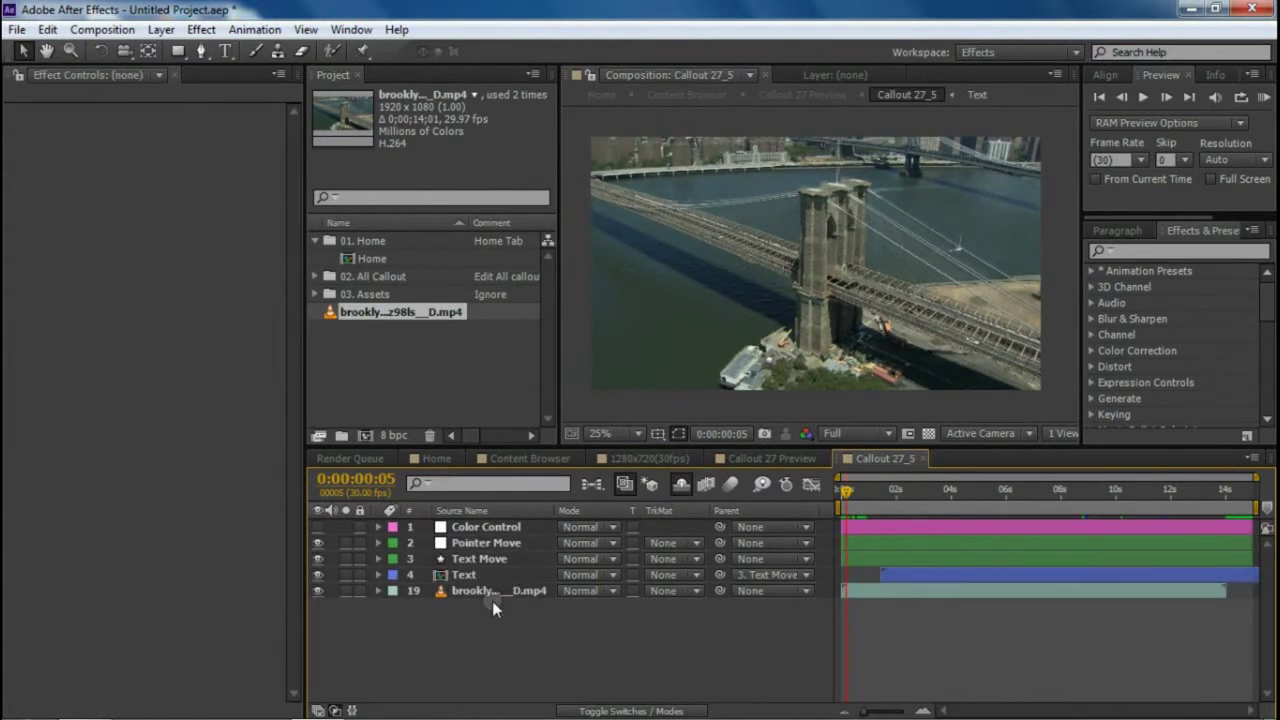
pyautogui.hotkey('ctrl', 'z')
# Replace the bridge footage in Callout 27_5 with the layer copied from 1280x720(30fps), placed below Place Footage
pyautogui.click(478, 603)
pyautogui.press('Delete')
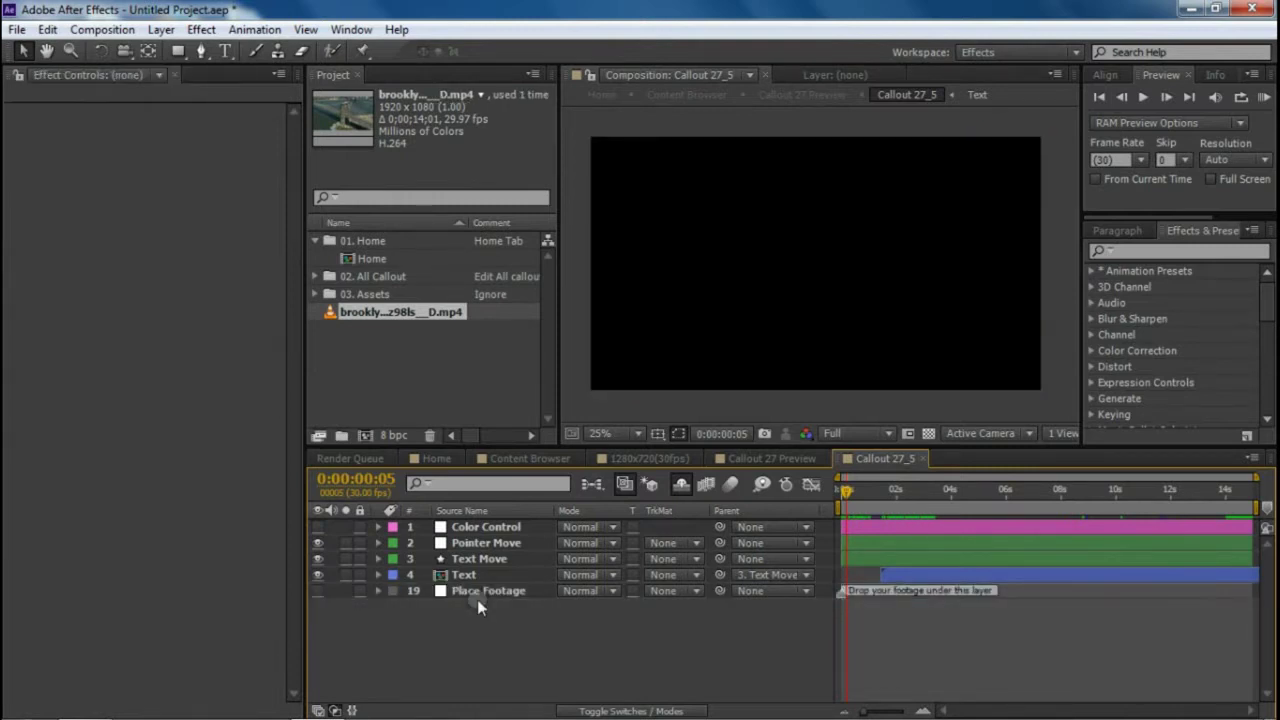
pyautogui.hotkey('ctrl', 'v')
pyautogui.moveTo(500, 528); pyautogui.dragTo(485, 614)
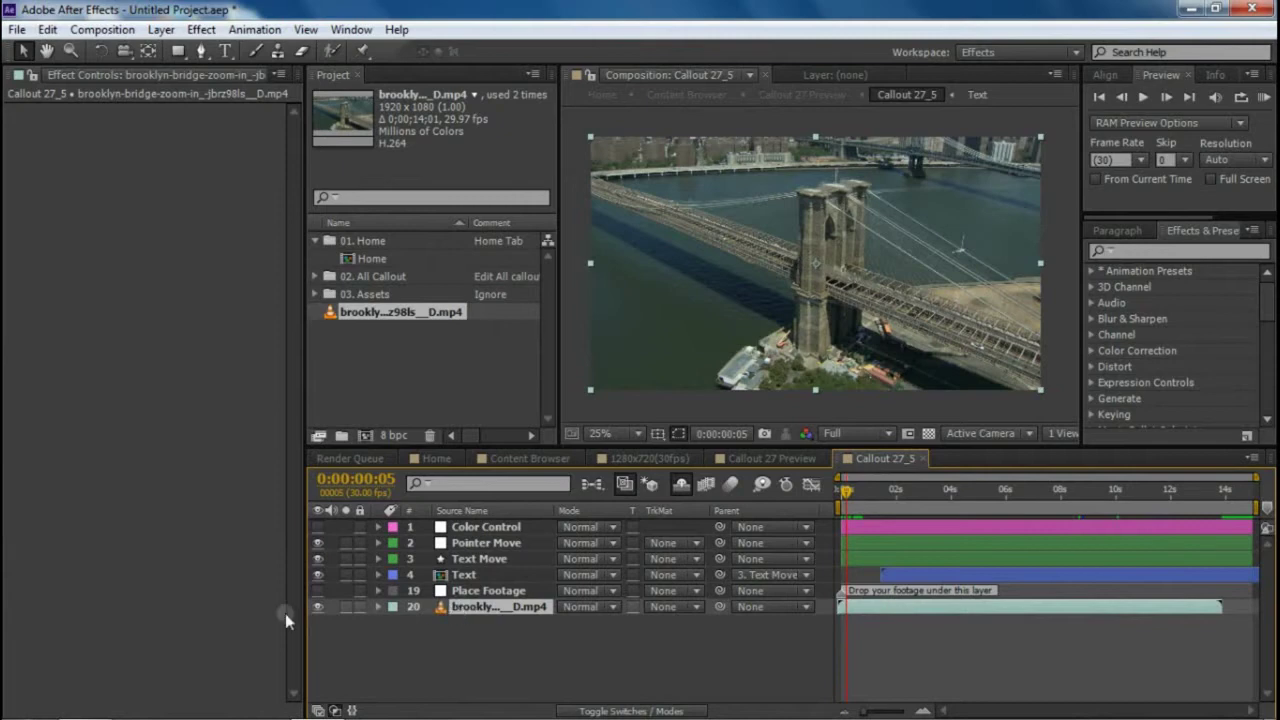
# At 0:00:03:14, set the Text Scale slider of the Color Control layer to 183
pyautogui.click(900, 495)
pyautogui.click(933, 491)
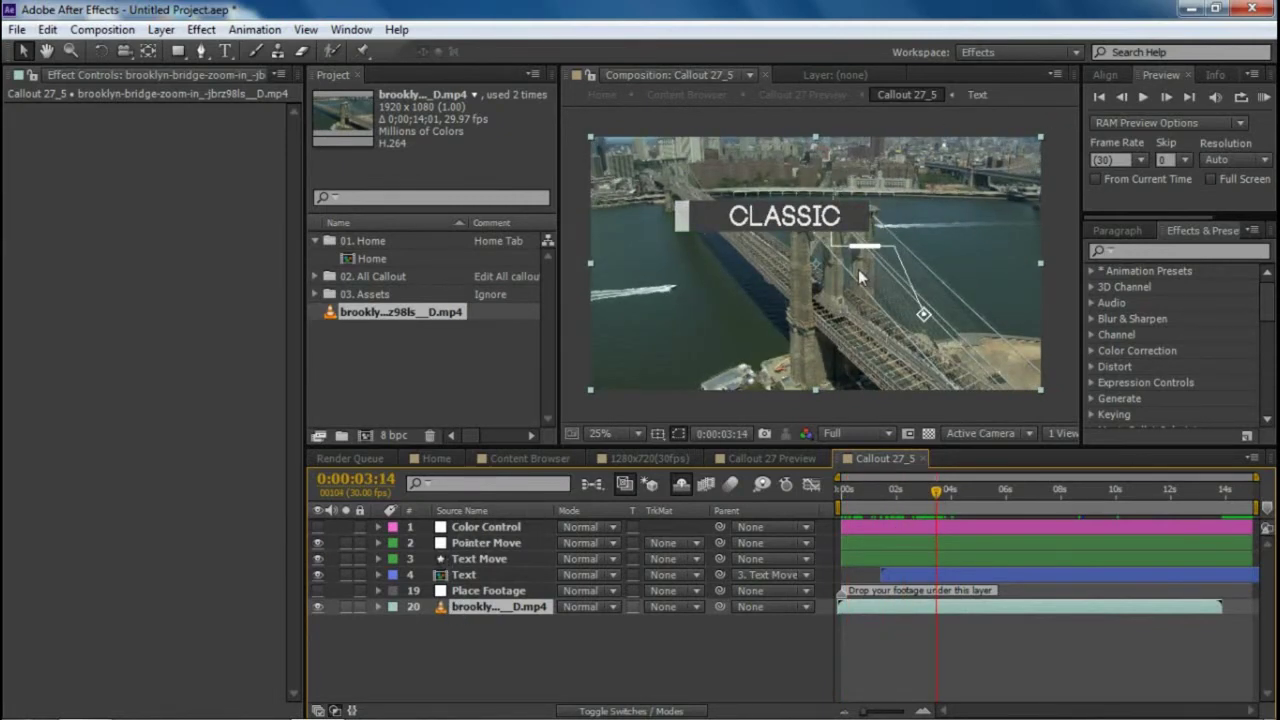
pyautogui.click(488, 530)
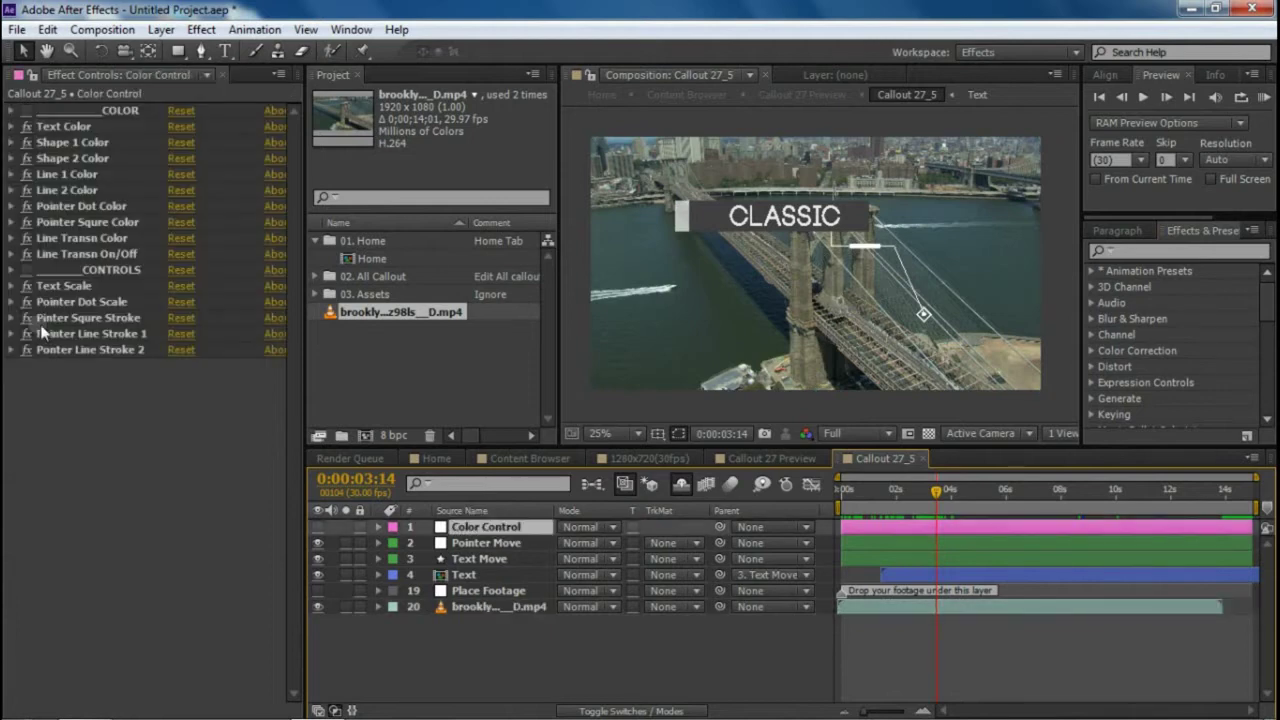
pyautogui.click(62, 286)
pyautogui.click(11, 286)
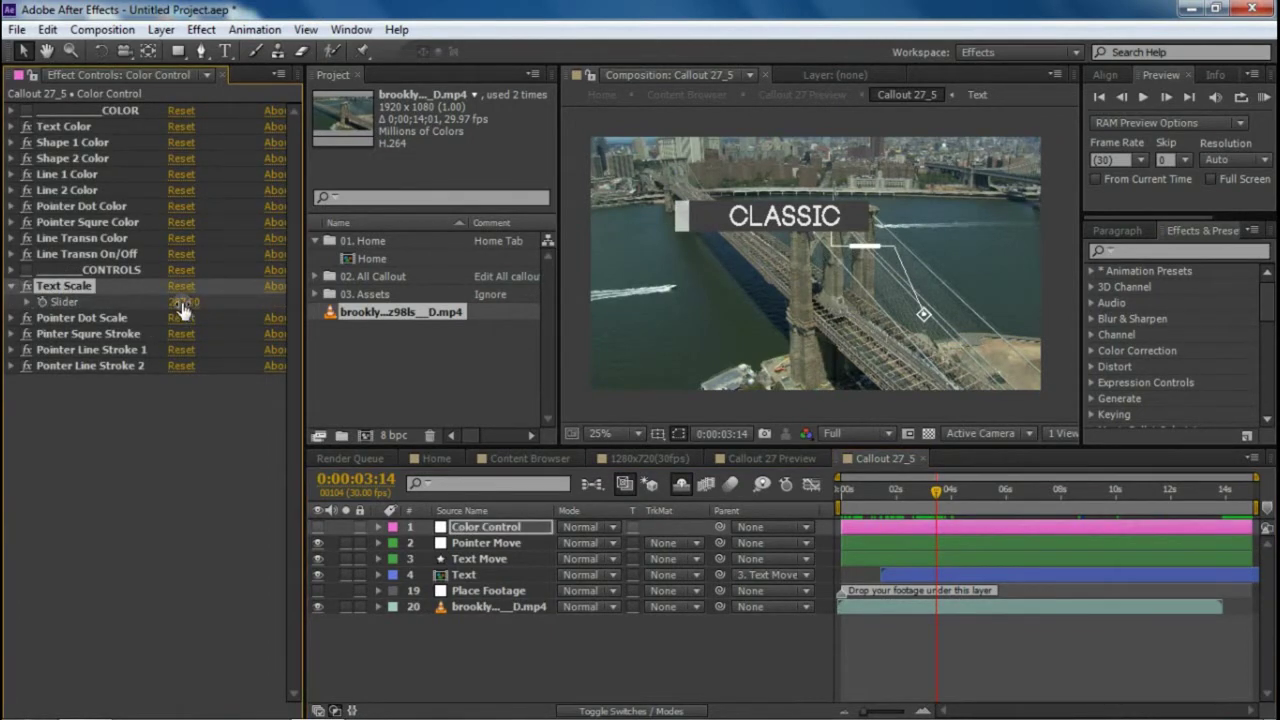
pyautogui.moveTo(171, 301); pyautogui.dragTo(116, 331)
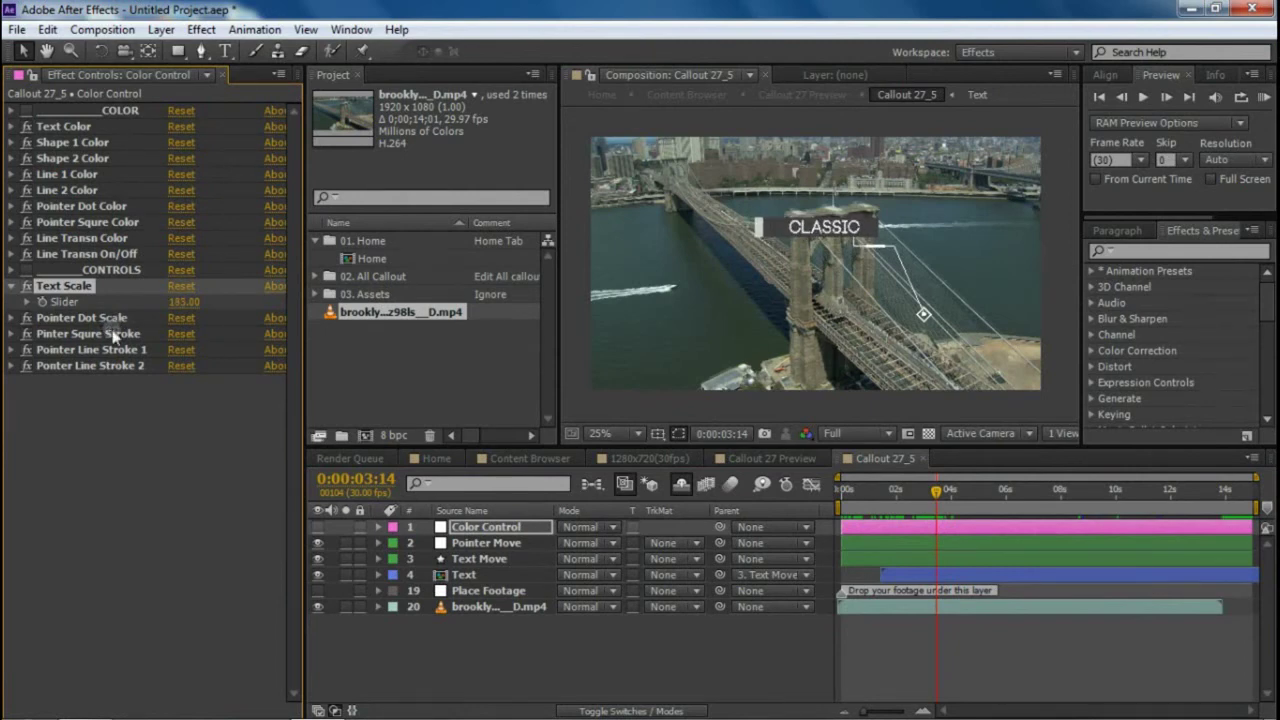
# Set the Pointer Dot Scale slider of the Color Control layer to 20
pyautogui.click(70, 318)
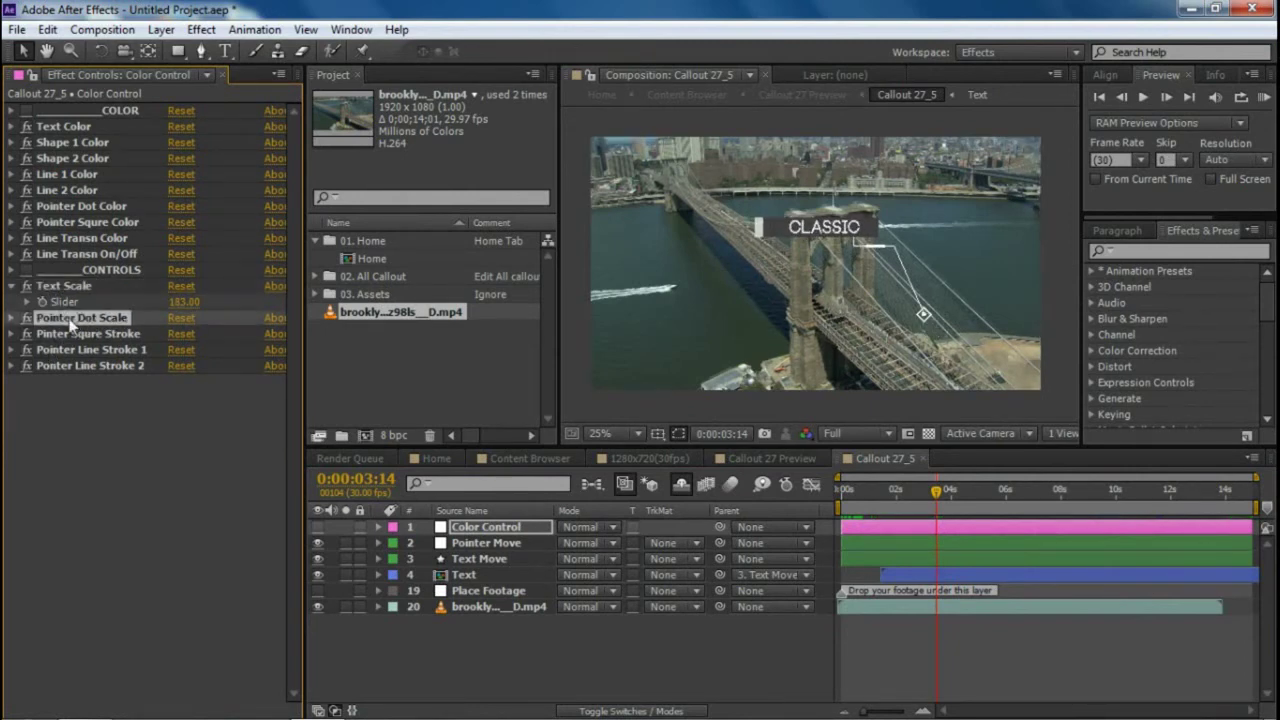
pyautogui.click(11, 318)
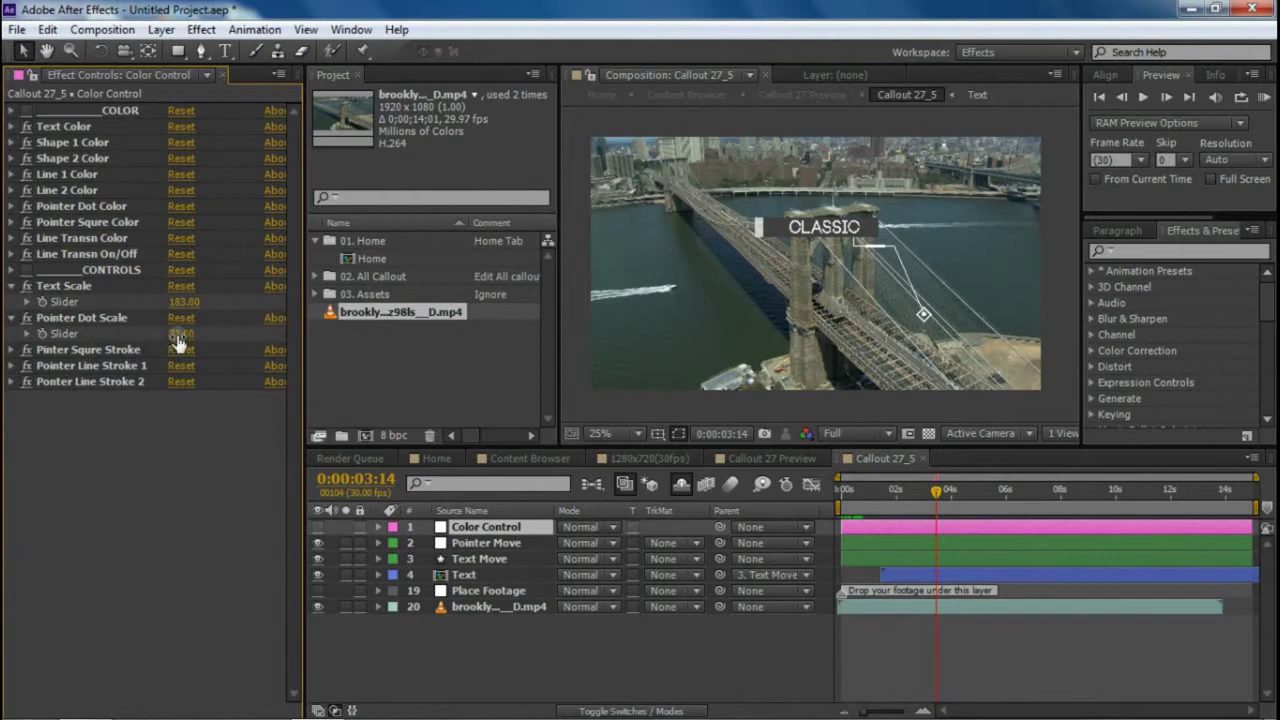
pyautogui.moveTo(177, 333); pyautogui.dragTo(163, 334)
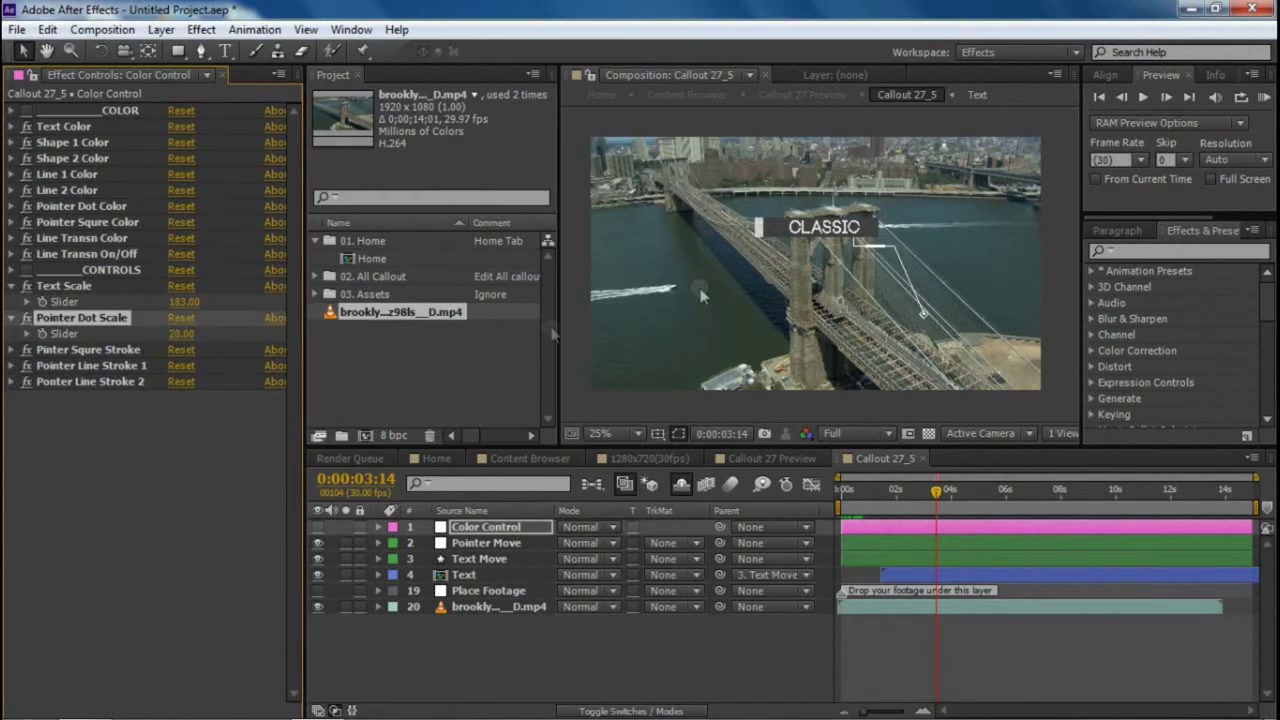
# Move the CLASSIC callout text to the upper-left area of the bridge footage, above the far end of the bridge
pyautogui.click(792, 220)
pyautogui.moveTo(792, 220); pyautogui.dragTo(658, 179)
pyautogui.click(962, 340)
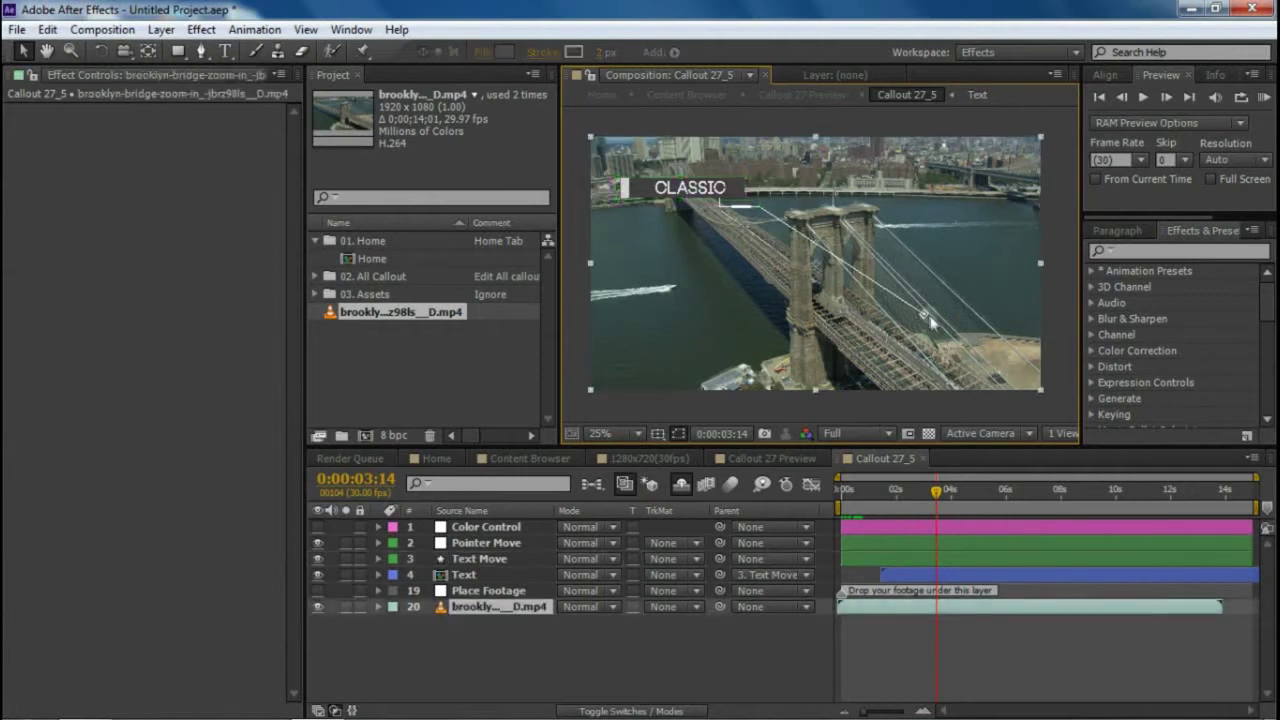
# Move the Pointer Move layer so the callout pointer lands on the bridge deck just left of the tower
pyautogui.click(480, 543)
pyautogui.moveTo(903, 312); pyautogui.dragTo(785, 259)
pyautogui.click(1003, 665)
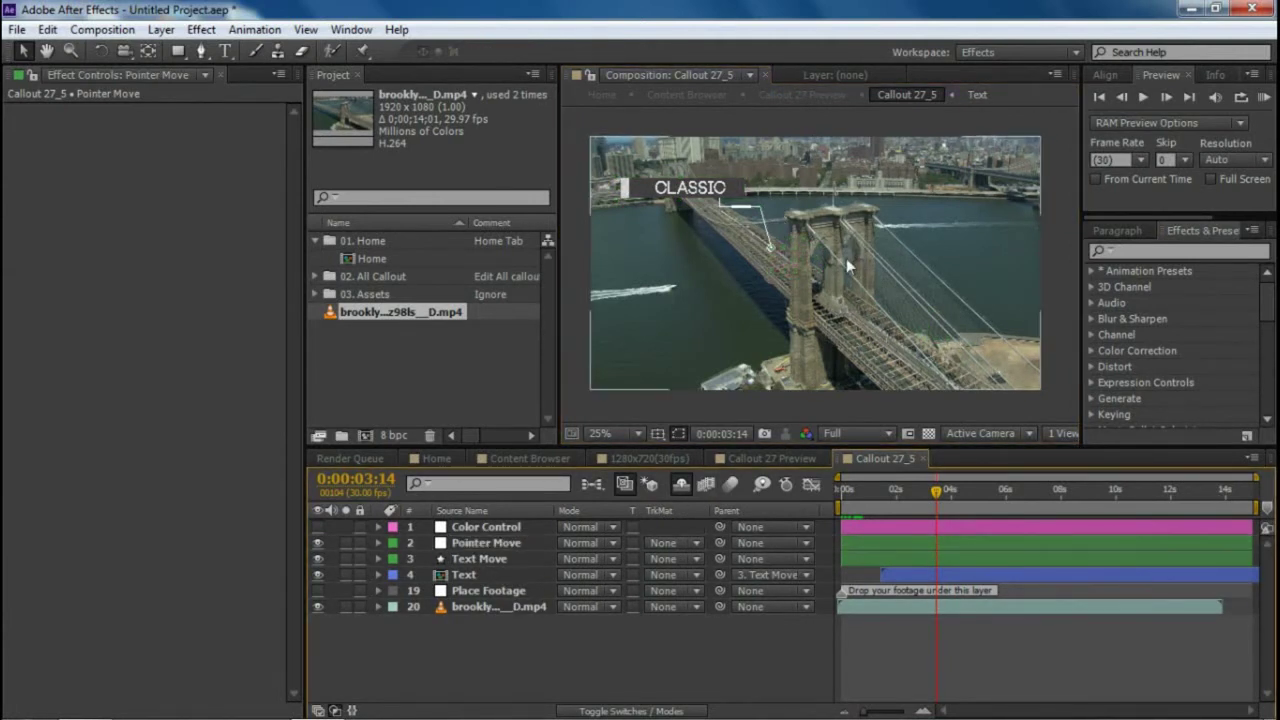
# Nudge the Text Move layer slightly up and left, and move the pointer to the left edge of the bridge tower
pyautogui.click(490, 558)
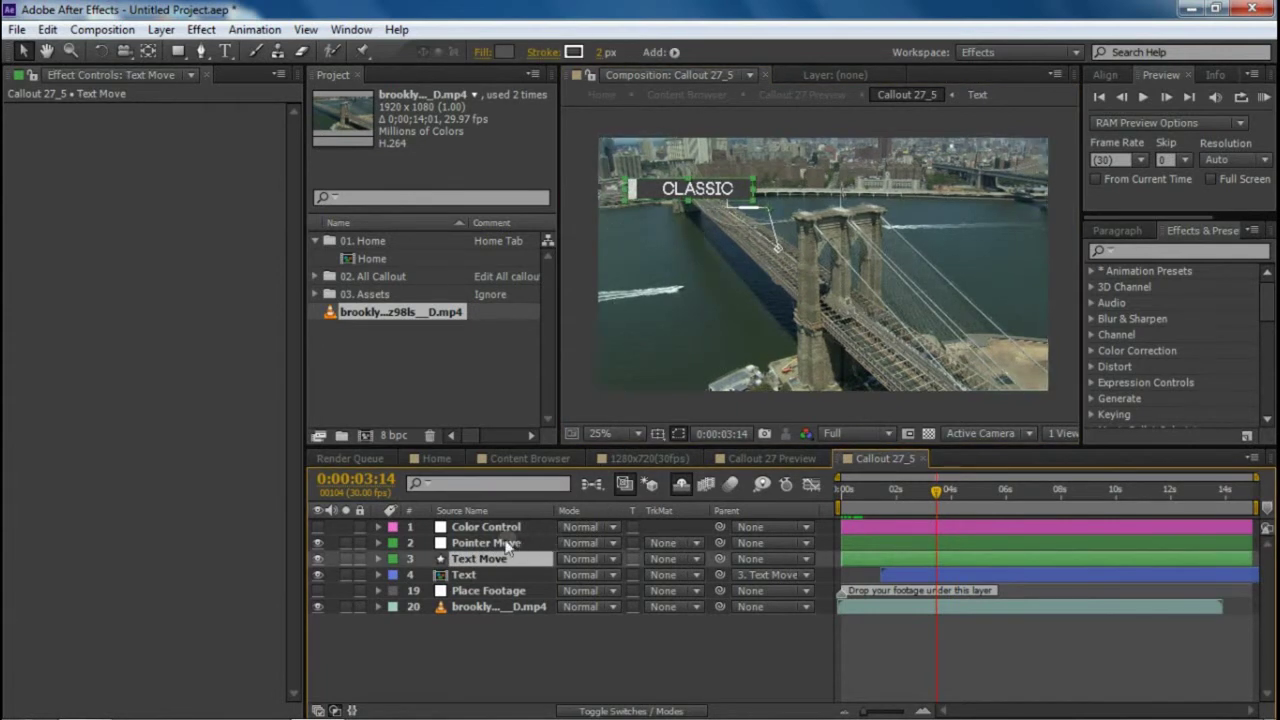
pyautogui.moveTo(700, 190)
pyautogui.mouseDown()
pyautogui.moveTo(714, 204)
pyautogui.moveTo(700, 185)
pyautogui.mouseUp()
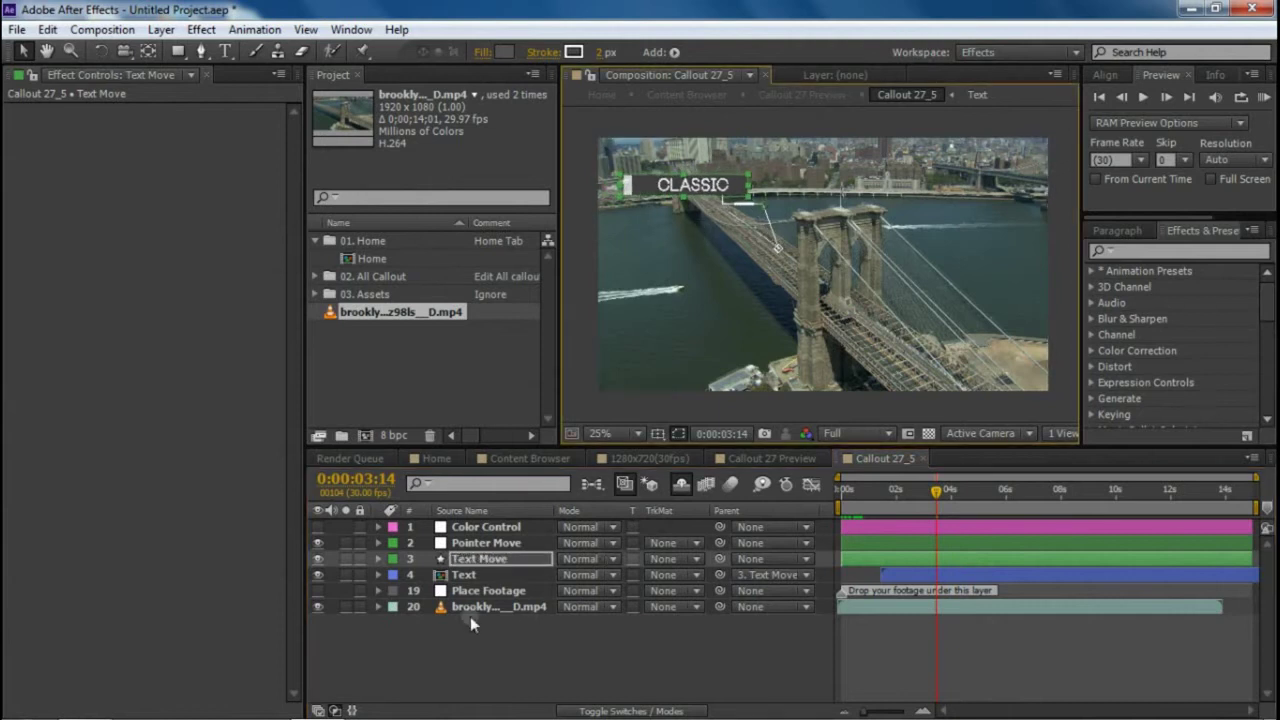
pyautogui.click(484, 543)
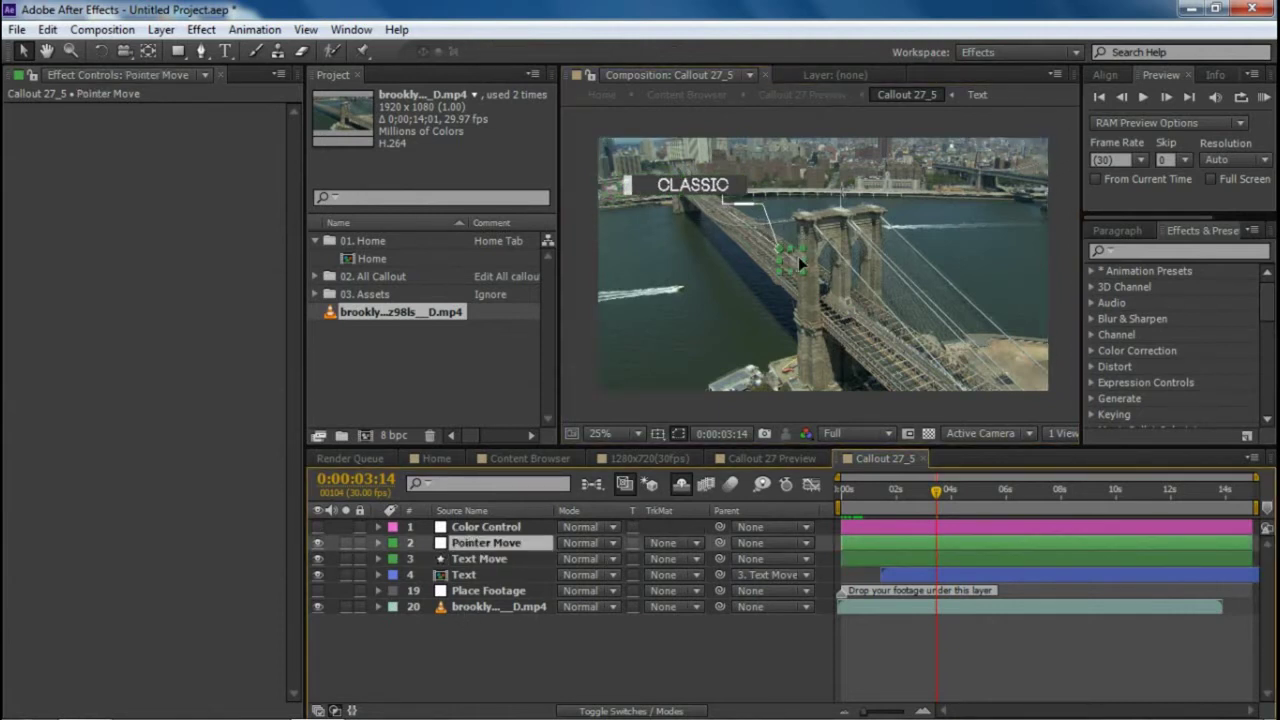
pyautogui.click(804, 245)
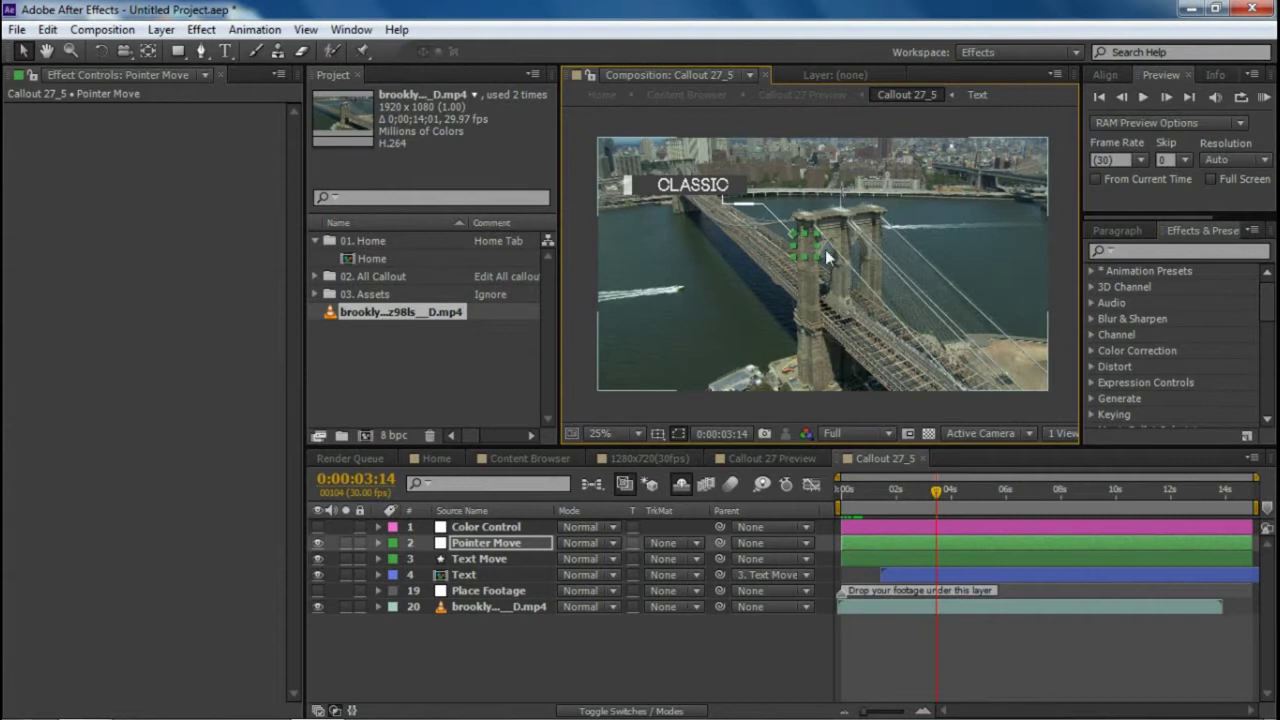
# Examine the pointer's placement on the tower up close and at earlier times, ending at 0:00:00:00
pyautogui.scroll(2, 805, 260)
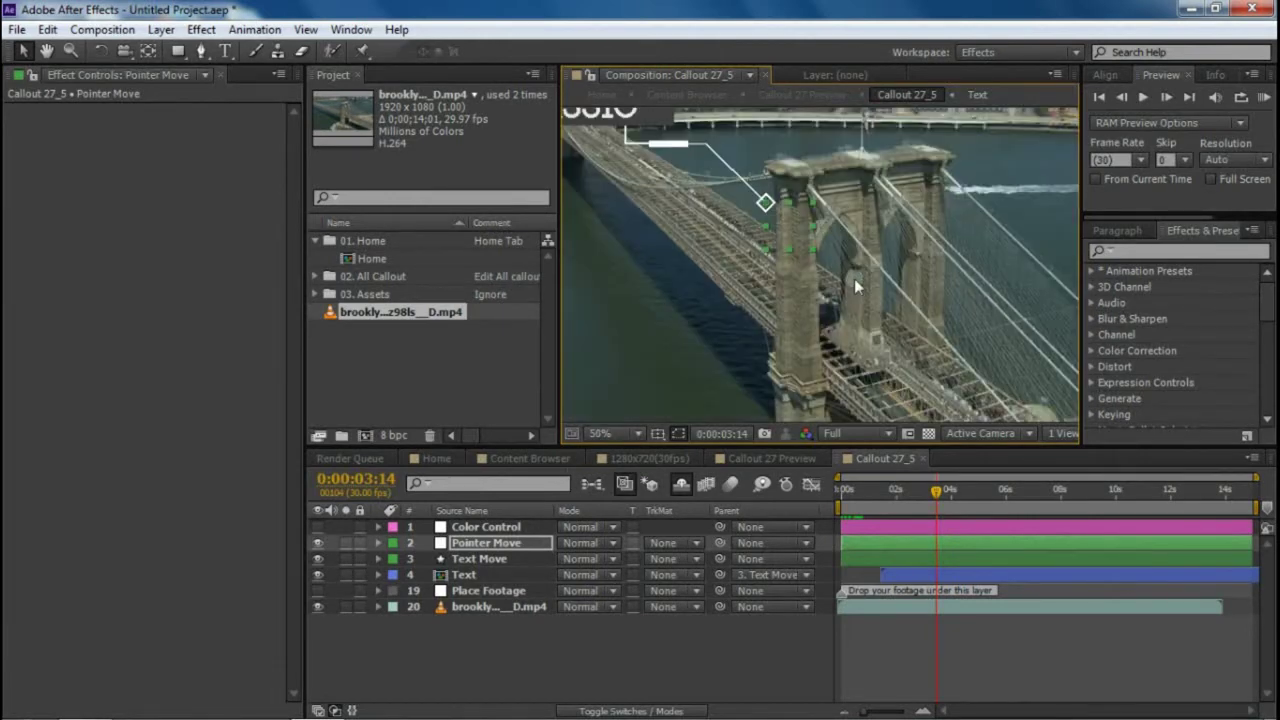
pyautogui.moveTo(901, 498)
pyautogui.mouseDown()
pyautogui.moveTo(854, 505)
pyautogui.moveTo(916, 502)
pyautogui.mouseUp()
pyautogui.scroll(-2, 841, 253)
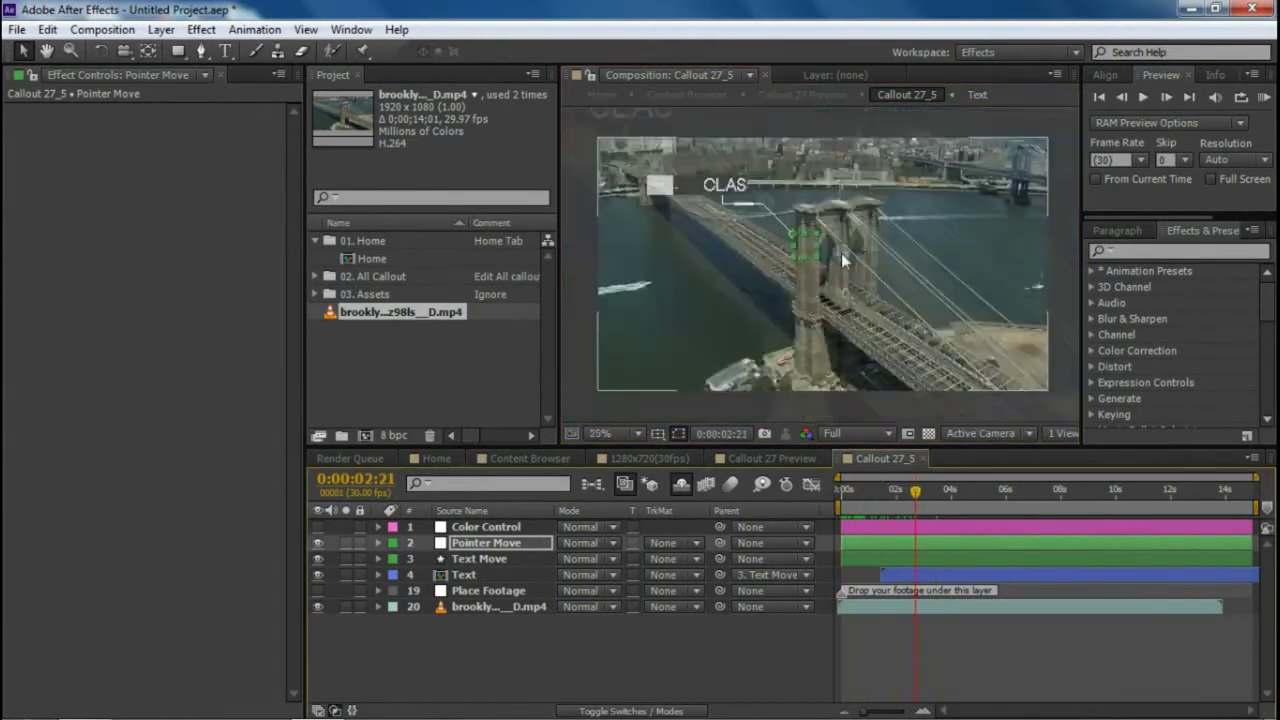
pyautogui.moveTo(841, 253); pyautogui.dragTo(851, 262)
pyautogui.moveTo(878, 496); pyautogui.dragTo(812, 478)
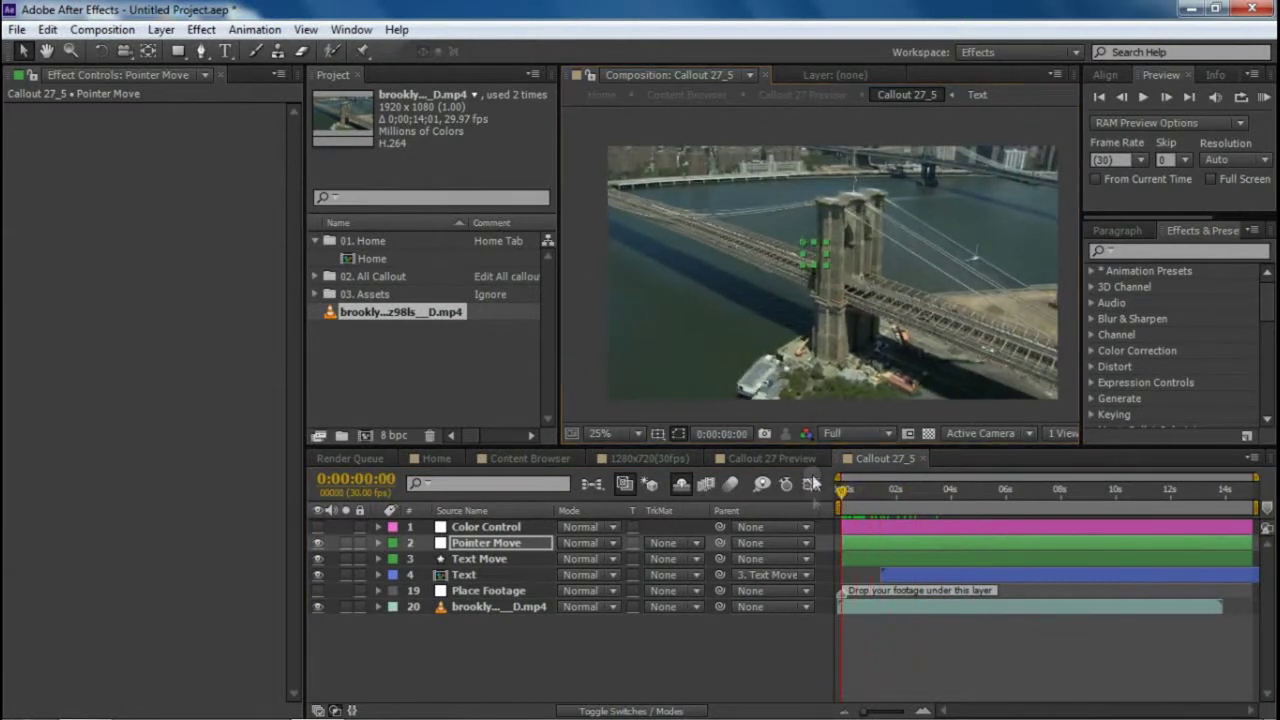
# Enable Position keyframing on the Pointer Move layer at 0:00:00:00 and place the pointer at the top of the bridge tower
pyautogui.click(502, 561)
pyautogui.click(511, 545)
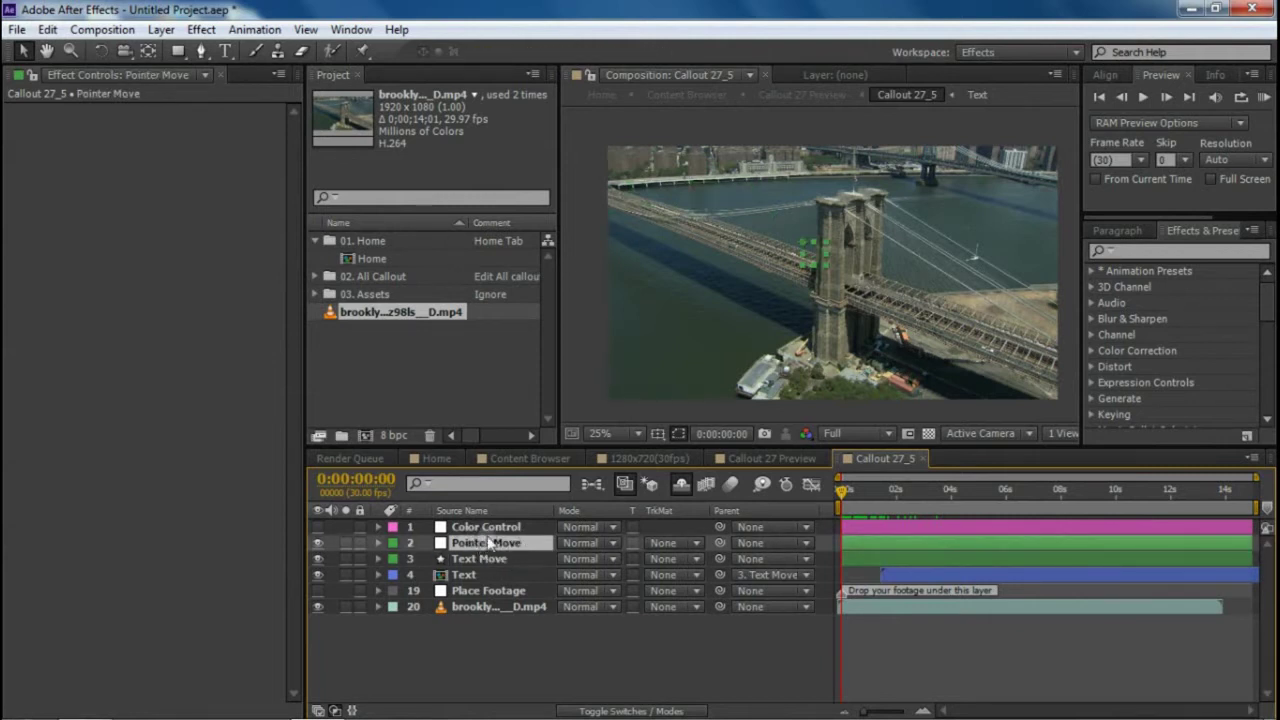
pyautogui.press('p')
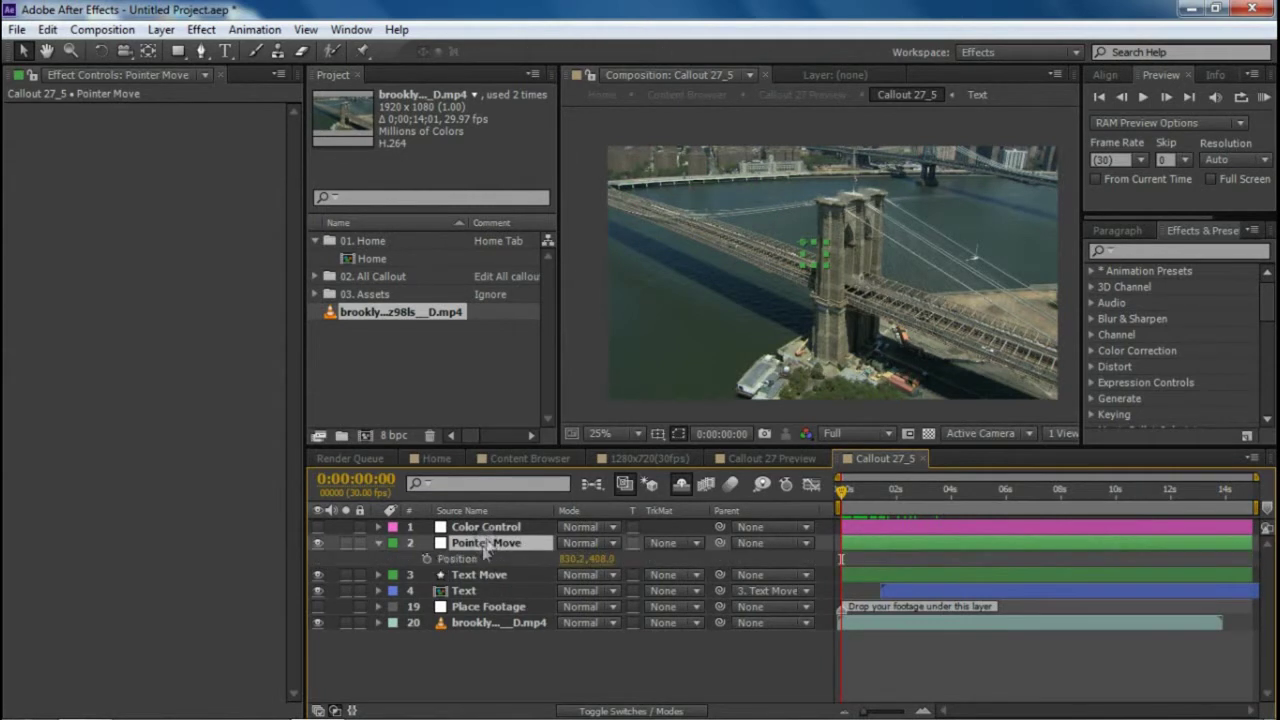
pyautogui.click(425, 559)
pyautogui.moveTo(810, 245); pyautogui.dragTo(835, 209)
pyautogui.moveTo(864, 296); pyautogui.dragTo(820, 281)
# Keyframe the pointer onto the tower's top-left corner at 0:00:01:21, 0:00:03:14 and 0:00:05:28
pyautogui.moveTo(857, 503); pyautogui.dragTo(892, 497)
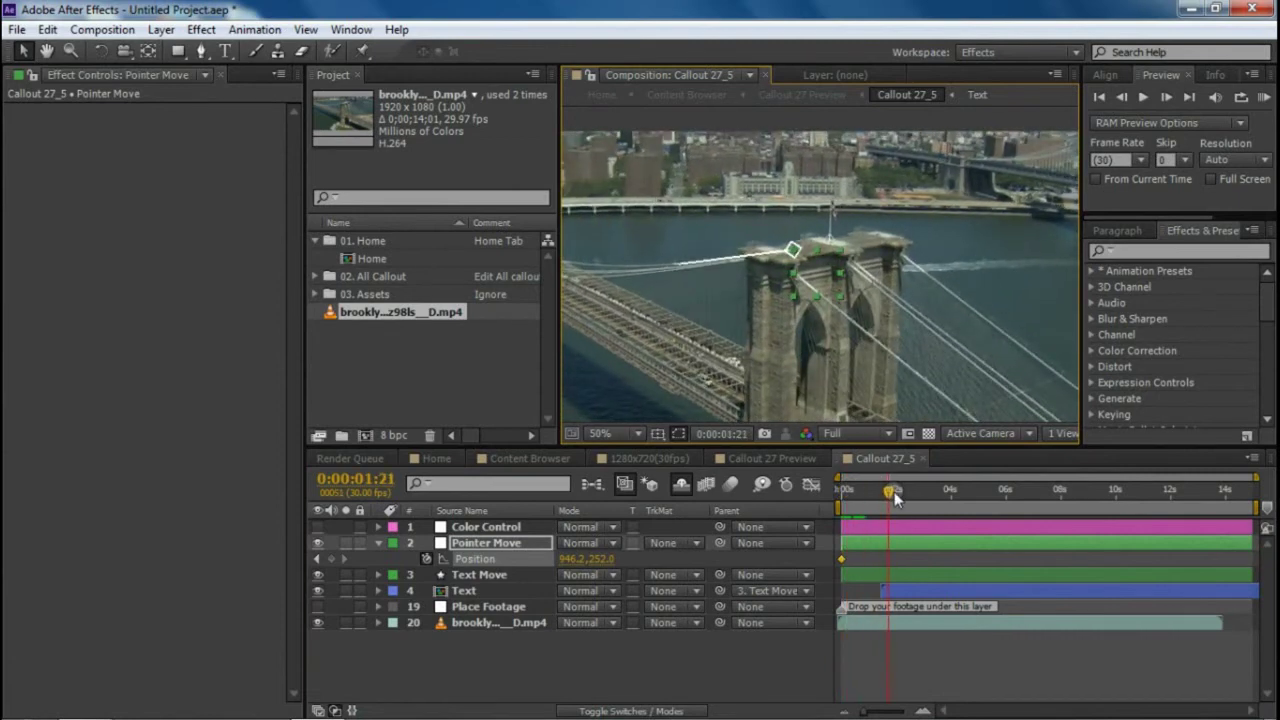
pyautogui.moveTo(807, 271); pyautogui.dragTo(783, 283)
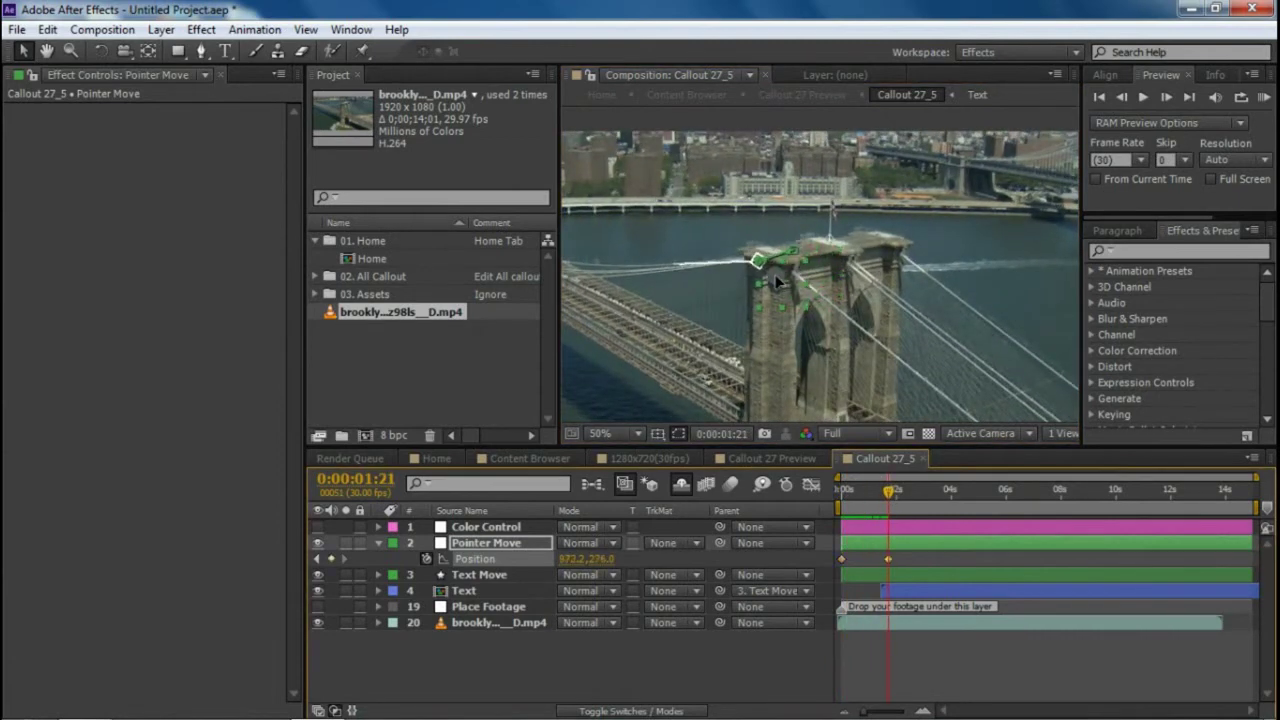
pyautogui.moveTo(890, 490); pyautogui.dragTo(920, 493)
pyautogui.click(938, 503)
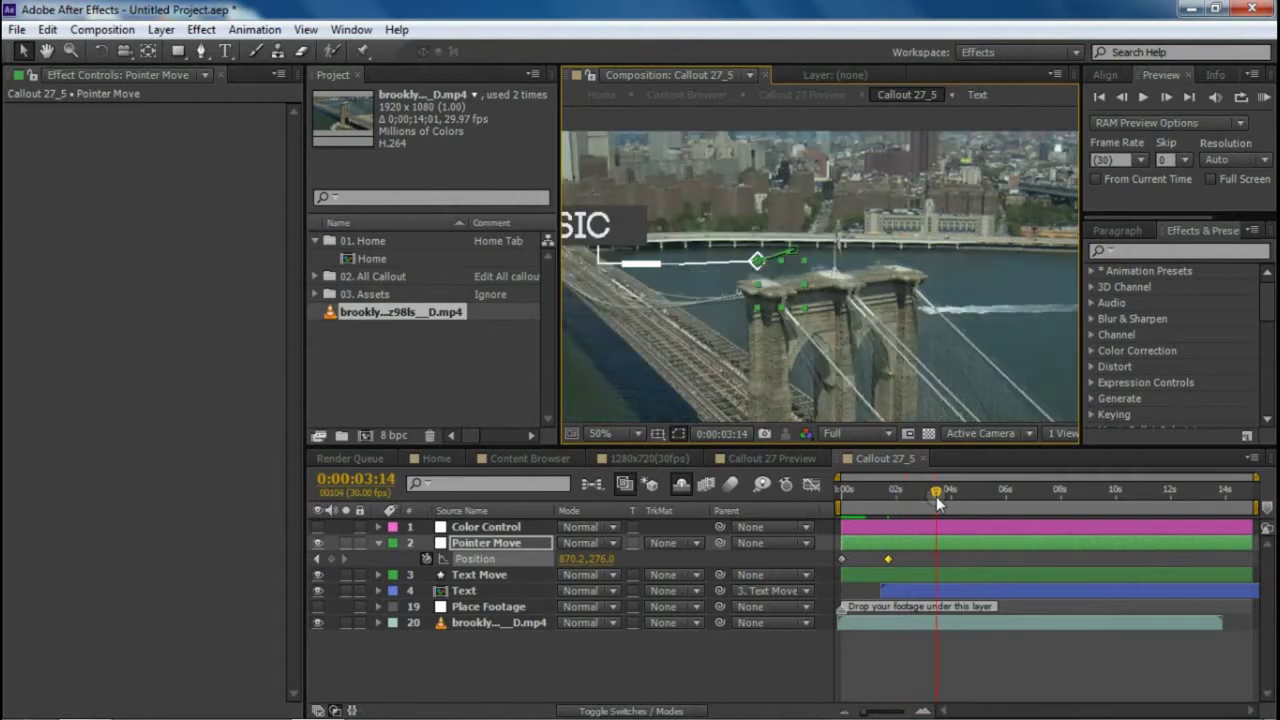
pyautogui.moveTo(787, 275); pyautogui.dragTo(783, 307)
pyautogui.moveTo(936, 493); pyautogui.dragTo(991, 503)
pyautogui.click(1003, 491)
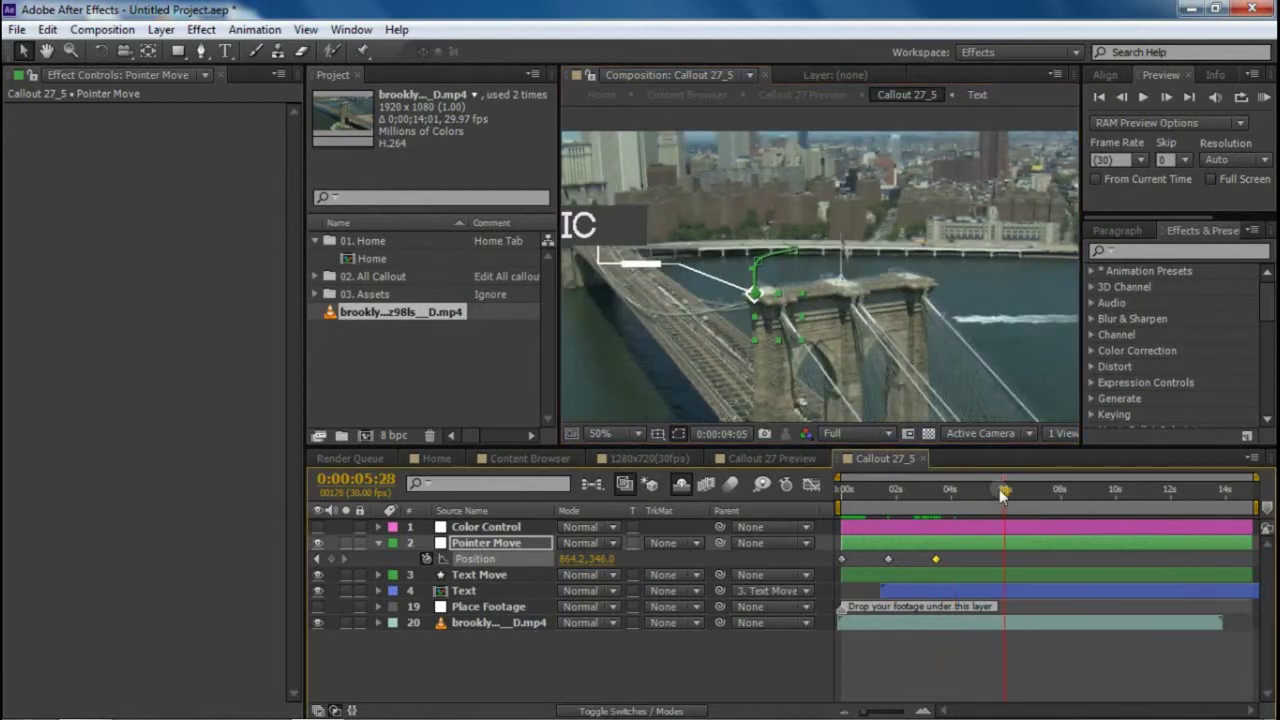
pyautogui.moveTo(778, 316); pyautogui.dragTo(756, 318)
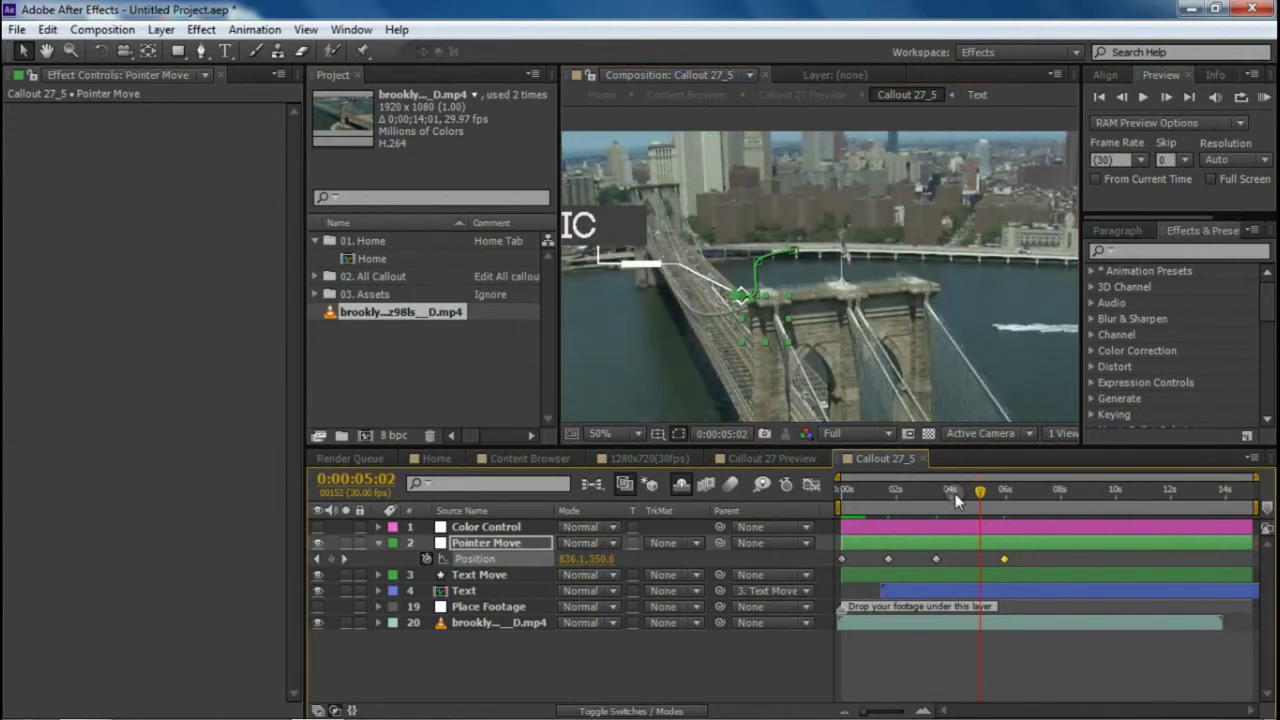
# Check the pointer over the whole frame at 0:00:02:25 and shift the Text Move layer slightly right
pyautogui.moveTo(927, 500); pyautogui.dragTo(919, 502)
pyautogui.scroll(-2, 860, 342)
pyautogui.moveTo(862, 338); pyautogui.dragTo(920, 317)
pyautogui.scroll(2, 871, 287)
pyautogui.scroll(-2, 873, 291)
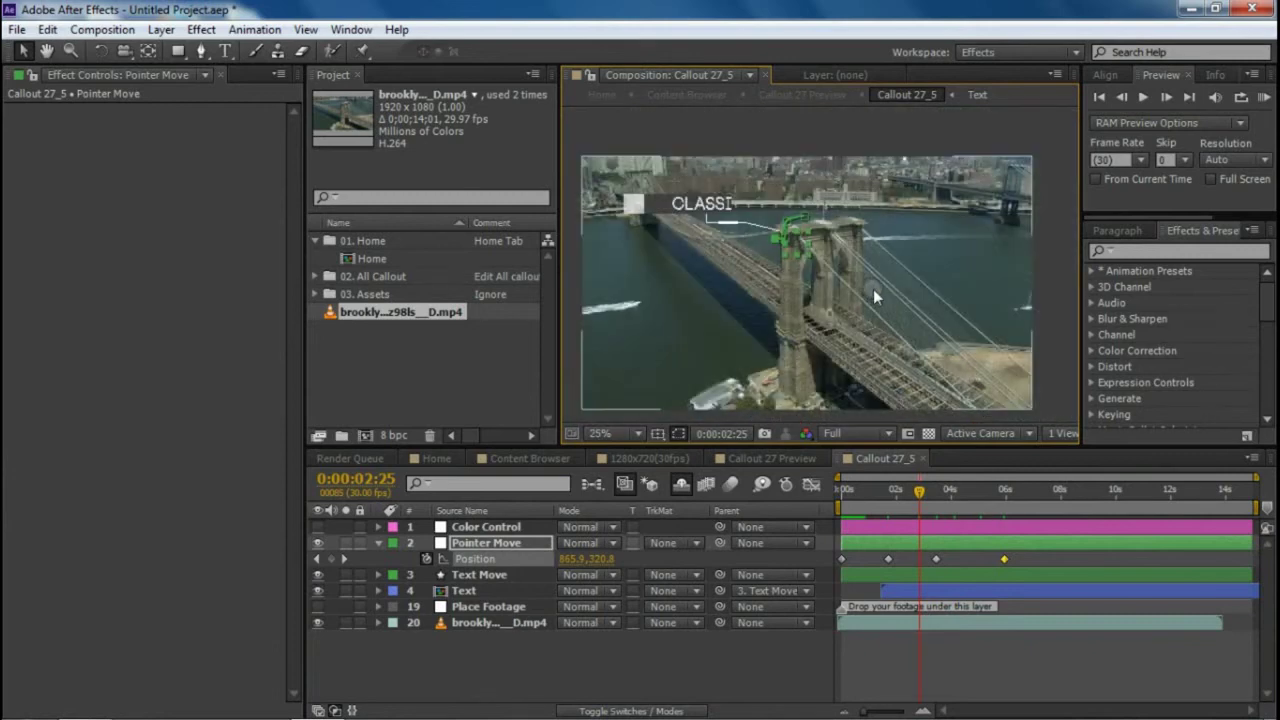
pyautogui.click(460, 575)
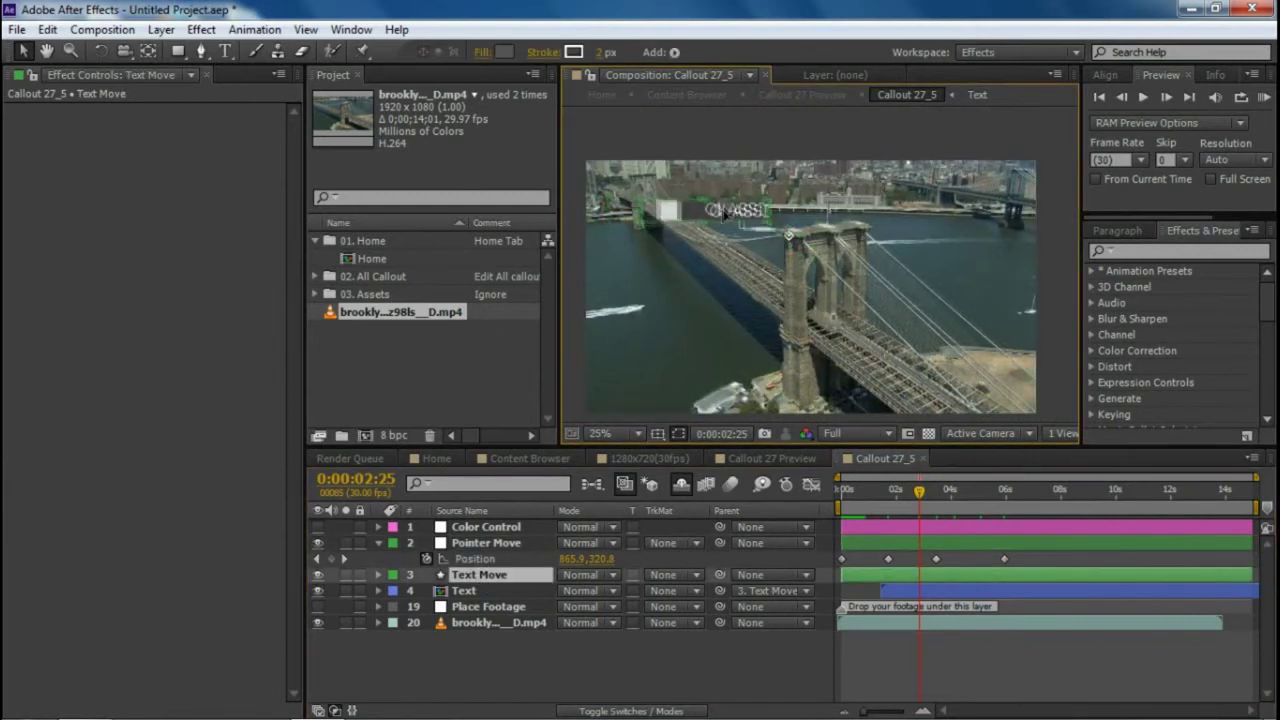
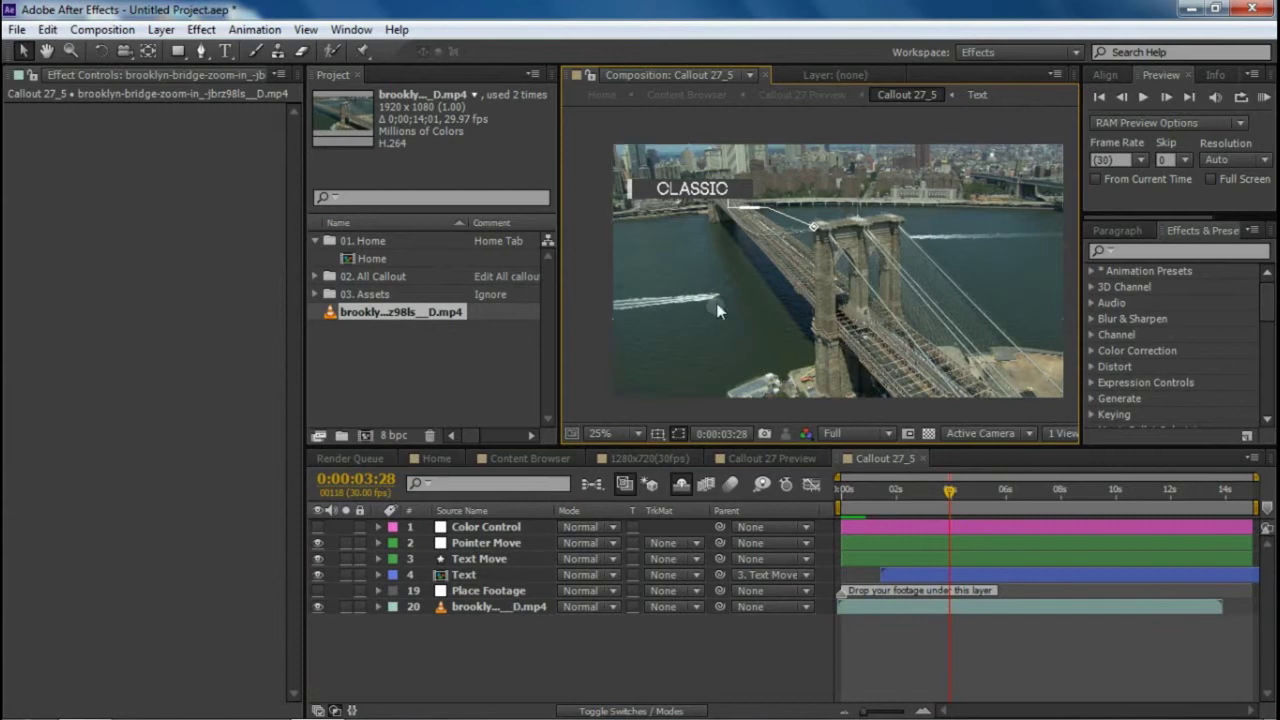
# Show the motion tracker controls and enlarge their area so that all tracking settings are accessible
pyautogui.click(284, 30)
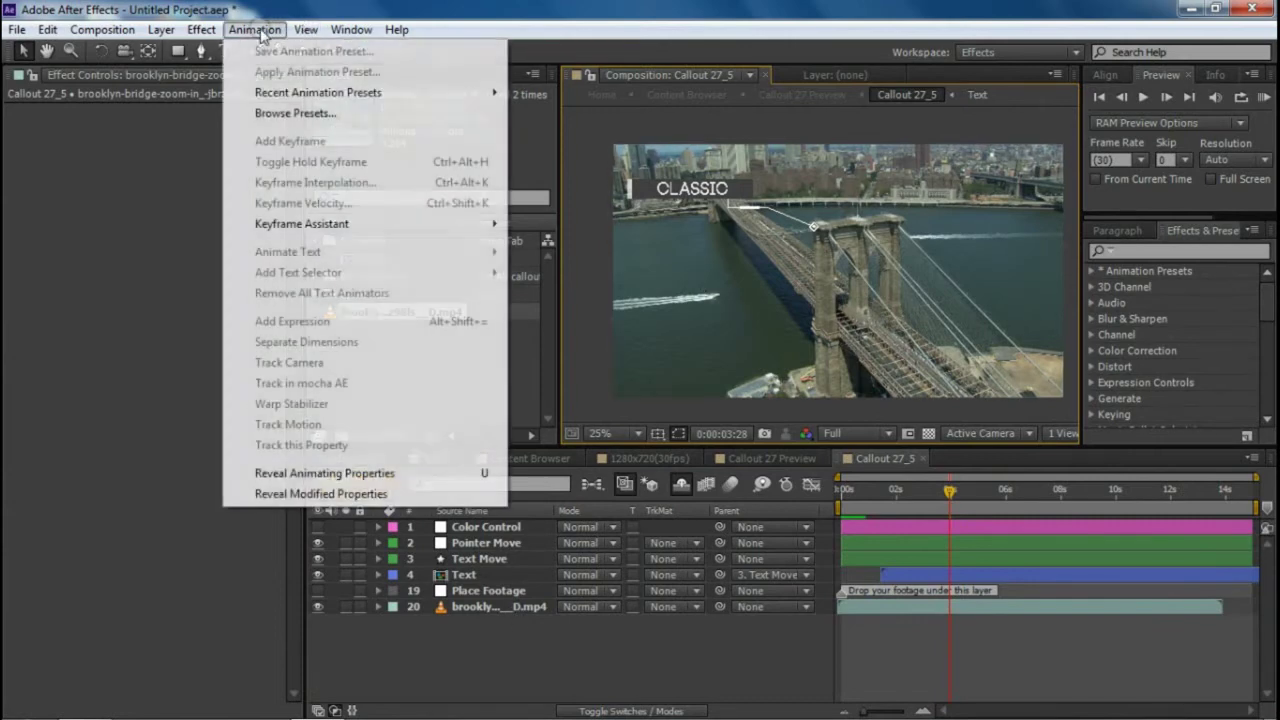
pyautogui.moveTo(340, 30)
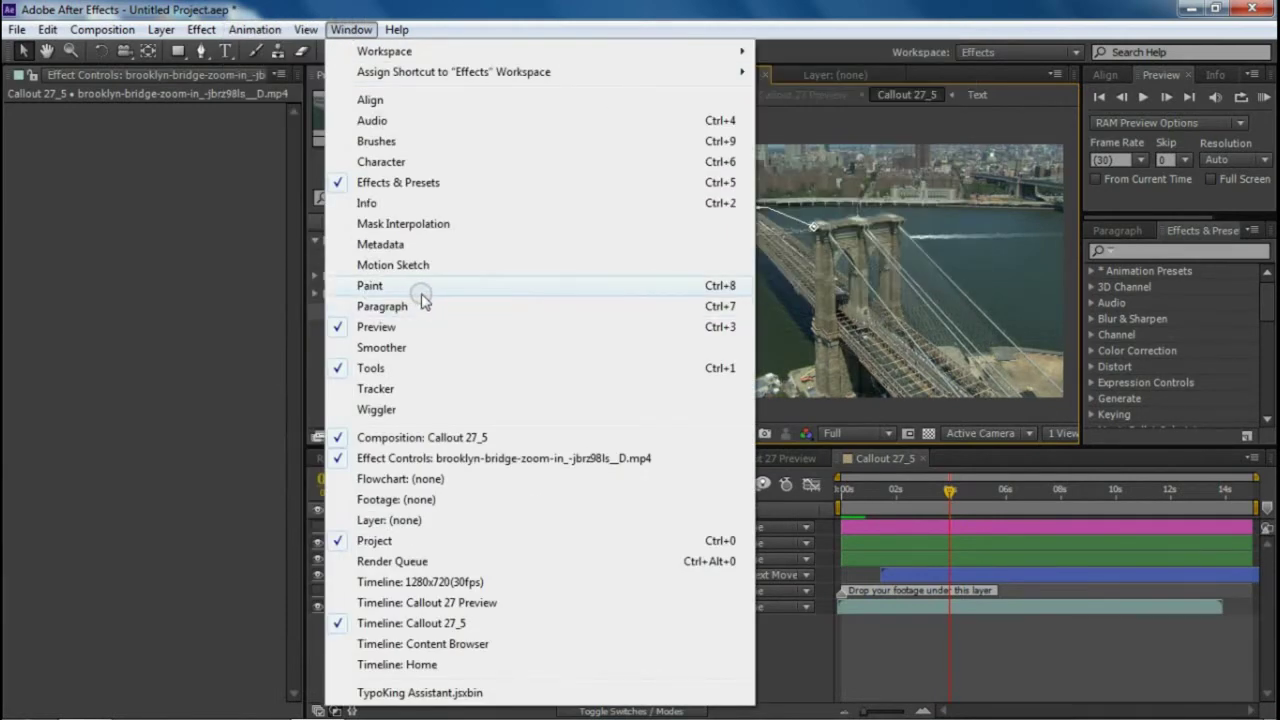
pyautogui.click(390, 388)
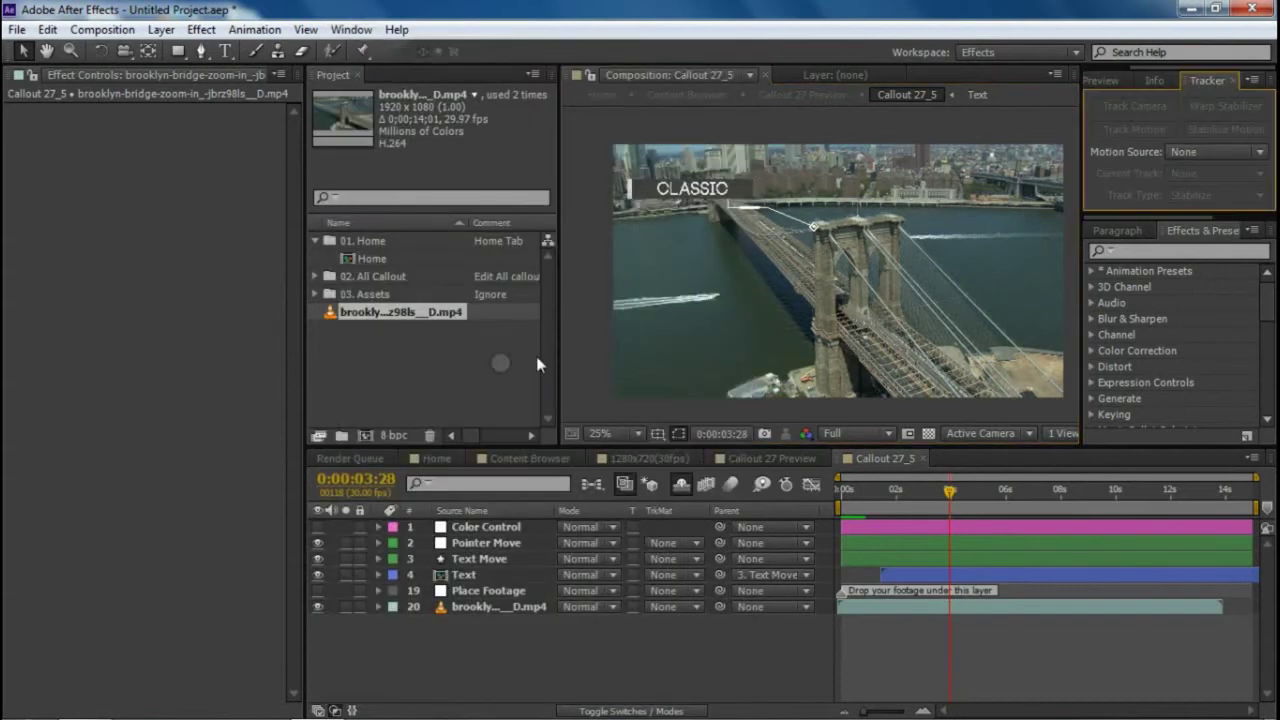
pyautogui.moveTo(1188, 80)
pyautogui.mouseDown()
pyautogui.moveTo(1208, 319)
pyautogui.moveTo(1039, 282)
pyautogui.moveTo(1212, 76)
pyautogui.mouseUp()
pyautogui.click(1203, 80)
pyautogui.moveTo(1208, 219); pyautogui.dragTo(1232, 336)
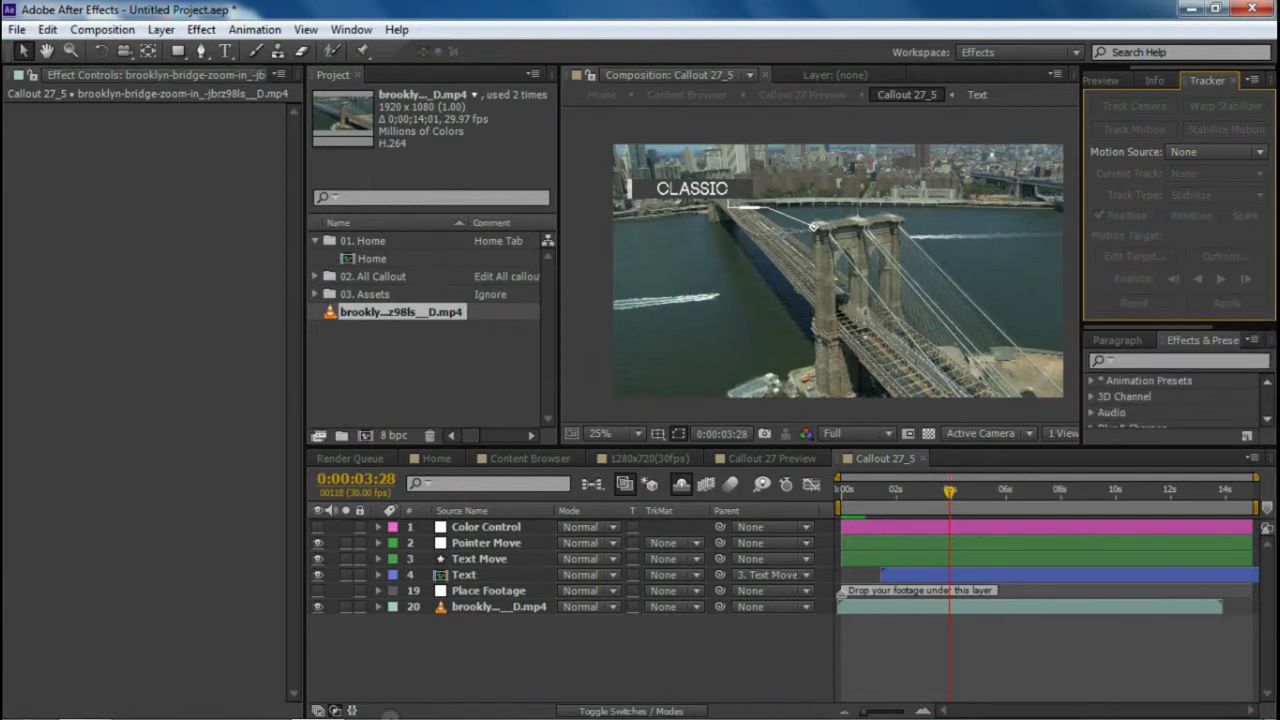
# Start a Track Motion operation on the bridge footage layer and compare its layer view with the composition
pyautogui.click(499, 606)
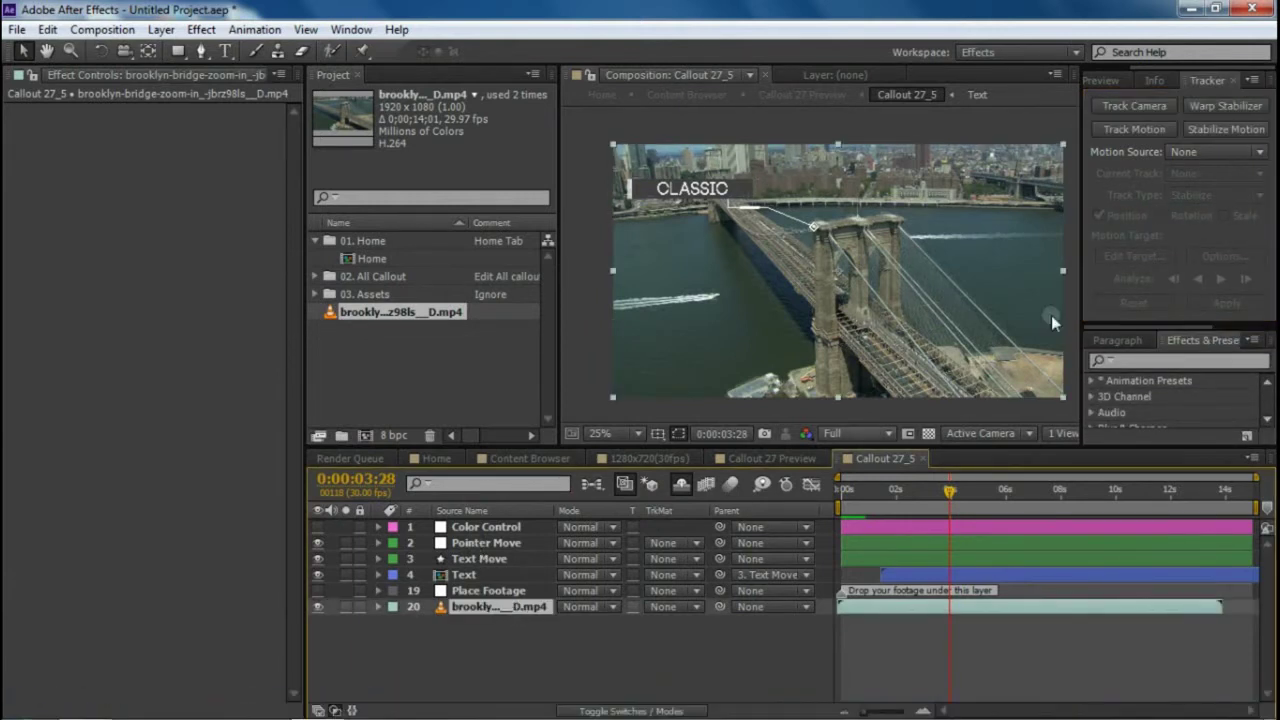
pyautogui.click(1153, 128)
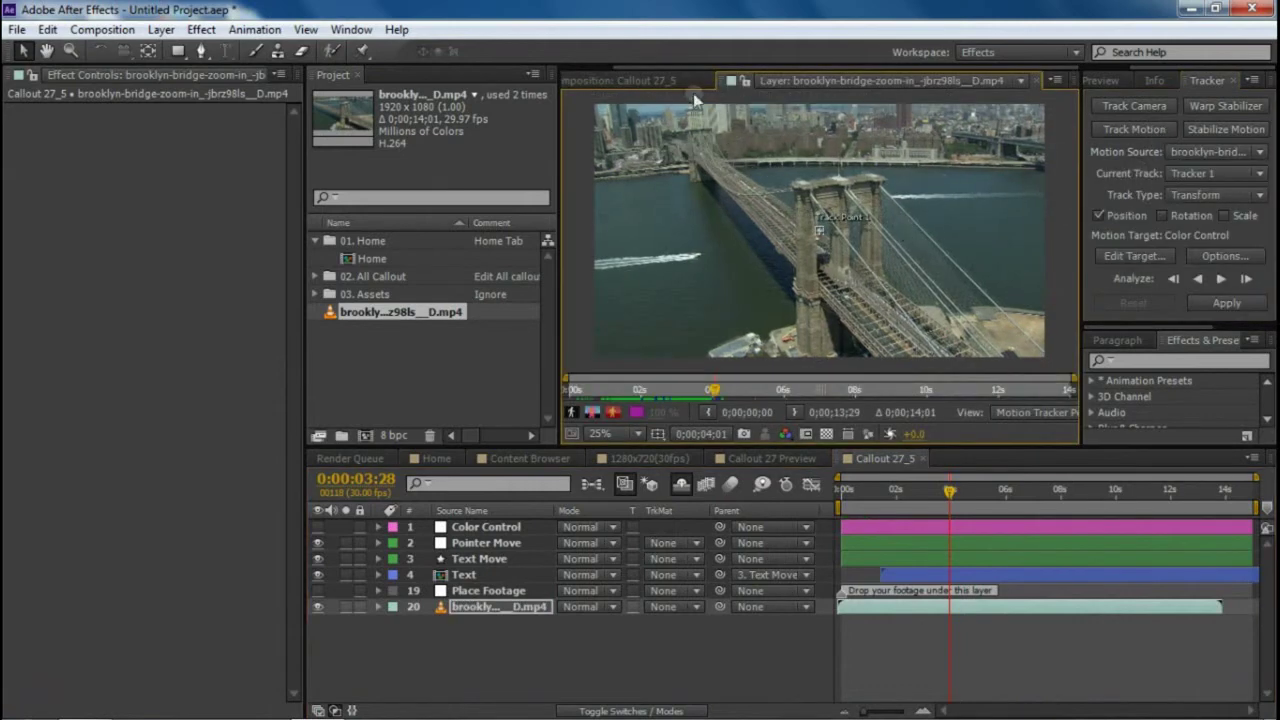
pyautogui.click(660, 80)
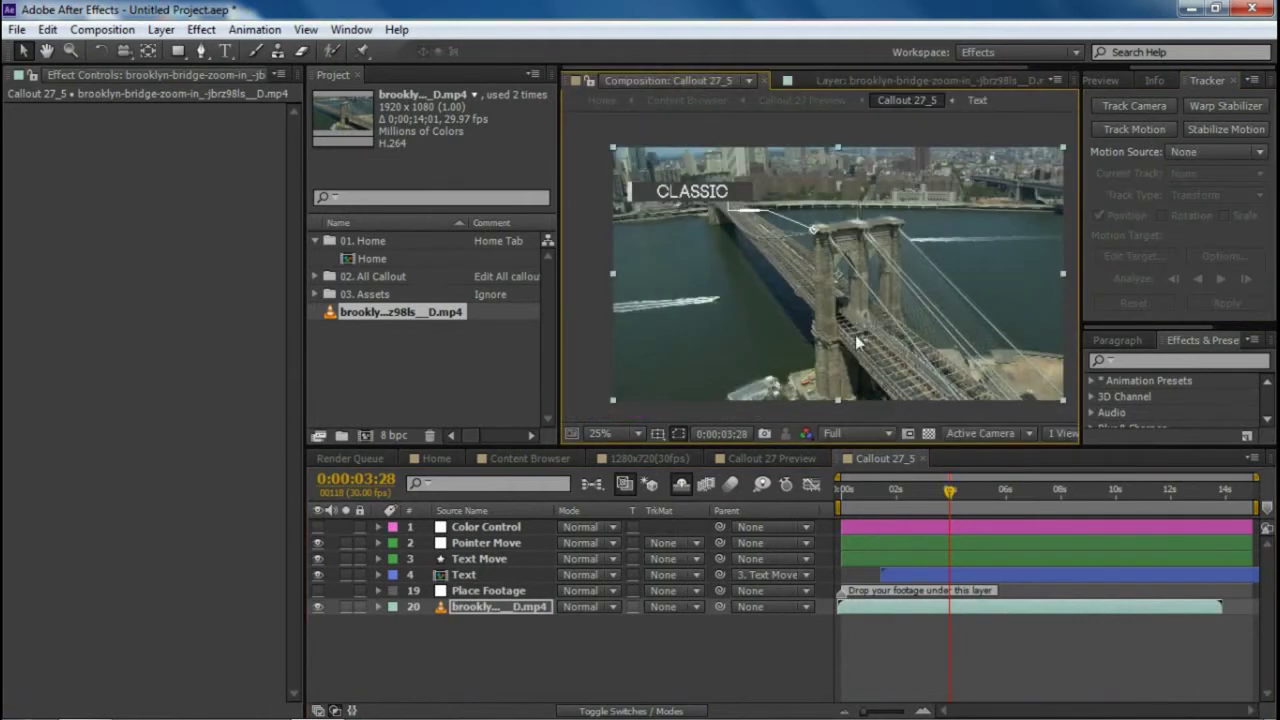
pyautogui.click(875, 80)
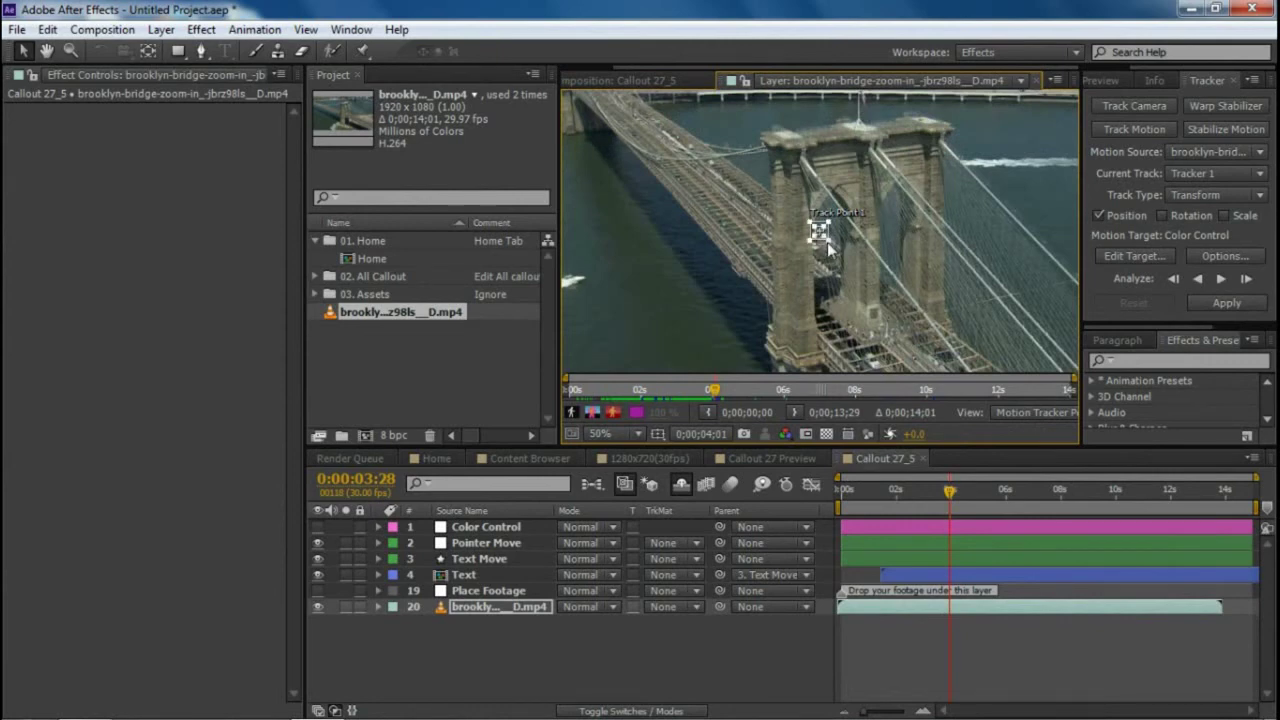
# Enlarge Track Point 1 to a feature size of about 80×76 and search size of about 212×160, on the tower's top-left corner at 0:00:00:00
pyautogui.moveTo(827, 242); pyautogui.dragTo(802, 154)
pyautogui.moveTo(949, 491); pyautogui.dragTo(839, 493)
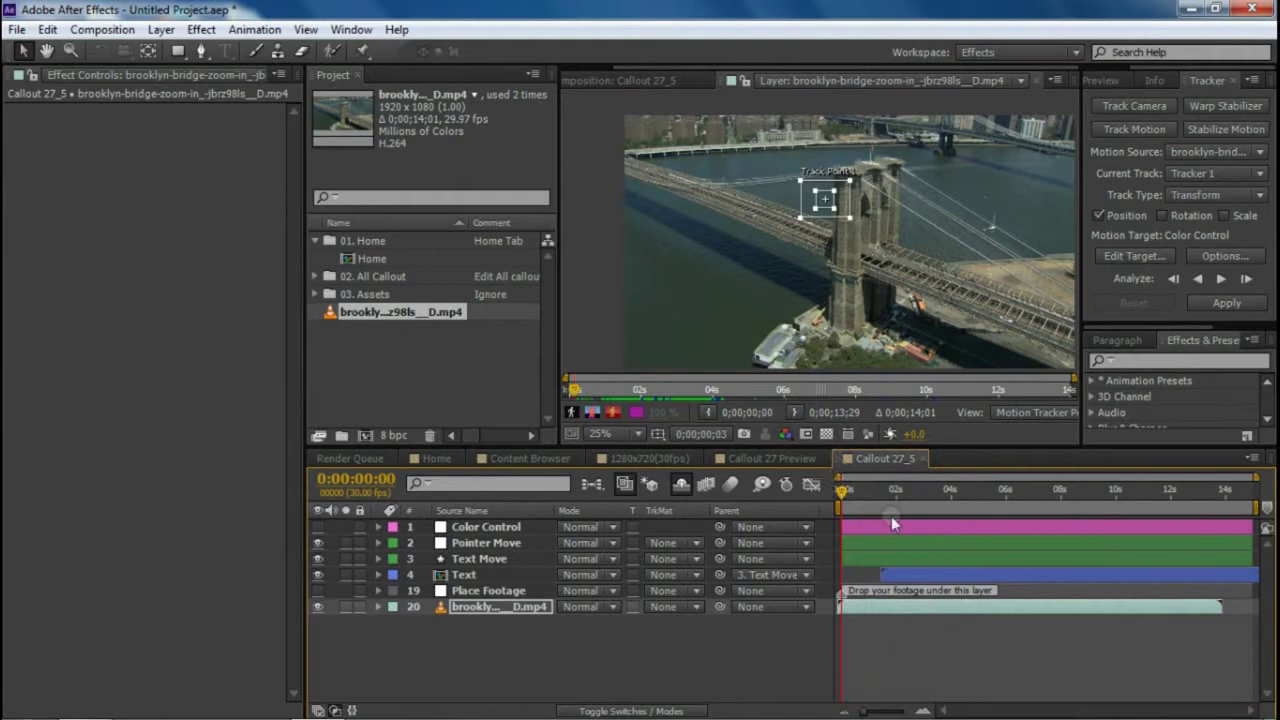
pyautogui.scroll(3, 885, 175)
pyautogui.moveTo(858, 245); pyautogui.dragTo(914, 190)
pyautogui.scroll(-4, 925, 230)
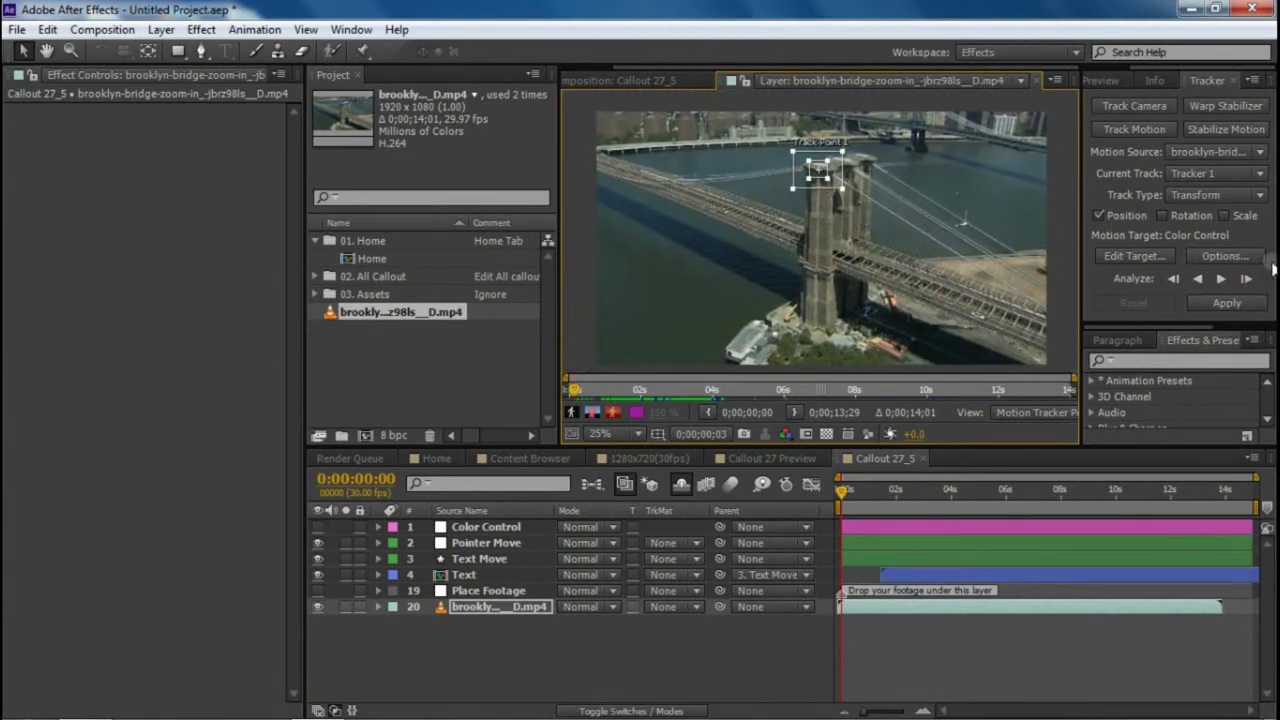
# Analyze the tower's motion forward to 0:00:04:11, stop the analysis and check the tracked path up close
pyautogui.click(1222, 280)
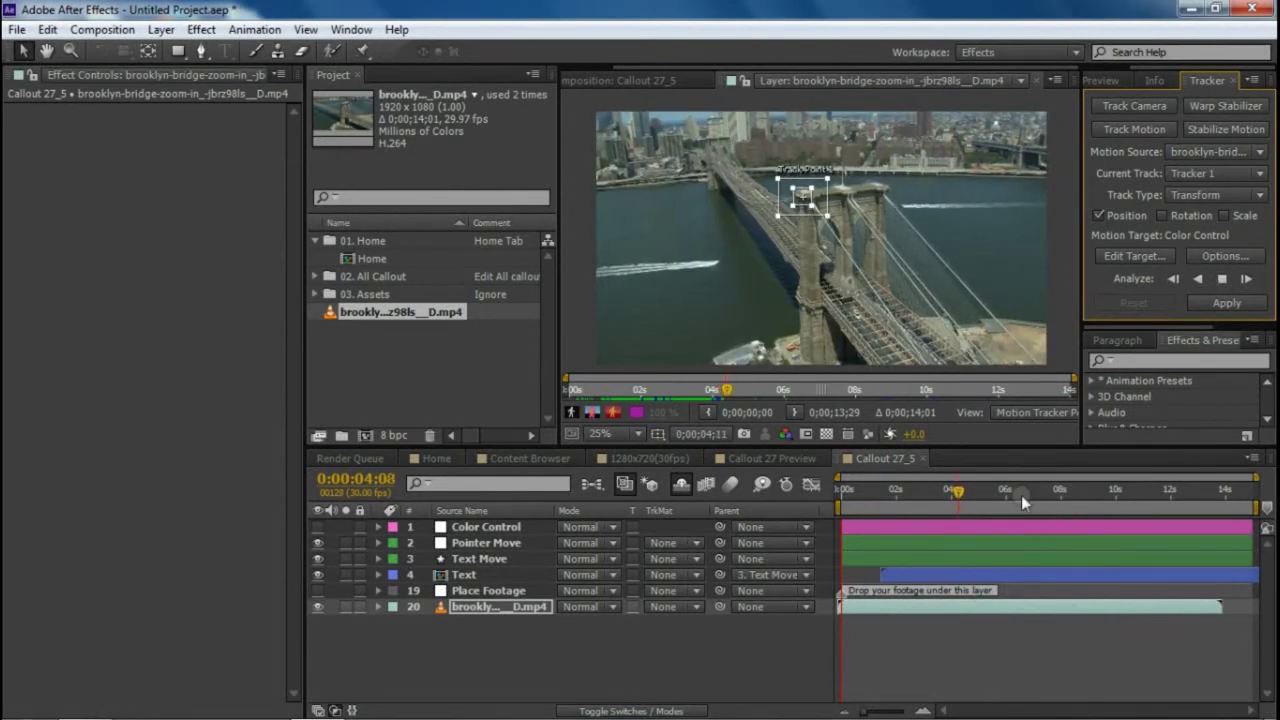
pyautogui.click(1222, 280)
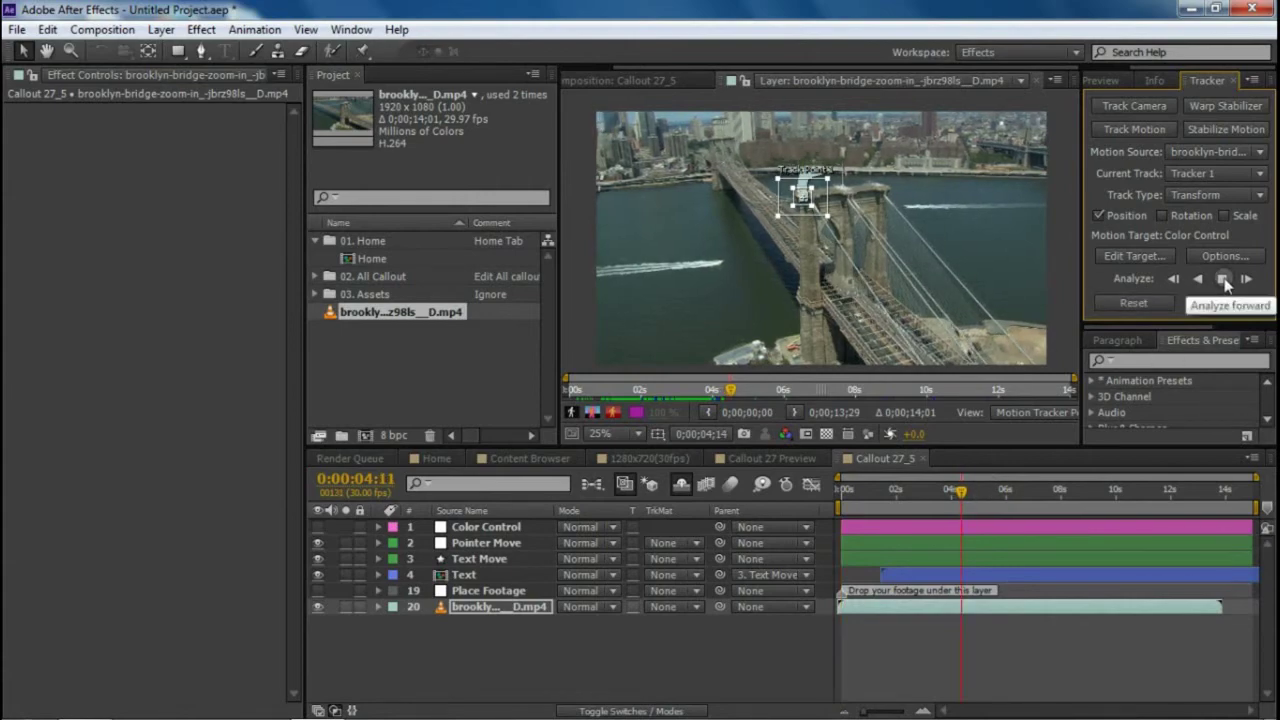
pyautogui.scroll(2, 851, 222)
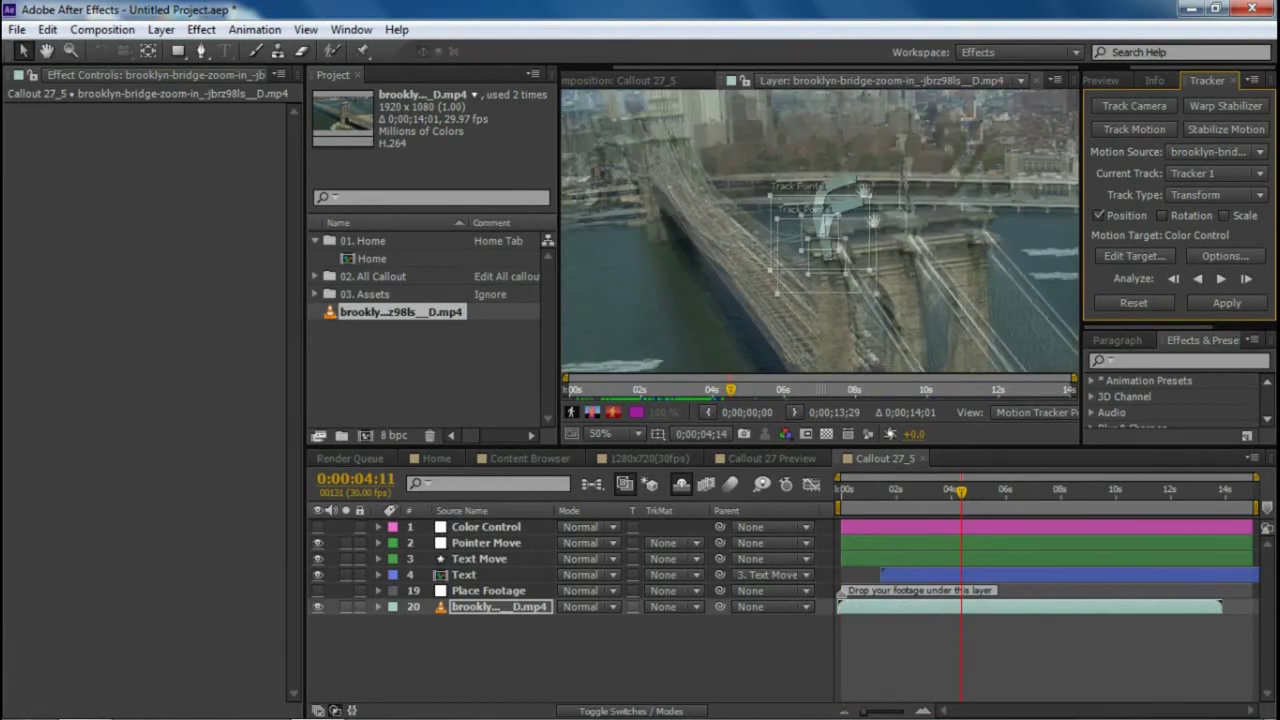
pyautogui.moveTo(962, 491); pyautogui.dragTo(945, 296)
pyautogui.scroll(-2, 956, 272)
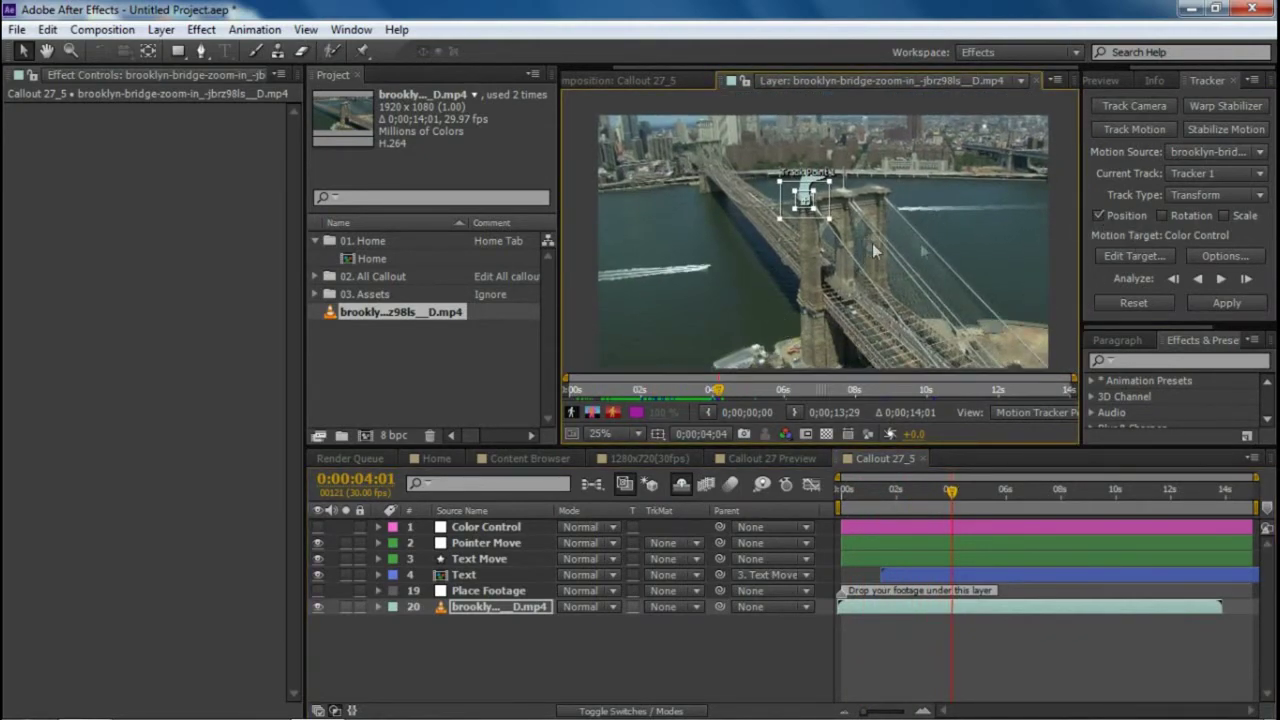
pyautogui.moveTo(894, 215)
pyautogui.mouseDown()
pyautogui.moveTo(880, 220)
pyautogui.moveTo(894, 210)
pyautogui.mouseUp()
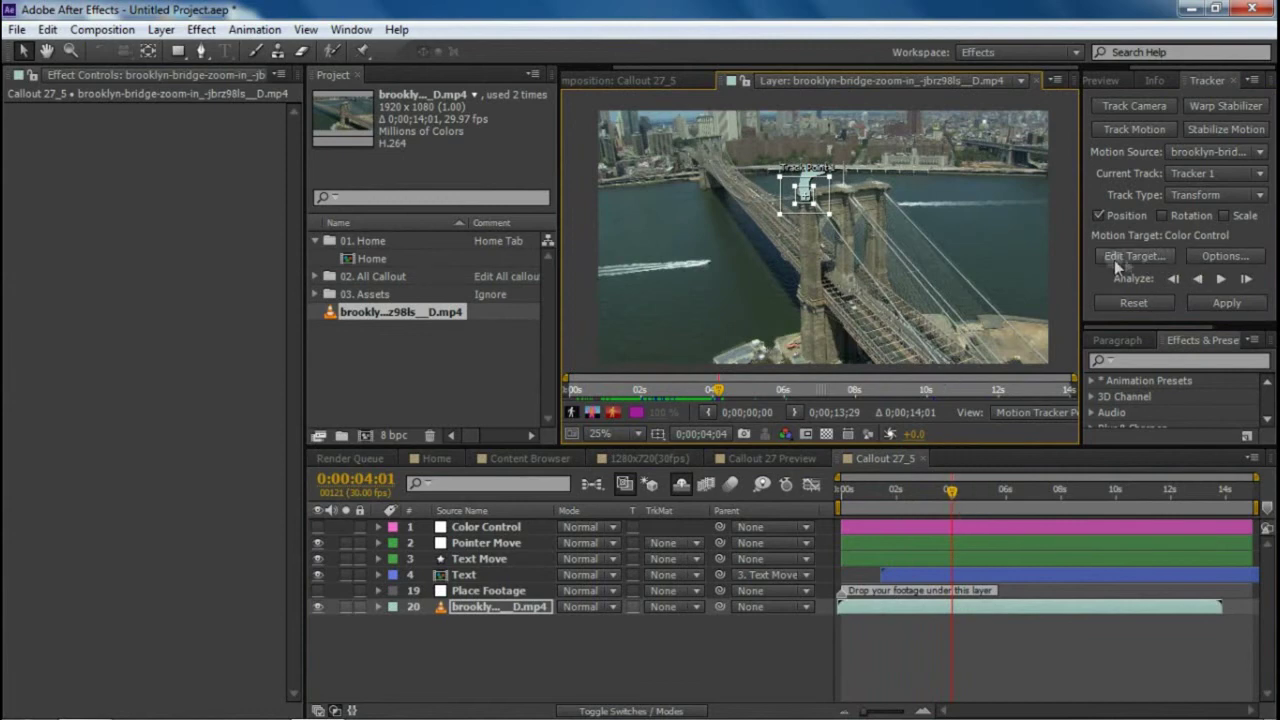
# Set the motion target to the Pointer Move layer and apply the tracking data to it
pyautogui.click(1143, 258)
pyautogui.moveTo(790, 216); pyautogui.dragTo(585, 218)
pyautogui.click(610, 280)
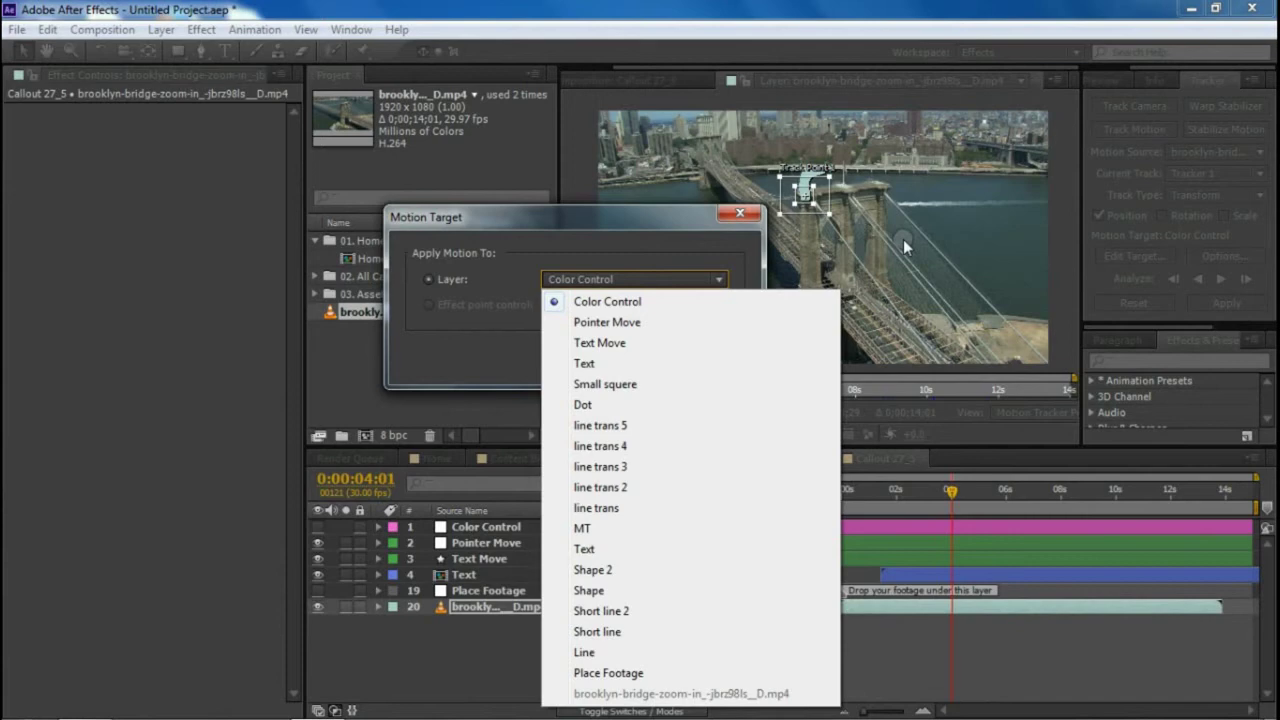
pyautogui.click(632, 326)
pyautogui.click(606, 358)
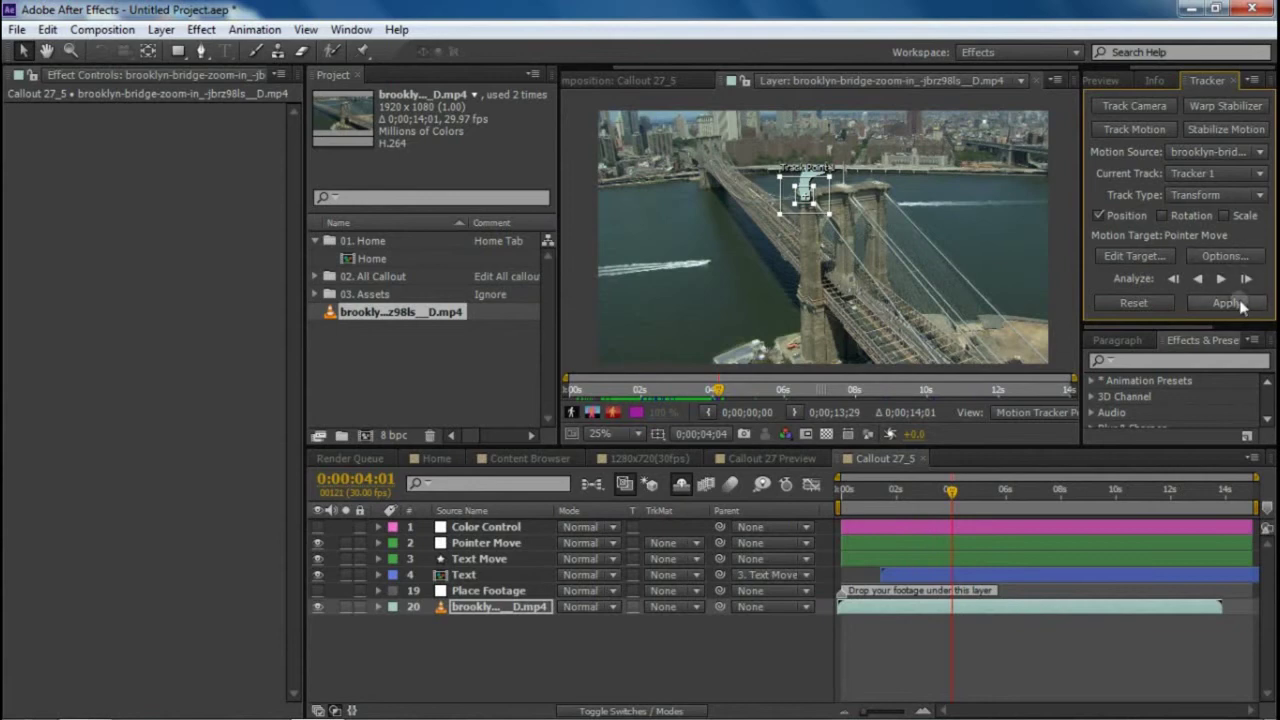
pyautogui.click(1238, 305)
pyautogui.click(598, 386)
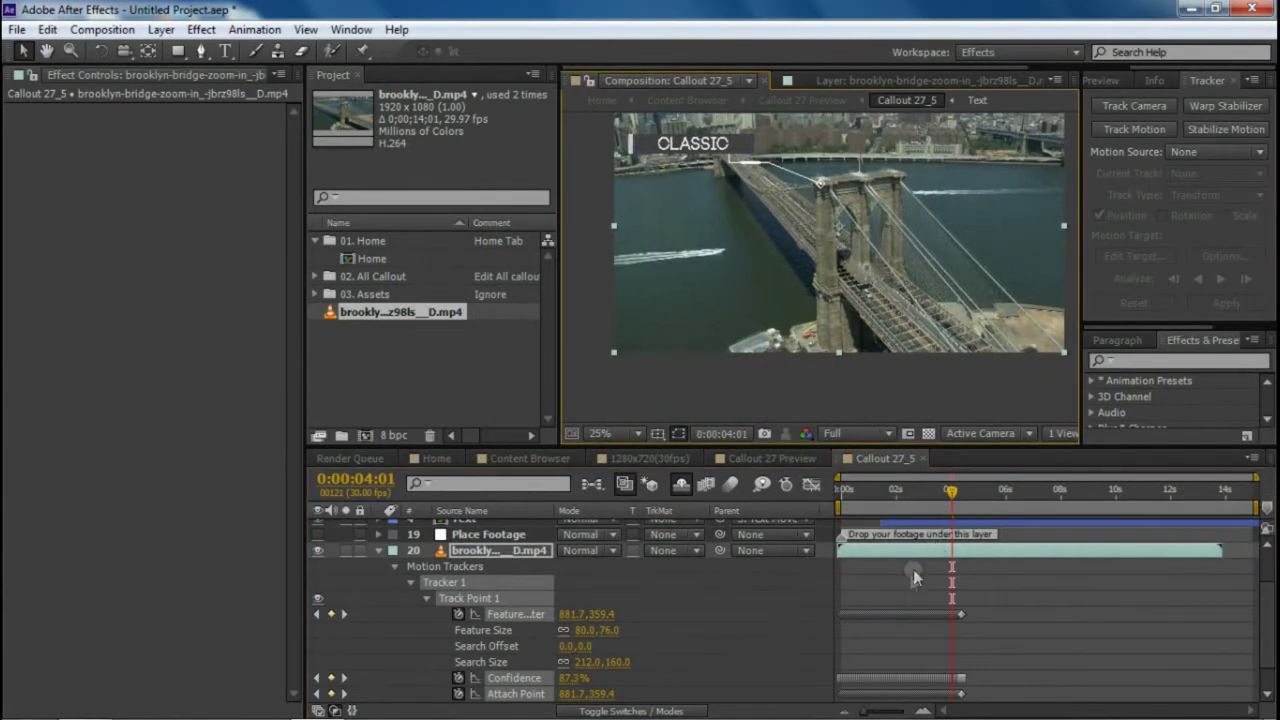
# Collapse the bridge footage layer's tracker properties and reveal the Pointer Move layer's Position keyframes
pyautogui.scroll(-2, 905, 598)
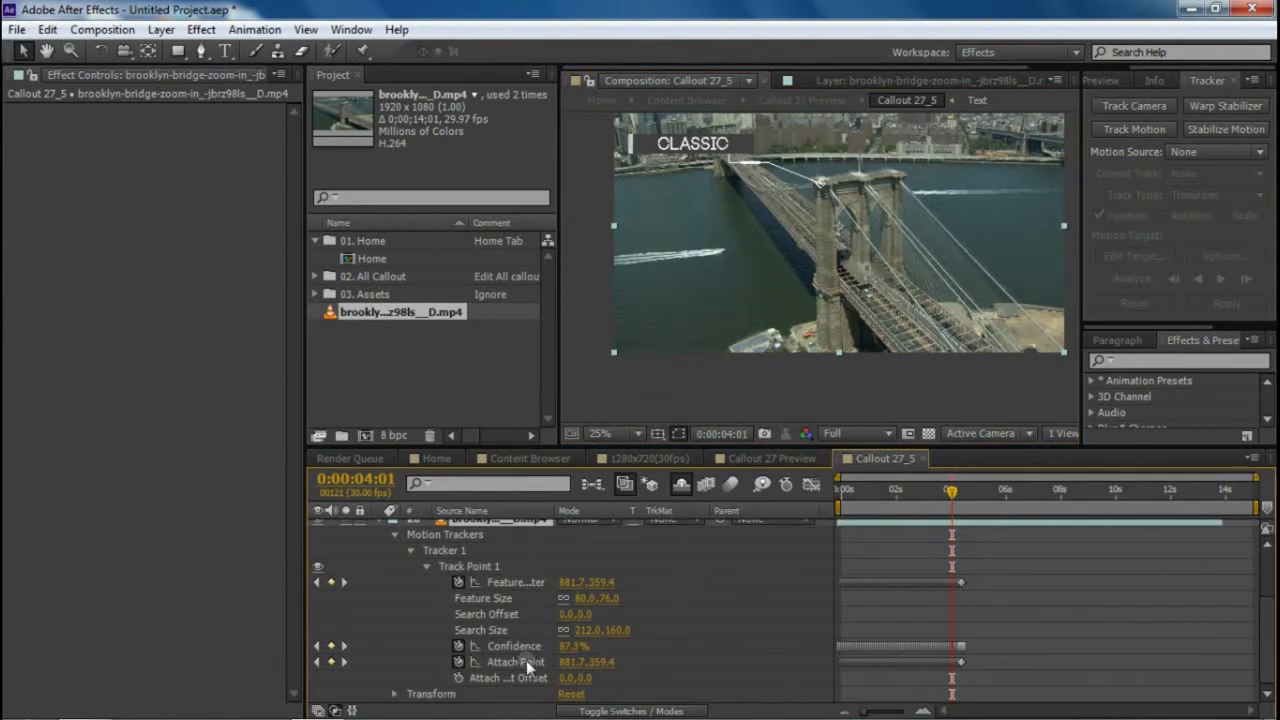
pyautogui.scroll(3, 1015, 566)
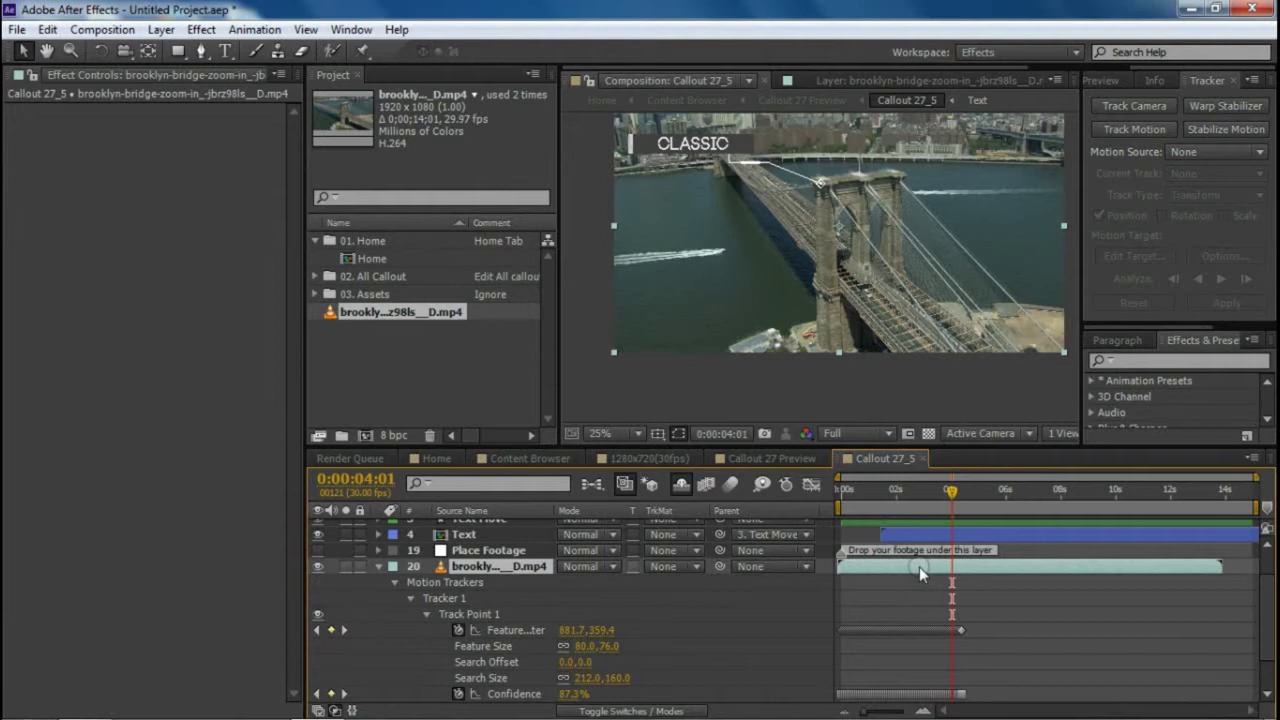
pyautogui.press('u')
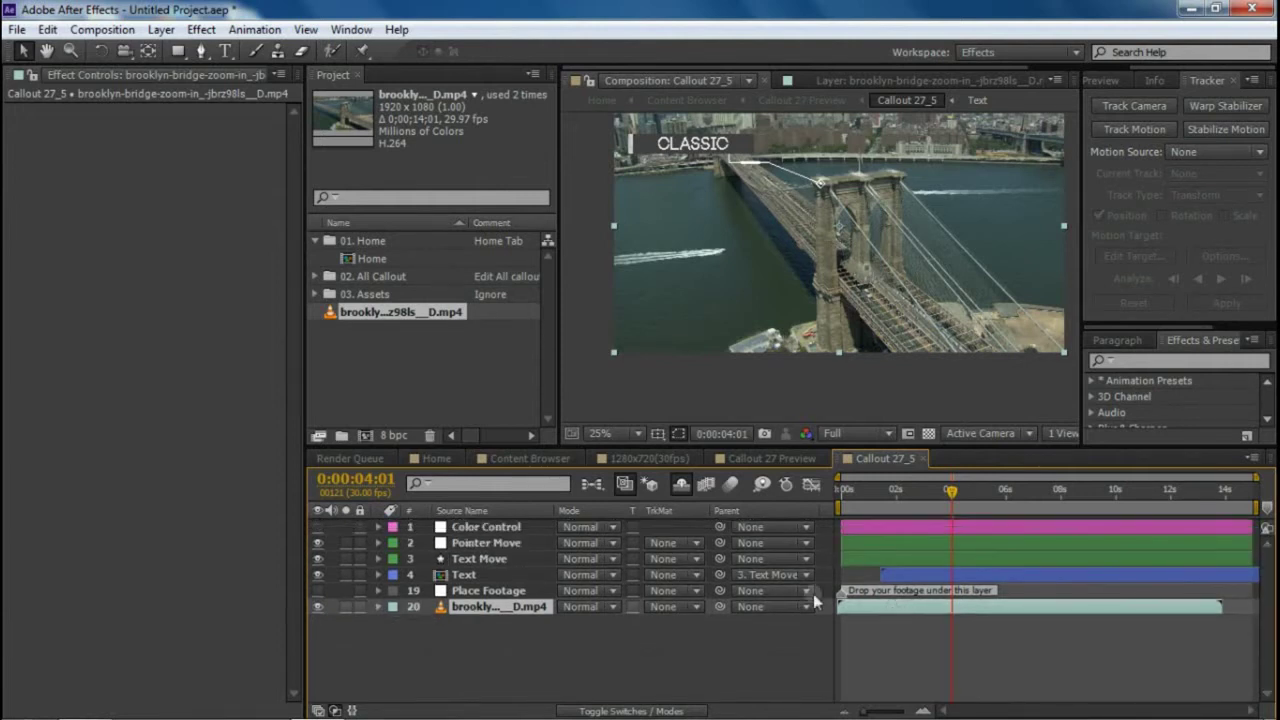
pyautogui.click(490, 543)
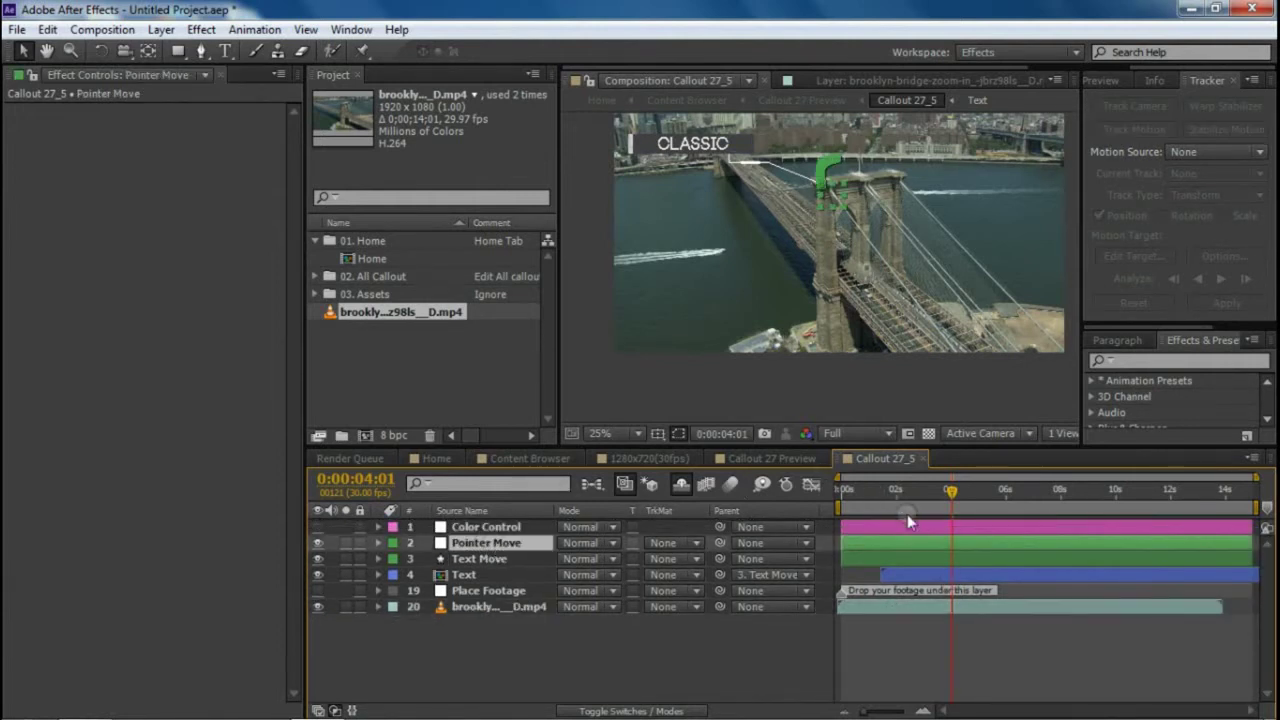
pyautogui.press('p')
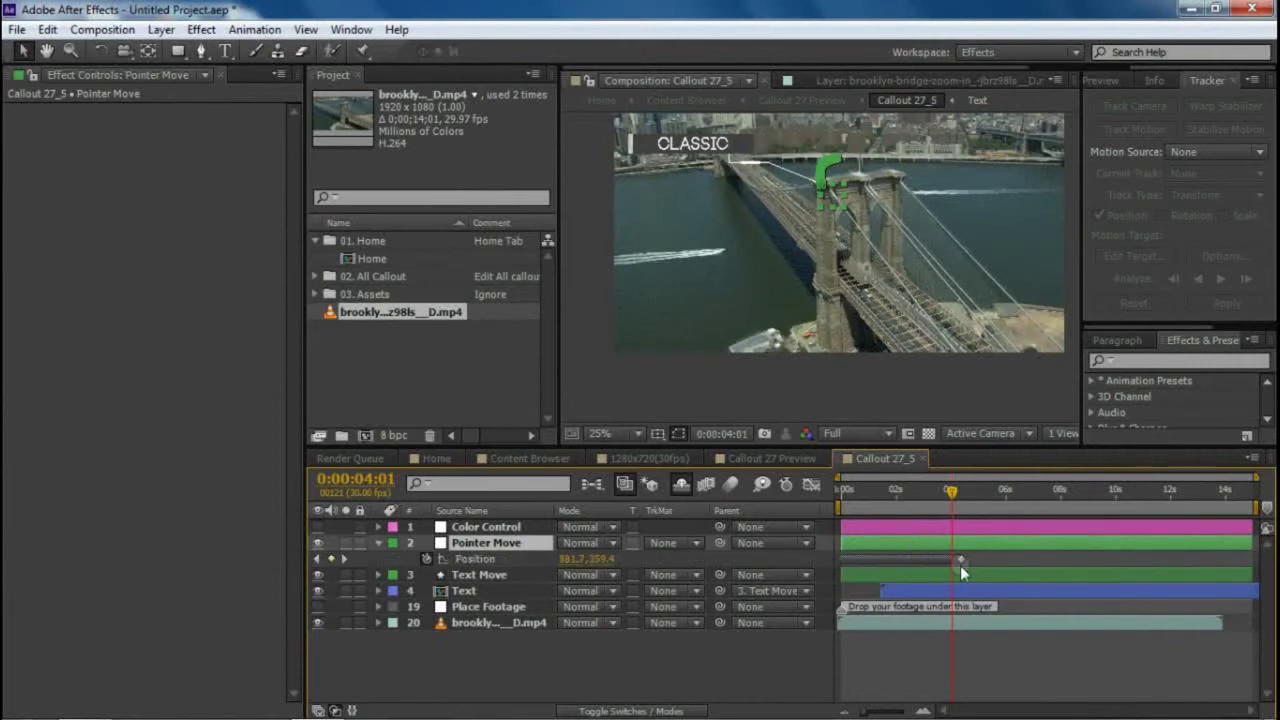
# Check the tracked pointer on the tower at 0:00:01:09 and end the work area at the last tracking keyframe
pyautogui.moveTo(888, 490); pyautogui.dragTo(877, 492)
pyautogui.scroll(2, 897, 290)
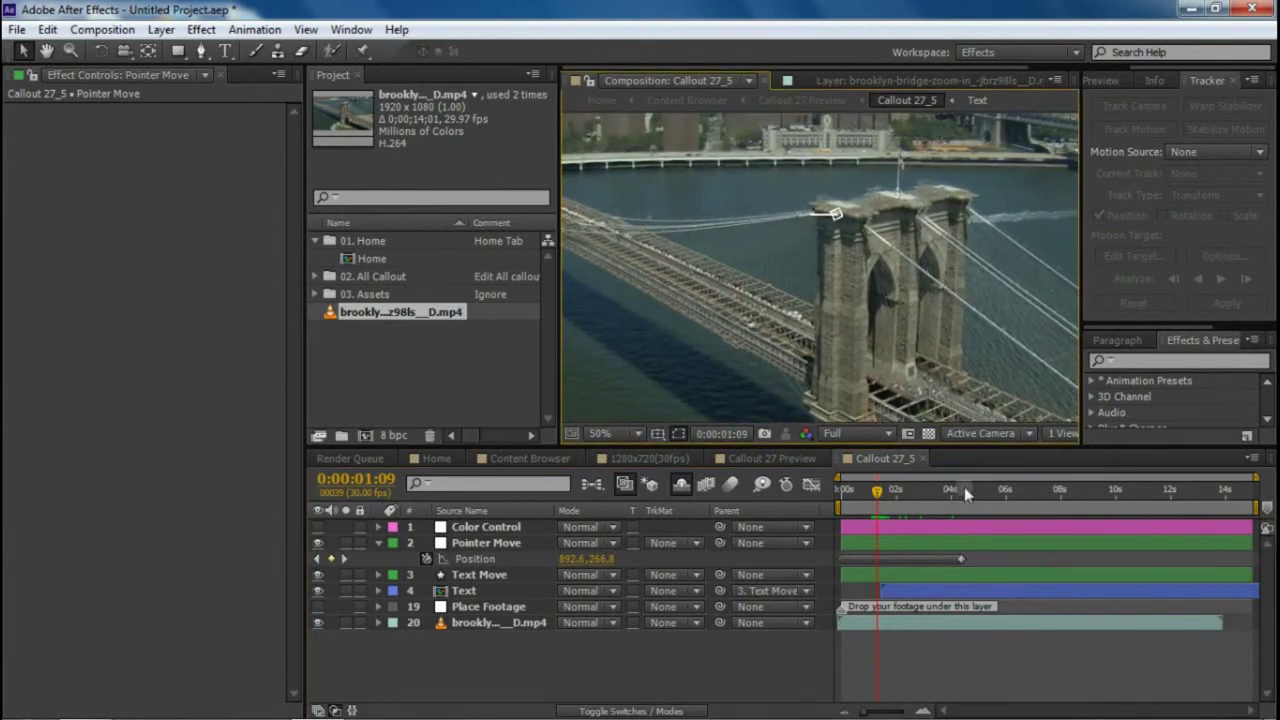
pyautogui.click(964, 489)
pyautogui.moveTo(1255, 505); pyautogui.dragTo(963, 526)
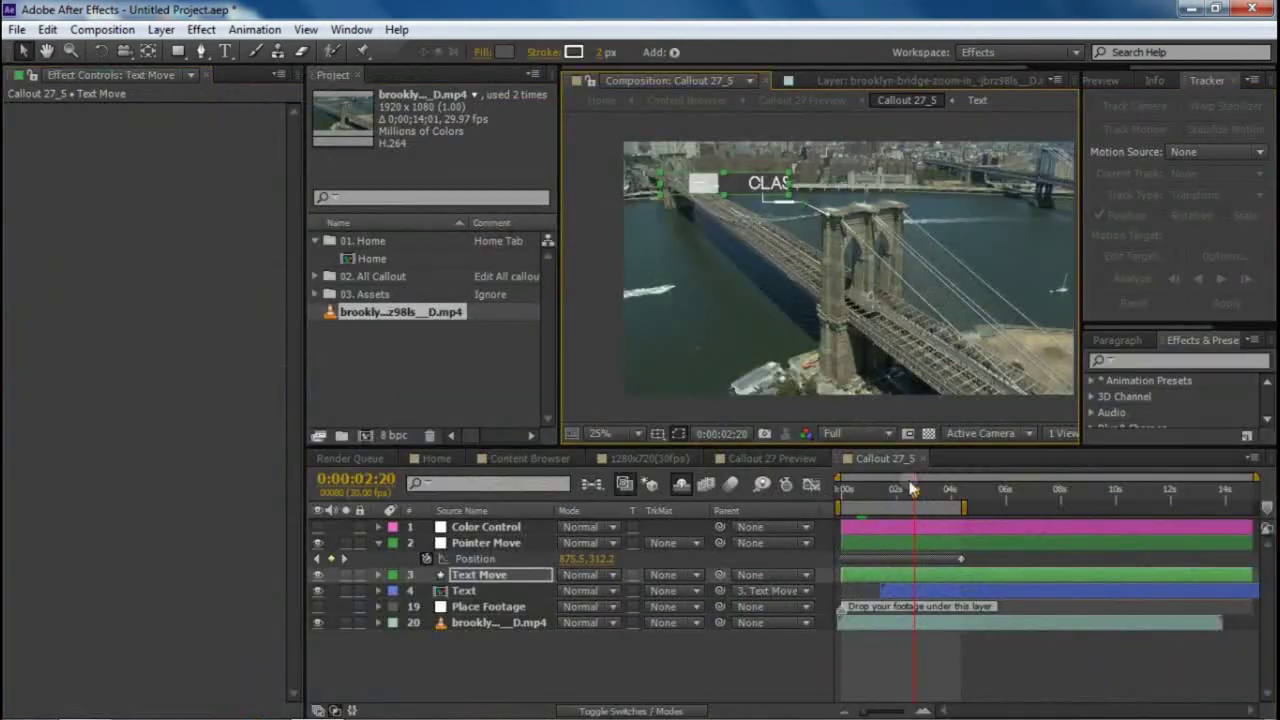
# Nudge the callout text slightly up and keyframe the Text Move layer's Position at 0:00:00:00 with the value 750.3, 219.0
pyautogui.moveTo(913, 490)
pyautogui.mouseDown()
pyautogui.moveTo(887, 498)
pyautogui.moveTo(935, 503)
pyautogui.mouseUp()
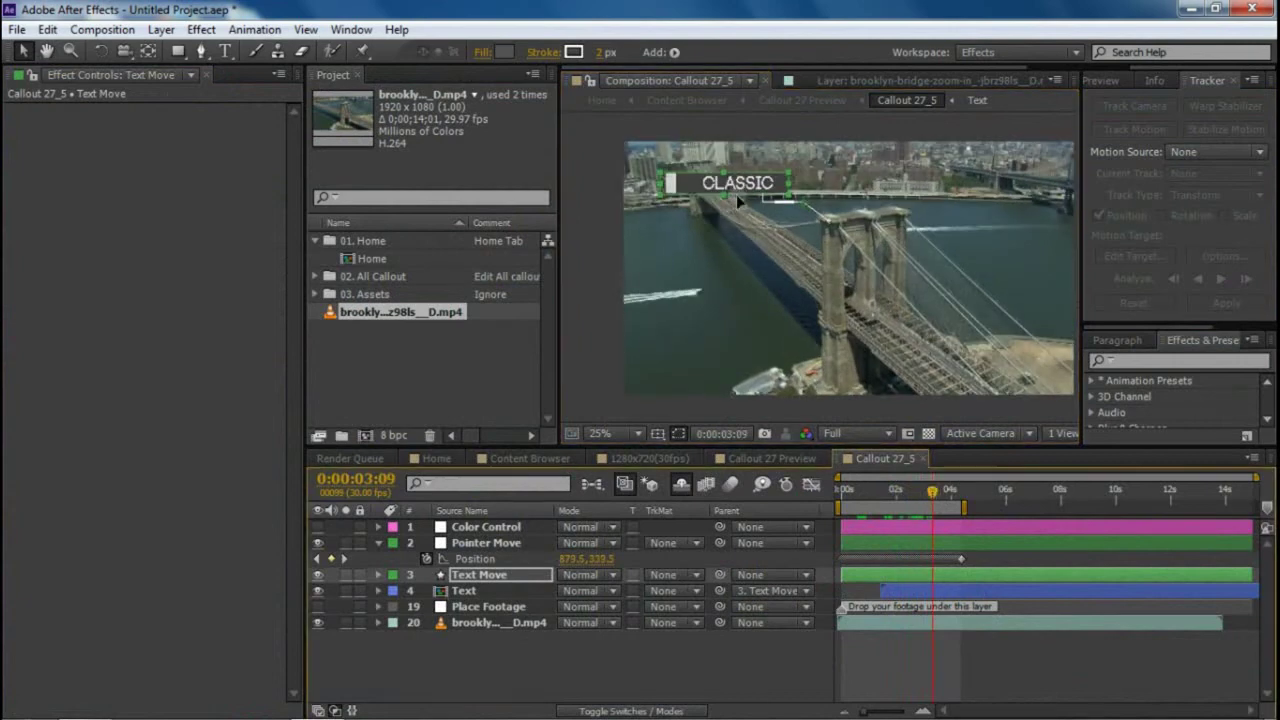
pyautogui.moveTo(738, 198); pyautogui.dragTo(736, 194)
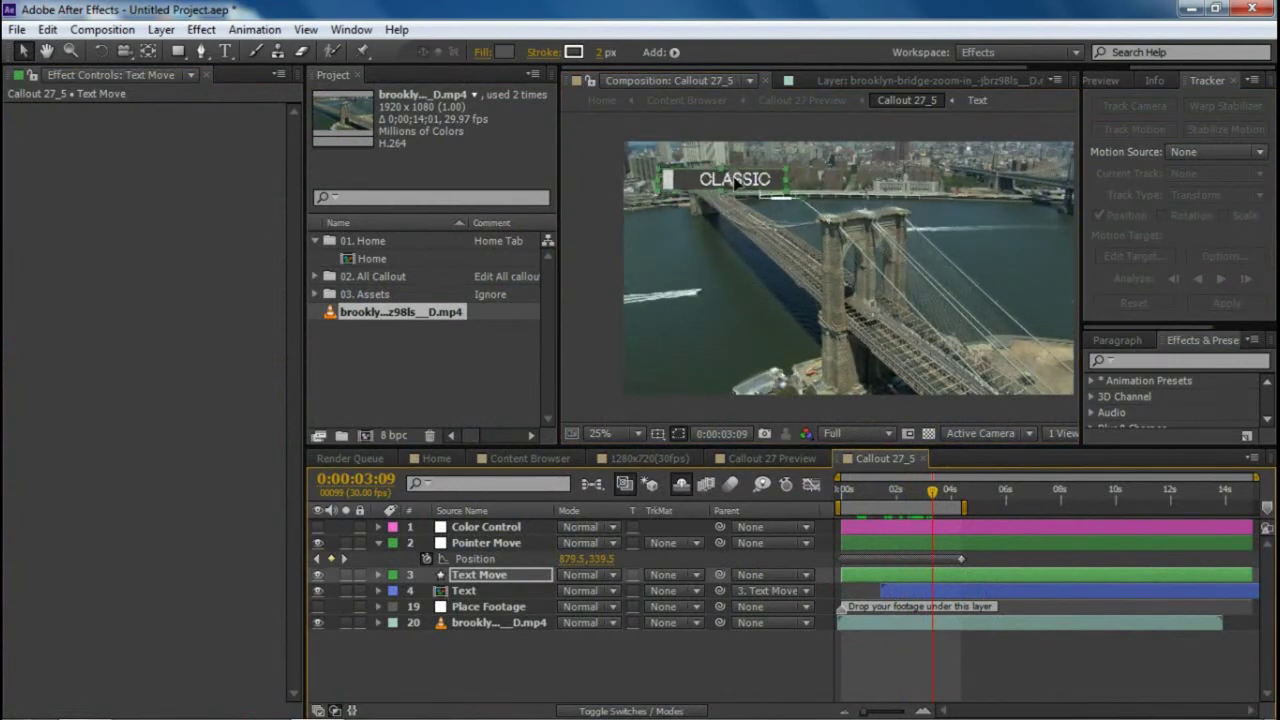
pyautogui.click(499, 578)
pyautogui.press('p')
pyautogui.moveTo(907, 502); pyautogui.dragTo(838, 505)
pyautogui.hotkey('ctrl', 'z')
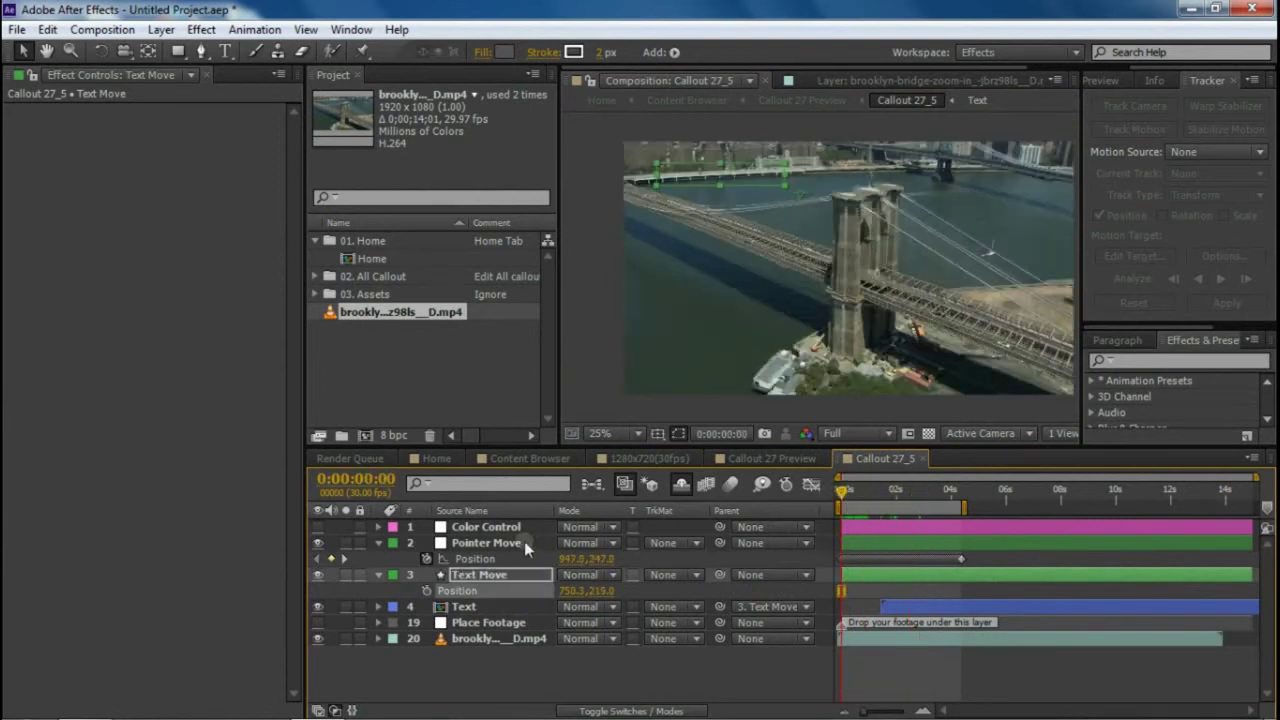
pyautogui.click(426, 591)
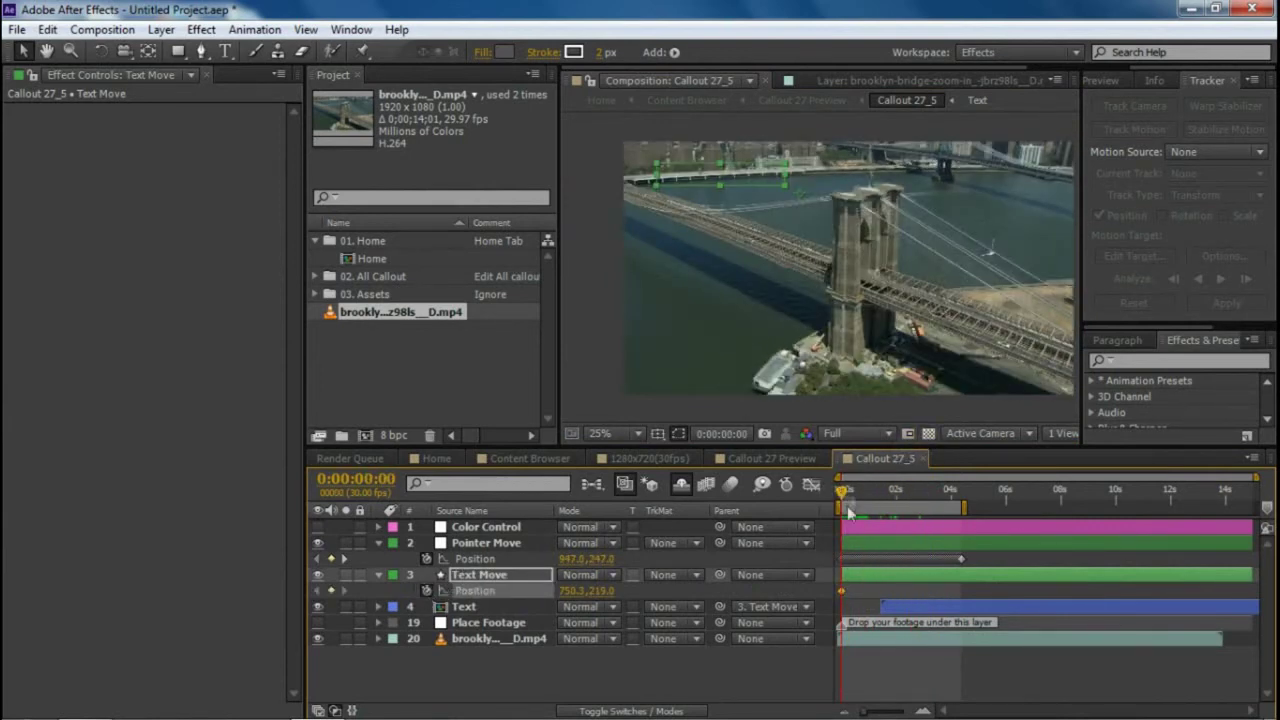
# Move the callout text down to about 676, 472 with a second Position keyframe just before 0:00:04:00, and preview the movement
pyautogui.moveTo(843, 507); pyautogui.dragTo(952, 492)
pyautogui.moveTo(776, 176); pyautogui.dragTo(764, 228)
pyautogui.press('space')
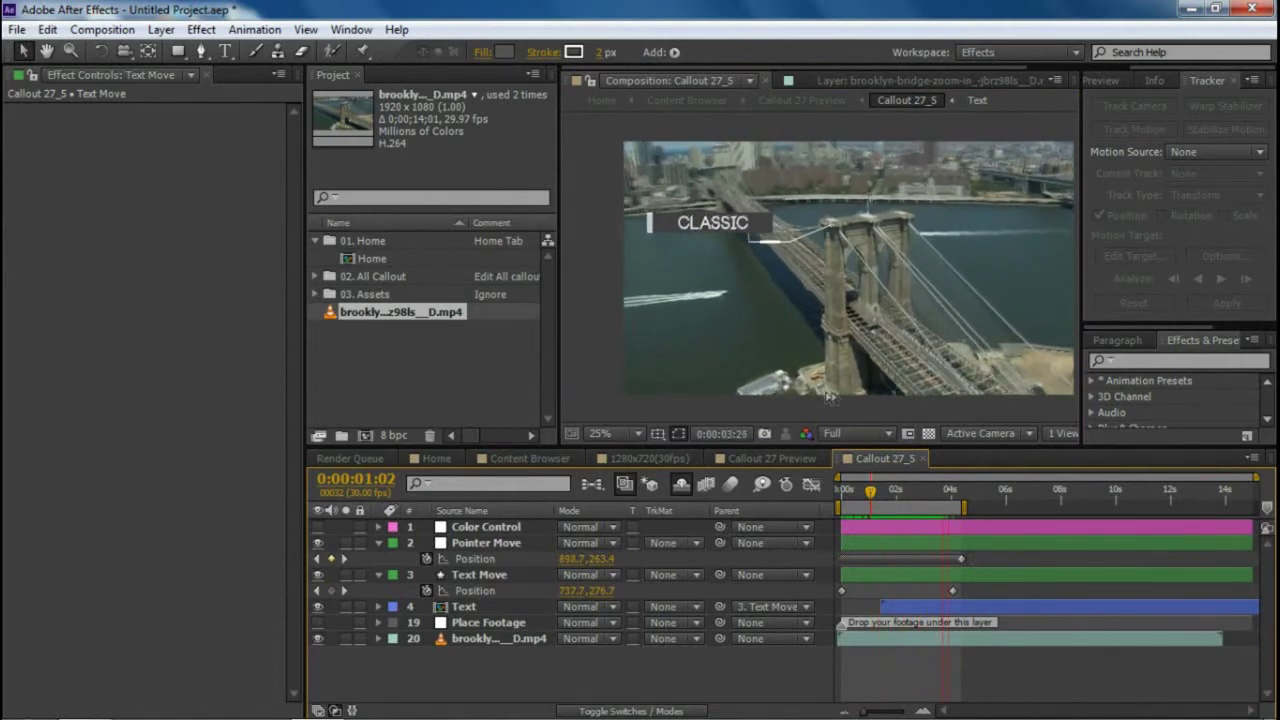
pyautogui.press('space')
pyautogui.moveTo(911, 494); pyautogui.dragTo(943, 495)
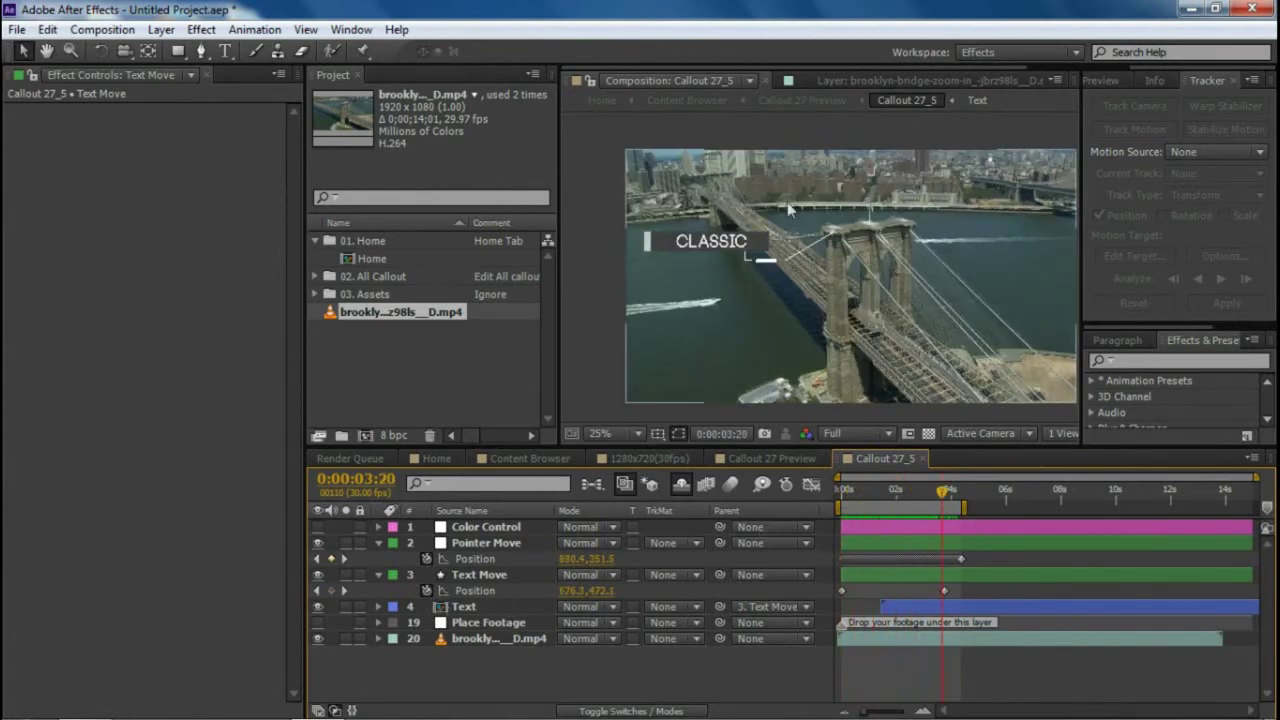
# Delete the bridge footage layer from Callout 27_5 and compare that composition with the bridge footage in 1280x720(30fps)
pyautogui.click(509, 638)
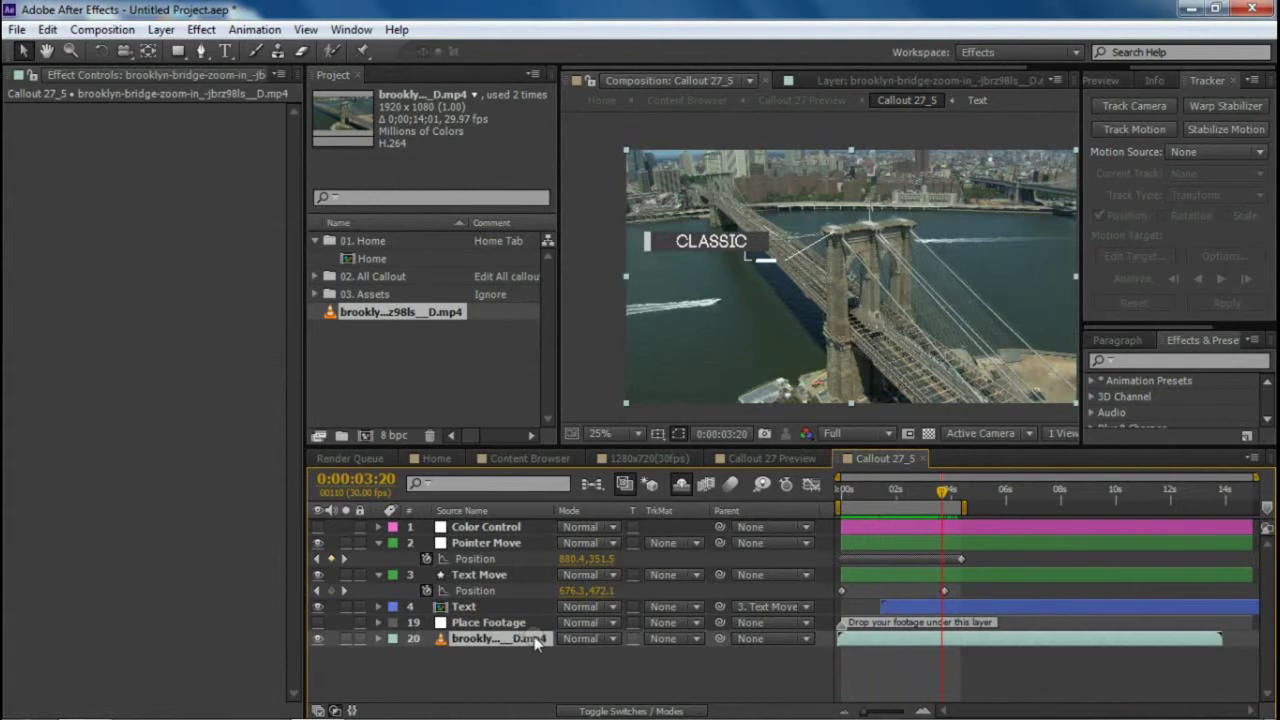
pyautogui.press('Delete')
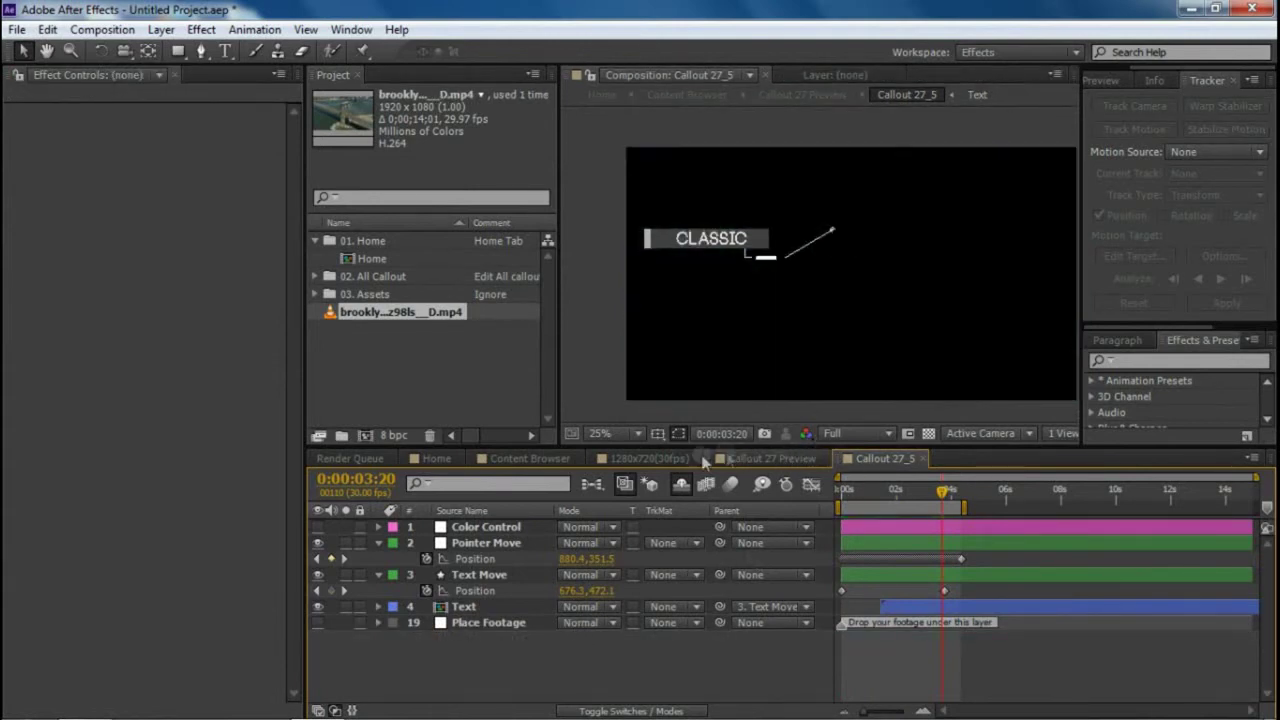
pyautogui.click(660, 457)
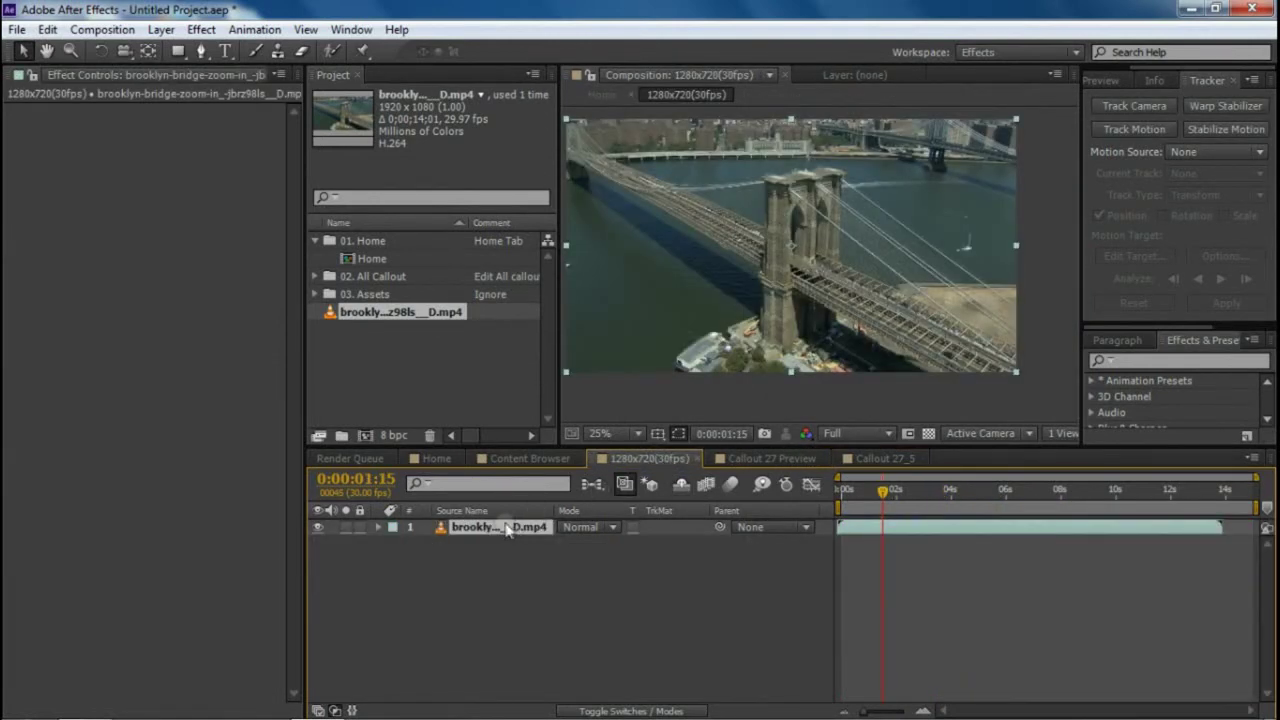
pyautogui.moveTo(777, 367); pyautogui.dragTo(793, 384)
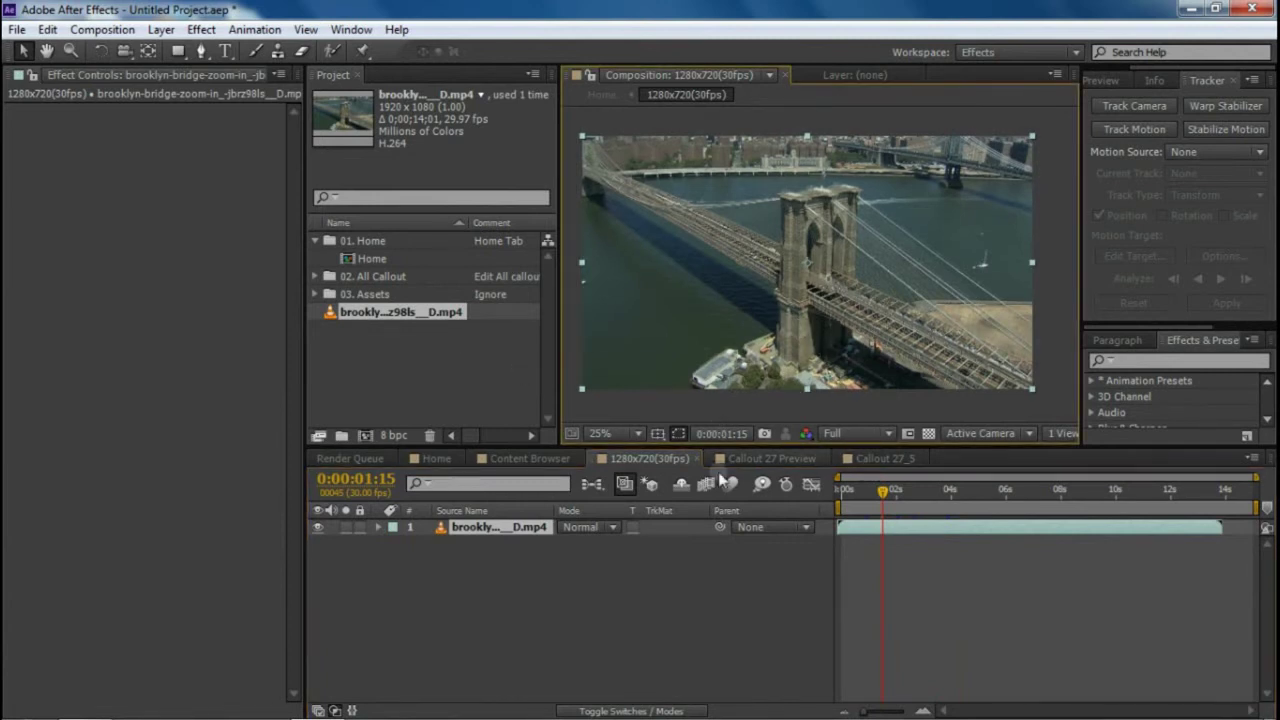
pyautogui.click(898, 460)
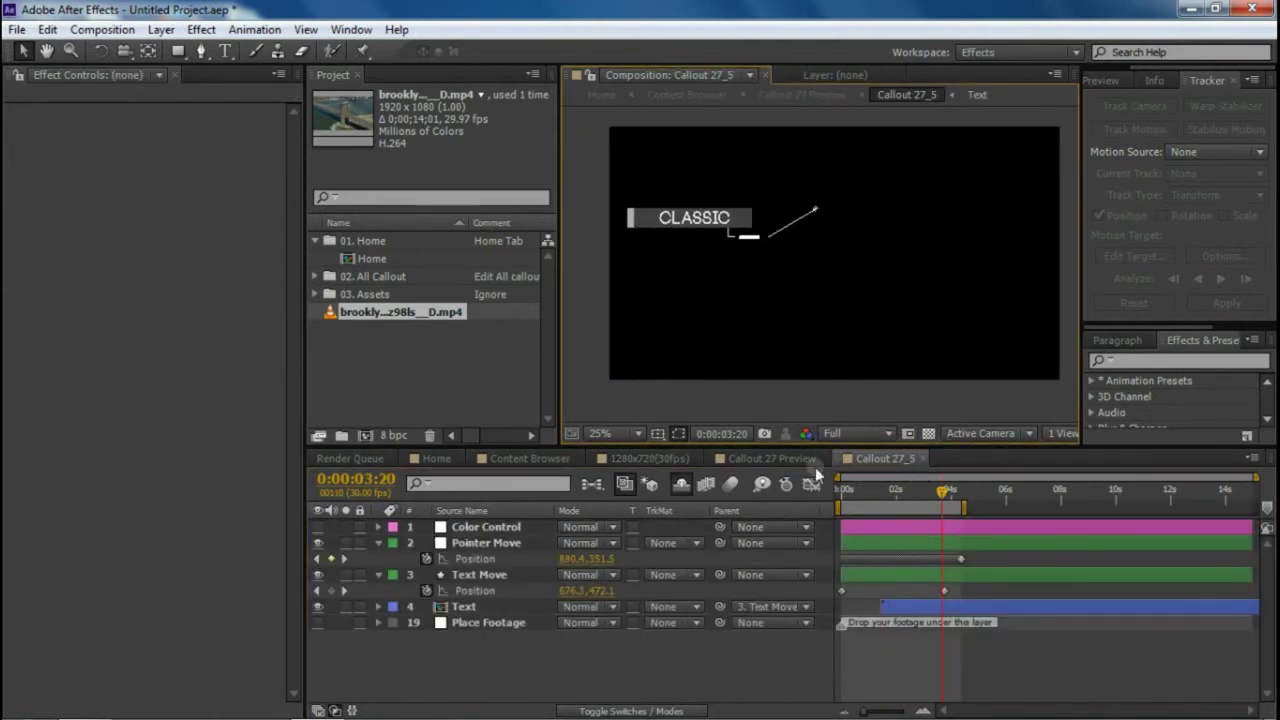
pyautogui.click(600, 459)
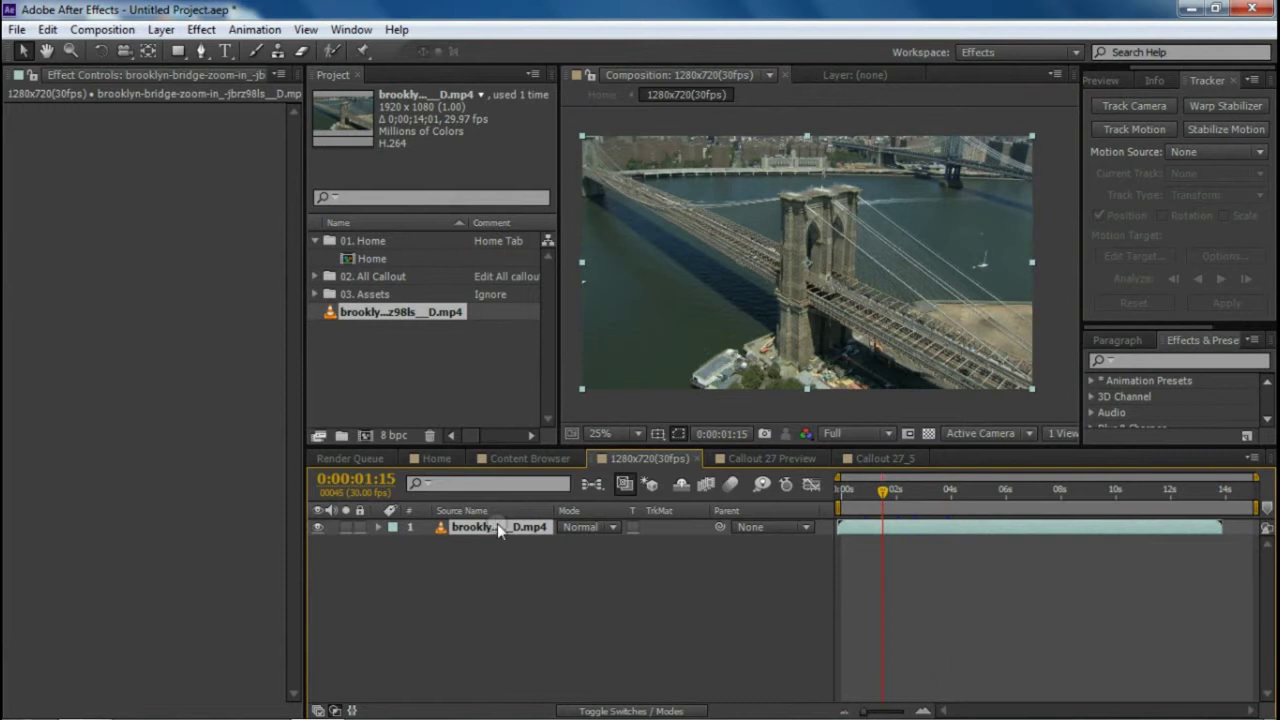
# Browse the project's 02. All Callout folder down to Callout 27 and its Callout 27_5 subfolder, and collapse the folders again
pyautogui.click(372, 276)
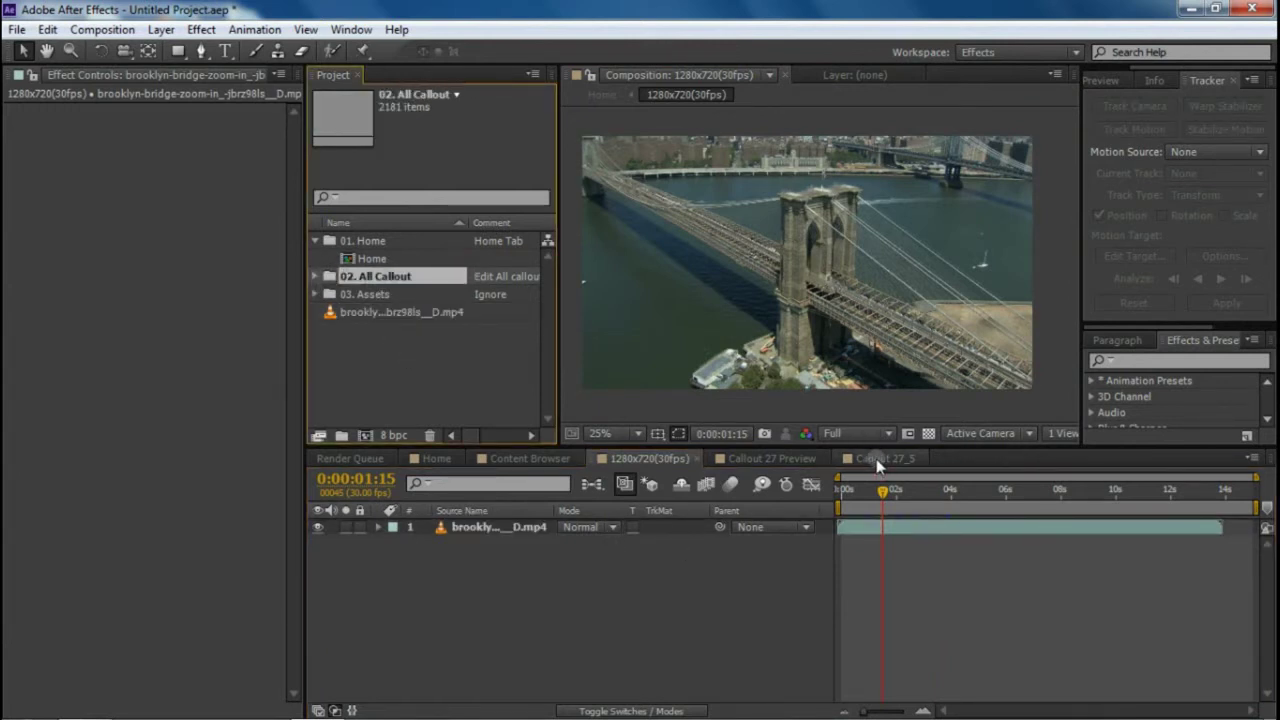
pyautogui.click(316, 277)
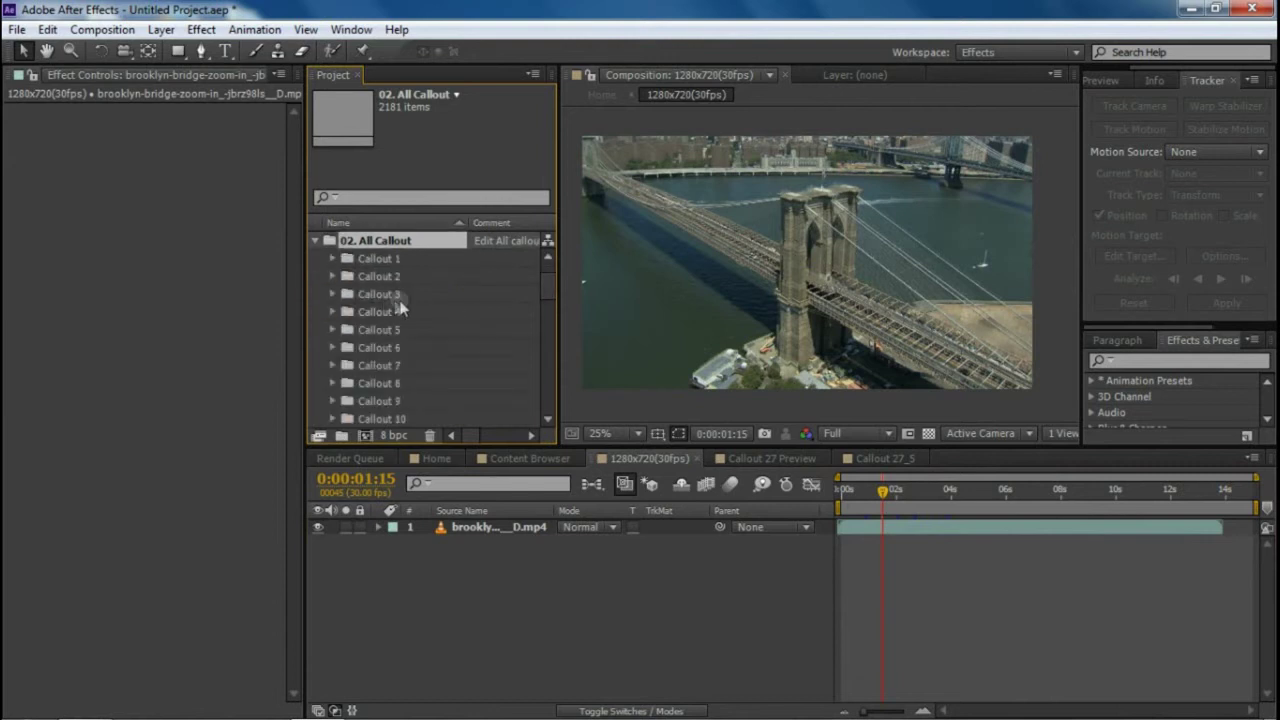
pyautogui.click(391, 276)
pyautogui.scroll(-3, 415, 327)
pyautogui.scroll(-3, 422, 338)
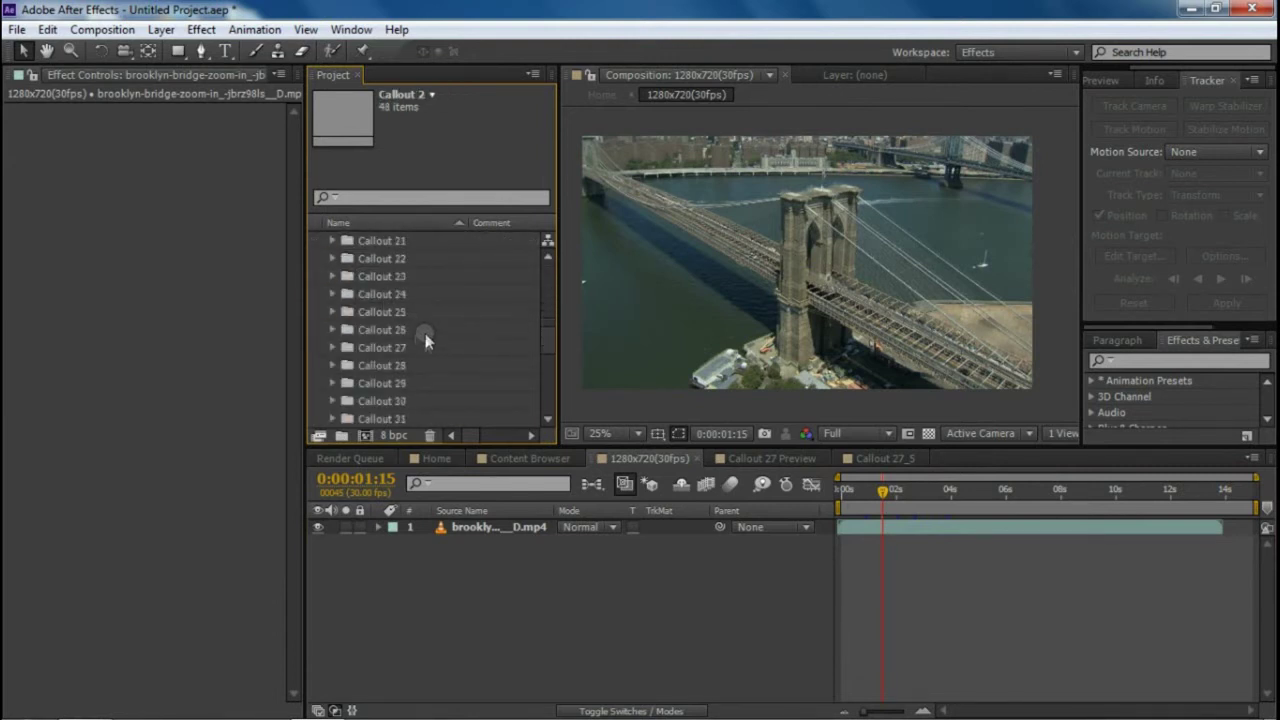
pyautogui.click(405, 347)
pyautogui.click(334, 347)
pyautogui.scroll(-3, 456, 313)
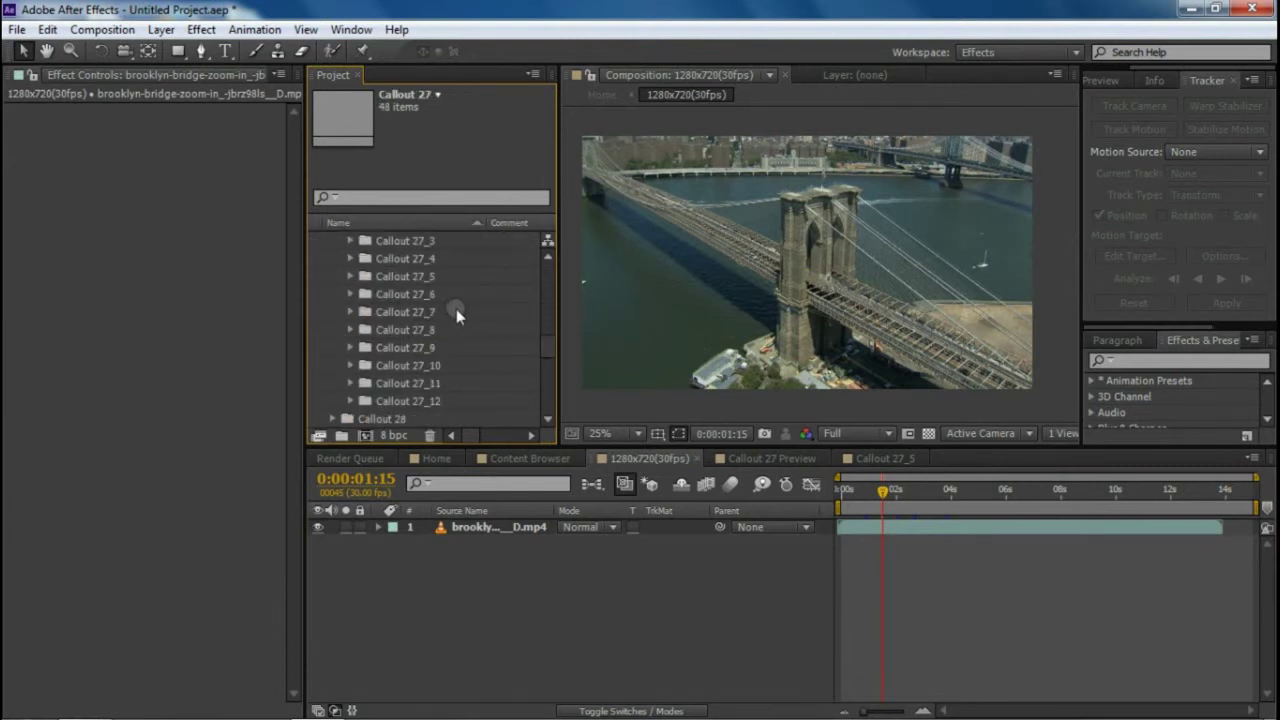
pyautogui.click(430, 277)
pyautogui.scroll(4, 447, 318)
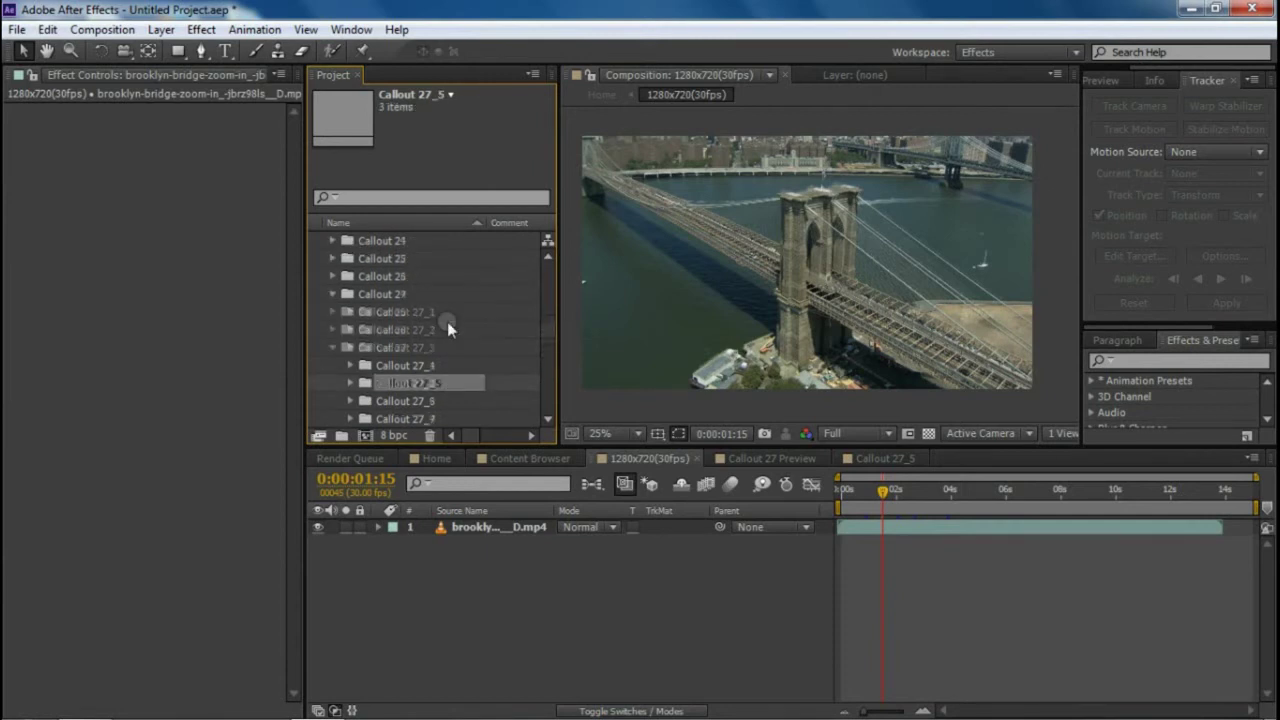
pyautogui.scroll(-1, 434, 334)
pyautogui.click(333, 347)
pyautogui.scroll(8, 360, 340)
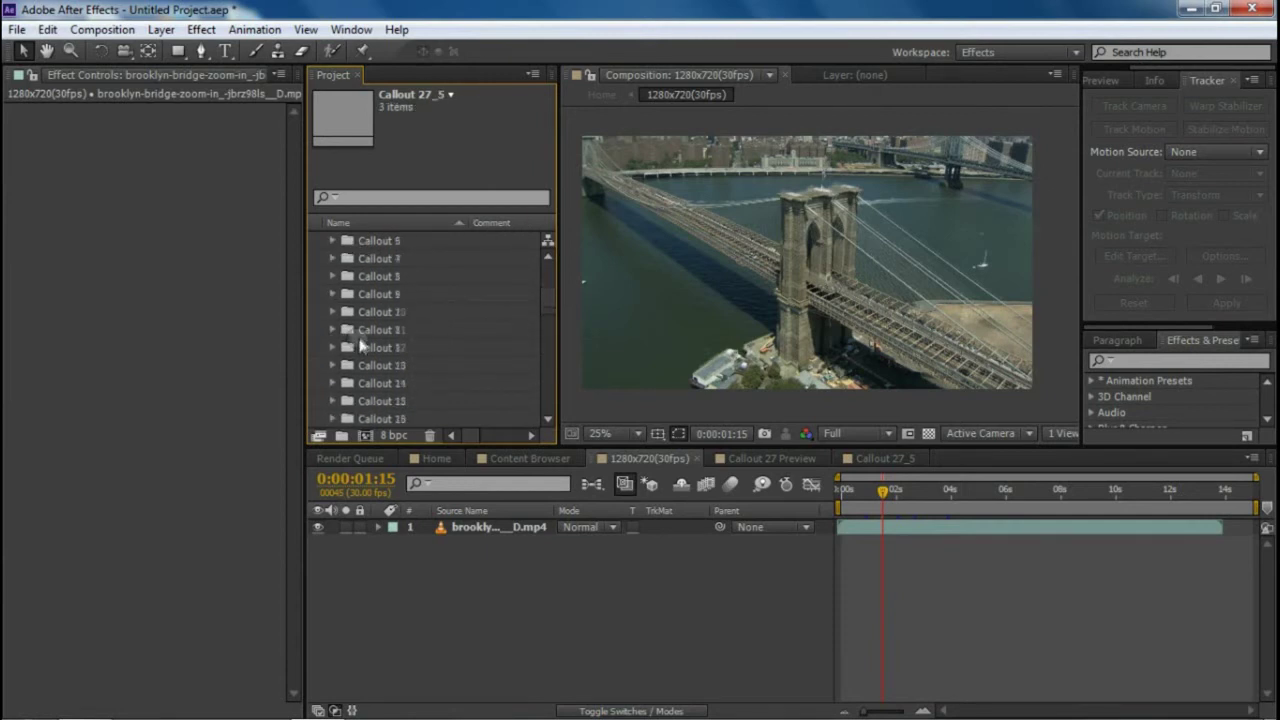
pyautogui.click(362, 277)
pyautogui.click(318, 277)
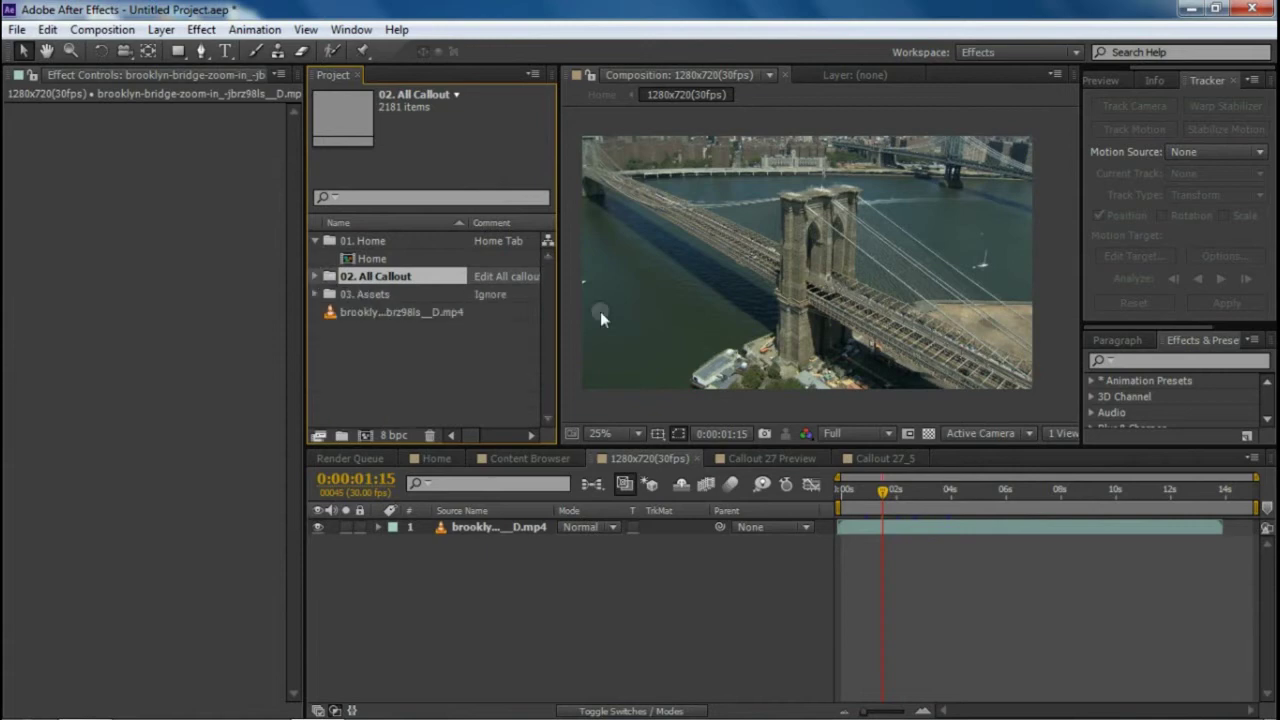
# Reveal Callout 27_5's source in the project from Callout 27 Preview and place it above the bridge footage in 1280x720(30fps)
pyautogui.click(766, 458)
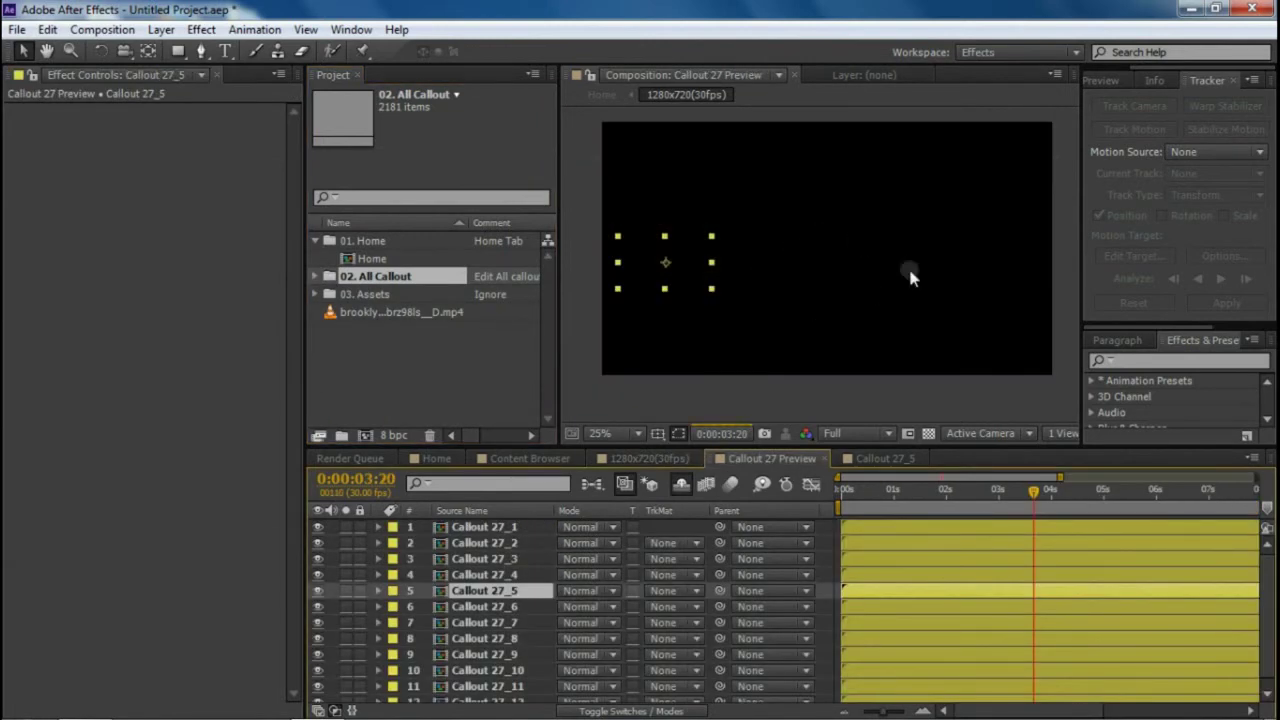
pyautogui.scroll(2, 666, 272)
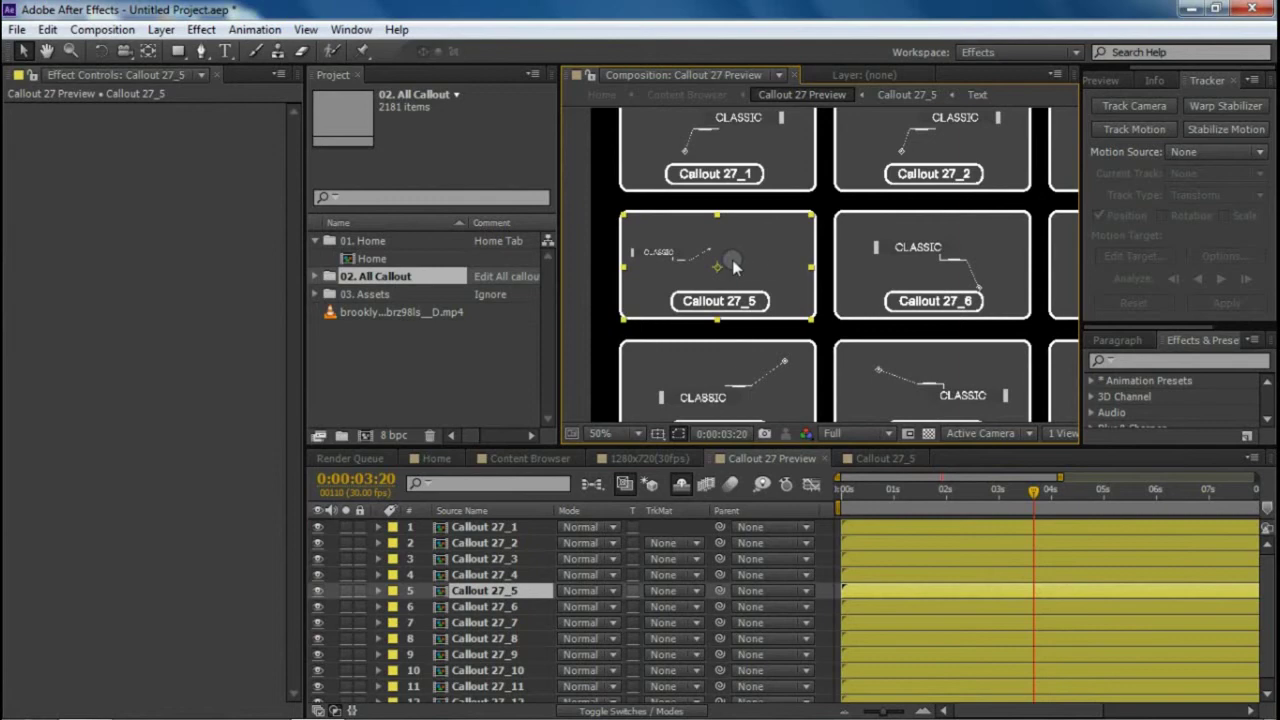
pyautogui.rightClick(751, 258)
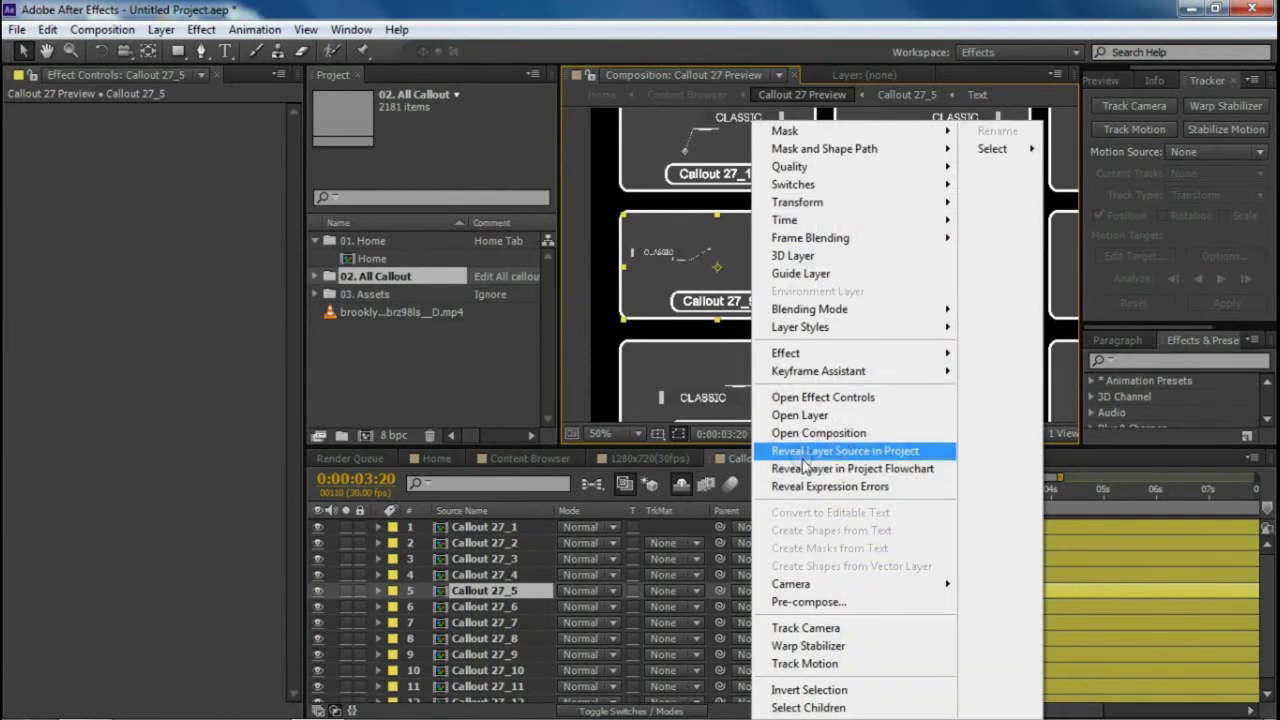
pyautogui.click(887, 451)
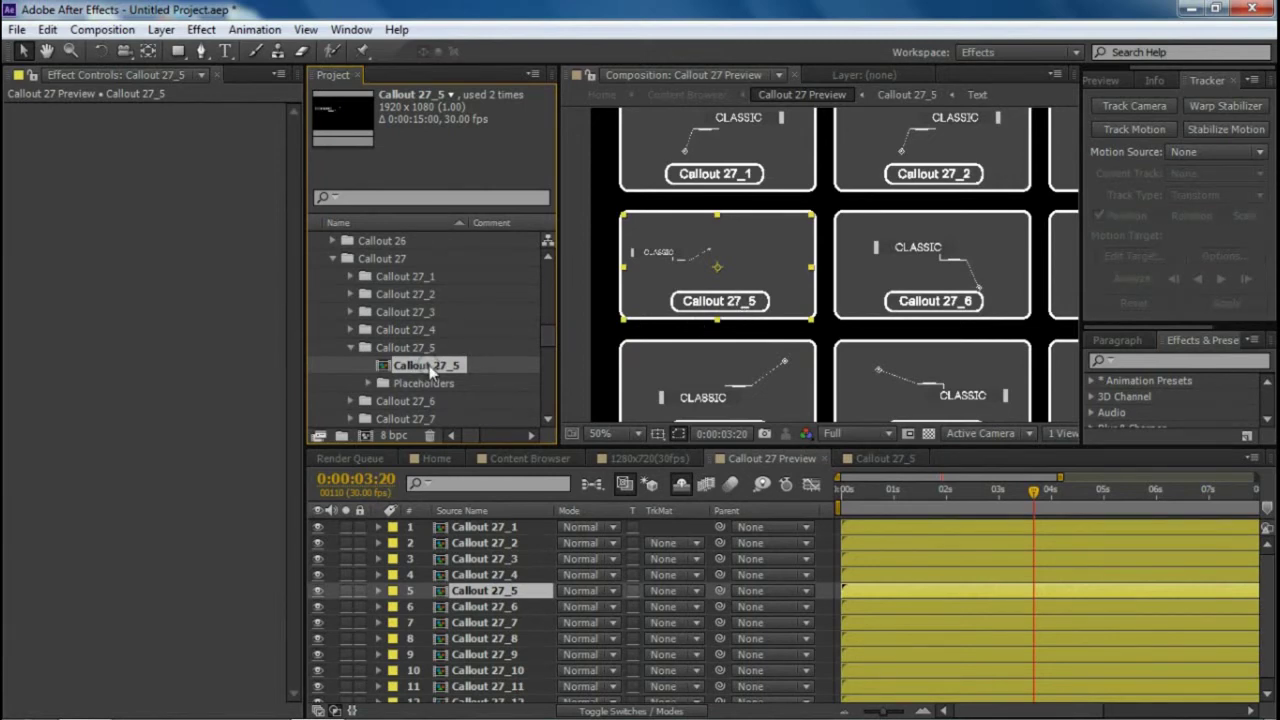
pyautogui.click(656, 462)
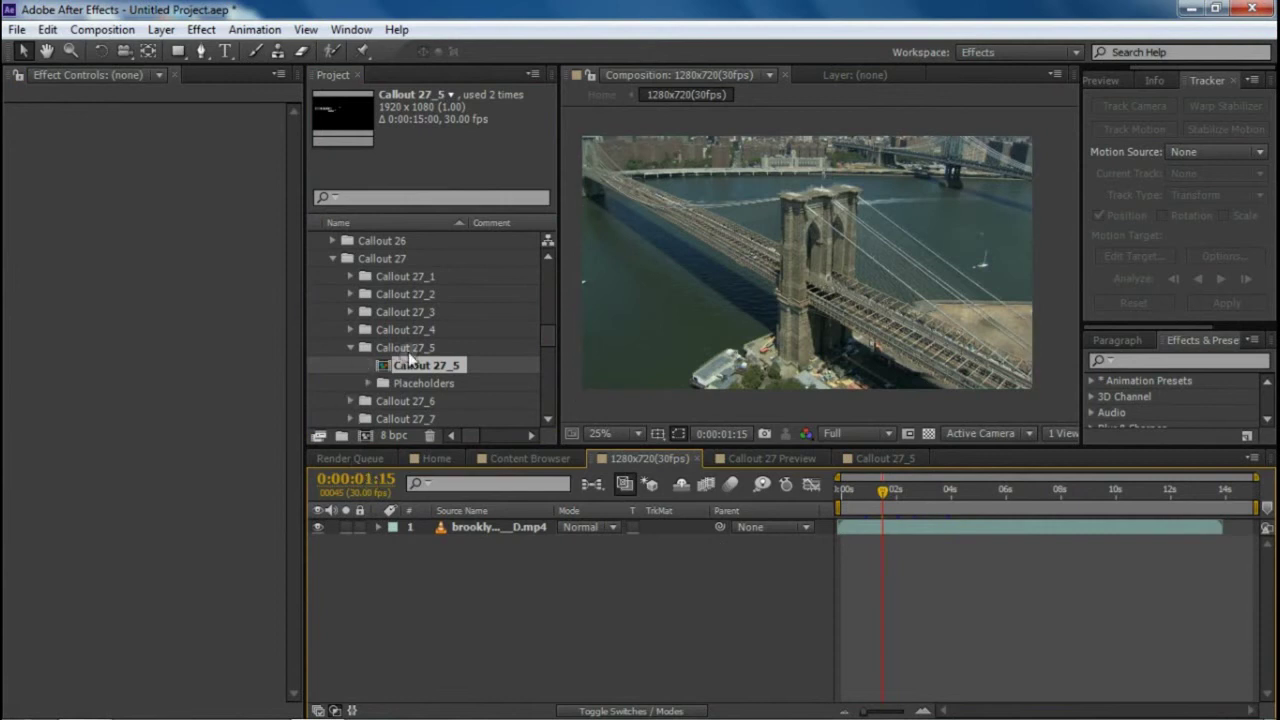
pyautogui.moveTo(410, 362); pyautogui.dragTo(523, 533)
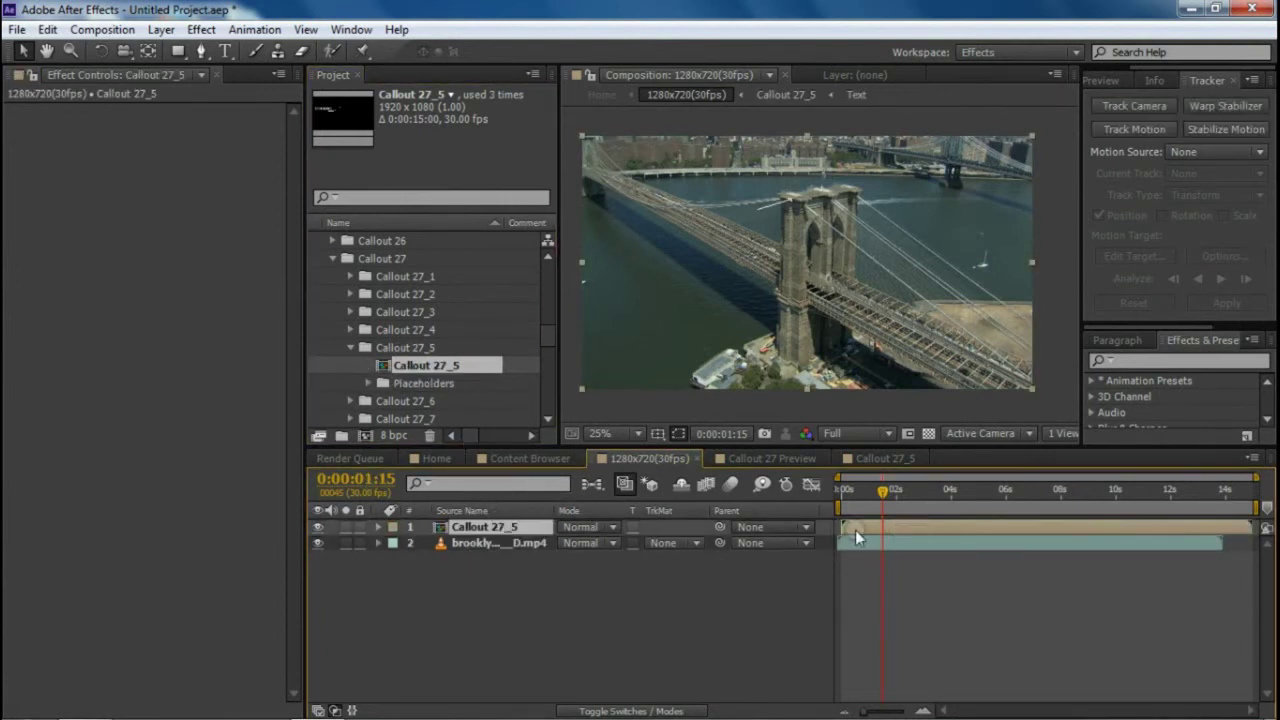
# End the 1280x720(30fps) work area at about 0:00:04:00 and check the callout over the bridge up to 0:00:02:24
pyautogui.moveTo(912, 488)
pyautogui.mouseDown()
pyautogui.moveTo(842, 499)
pyautogui.moveTo(909, 499)
pyautogui.mouseUp()
pyautogui.moveTo(931, 496)
pyautogui.mouseDown()
pyautogui.moveTo(877, 496)
pyautogui.moveTo(945, 496)
pyautogui.moveTo(907, 496)
pyautogui.mouseUp()
pyautogui.moveTo(1260, 507); pyautogui.dragTo(955, 490)
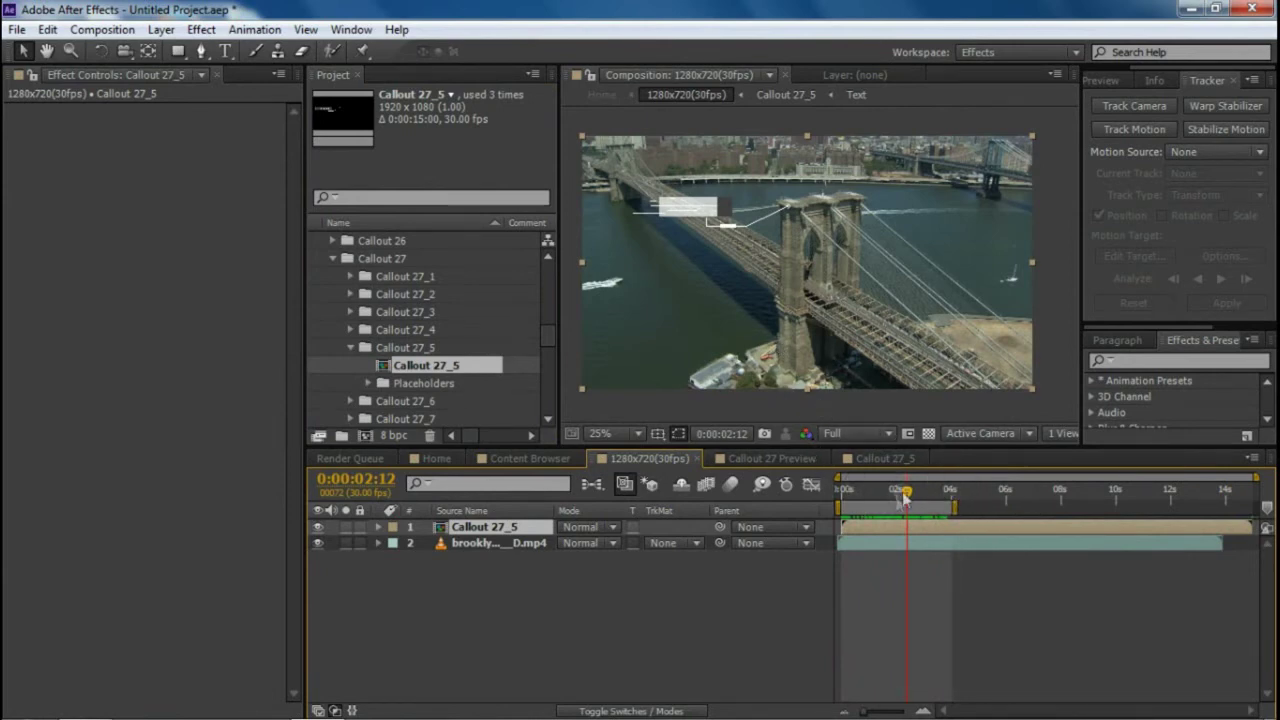
pyautogui.moveTo(905, 497)
pyautogui.mouseDown()
pyautogui.moveTo(868, 496)
pyautogui.moveTo(918, 496)
pyautogui.mouseUp()
pyautogui.moveTo(877, 303); pyautogui.dragTo(899, 306)
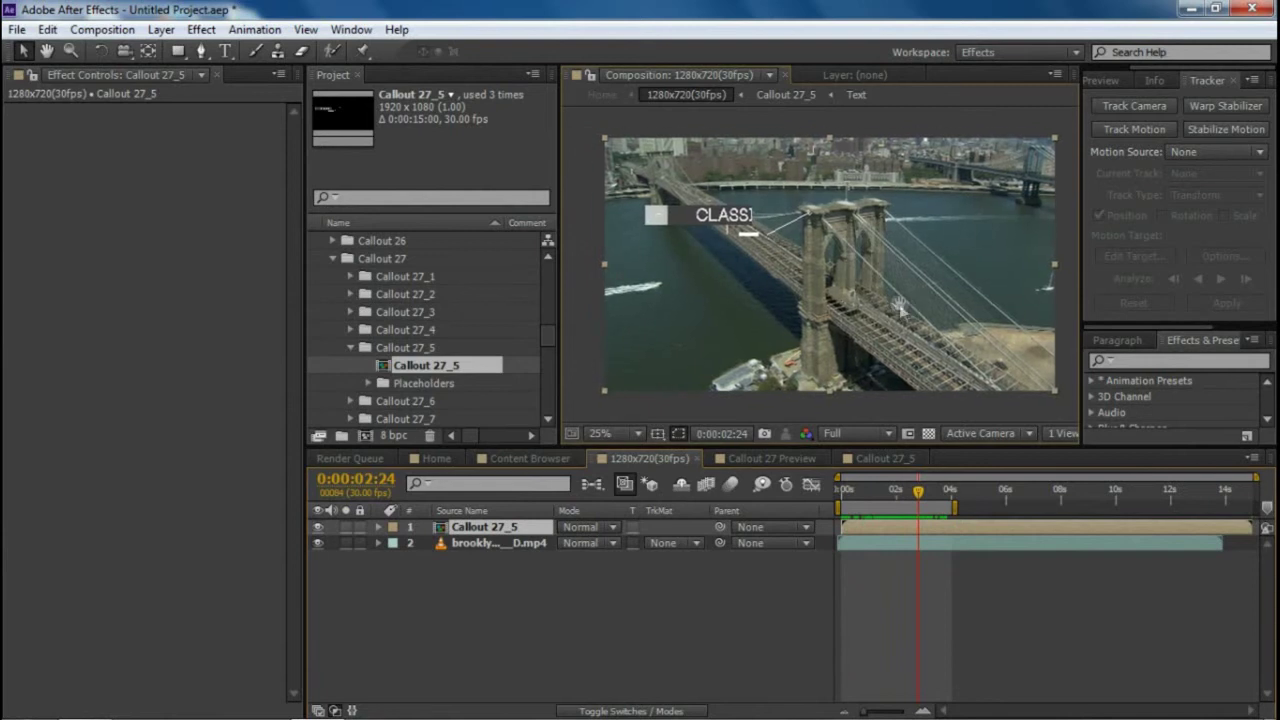
pyautogui.click(736, 250)
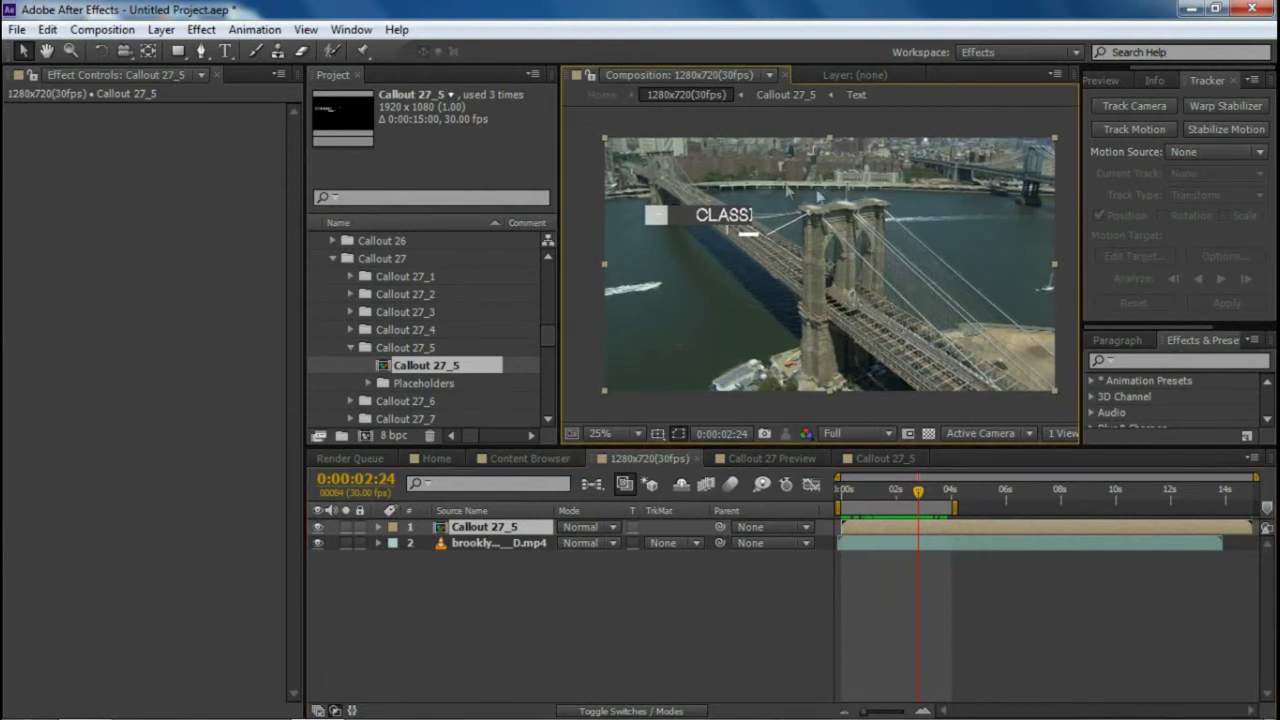
# Collapse the Callout 27_5, Callout 27 and 02. All Callout folders in the project
pyautogui.click(351, 347)
pyautogui.click(333, 258)
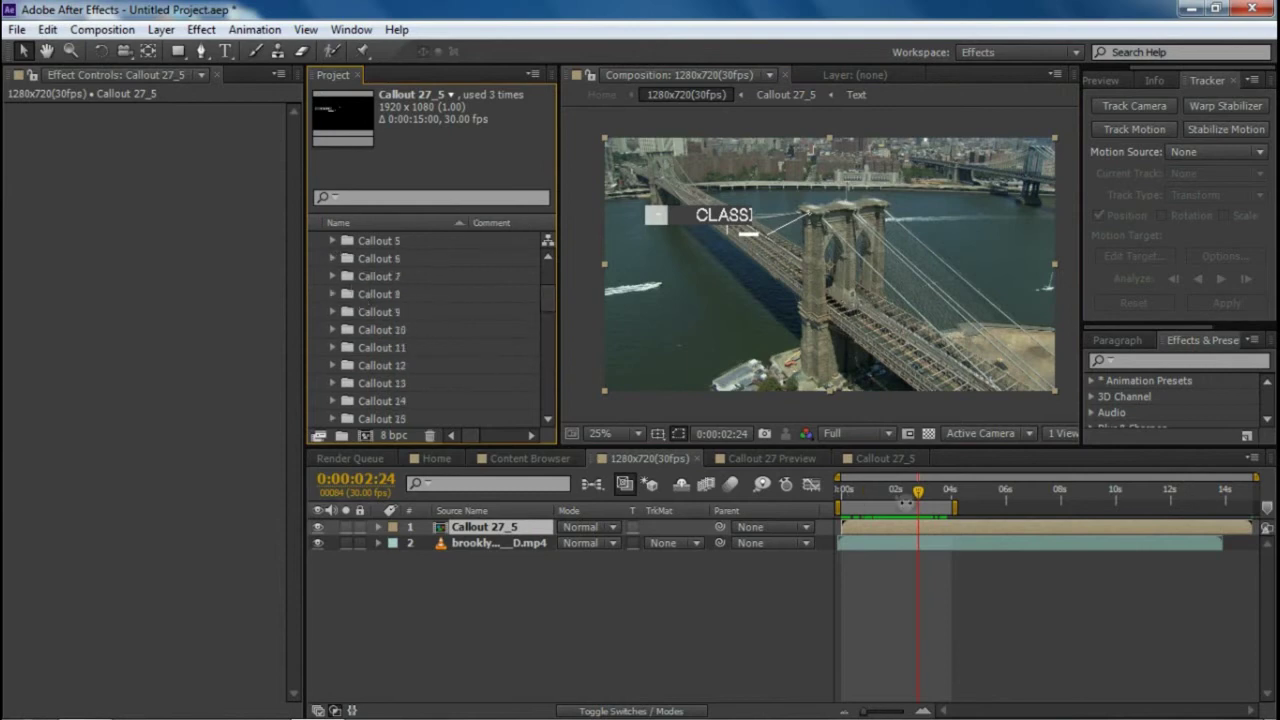
pyautogui.scroll(5, 406, 309)
pyautogui.click(316, 276)
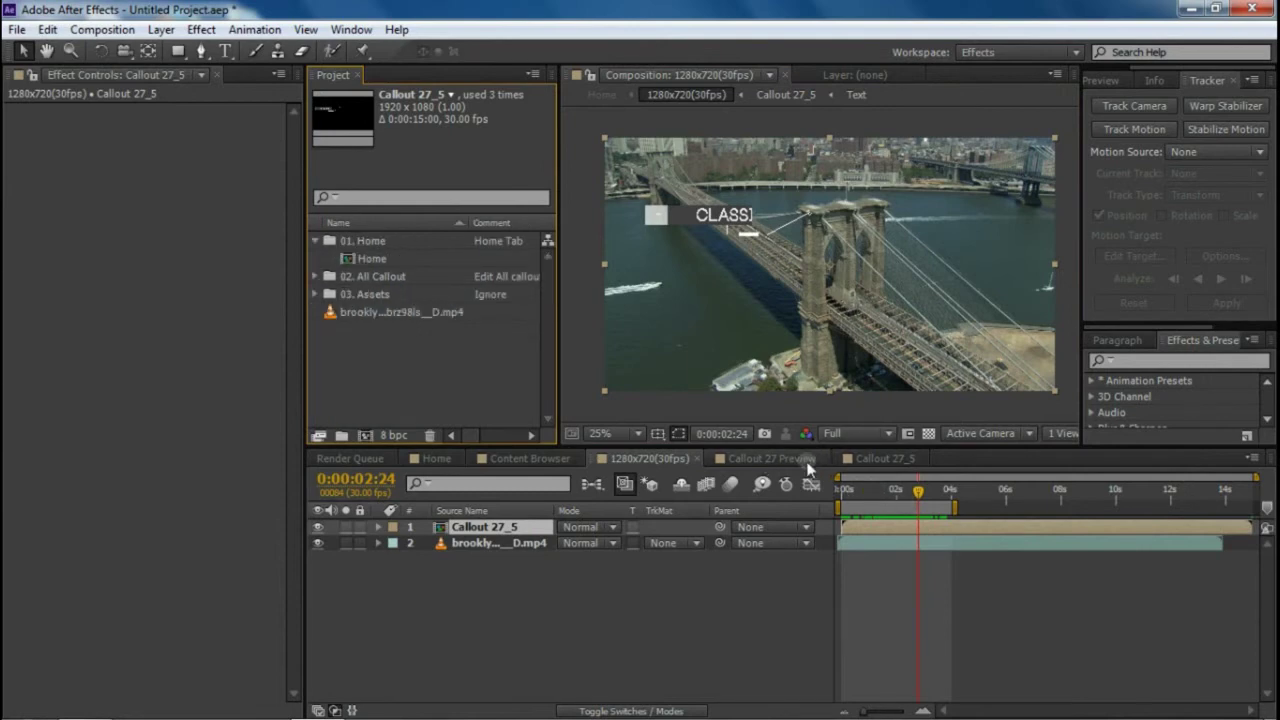
# Reveal Callout 27_6's source composition in the project from Callout 27 Preview and return to the 1280x720(30fps) composition
pyautogui.click(768, 458)
pyautogui.click(907, 302)
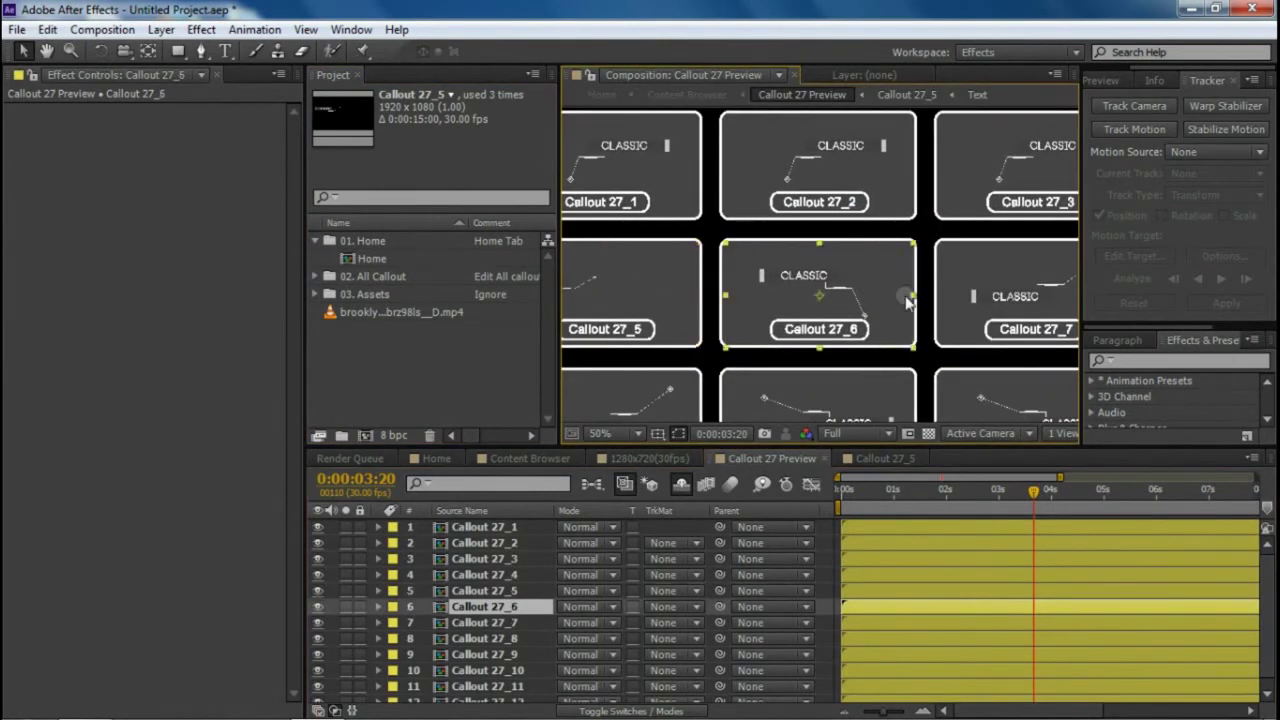
pyautogui.moveTo(967, 299)
pyautogui.mouseDown()
pyautogui.moveTo(949, 281)
pyautogui.moveTo(966, 278)
pyautogui.mouseUp()
pyautogui.moveTo(832, 281); pyautogui.dragTo(881, 299)
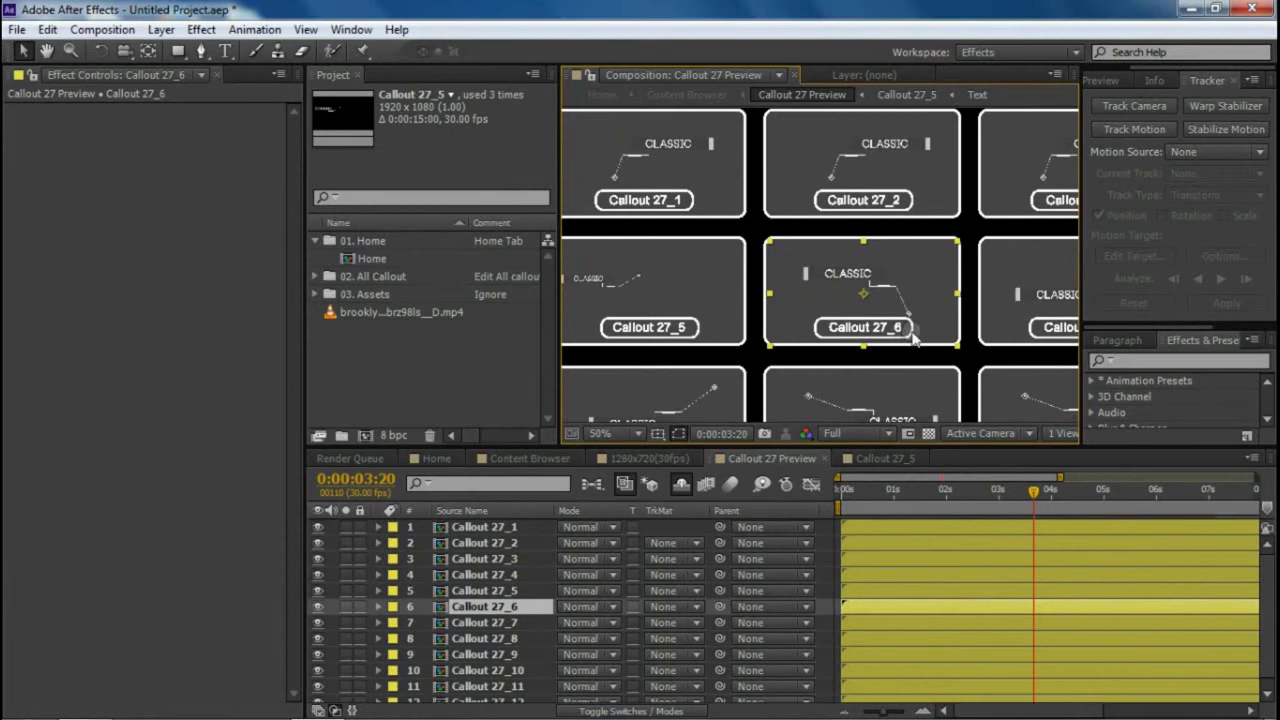
pyautogui.rightClick(857, 332)
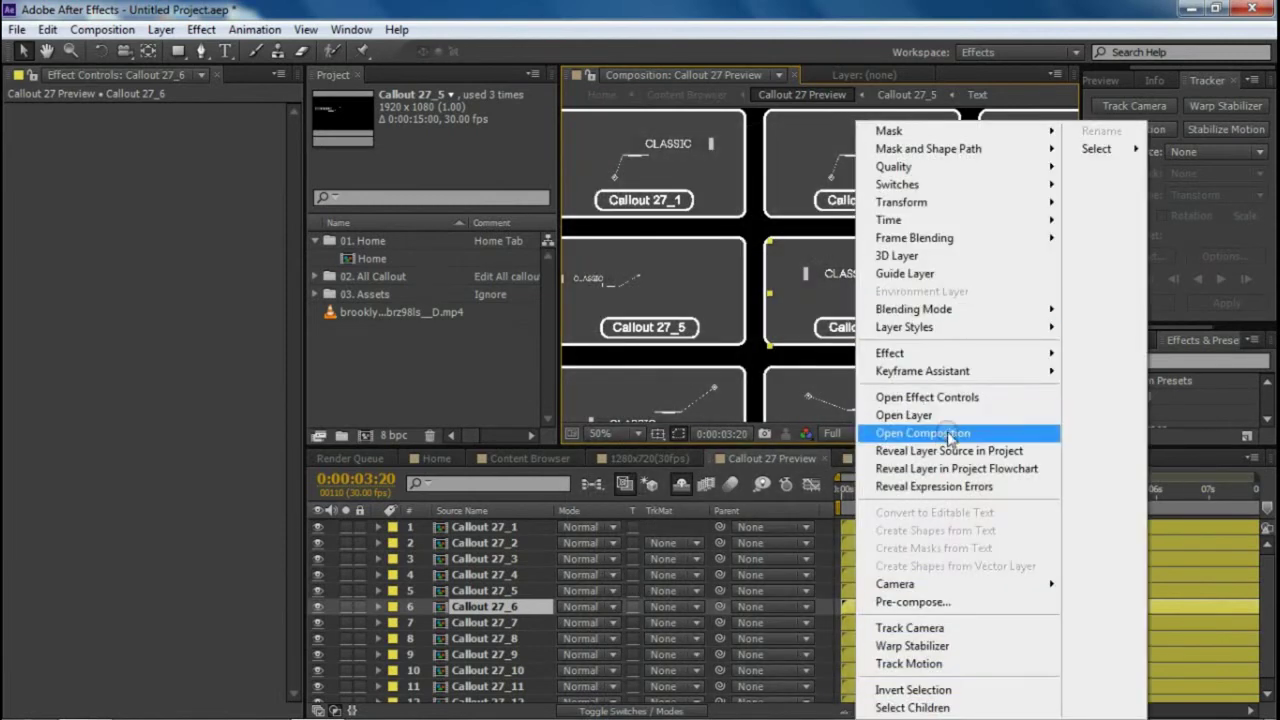
pyautogui.click(945, 450)
pyautogui.scroll(-2, 460, 320)
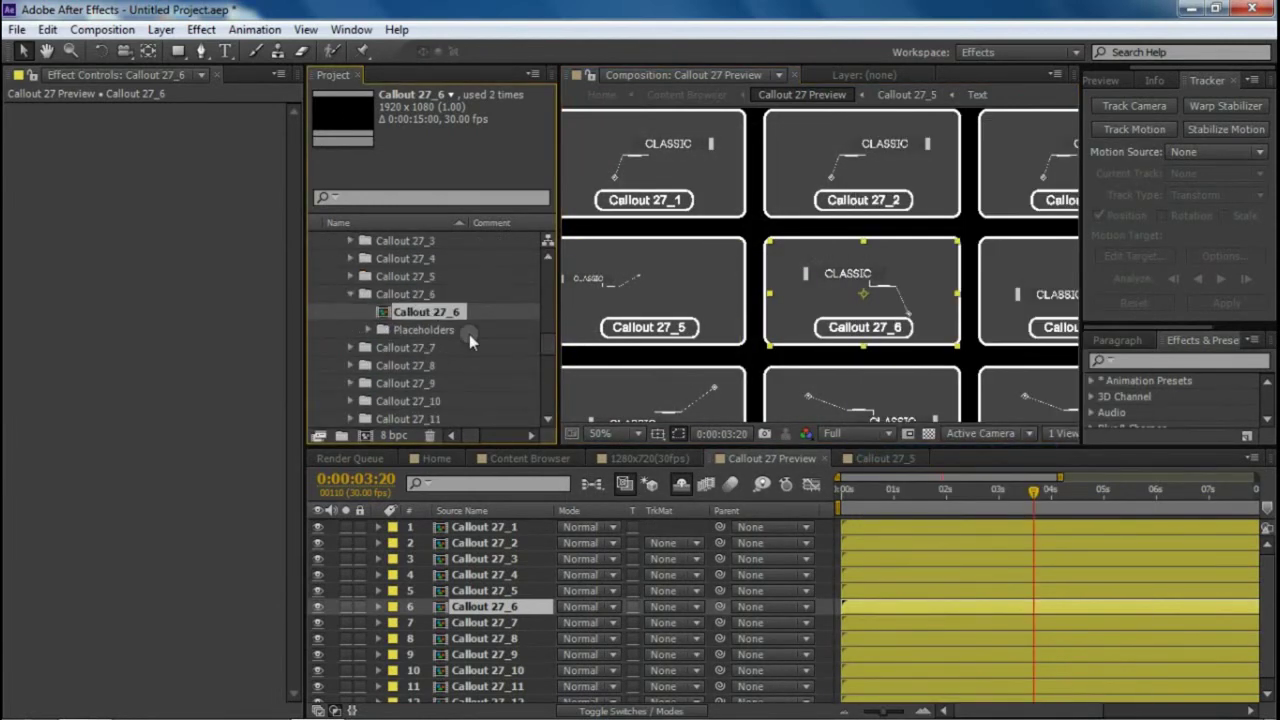
pyautogui.click(648, 458)
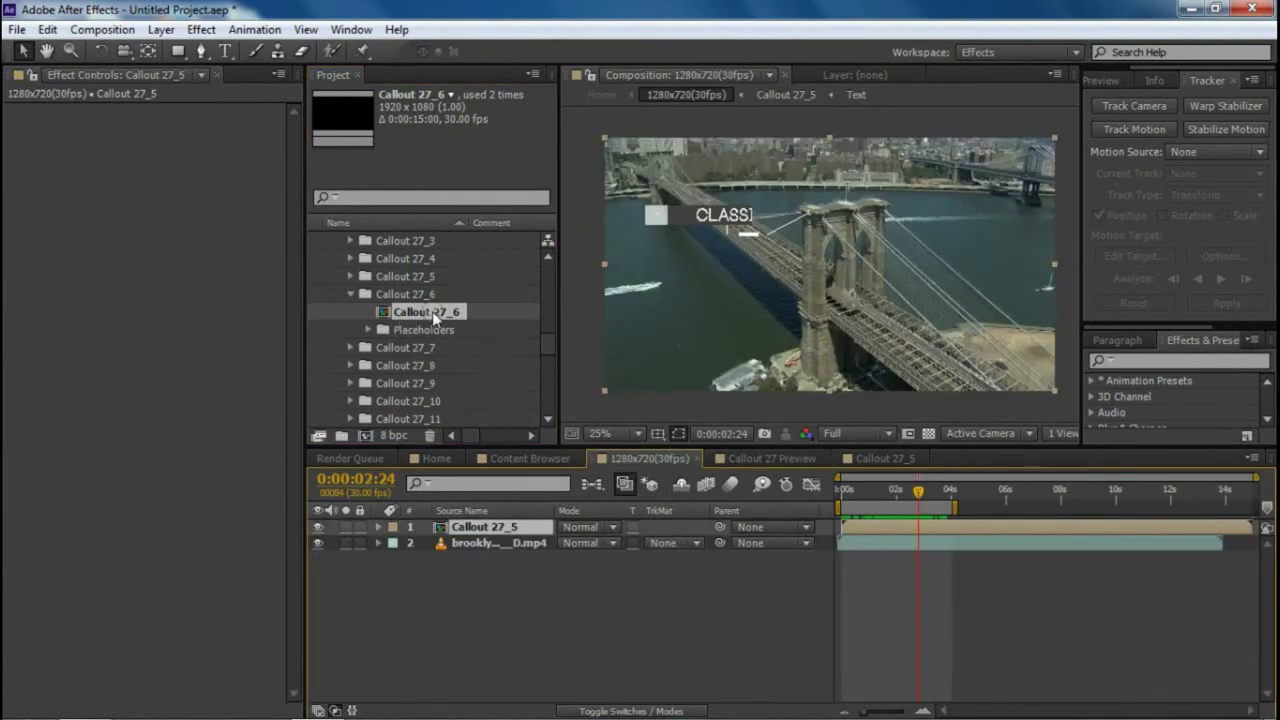
# Place Callout 27_6 above Callout 27_5 in 1280x720(30fps), view its contents and return to 1280x720(30fps)
pyautogui.moveTo(432, 311); pyautogui.dragTo(460, 526)
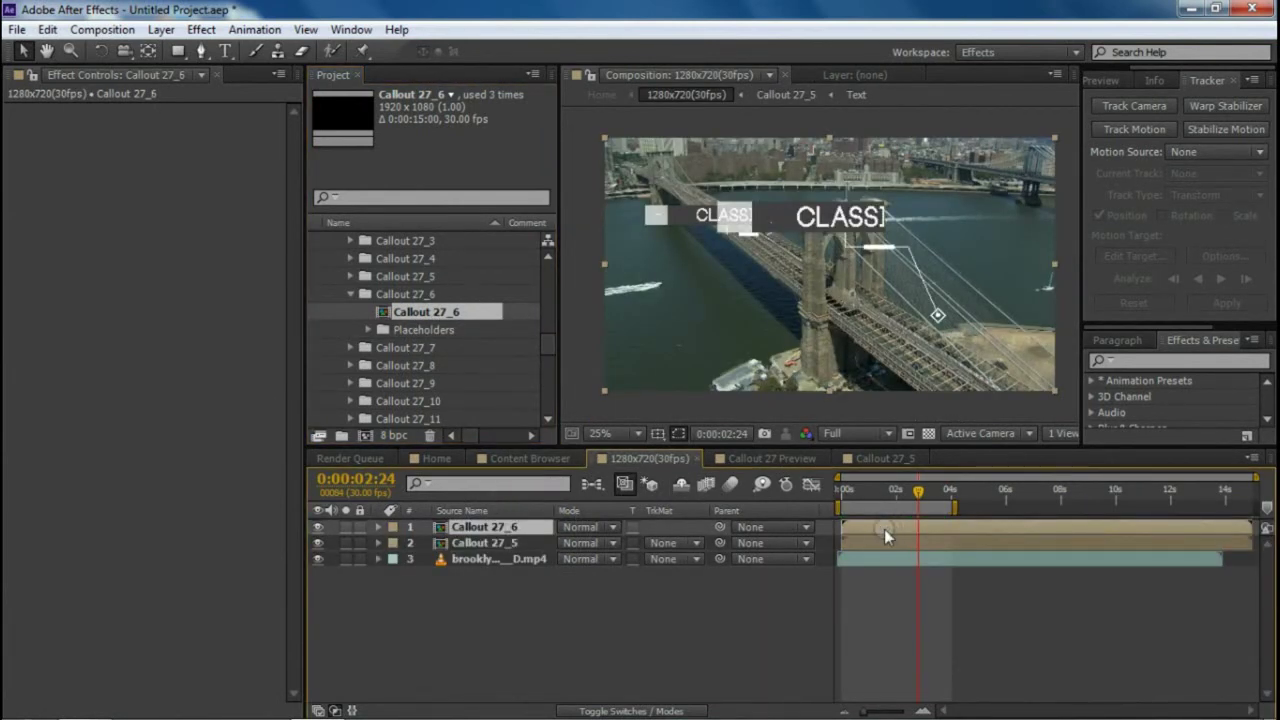
pyautogui.doubleClick(884, 529)
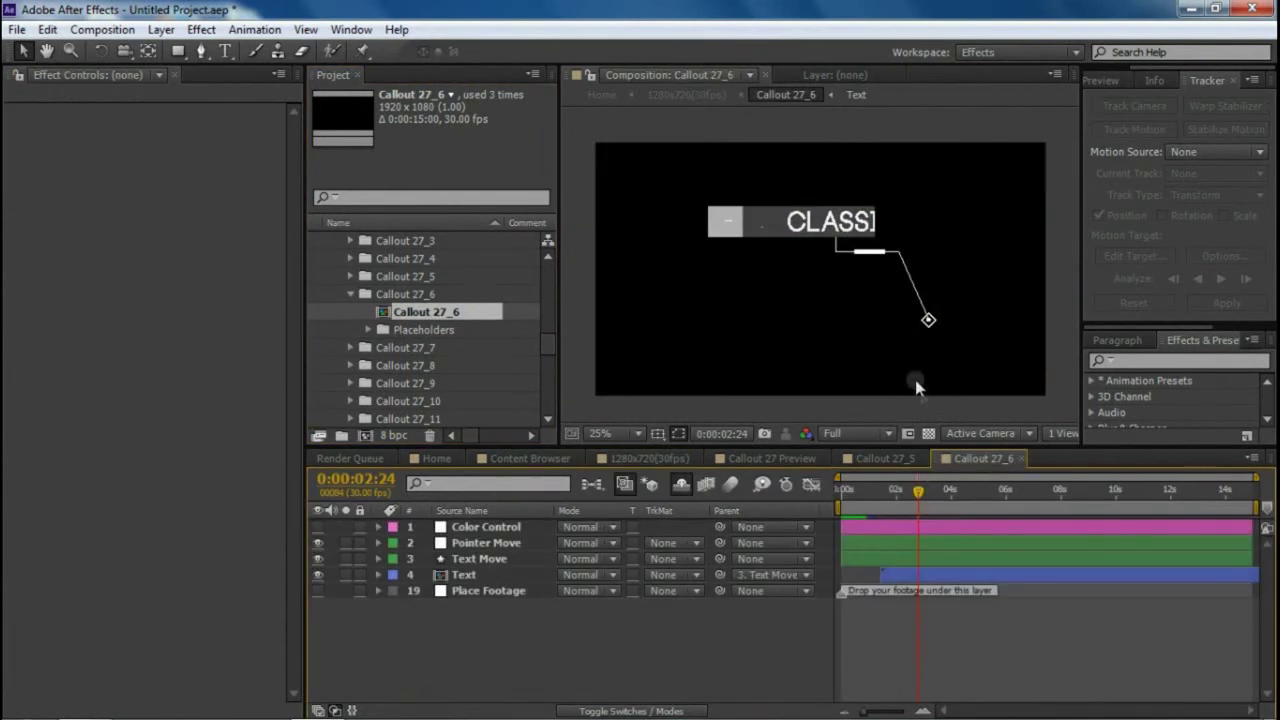
pyautogui.click(645, 458)
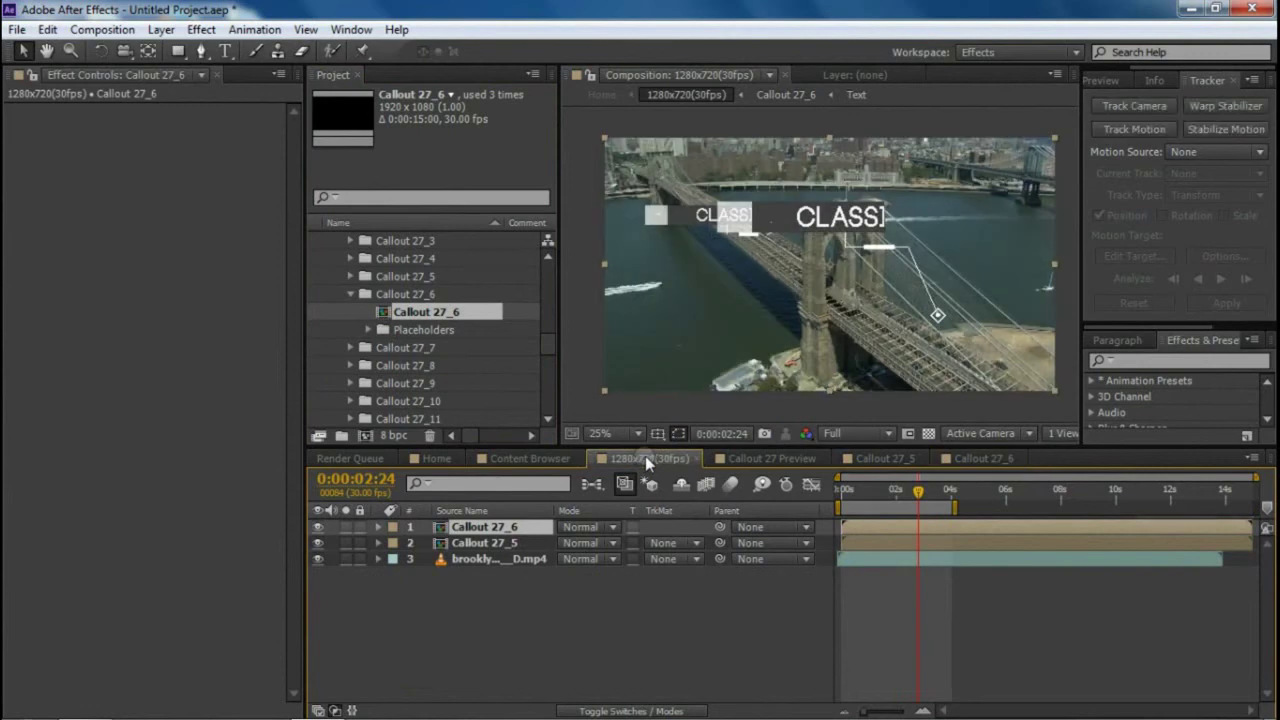
# Copy the bridge footage from 1280x720(30fps) into Callout 27_6 and place it beneath the Place Footage layer
pyautogui.click(500, 558)
pyautogui.click(982, 459)
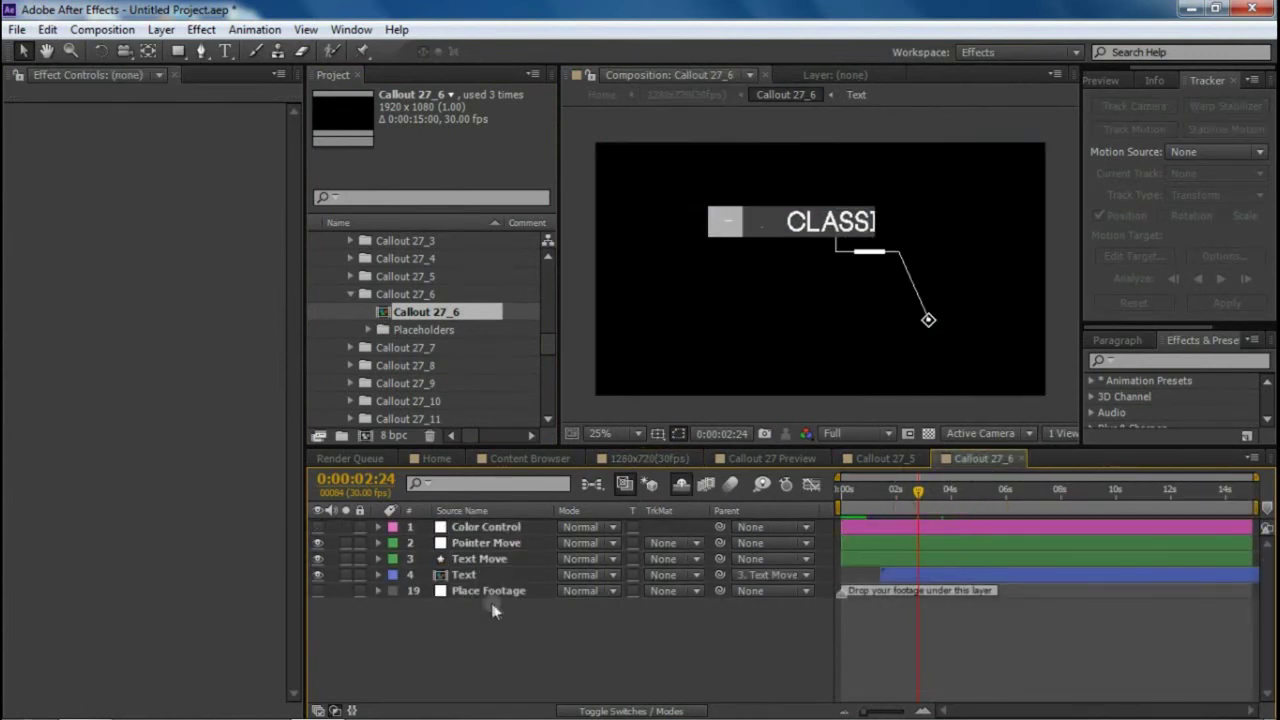
pyautogui.hotkey('ctrl', 'v')
pyautogui.moveTo(500, 528); pyautogui.dragTo(482, 612)
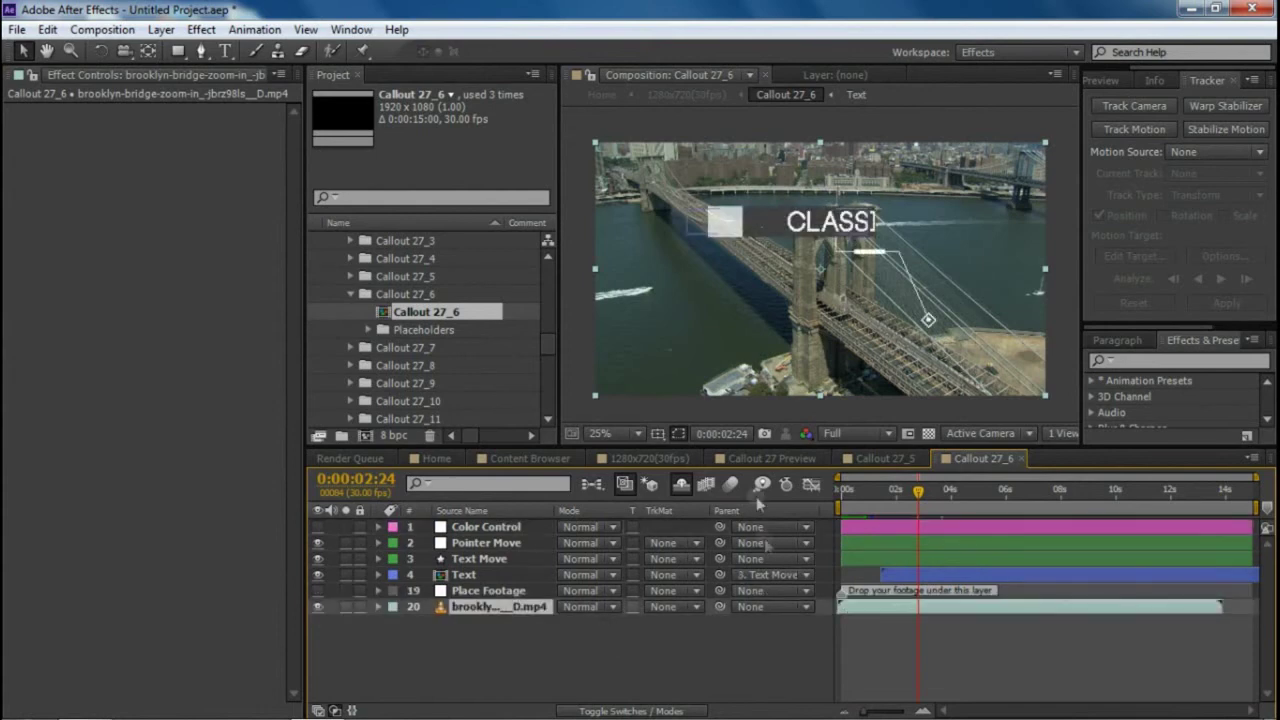
# Move Callout 27_6's text over the water beside the bridge tower and its pointer just beneath the text
pyautogui.moveTo(908, 247); pyautogui.dragTo(765, 300)
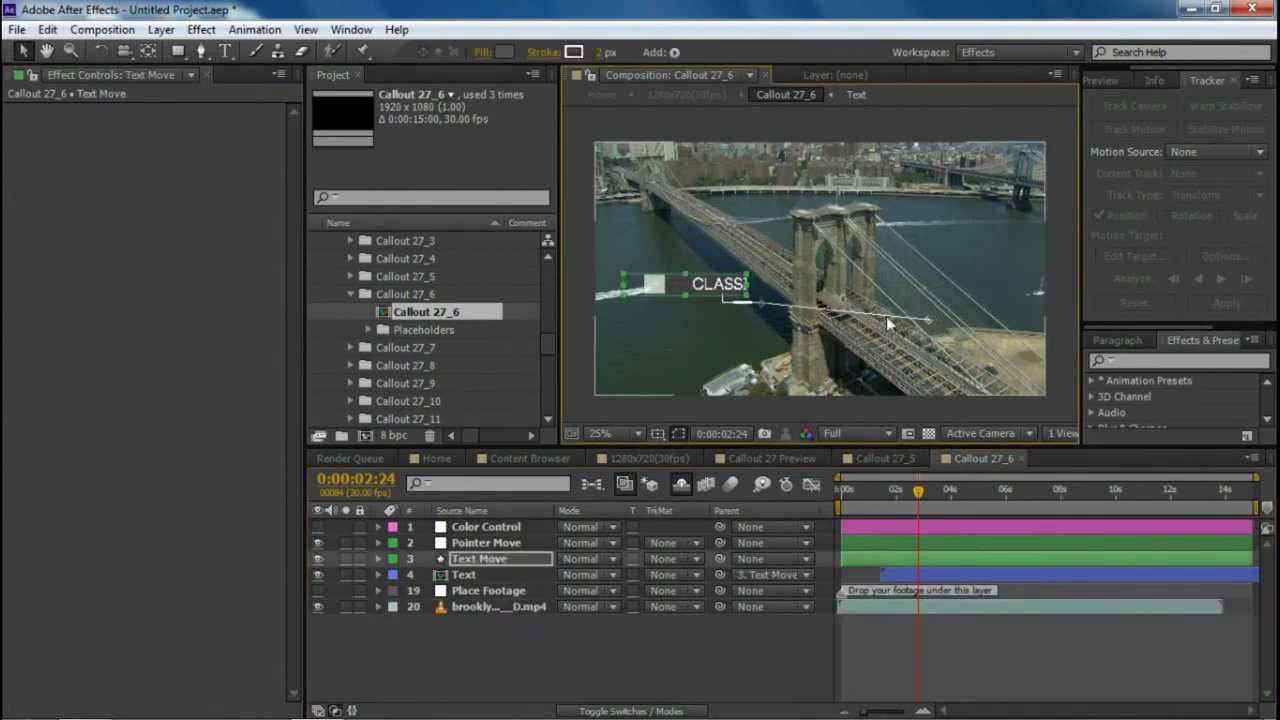
pyautogui.click(941, 332)
pyautogui.moveTo(942, 337); pyautogui.dragTo(724, 322)
pyautogui.scroll(2, 860, 338)
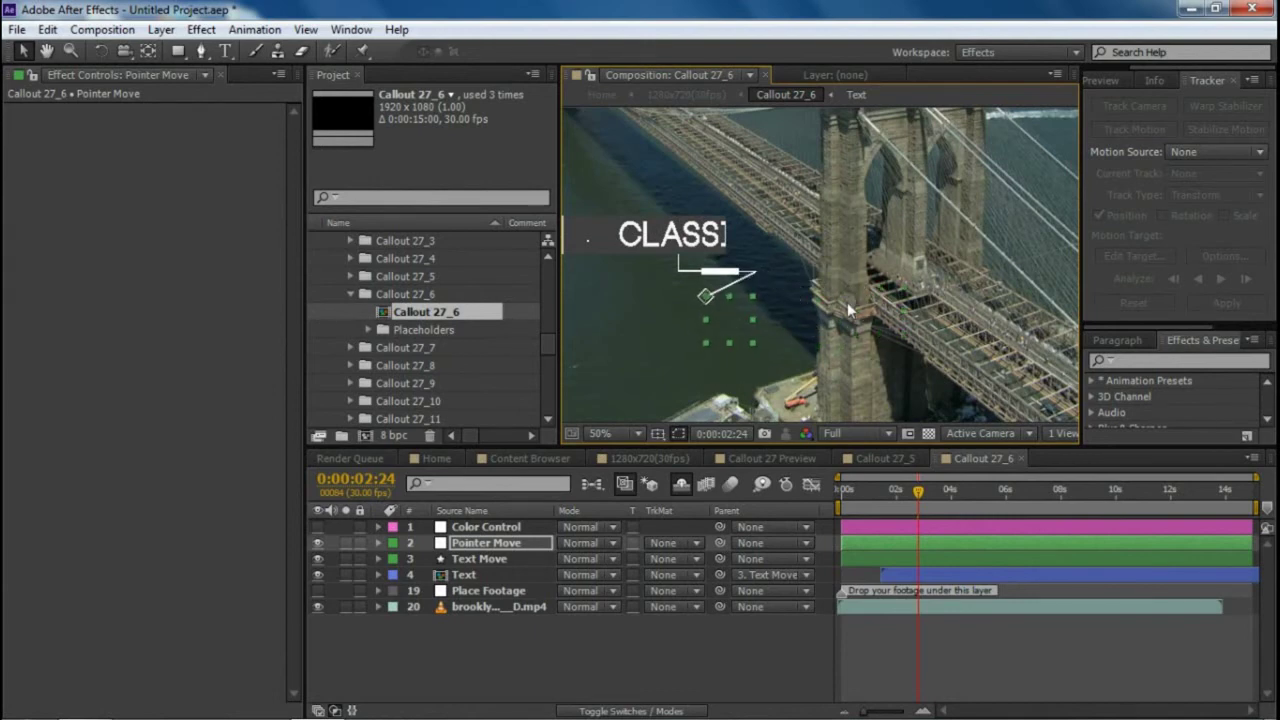
pyautogui.scroll(-1, 890, 290)
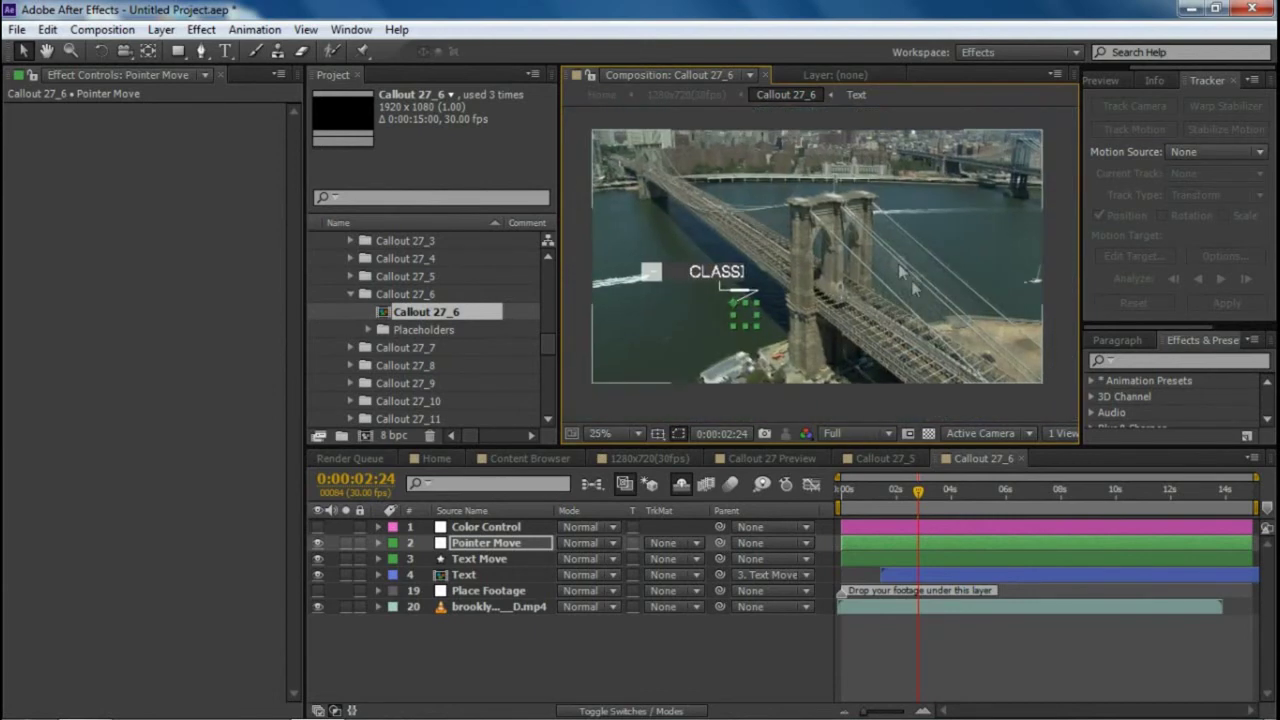
# Start Track Motion on the bridge footage in Callout 27_6 and place the track point on the tower's lower left edge
pyautogui.click(499, 606)
pyautogui.click(1134, 129)
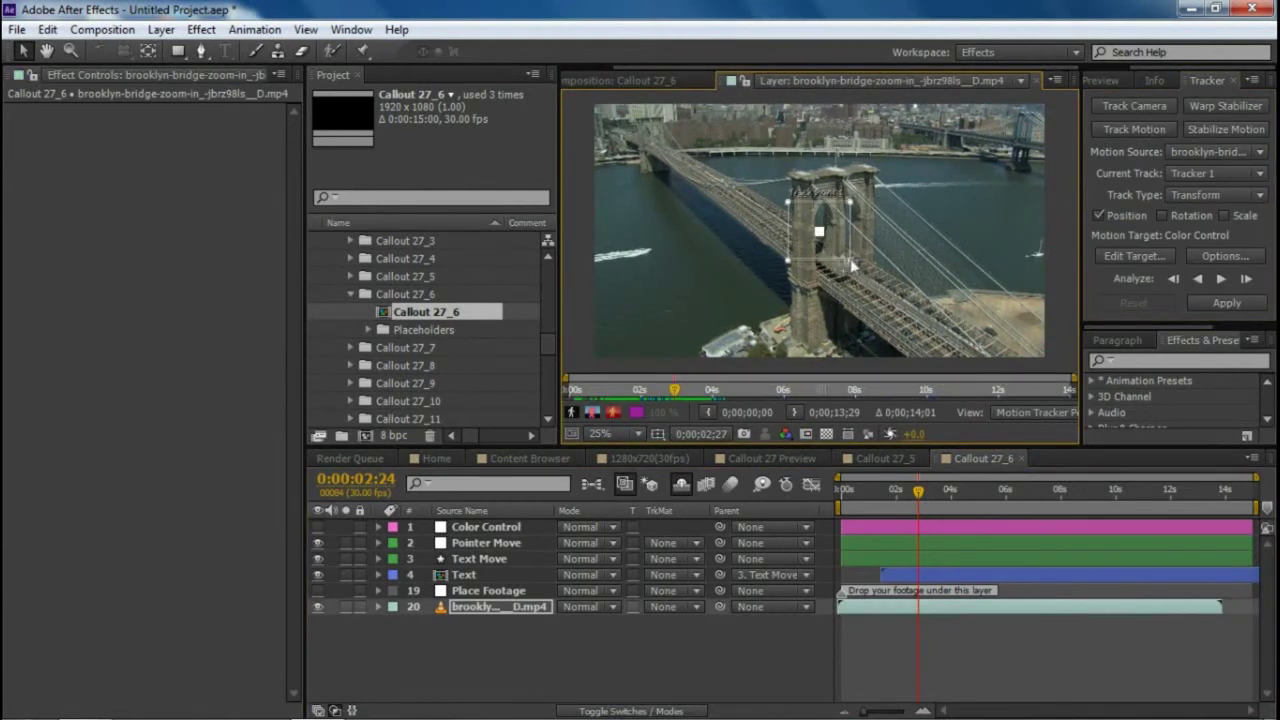
pyautogui.scroll(2, 822, 240)
pyautogui.moveTo(856, 265); pyautogui.dragTo(795, 332)
pyautogui.scroll(-2, 826, 270)
# Refine the track point on the tower at the start of the footage and analyze forward to about 0:00:04:07
pyautogui.moveTo(886, 488); pyautogui.dragTo(766, 486)
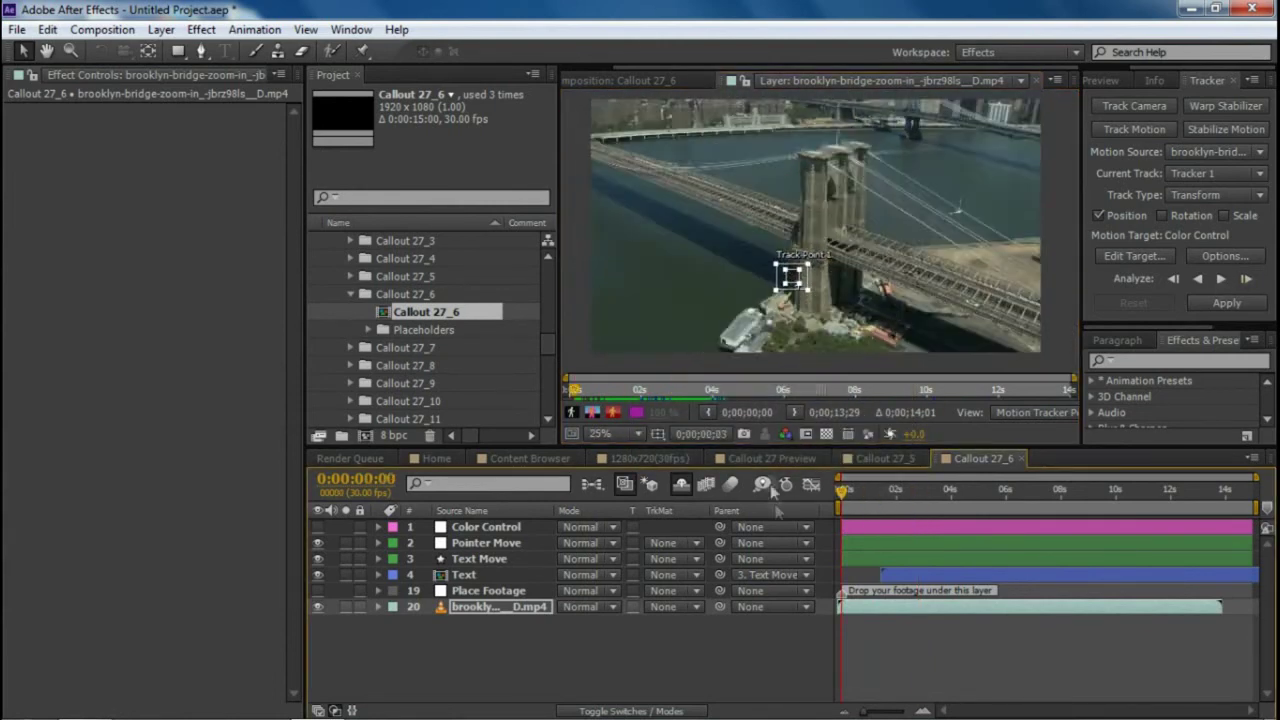
pyautogui.scroll(3, 870, 284)
pyautogui.scroll(-1, 870, 286)
pyautogui.moveTo(856, 284); pyautogui.dragTo(854, 274)
pyautogui.scroll(-2, 854, 274)
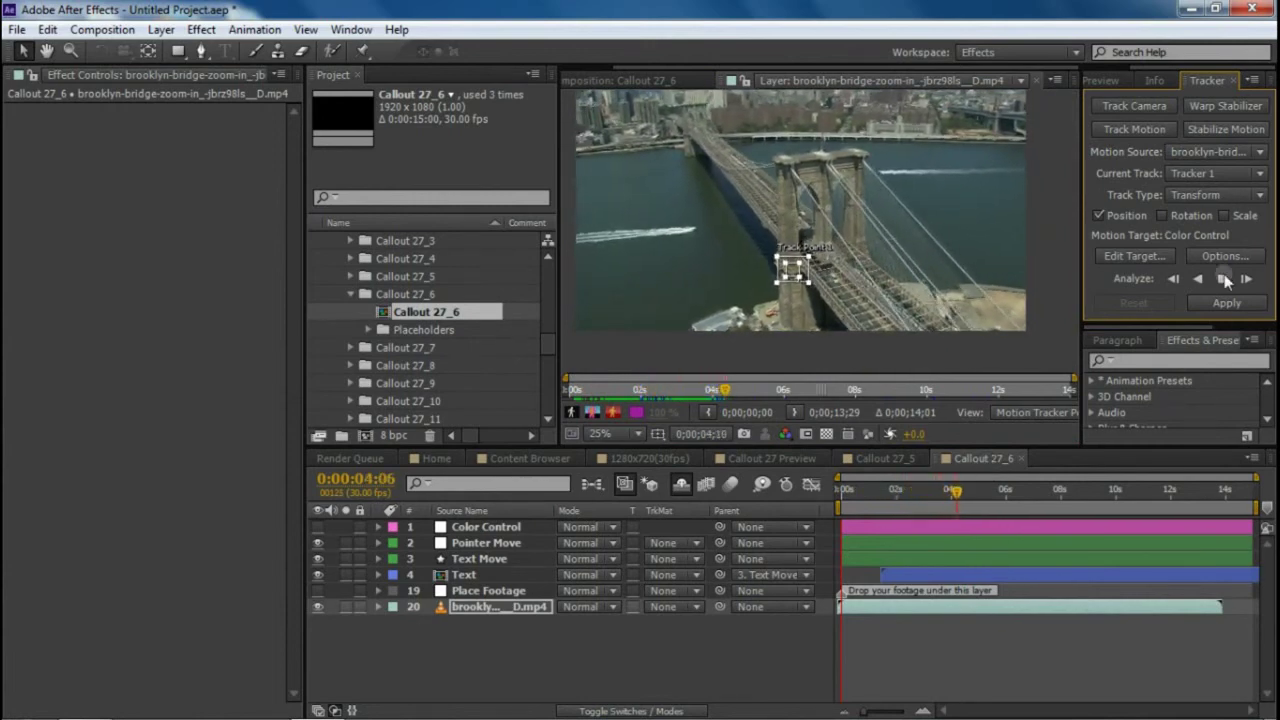
# Apply the tower track to the Pointer Move layer and delete the bridge footage from Callout 27_6
pyautogui.click(1227, 303)
pyautogui.click(632, 279)
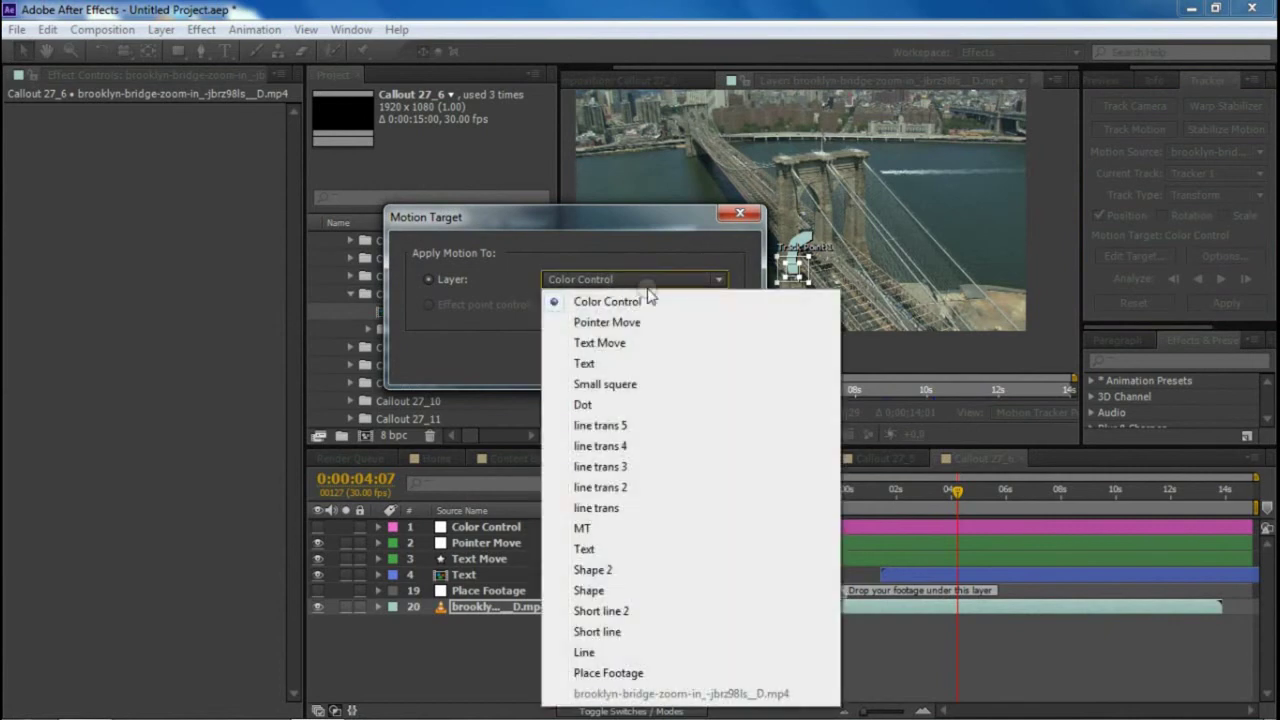
pyautogui.click(625, 322)
pyautogui.click(595, 359)
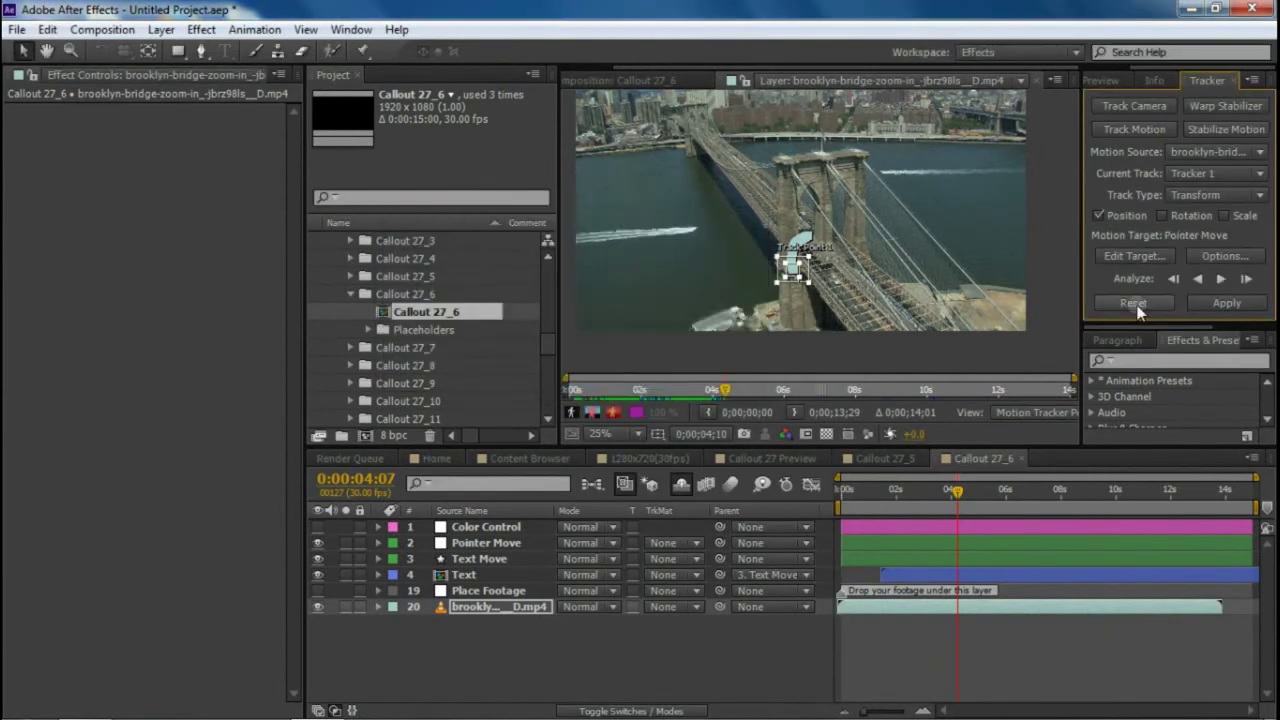
pyautogui.click(1228, 304)
pyautogui.click(608, 389)
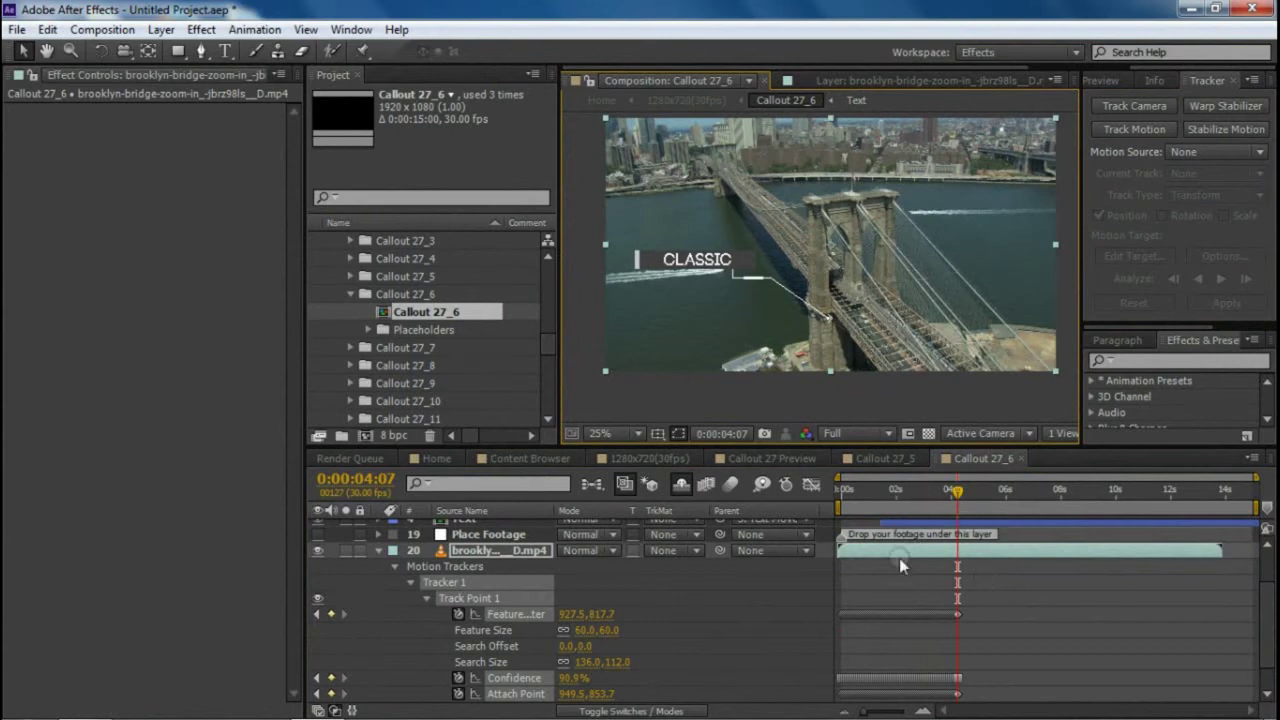
pyautogui.press('Delete')
# Add a Position keyframe to the Text Move layer of Callout 27_6 at 0:00:00:00
pyautogui.moveTo(931, 493); pyautogui.dragTo(843, 492)
pyautogui.click(734, 265)
pyautogui.click(475, 560)
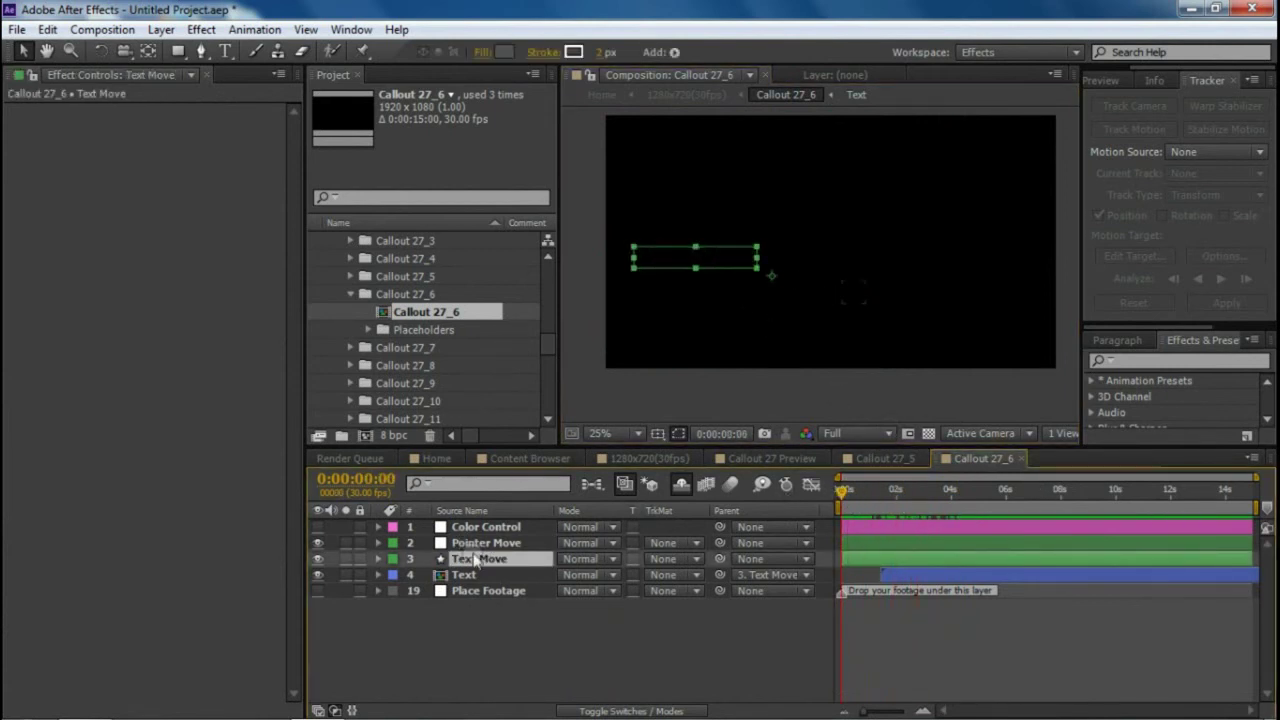
pyautogui.press('p')
pyautogui.click(426, 575)
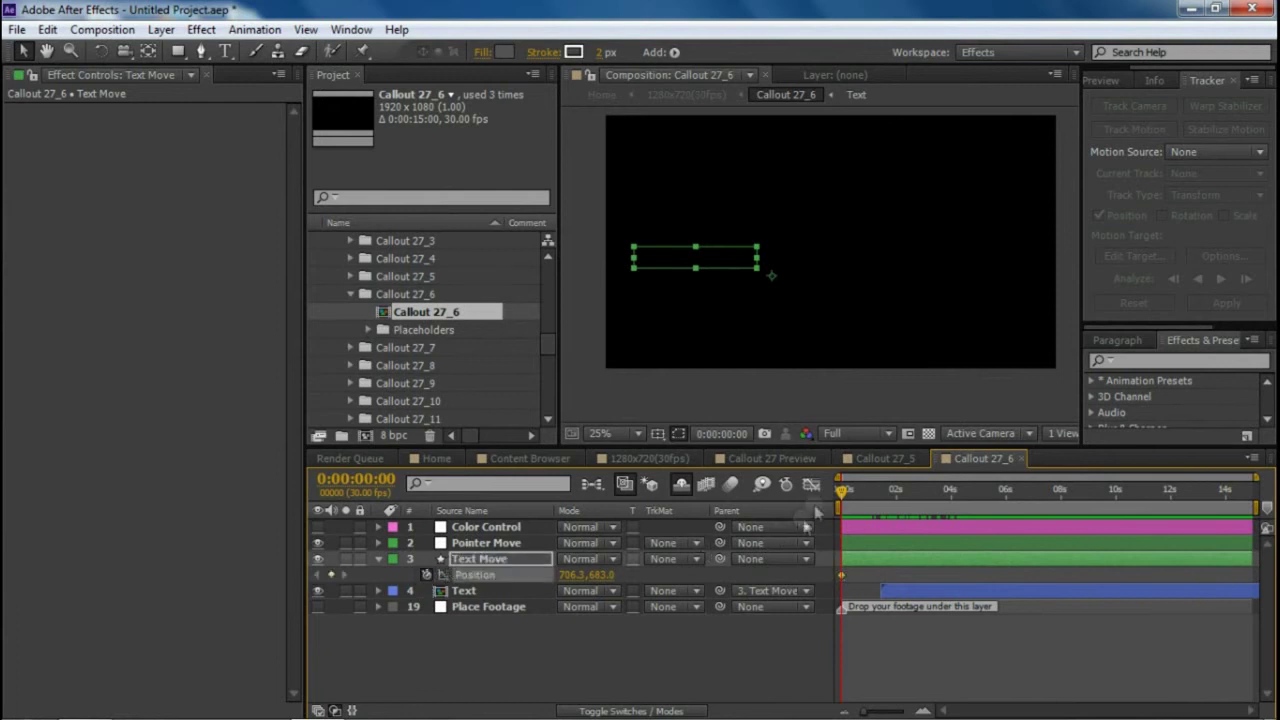
# Reposition Text Move to follow the pointer with a Position keyframe at 0:00:04:13, and check the motion back to 0:00:01:24
pyautogui.moveTo(880, 505); pyautogui.dragTo(963, 500)
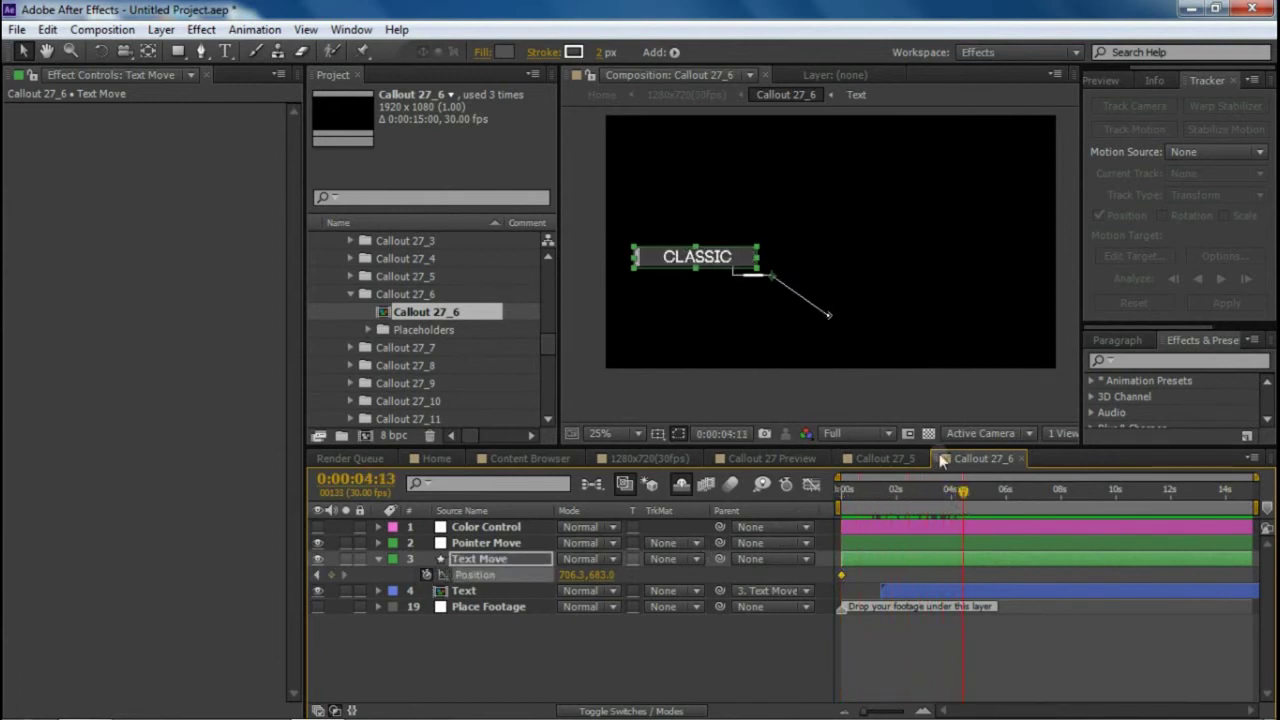
pyautogui.moveTo(728, 262); pyautogui.dragTo(736, 306)
pyautogui.moveTo(979, 488); pyautogui.dragTo(940, 513)
pyautogui.press('k')
pyautogui.moveTo(738, 328); pyautogui.dragTo(731, 268)
pyautogui.moveTo(938, 502); pyautogui.dragTo(893, 515)
pyautogui.click(1063, 642)
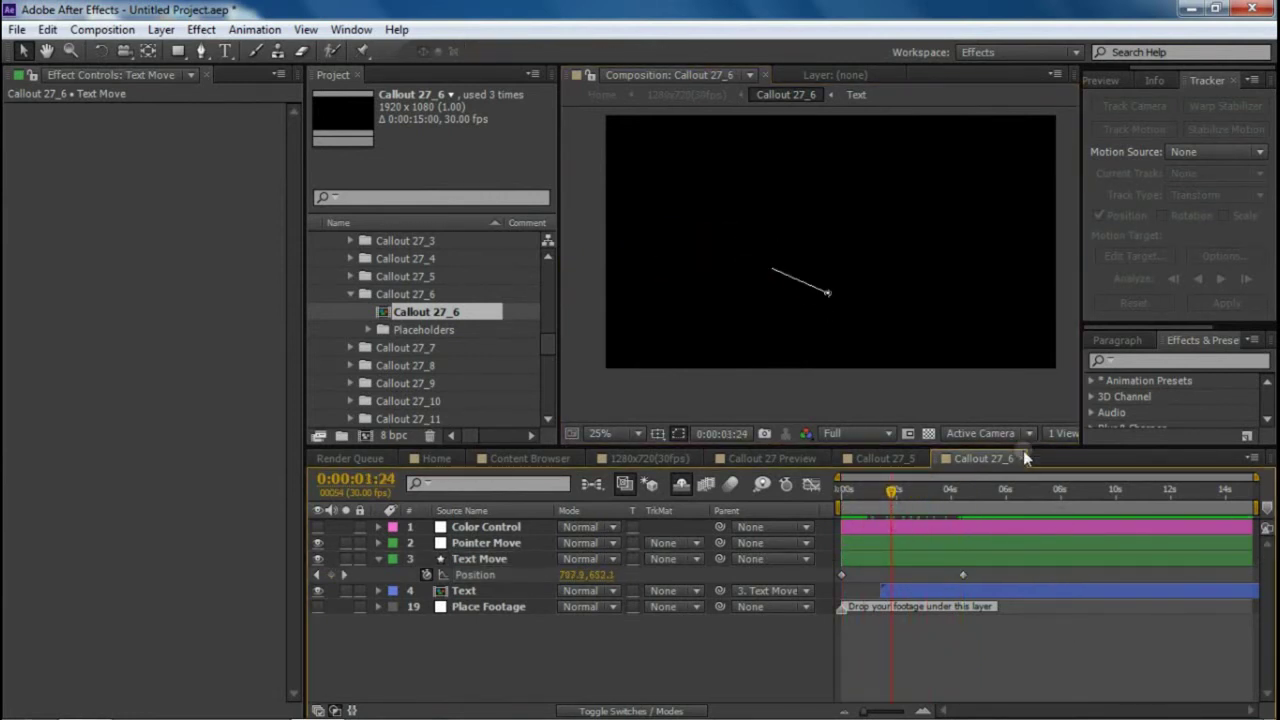
# Close Callout 27_6 and Callout 27_5, return to 1280x720(30fps) and reorder it after Callout 27 Preview
pyautogui.click(1023, 458)
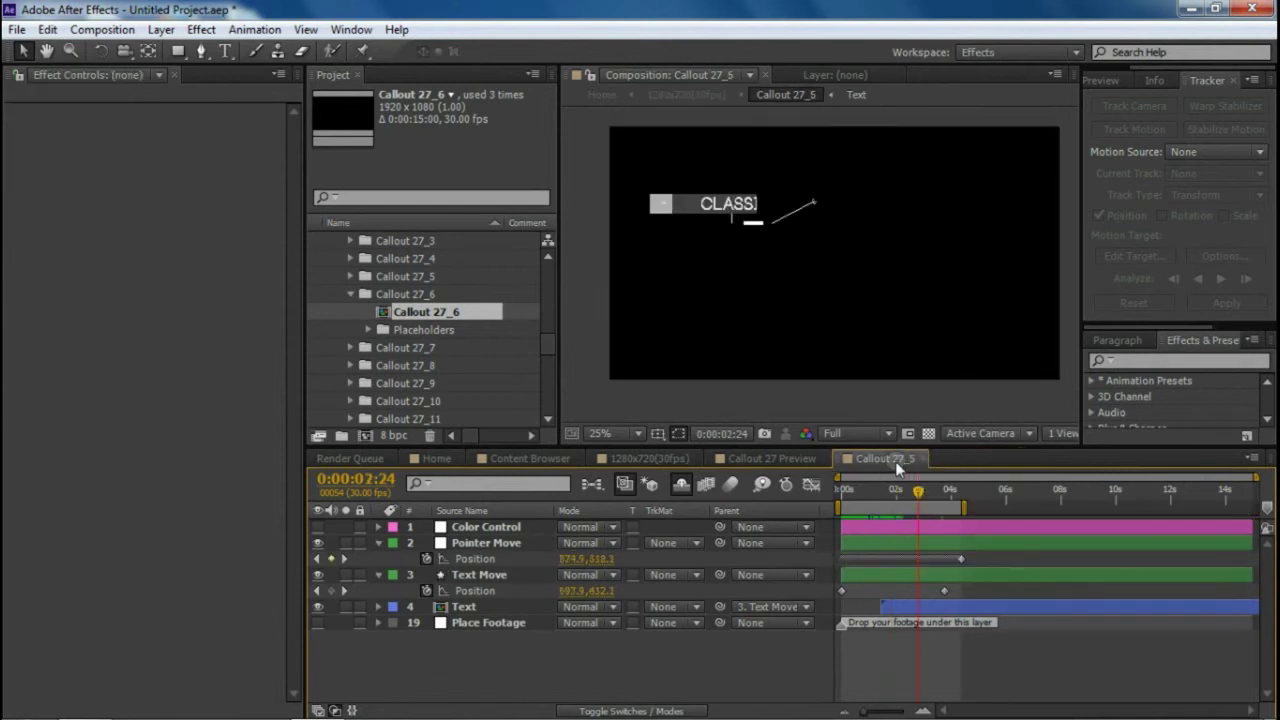
pyautogui.click(924, 458)
pyautogui.click(648, 458)
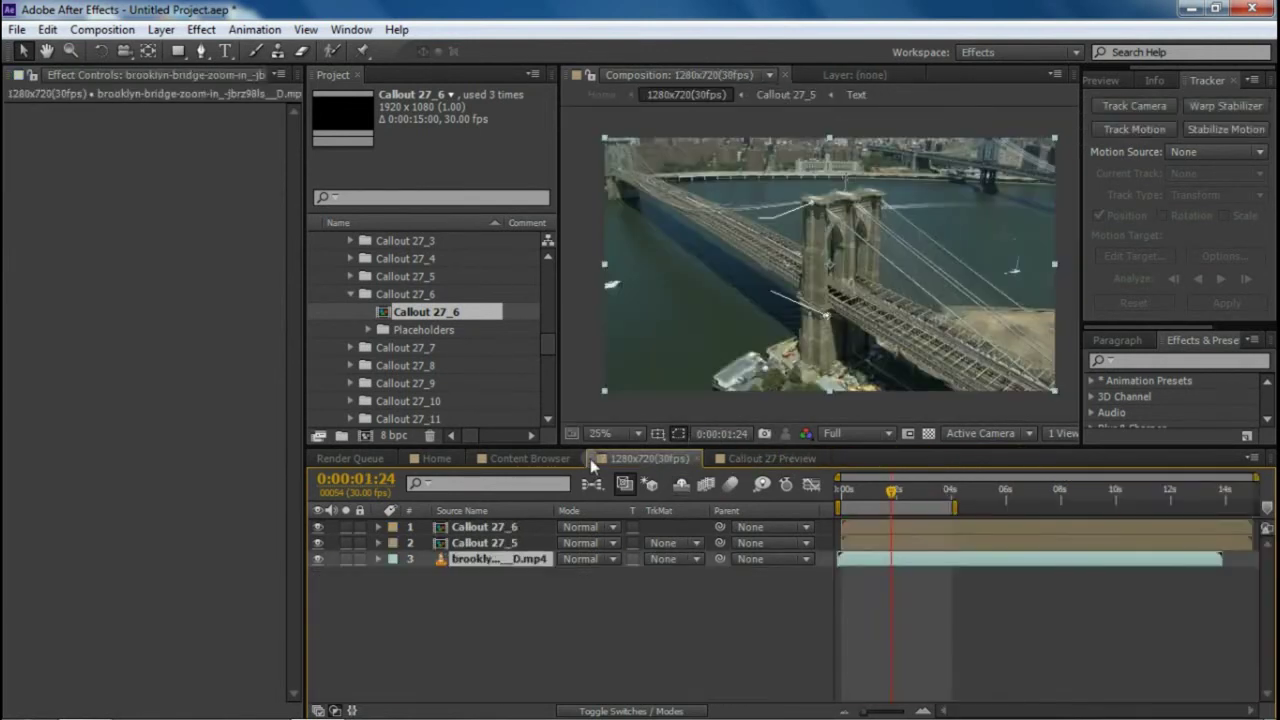
pyautogui.moveTo(842, 362); pyautogui.dragTo(828, 352)
pyautogui.moveTo(648, 458); pyautogui.dragTo(776, 457)
# Check both callouts over the bridge footage in 1280x720(30fps), ending at 0:00:02:05
pyautogui.moveTo(896, 332); pyautogui.dragTo(893, 333)
pyautogui.moveTo(891, 491); pyautogui.dragTo(899, 507)
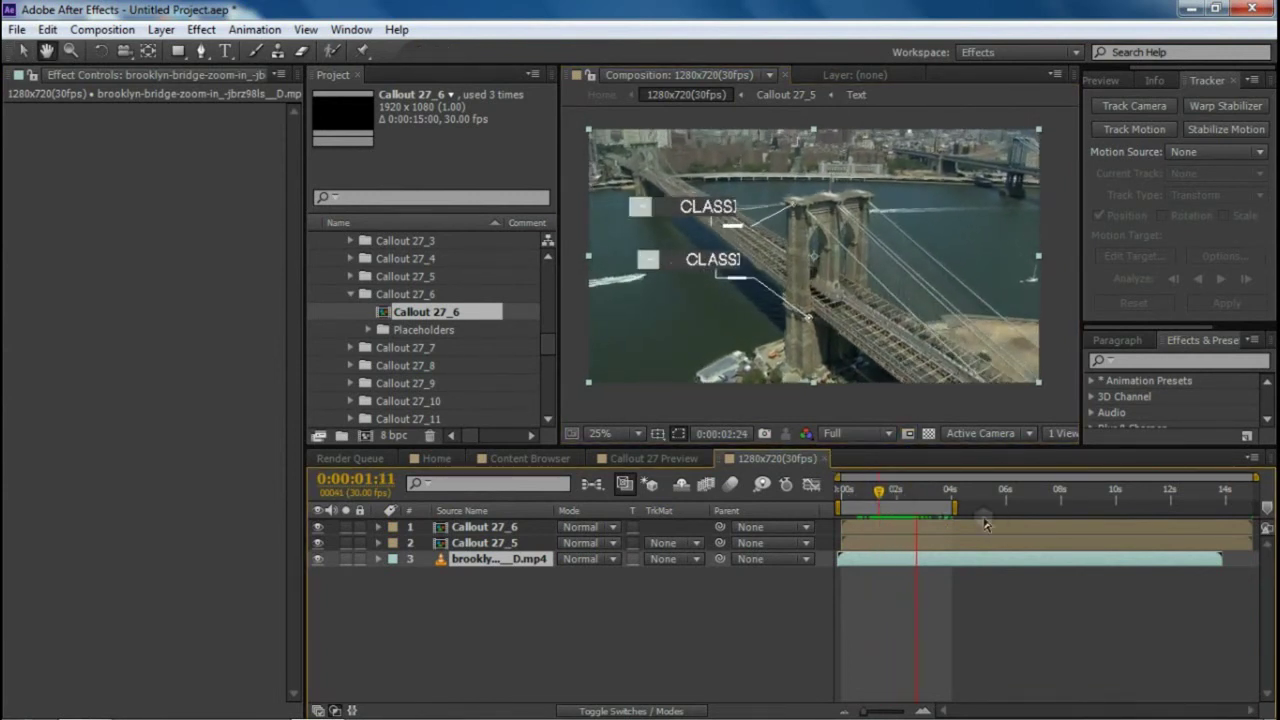
pyautogui.click(900, 491)
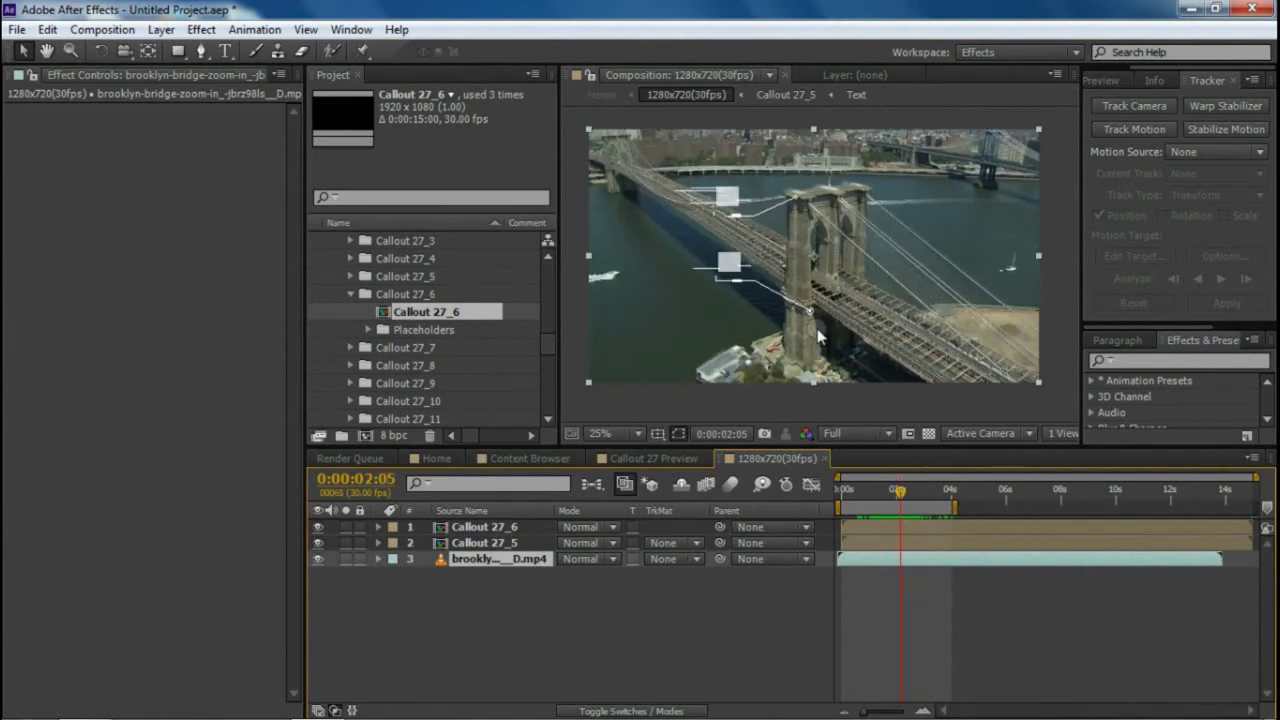
# Collapse the Callout 27_6 and Callout 27 folders in the project
pyautogui.doubleClick(366, 295)
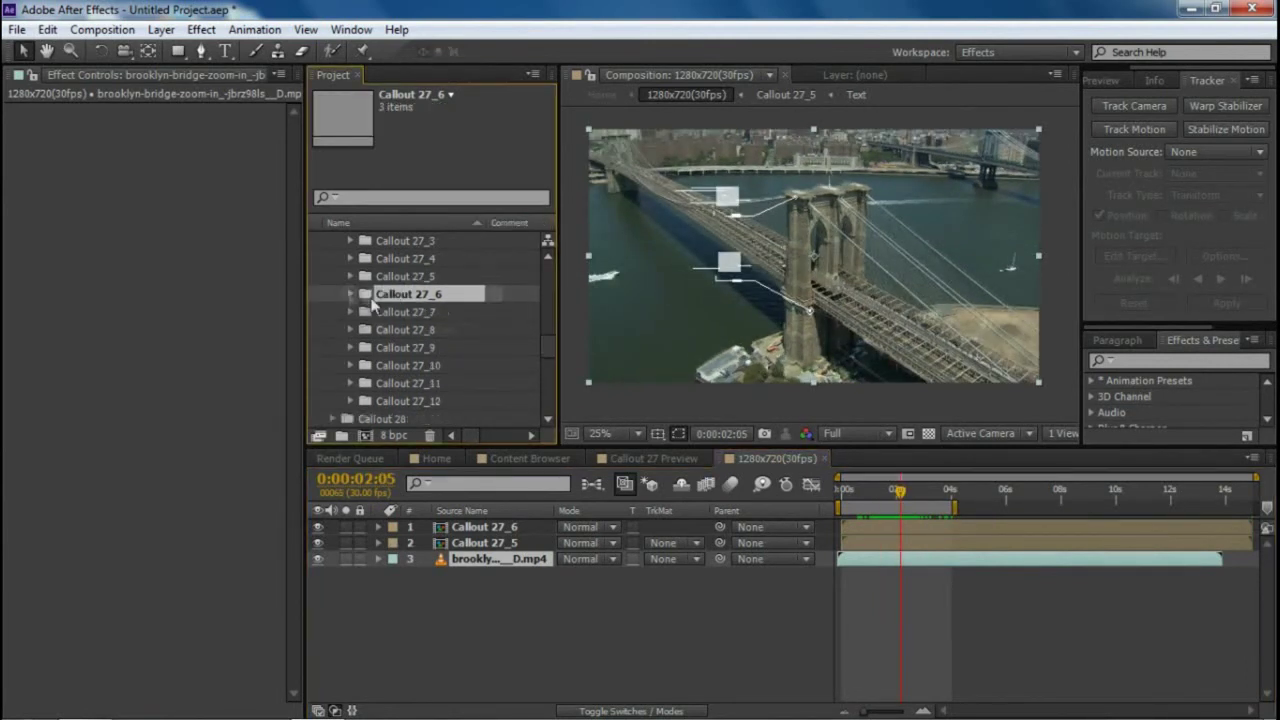
pyautogui.scroll(4, 392, 302)
pyautogui.scroll(-2, 393, 310)
pyautogui.click(393, 295)
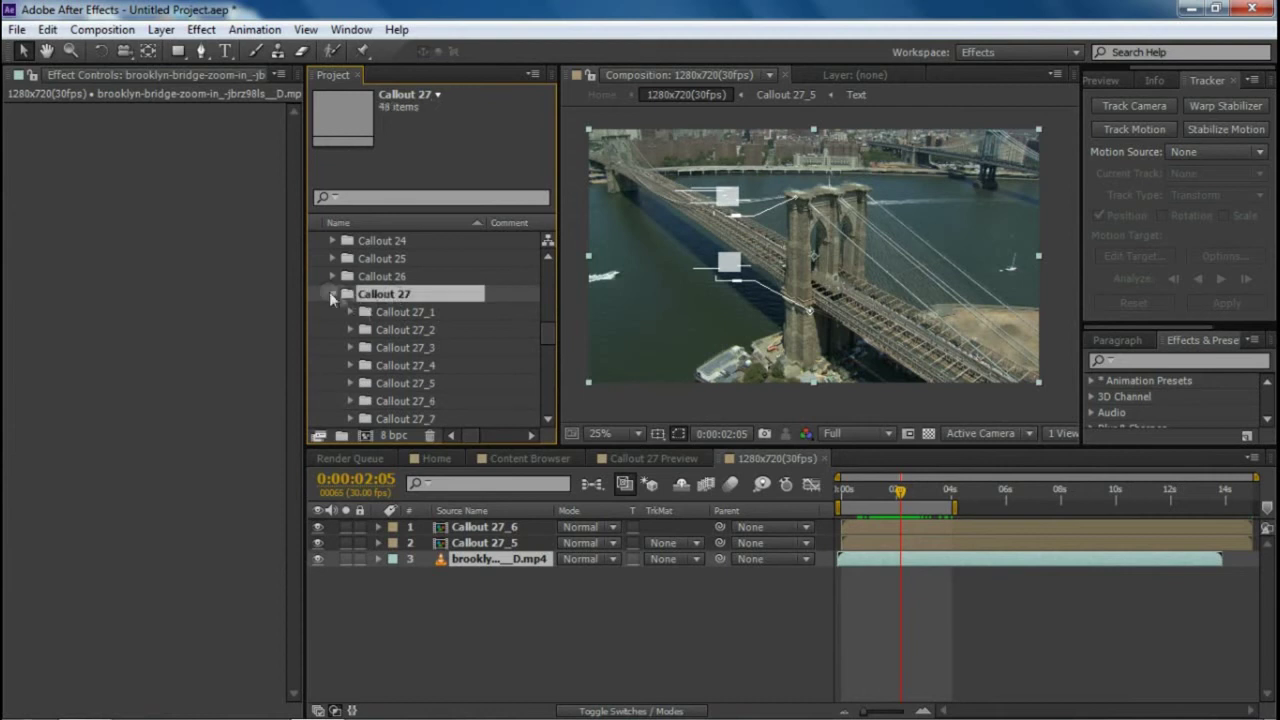
pyautogui.click(331, 293)
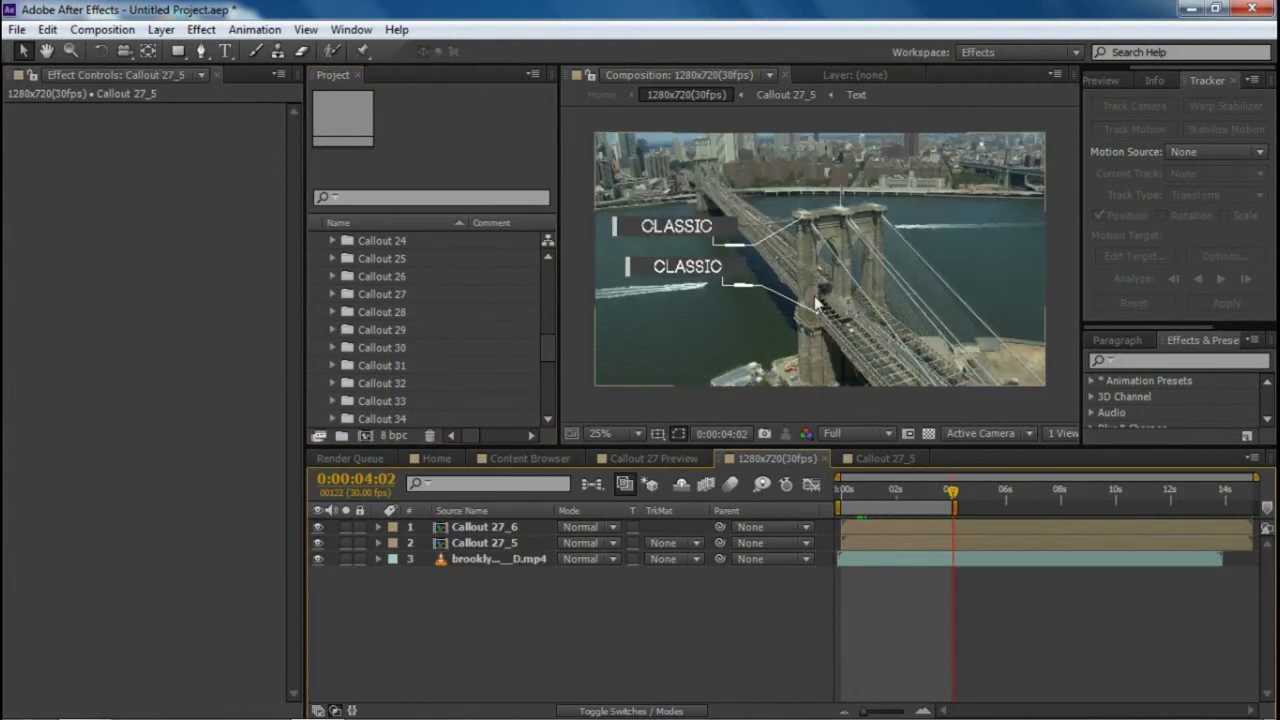
# Open Callout 27_5 and remove the Position keyframes from its Pointer Move and Text Move layers
pyautogui.click(810, 318)
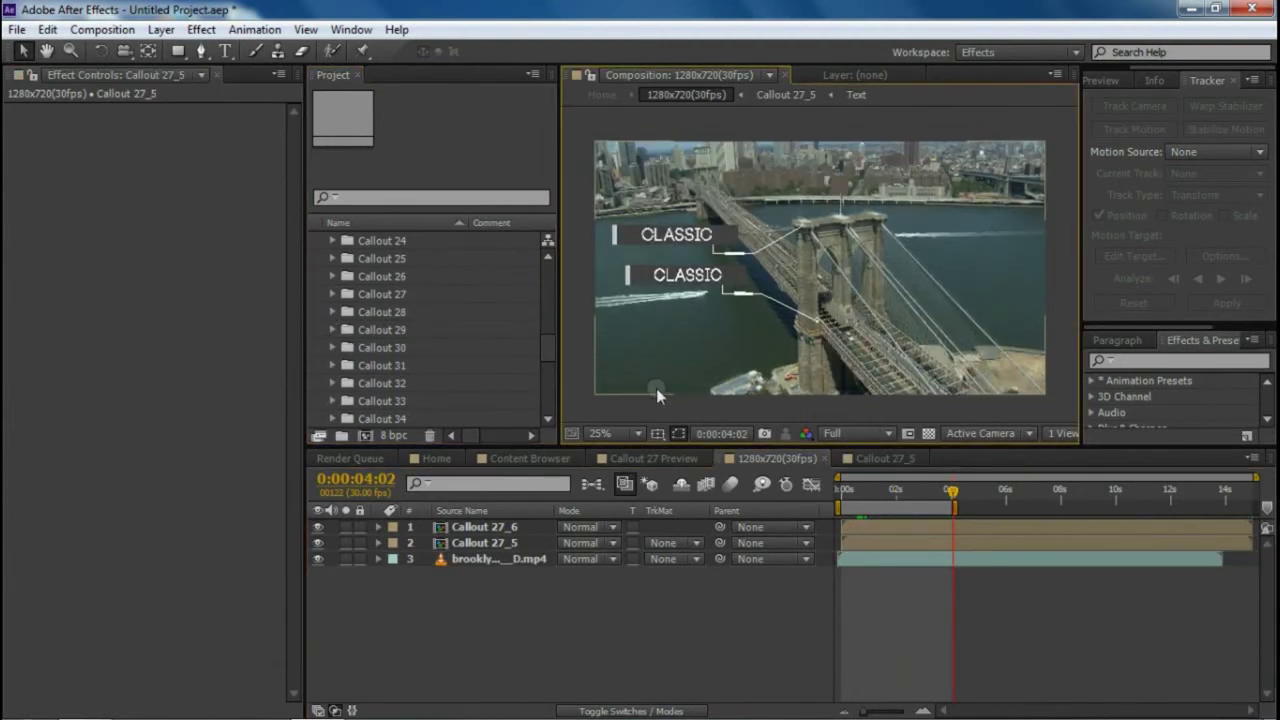
pyautogui.moveTo(846, 288); pyautogui.dragTo(842, 292)
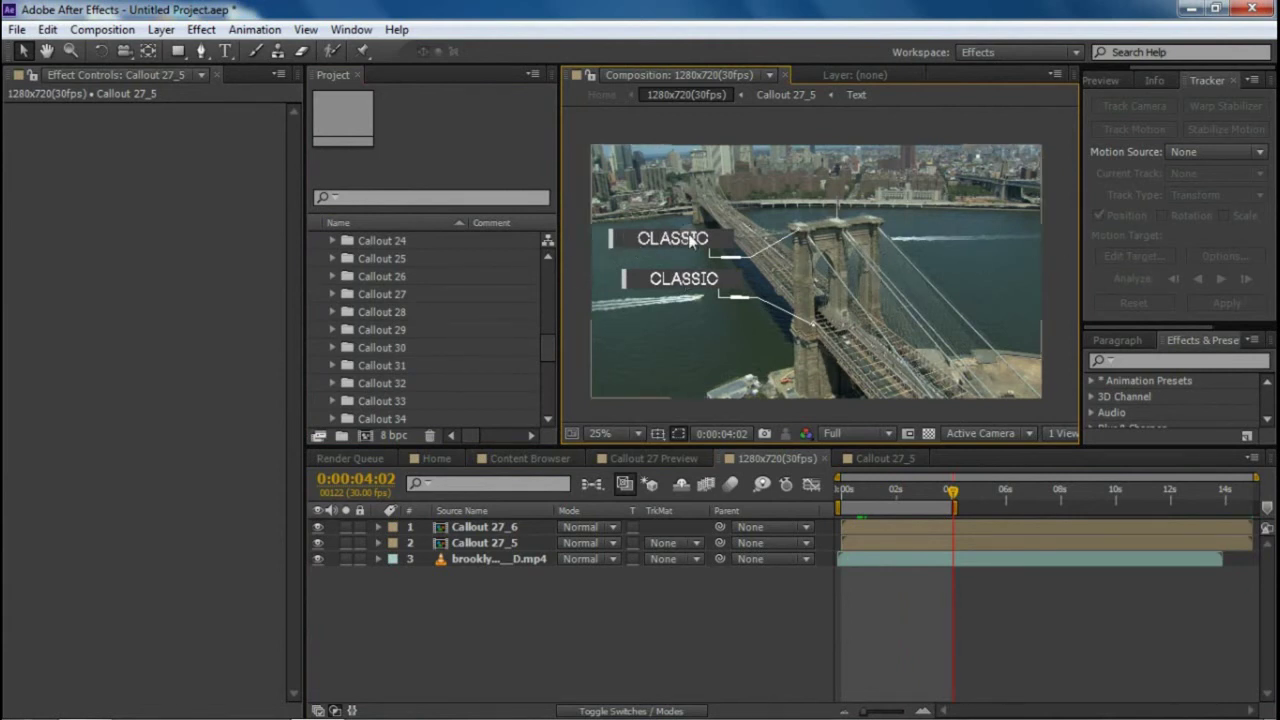
pyautogui.doubleClick(757, 295)
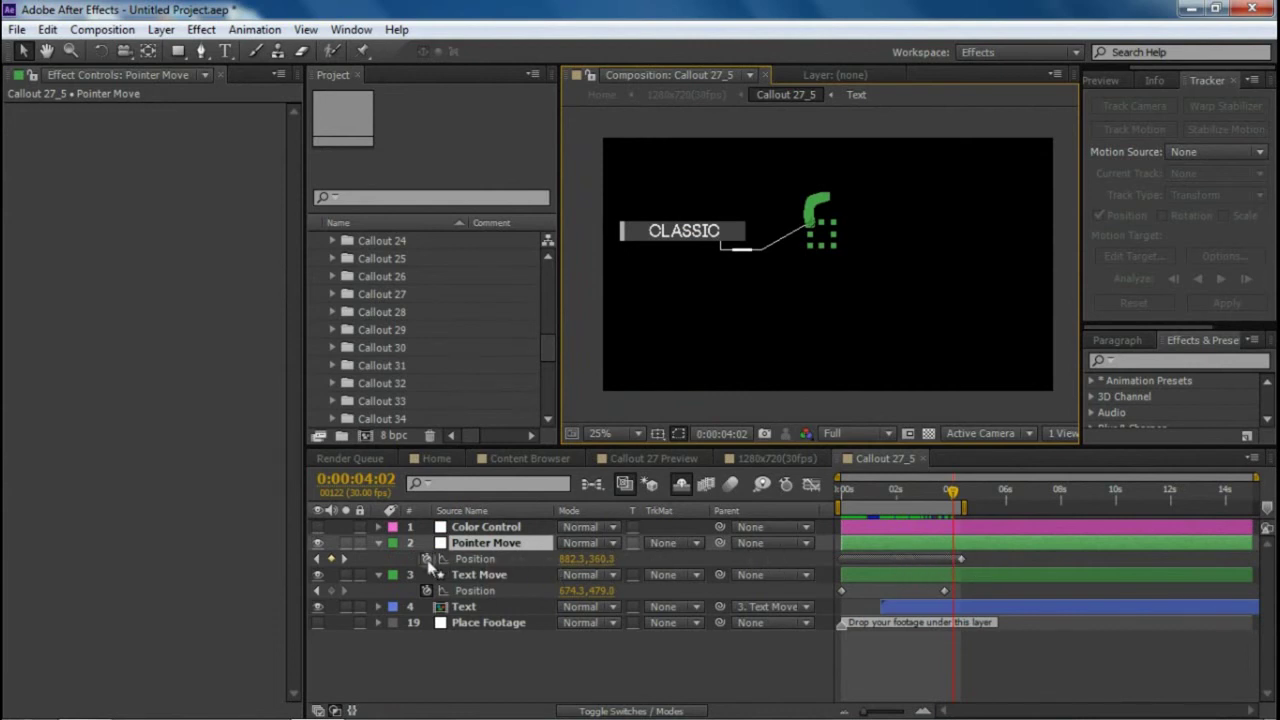
pyautogui.click(475, 575)
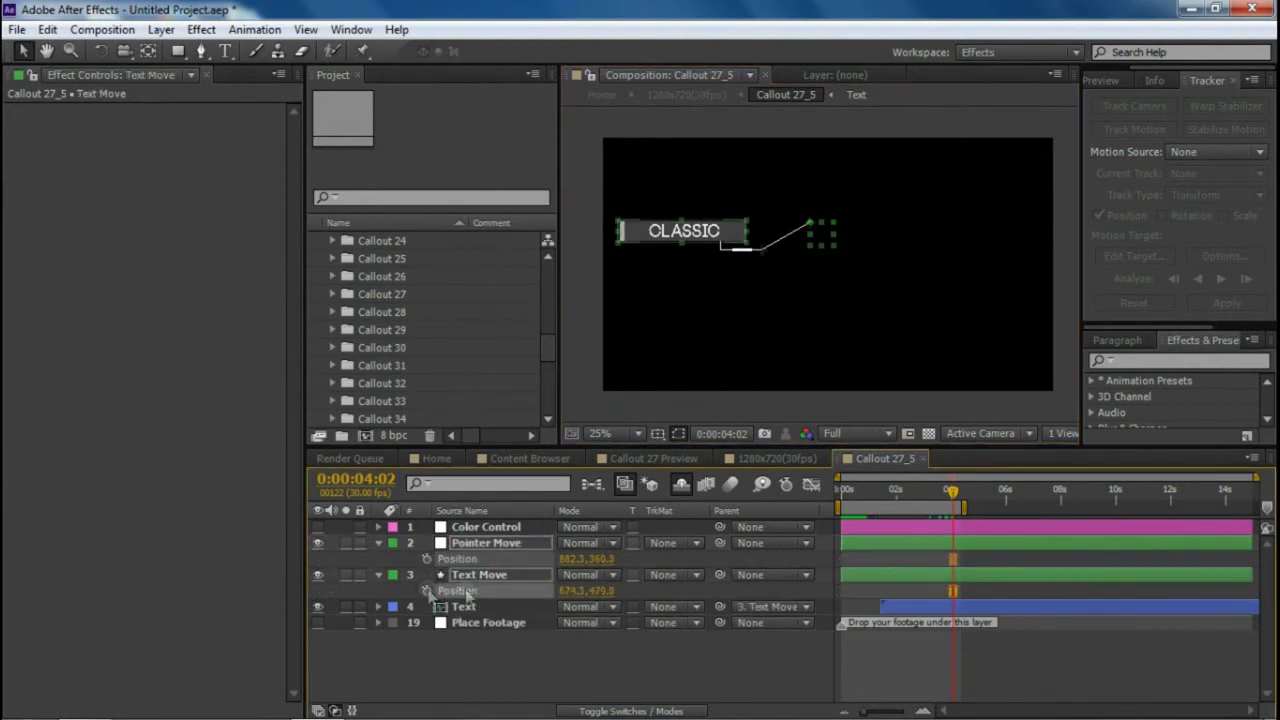
pyautogui.keyDown('ctrl'); pyautogui.click(486, 543); pyautogui.keyUp('ctrl')
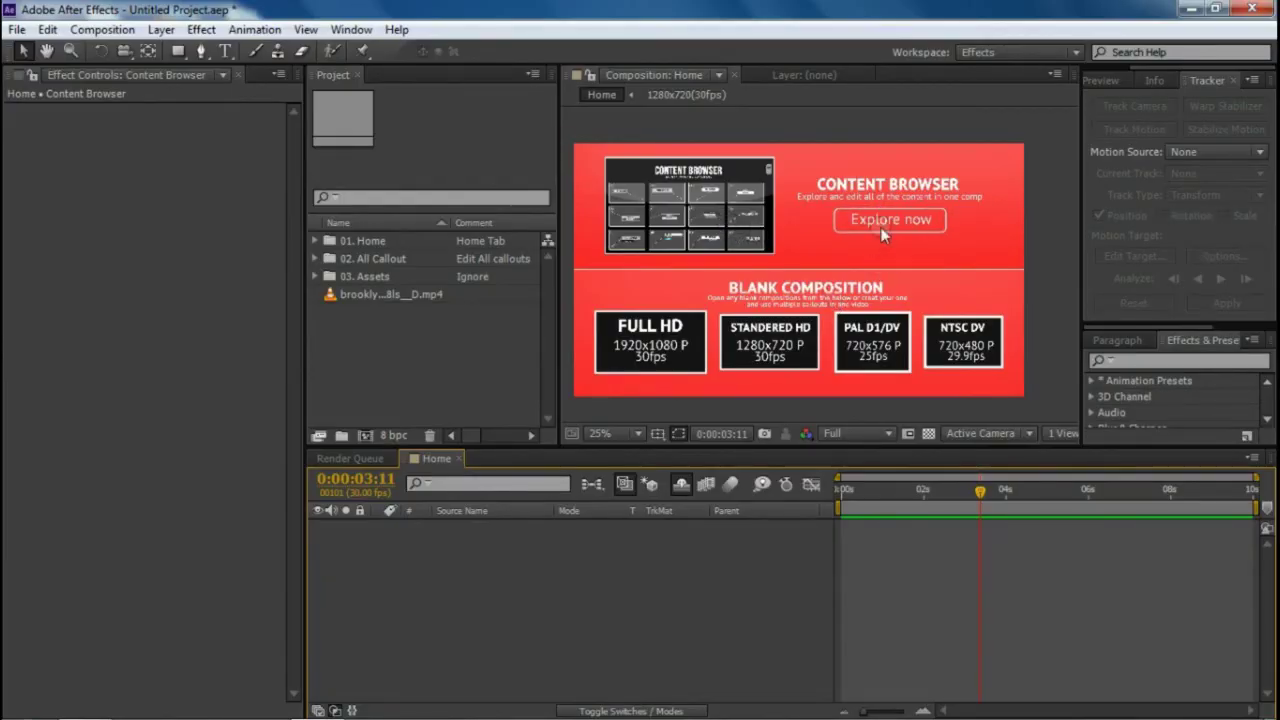
# Open Callout 4_1 through the Content Browser's Callout 4 Preview and check its animation up to 0:00:05:16
pyautogui.doubleClick(872, 222)
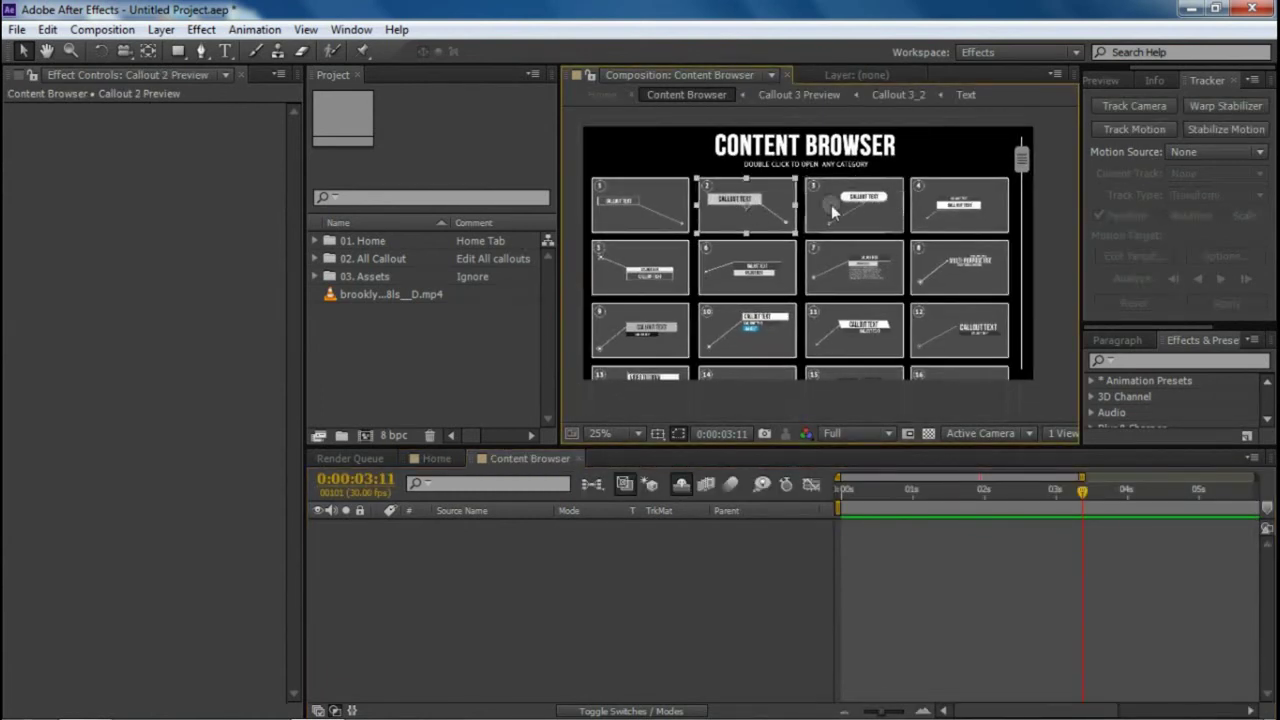
pyautogui.click(832, 212)
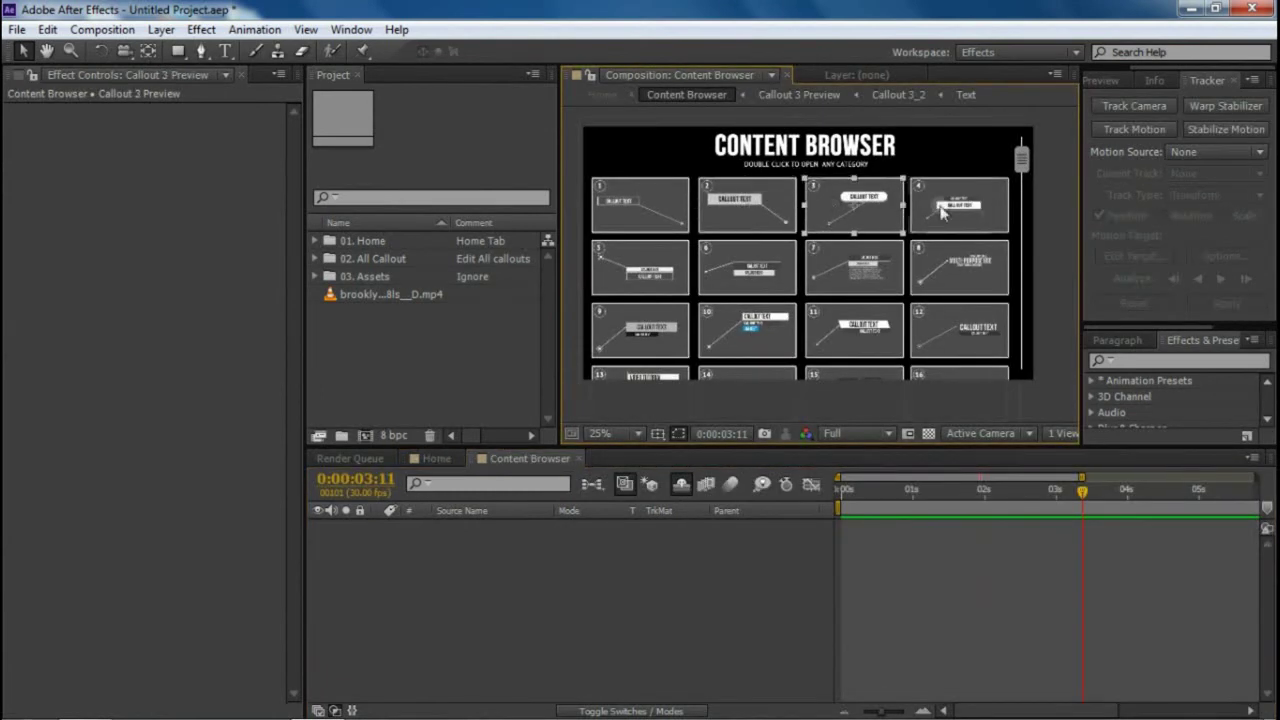
pyautogui.click(990, 218)
pyautogui.doubleClick(990, 218)
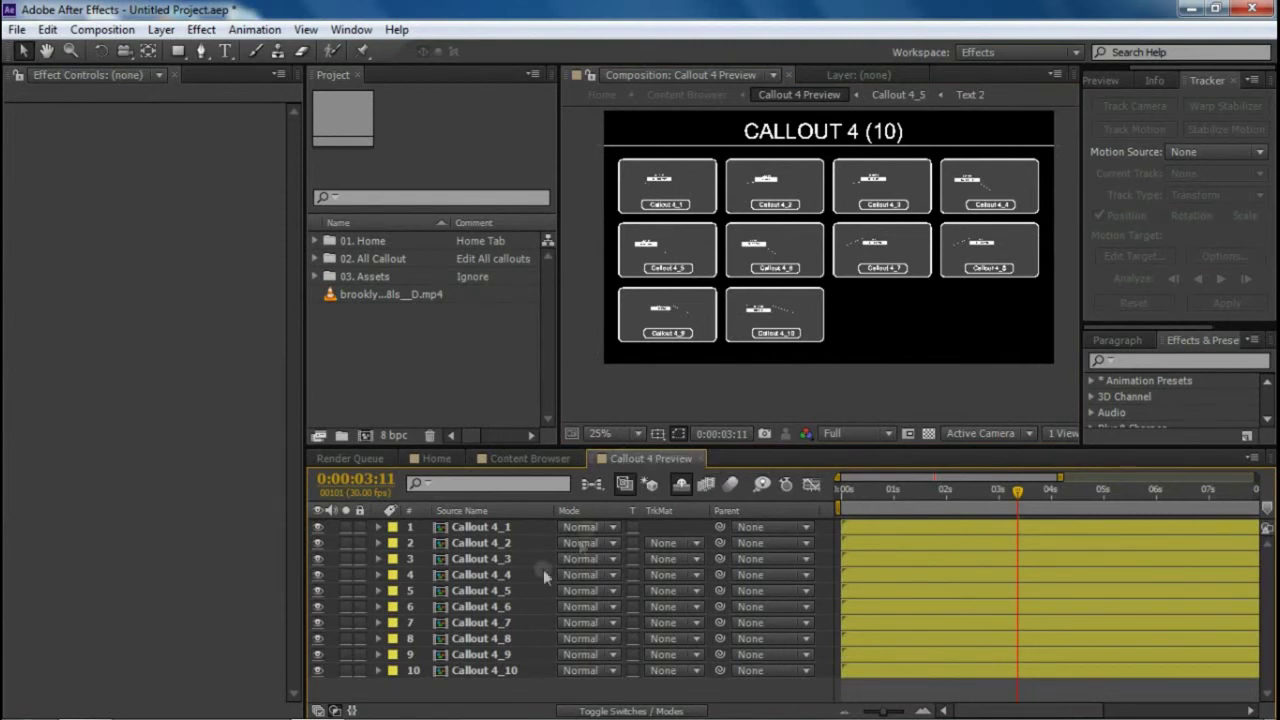
pyautogui.doubleClick(503, 526)
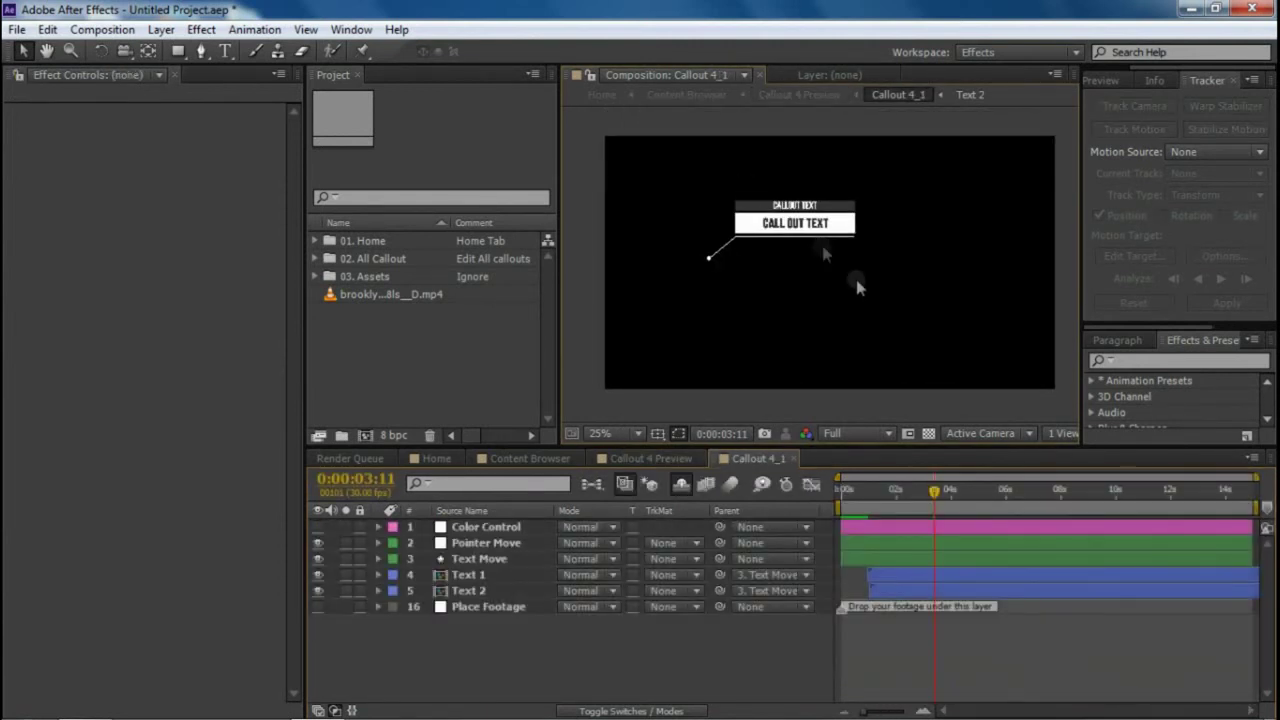
pyautogui.moveTo(862, 492); pyautogui.dragTo(993, 521)
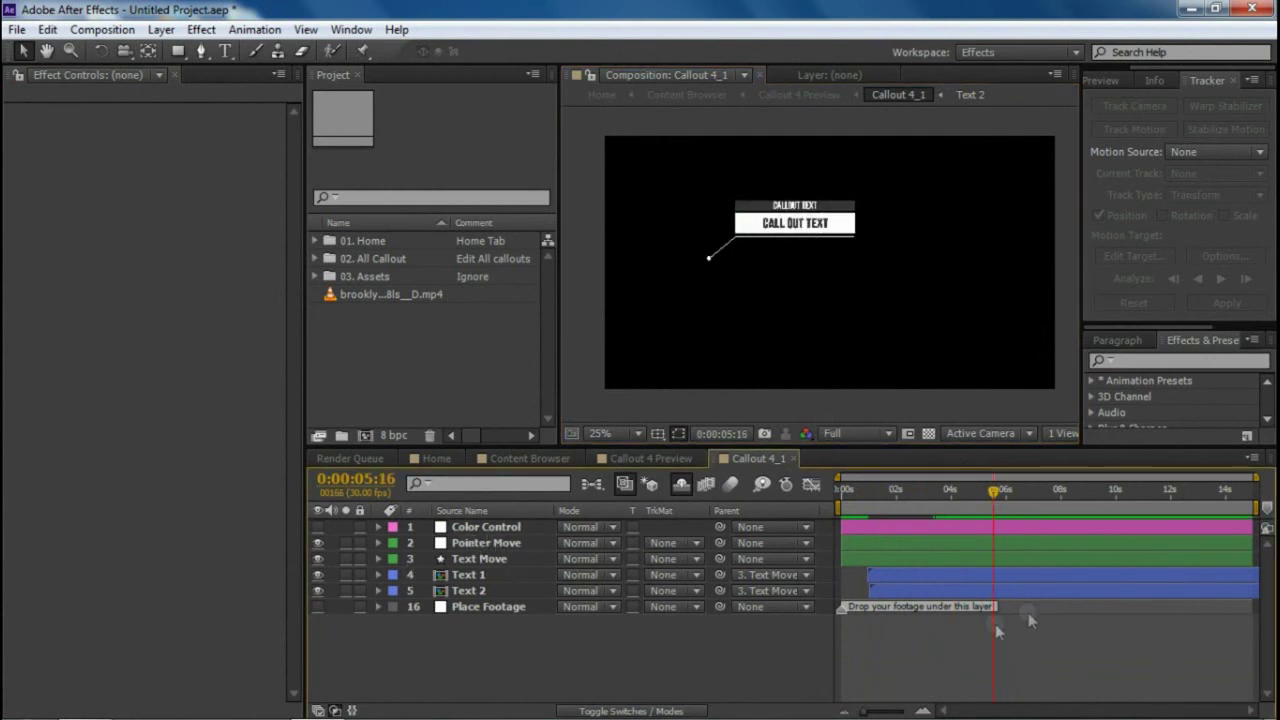
# Open the Text 1 composition of Callout 4_1 and replace its text with "CHANGE TEX T"
pyautogui.click(470, 575)
pyautogui.keyDown('shift'); pyautogui.click(482, 588); pyautogui.keyUp('shift')
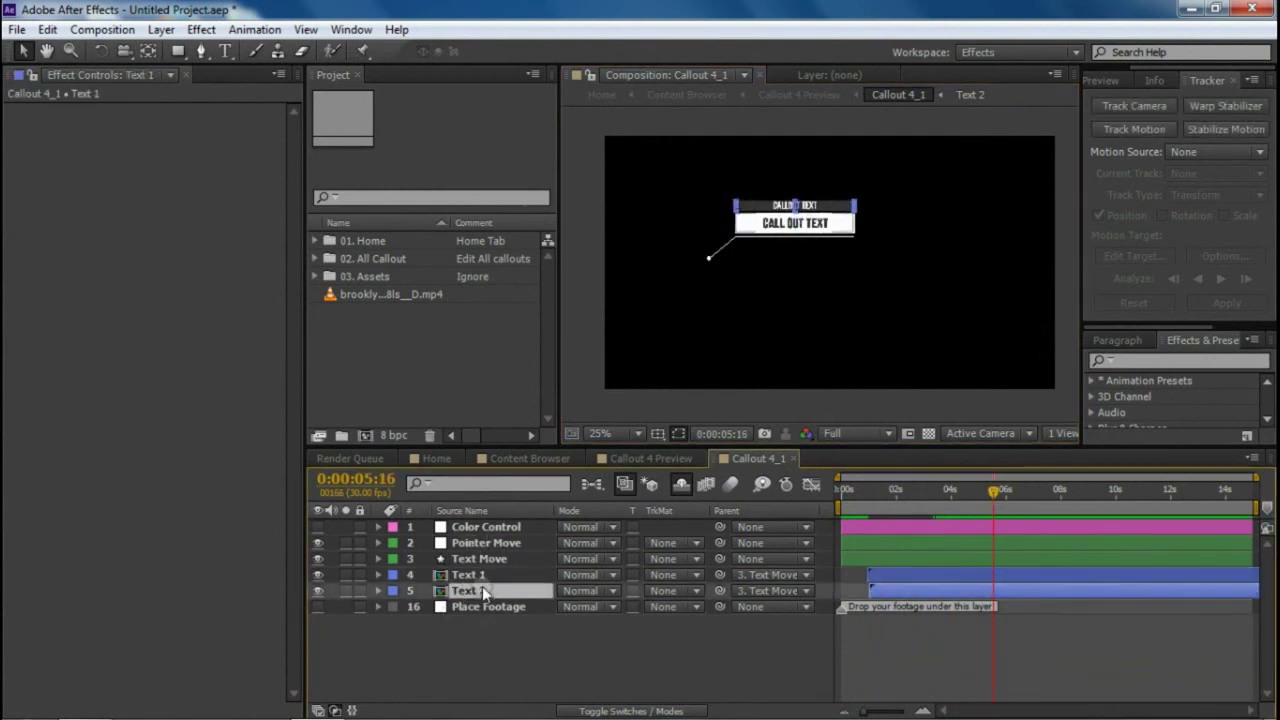
pyautogui.doubleClick(487, 576)
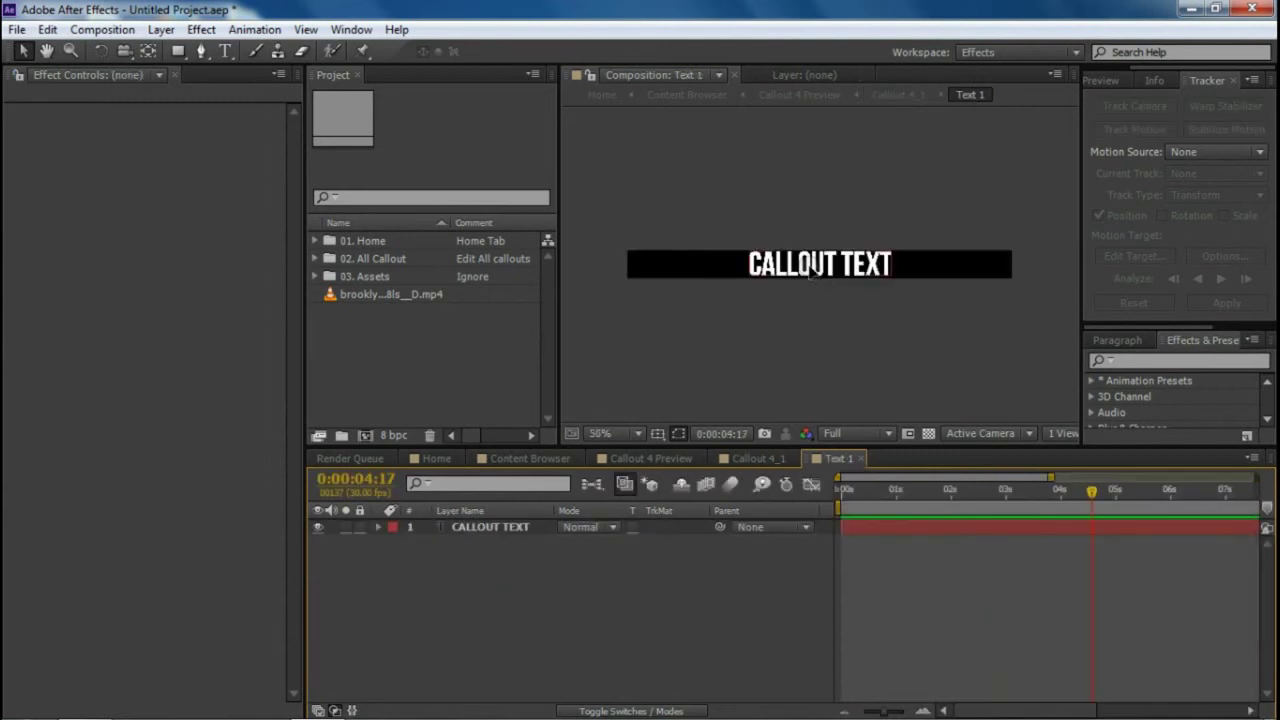
pyautogui.doubleClick(806, 265)
pyautogui.write('CHAN')
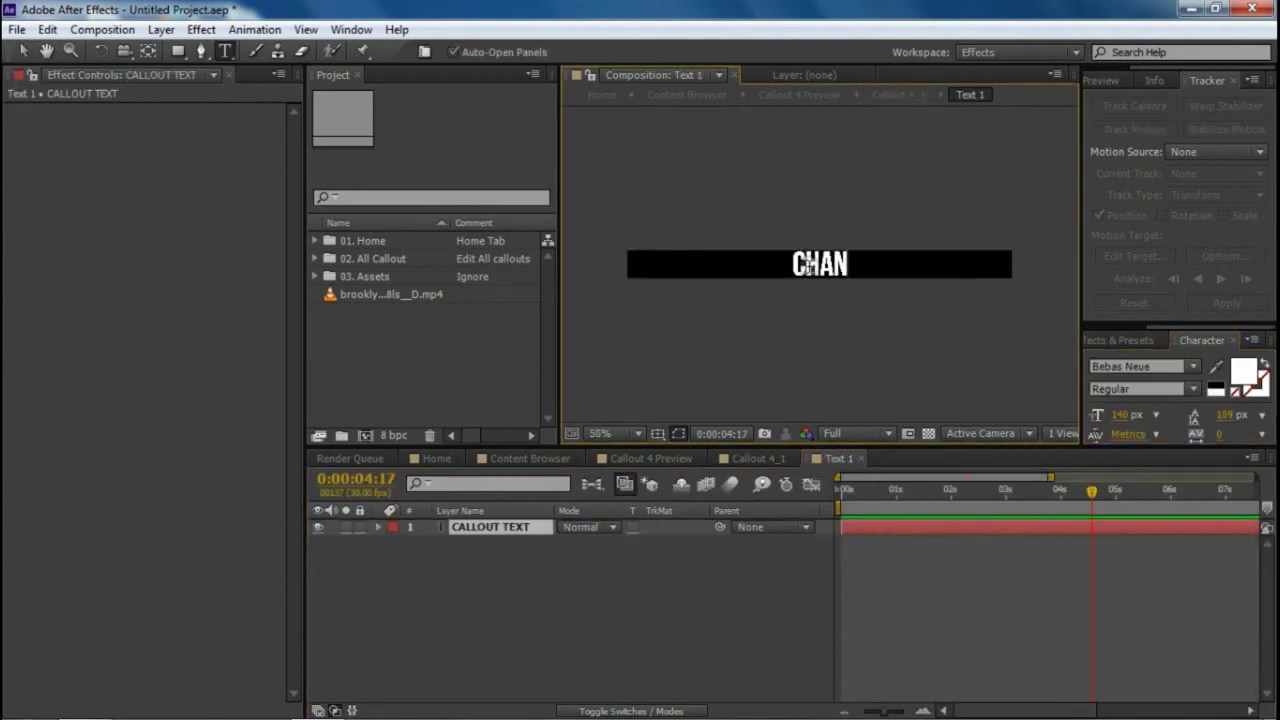
pyautogui.write('GE TEXT')
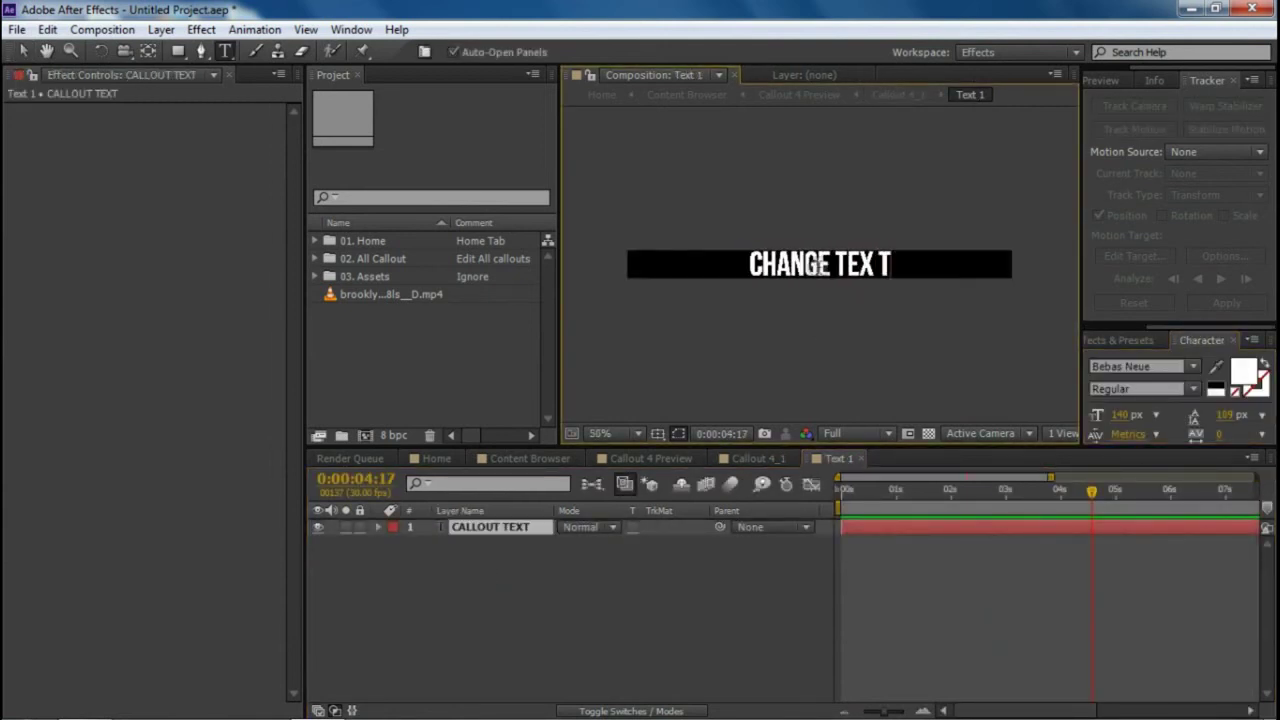
pyautogui.click(26, 52)
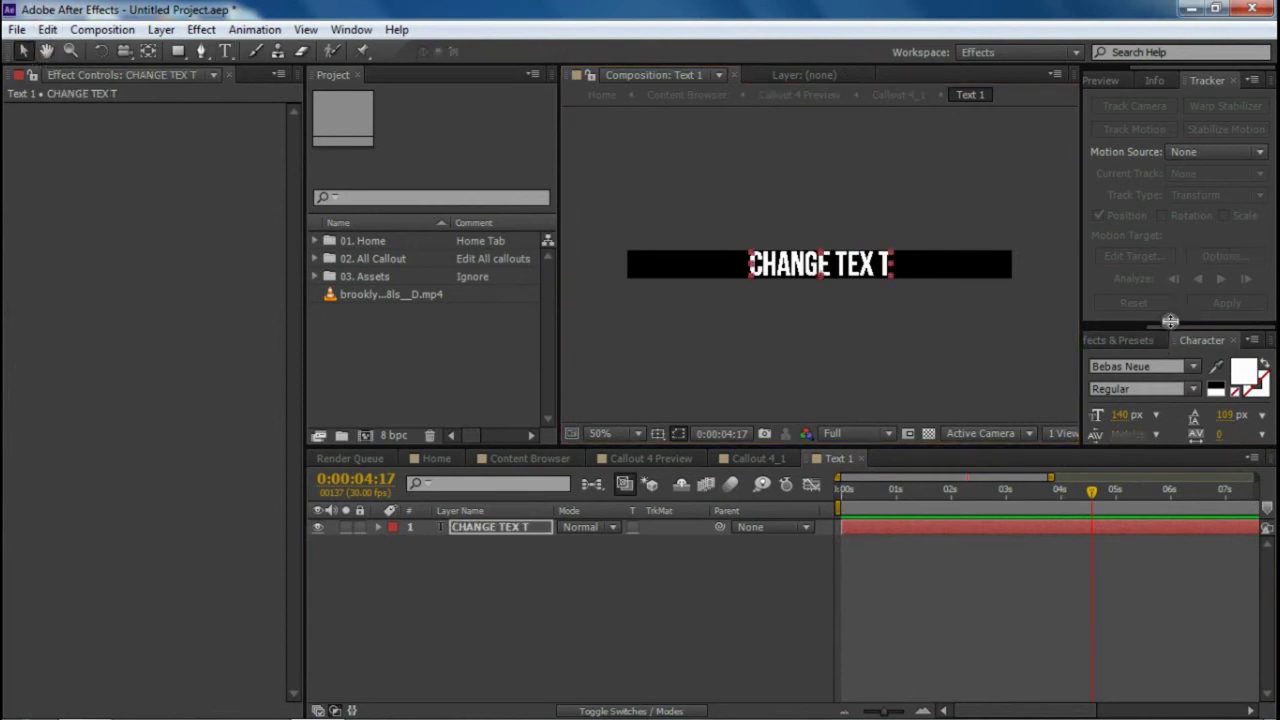
# Set the tracking of the new text to 90, close Text 1 and check the result in Callout 4_1
pyautogui.moveTo(1170, 320); pyautogui.dragTo(1170, 166)
pyautogui.click(1160, 204)
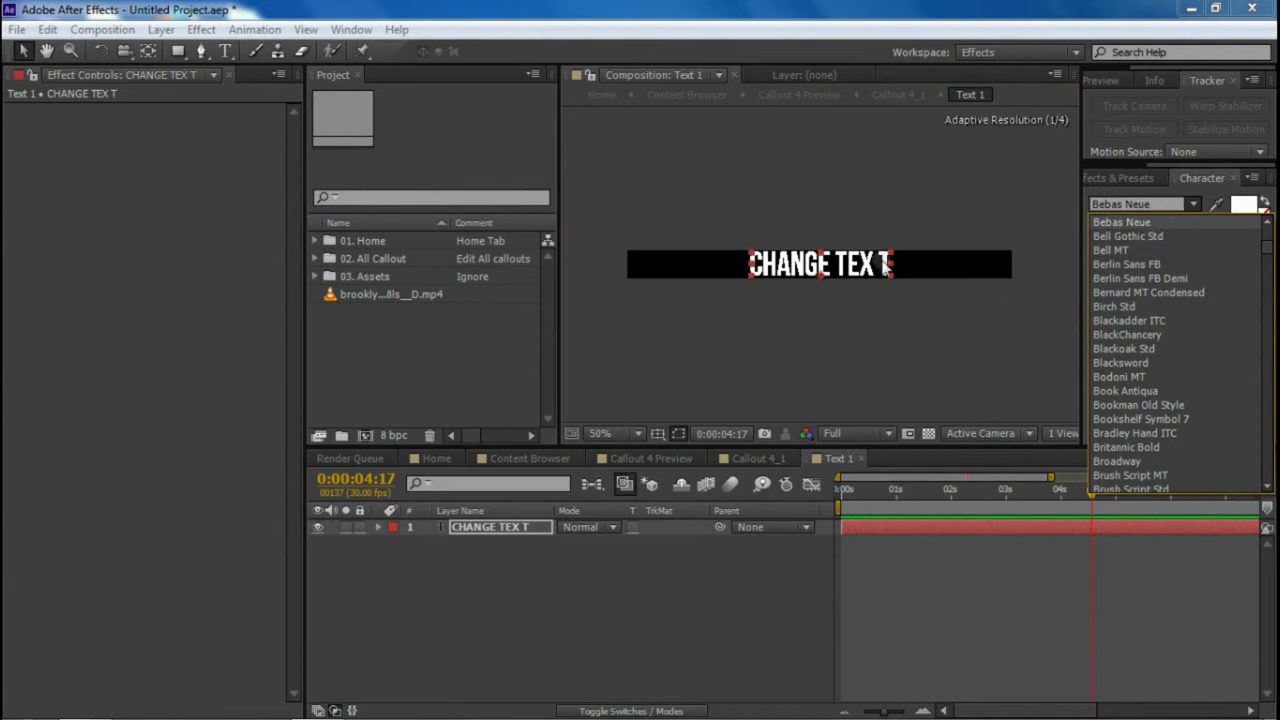
pyautogui.click(885, 264)
pyautogui.moveTo(1223, 272); pyautogui.dragTo(1271, 271)
pyautogui.hotkey('ctrl', 'z')
pyautogui.hotkey('ctrl', 'z')
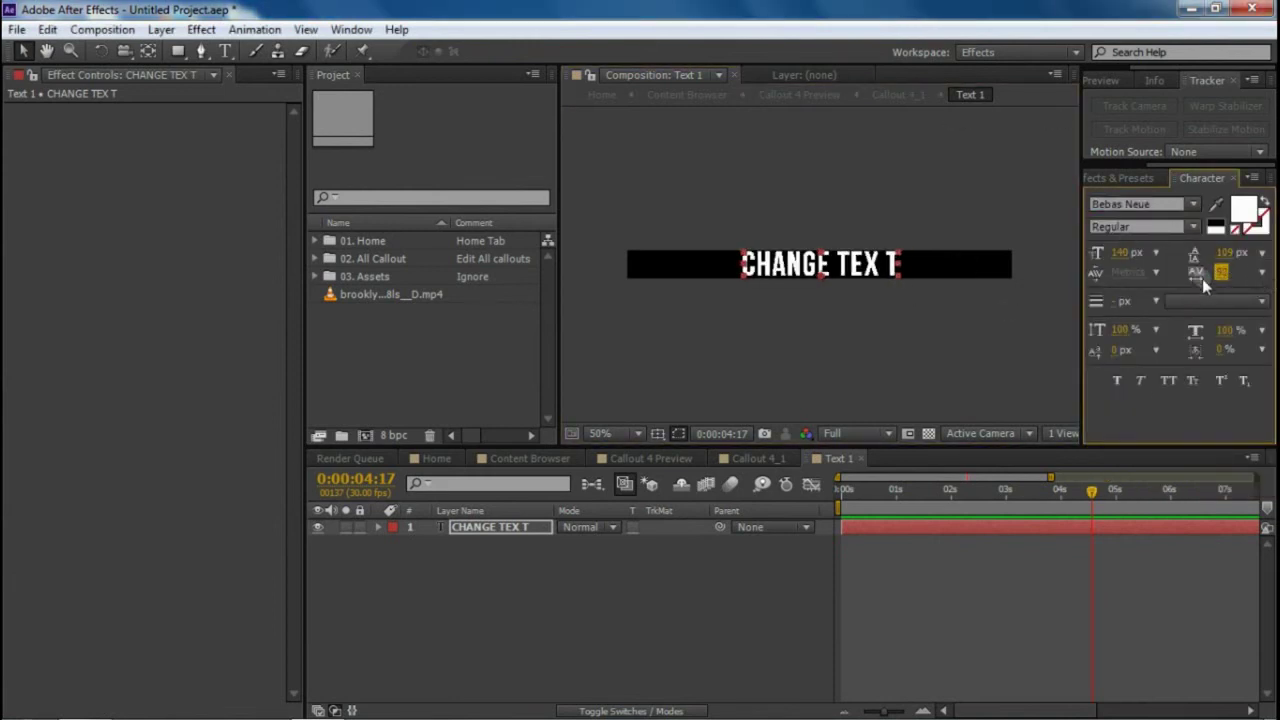
pyautogui.hotkey('ctrl', 'w')
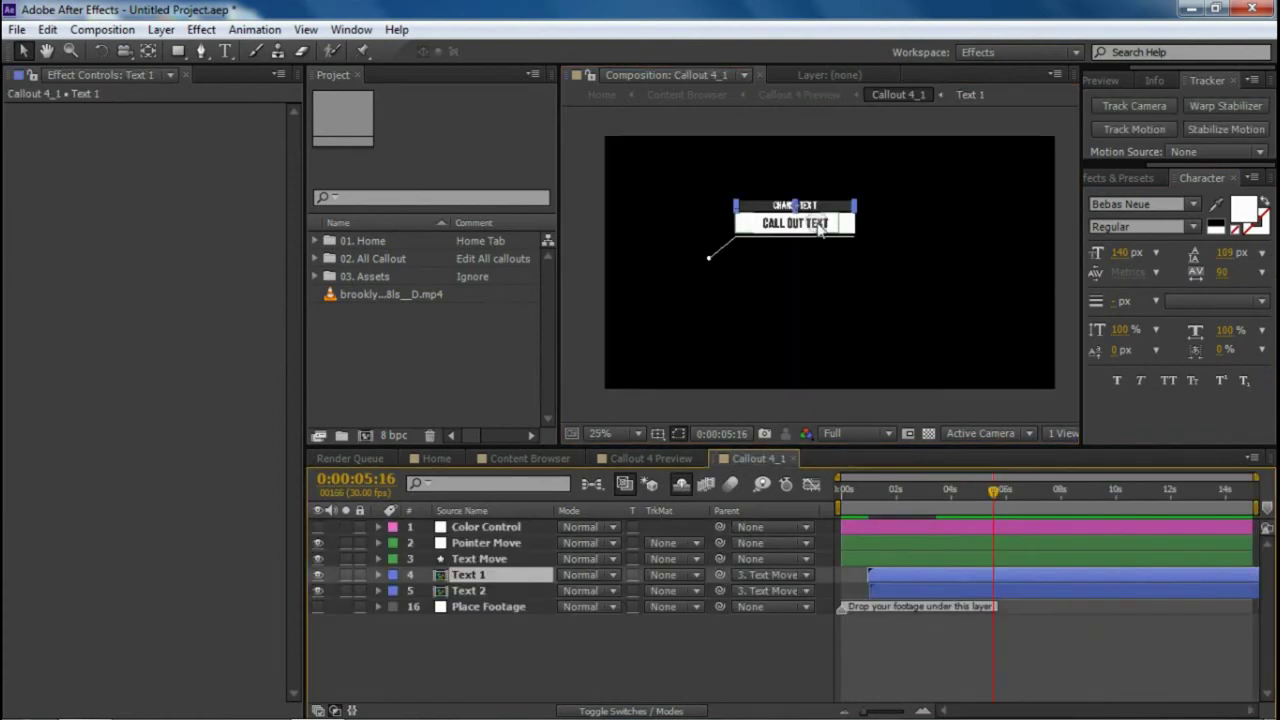
pyautogui.scroll(1, 825, 228)
pyautogui.moveTo(837, 221); pyautogui.dragTo(843, 251)
pyautogui.scroll(-1, 809, 221)
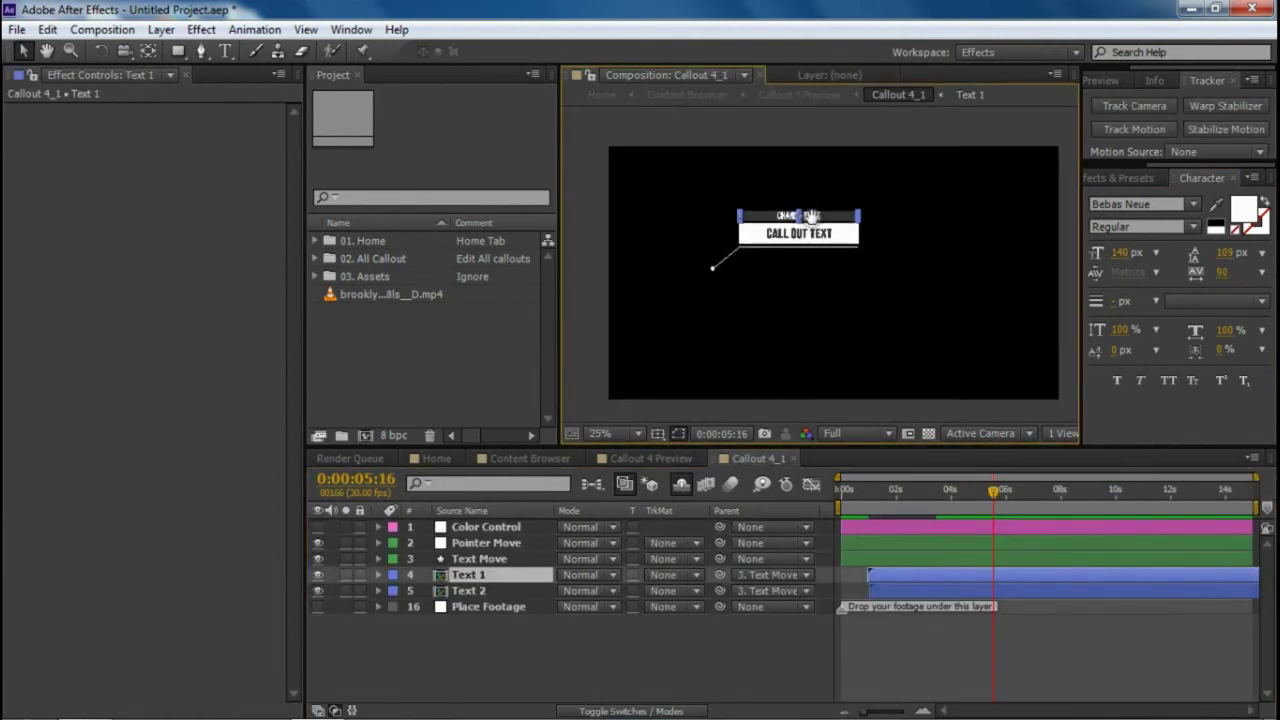
# Return to the Content Browser and open Callout 43_1 through Callout 43 Preview
pyautogui.hotkey('ctrl', 'w')
pyautogui.hotkey('ctrl', 'w')
pyautogui.moveTo(1013, 122); pyautogui.dragTo(1013, 278)
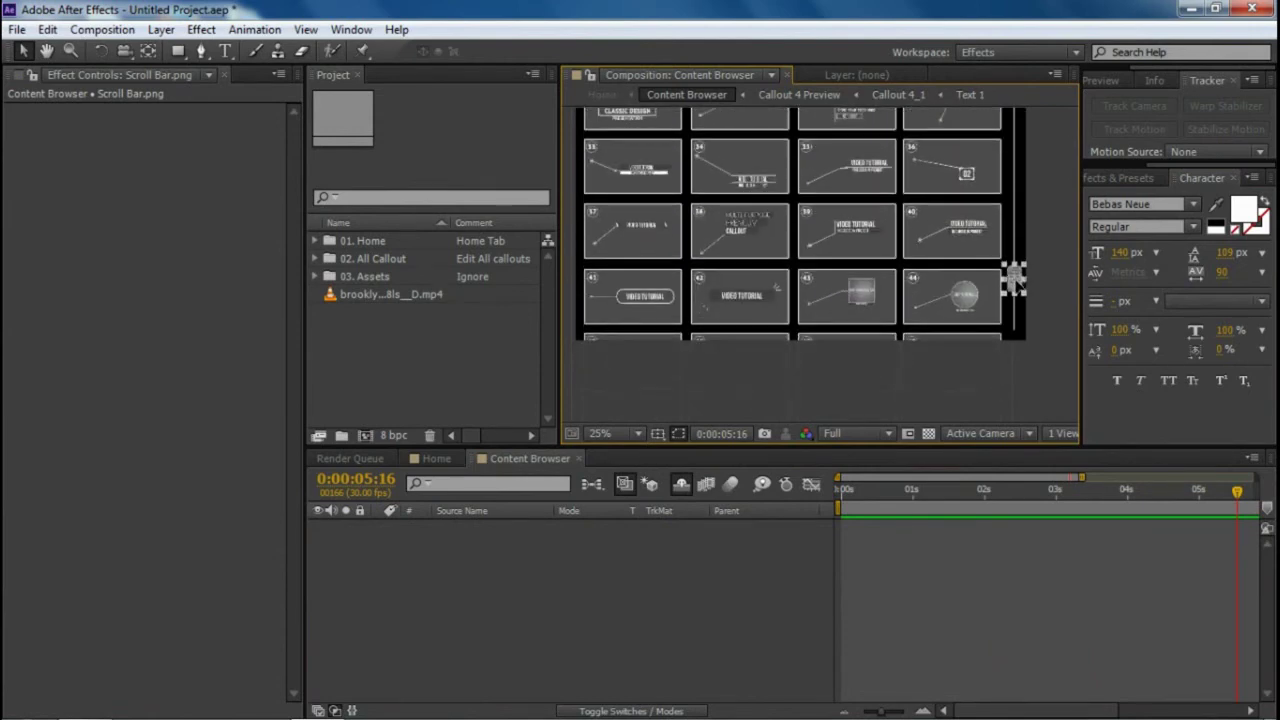
pyautogui.doubleClick(968, 278)
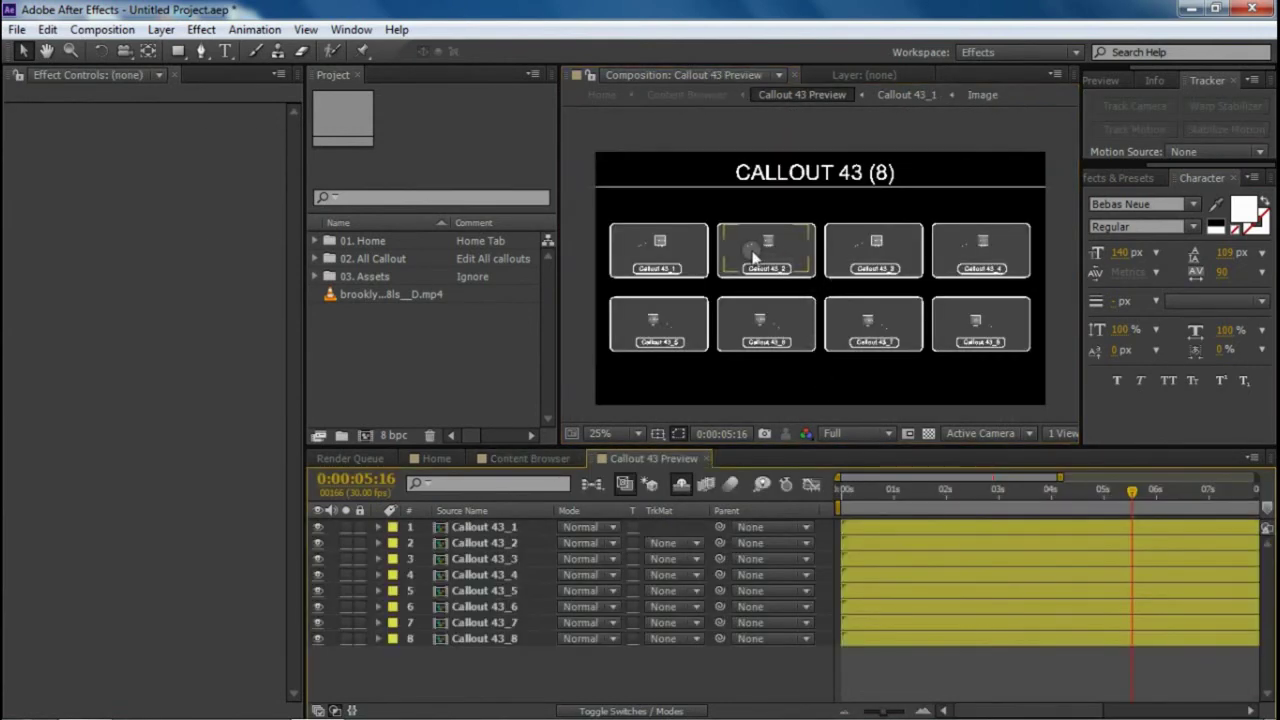
pyautogui.doubleClick(674, 246)
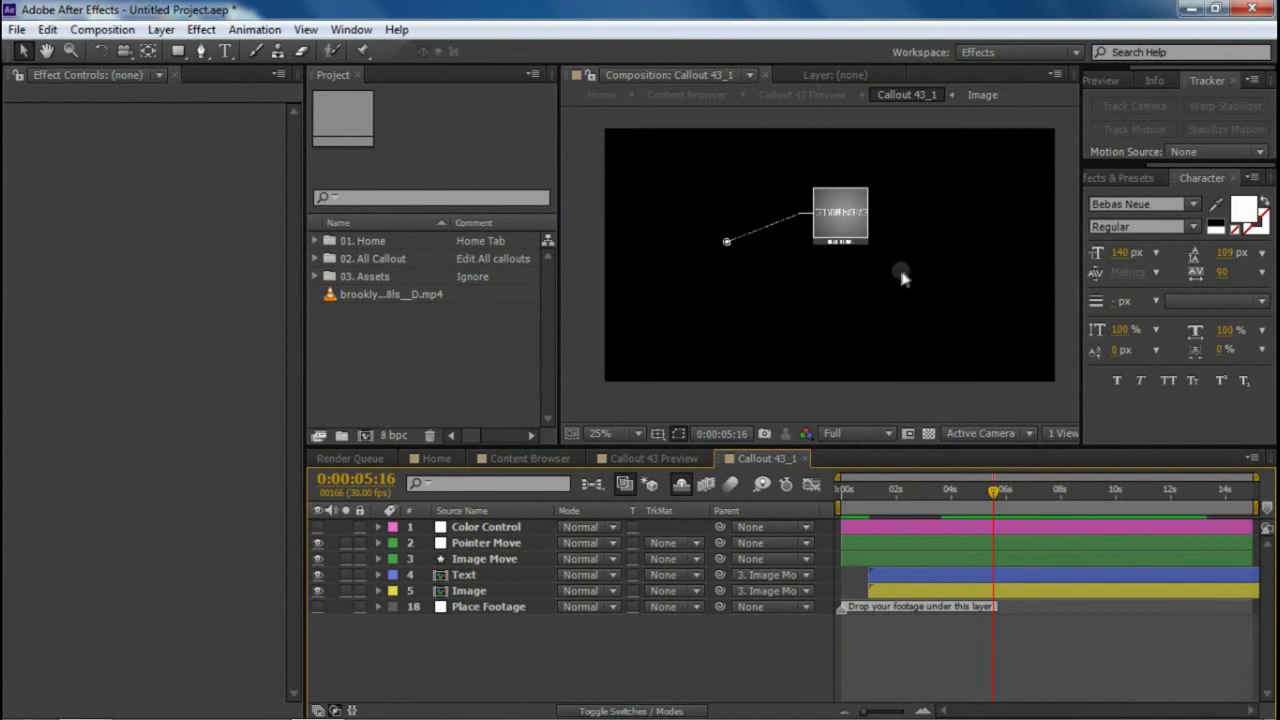
# Open the Image composition of Callout 43_1 and delete its placeholder content
pyautogui.scroll(2, 901, 275)
pyautogui.moveTo(907, 274); pyautogui.dragTo(911, 308)
pyautogui.doubleClick(468, 588)
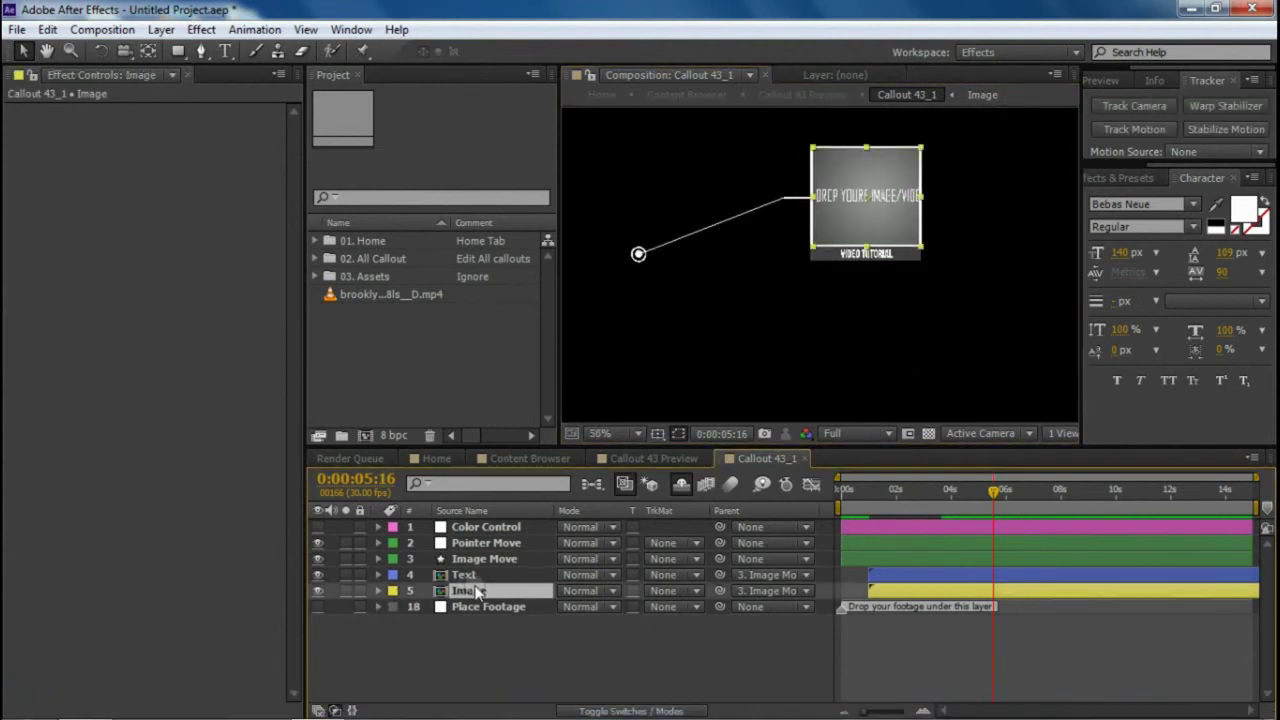
pyautogui.moveTo(862, 274)
pyautogui.mouseDown()
pyautogui.moveTo(837, 278)
pyautogui.moveTo(870, 280)
pyautogui.mouseUp()
pyautogui.press('Delete')
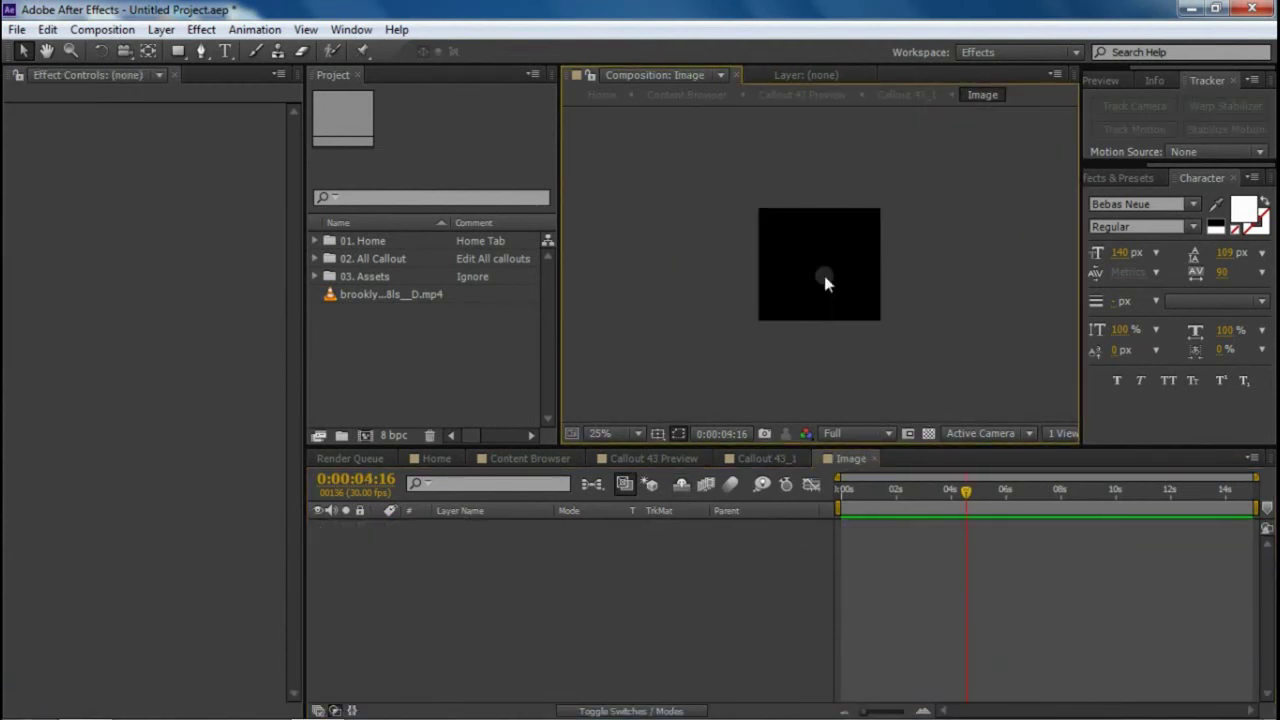
# Add the brooklyn bridge footage to the Image composition and scale it down to the frame height, checking it at 0:00:04:01
pyautogui.rightClick(386, 354)
pyautogui.click(357, 304)
pyautogui.moveTo(360, 294); pyautogui.dragTo(518, 588)
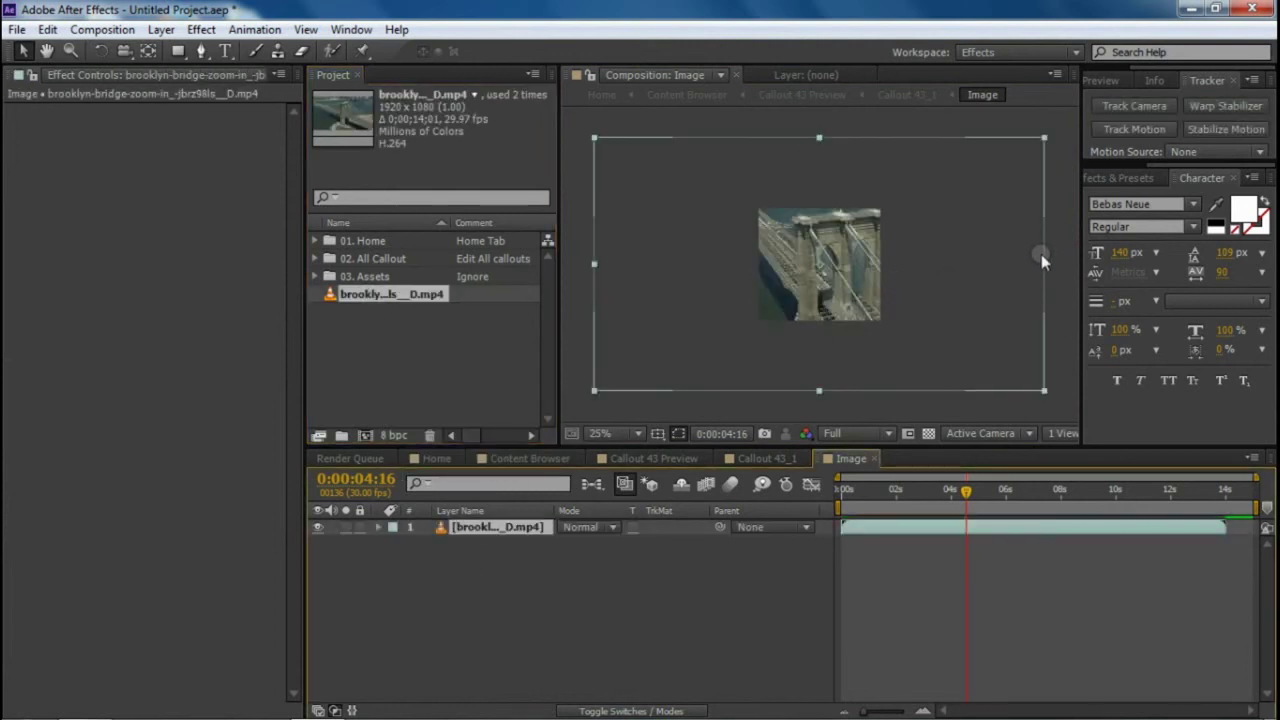
pyautogui.moveTo(1044, 264); pyautogui.dragTo(920, 263)
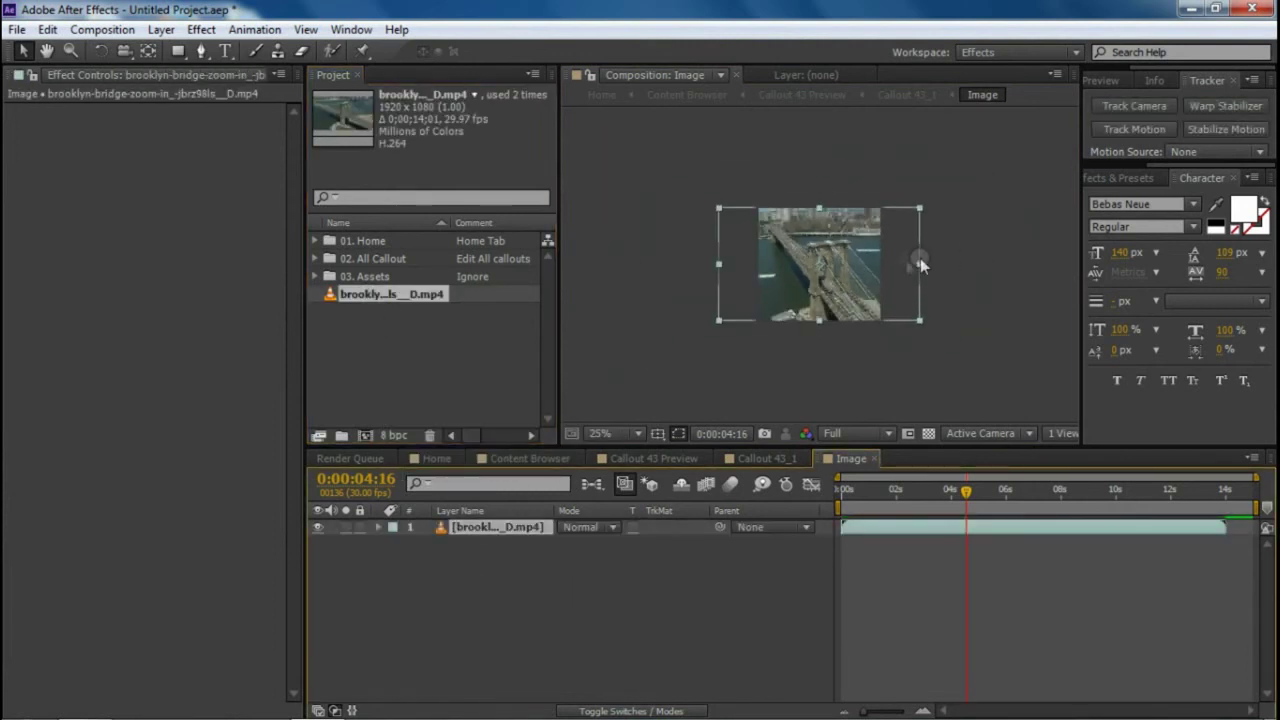
pyautogui.moveTo(855, 493); pyautogui.dragTo(951, 493)
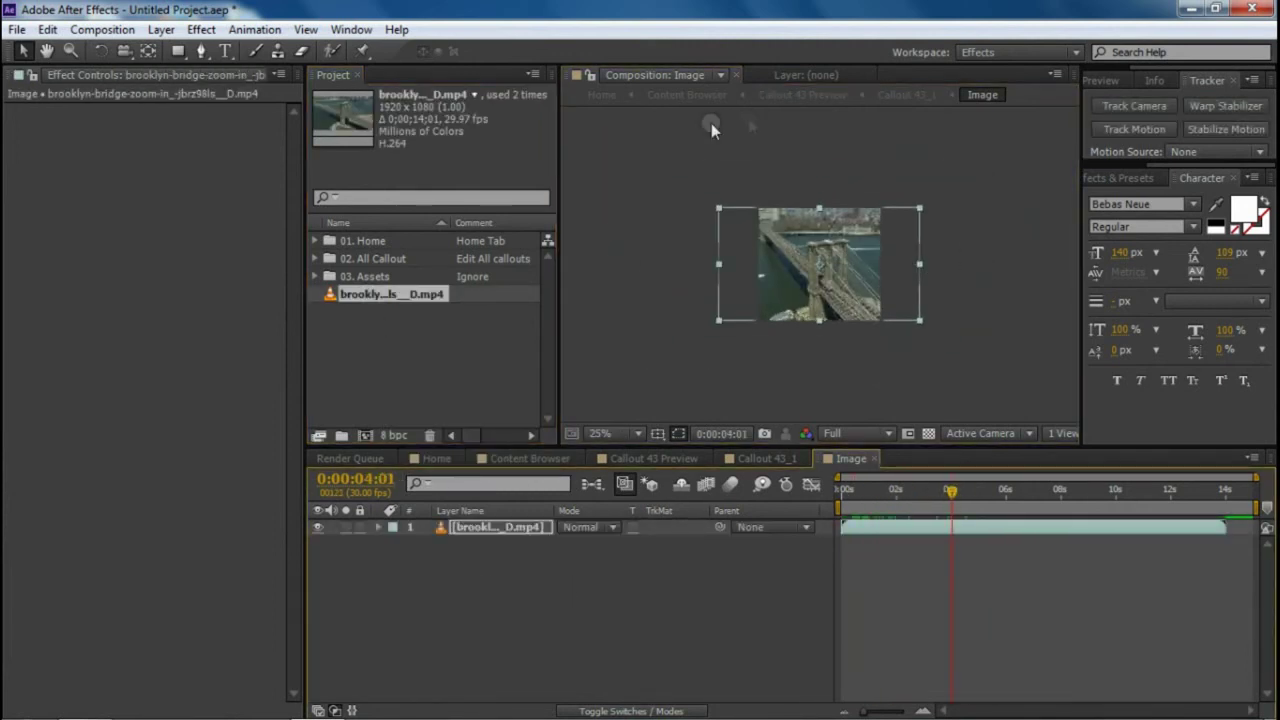
# Close the Image composition and check the Callout 43_1 animation with its footage up to 0:00:04:00
pyautogui.click(877, 458)
pyautogui.click(896, 496)
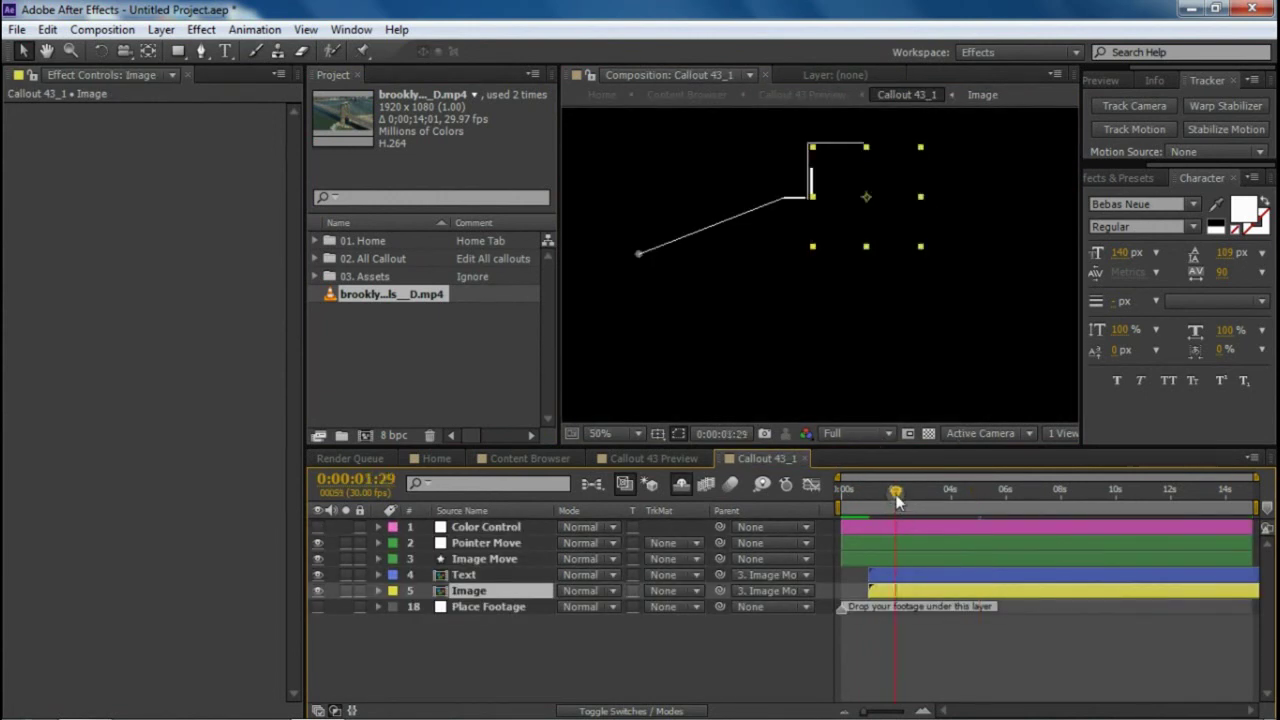
pyautogui.moveTo(920, 505); pyautogui.dragTo(951, 505)
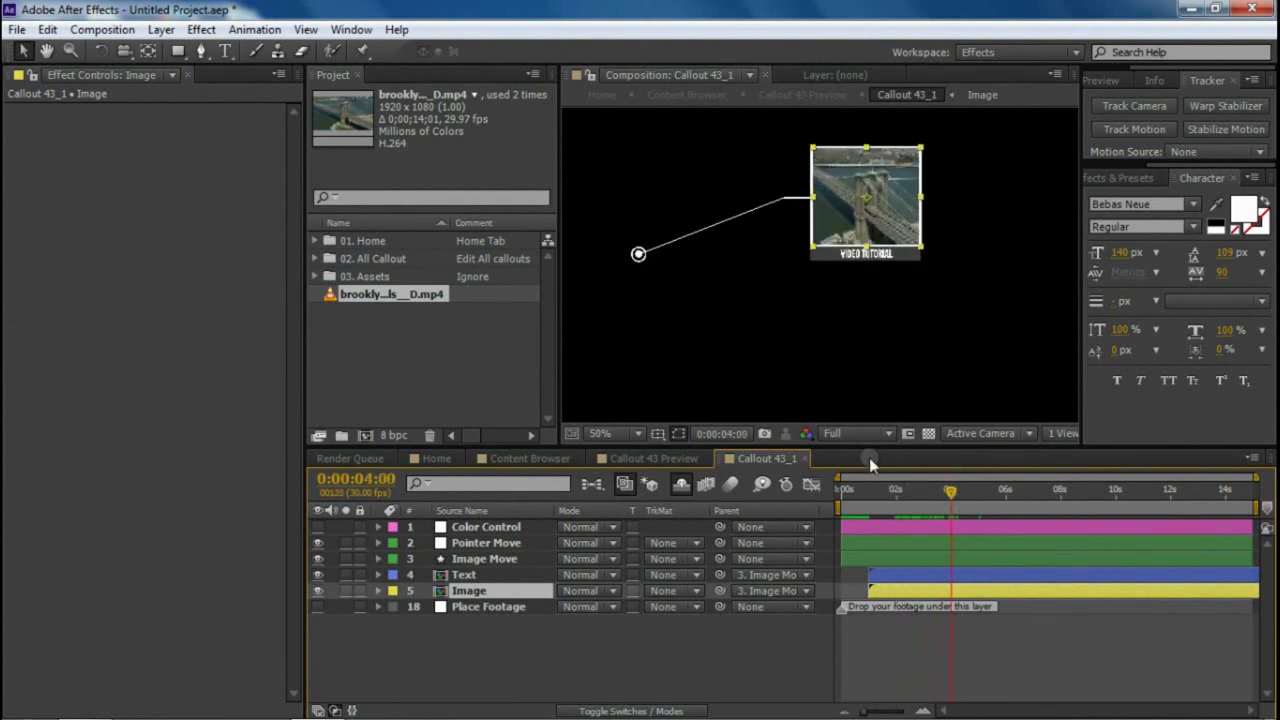
# Review the color and size effects available on the Color Control layer of Callout 43_1
pyautogui.click(470, 527)
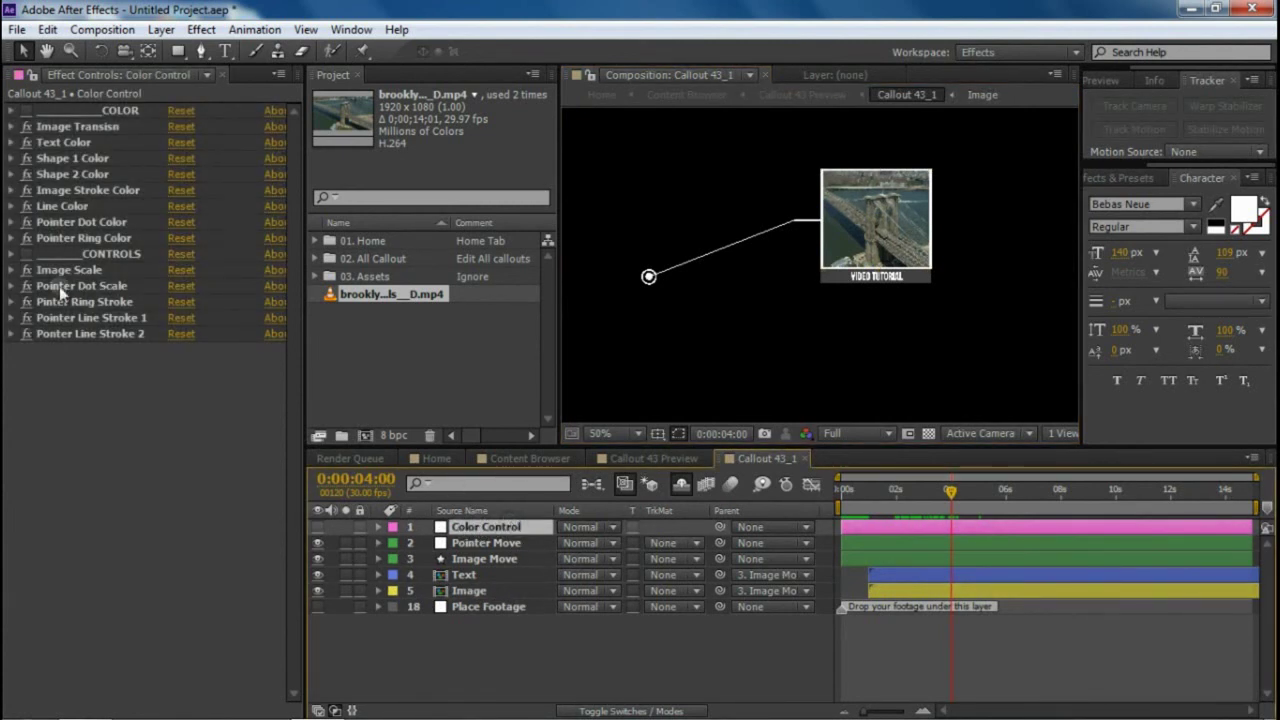
pyautogui.click(75, 128)
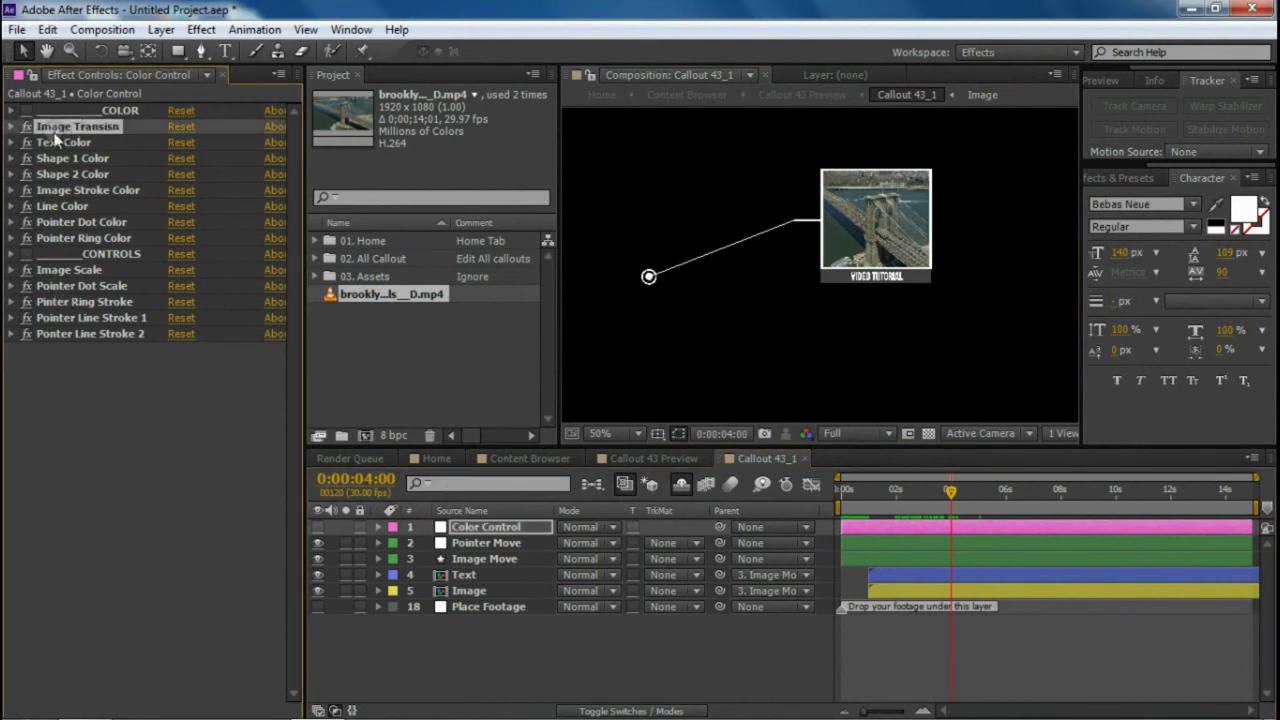
pyautogui.click(90, 160)
pyautogui.click(88, 175)
pyautogui.click(84, 208)
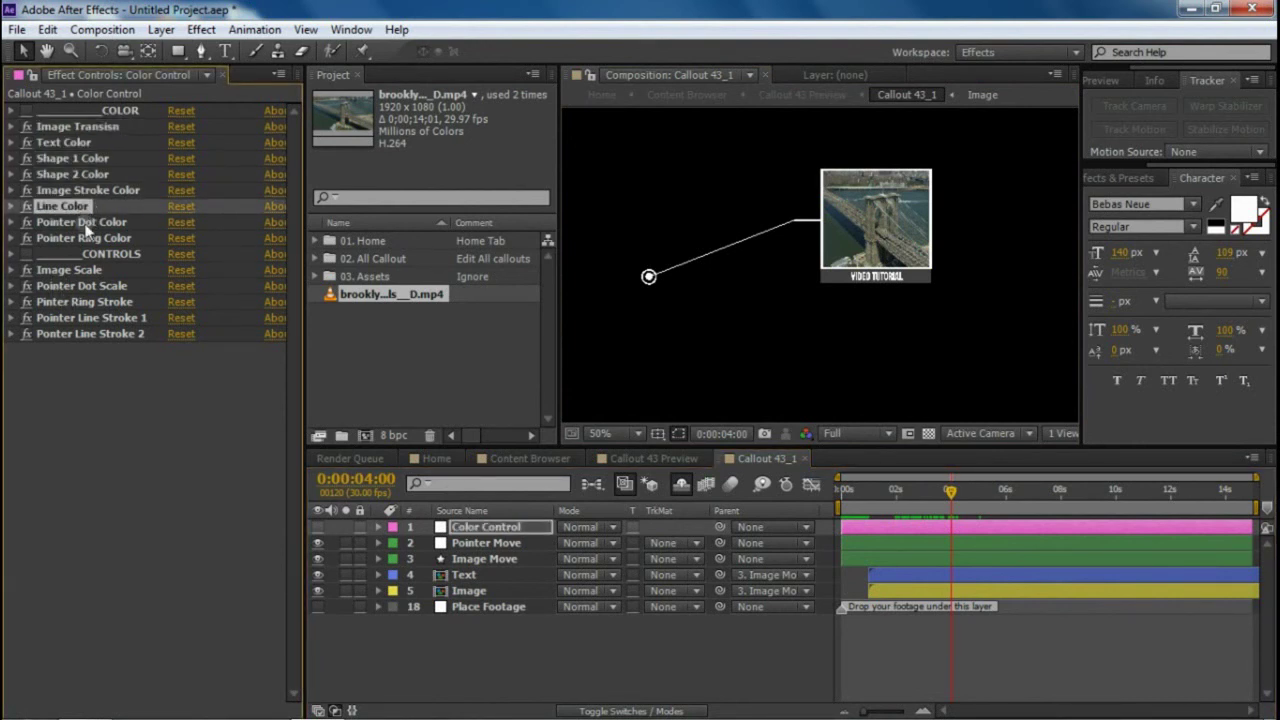
pyautogui.click(85, 224)
pyautogui.click(84, 301)
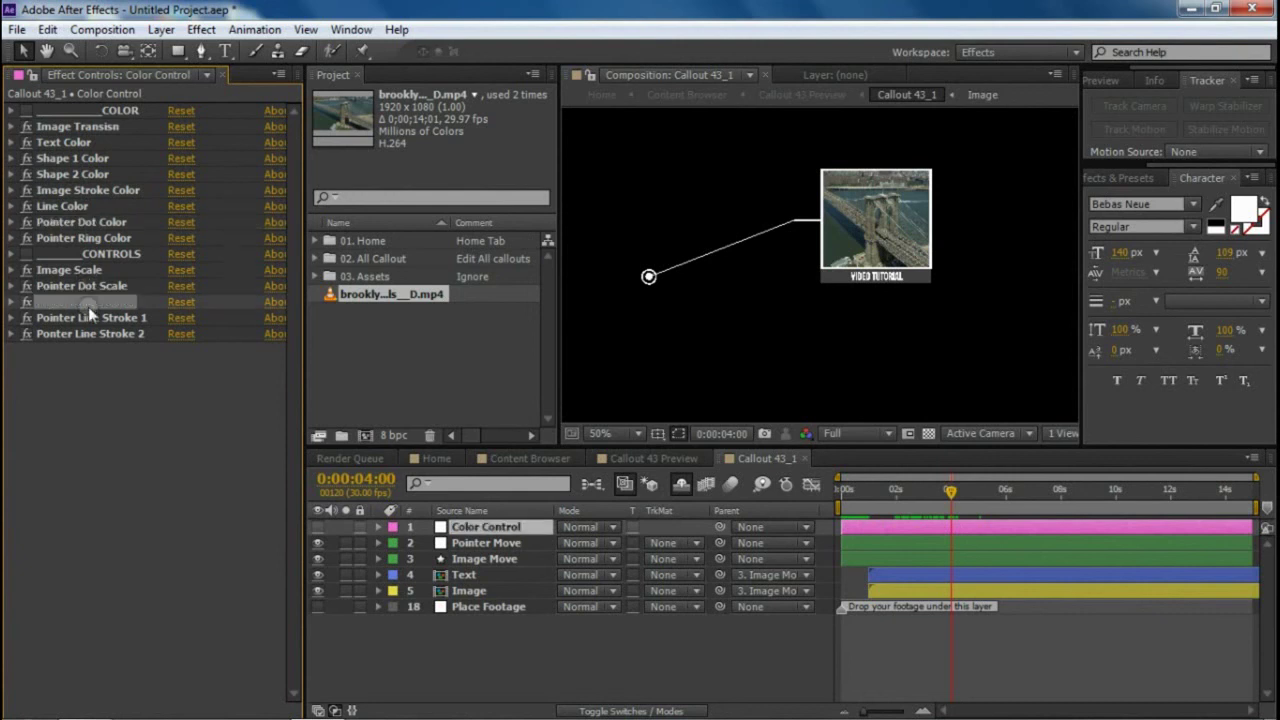
pyautogui.click(90, 333)
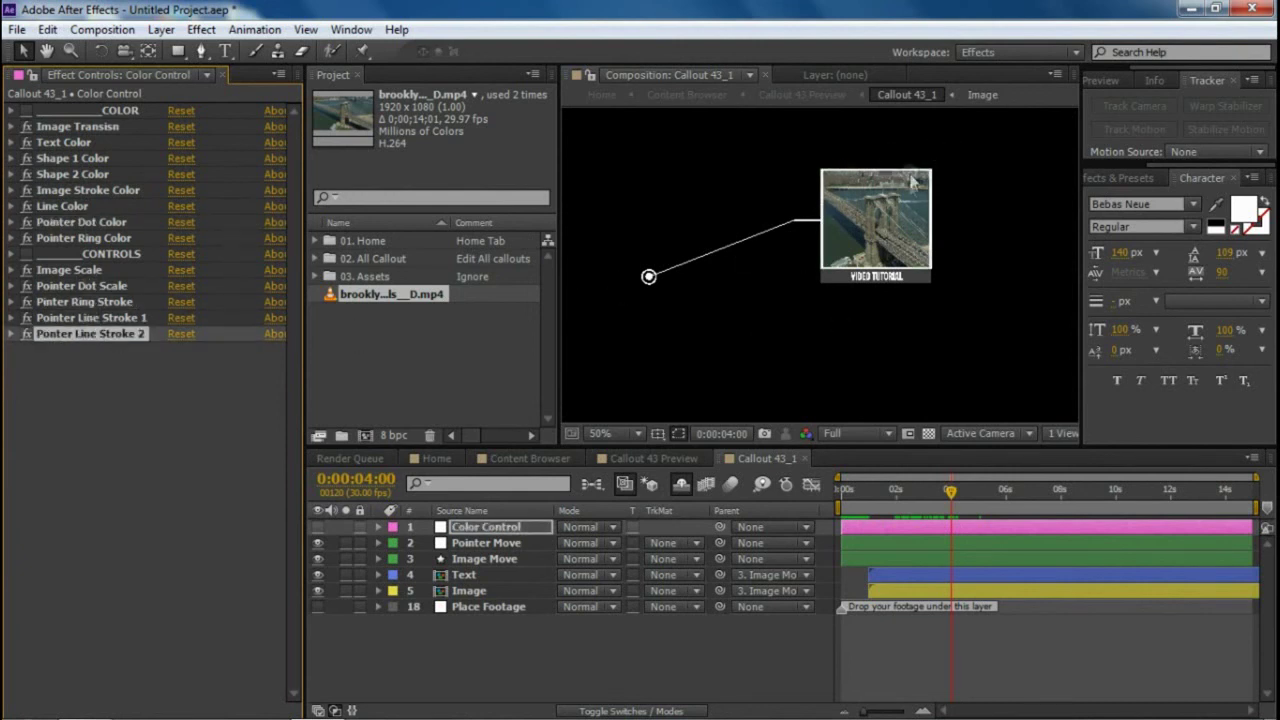
pyautogui.click(84, 160)
pyautogui.click(72, 134)
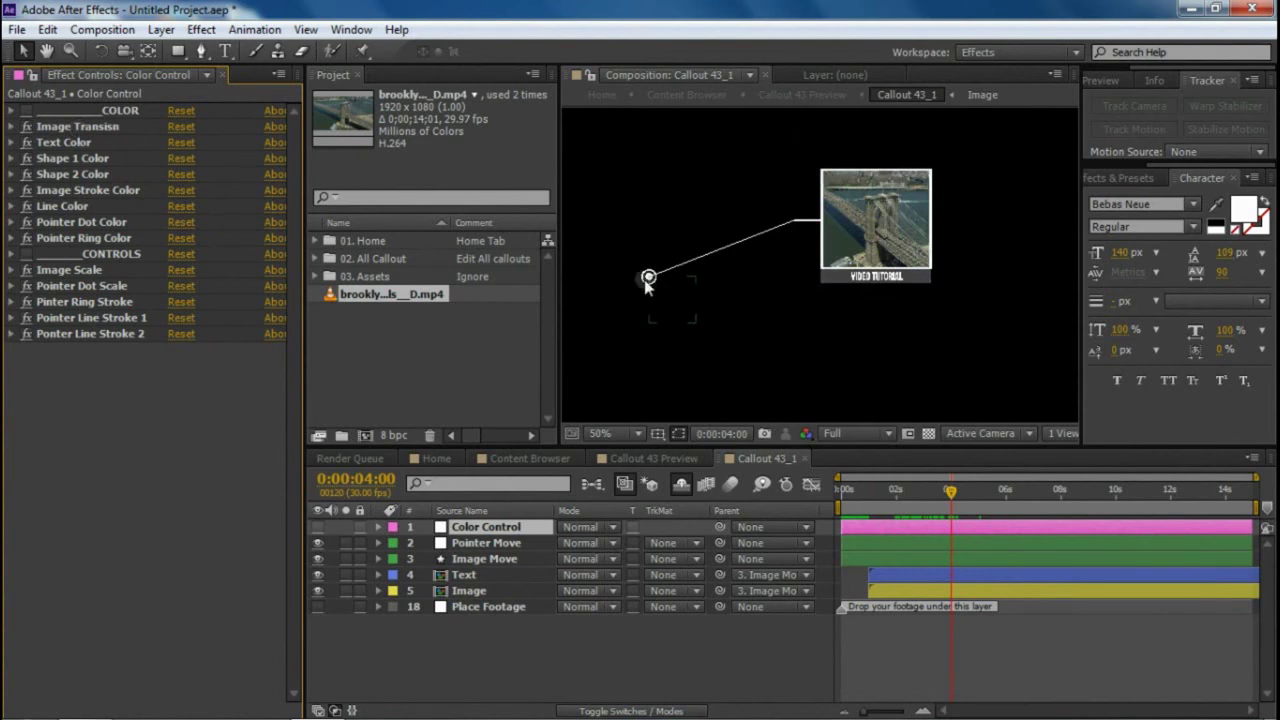
# Try out the image transition color of Color Control at 0:00:02:20, finishing on white
pyautogui.click(77, 126)
pyautogui.click(12, 126)
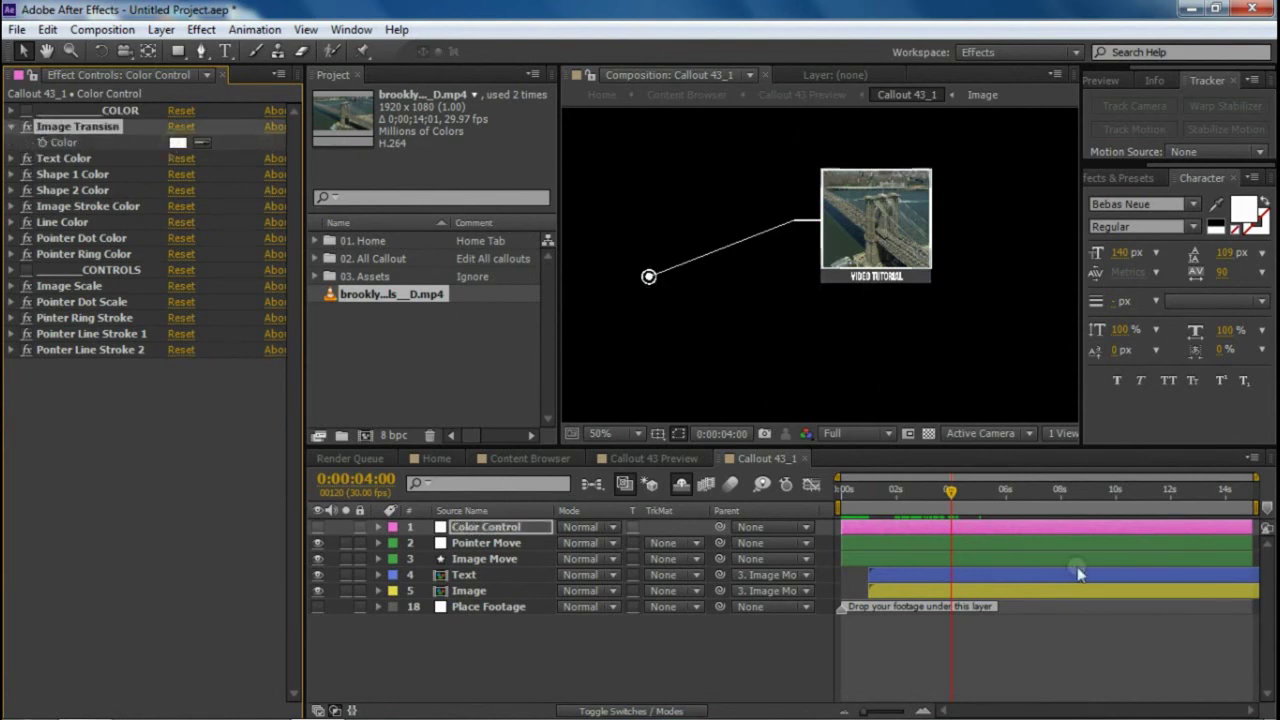
pyautogui.click(912, 491)
pyautogui.moveTo(911, 493); pyautogui.dragTo(915, 493)
pyautogui.click(178, 143)
pyautogui.moveTo(249, 434); pyautogui.dragTo(136, 322)
pyautogui.click(543, 323)
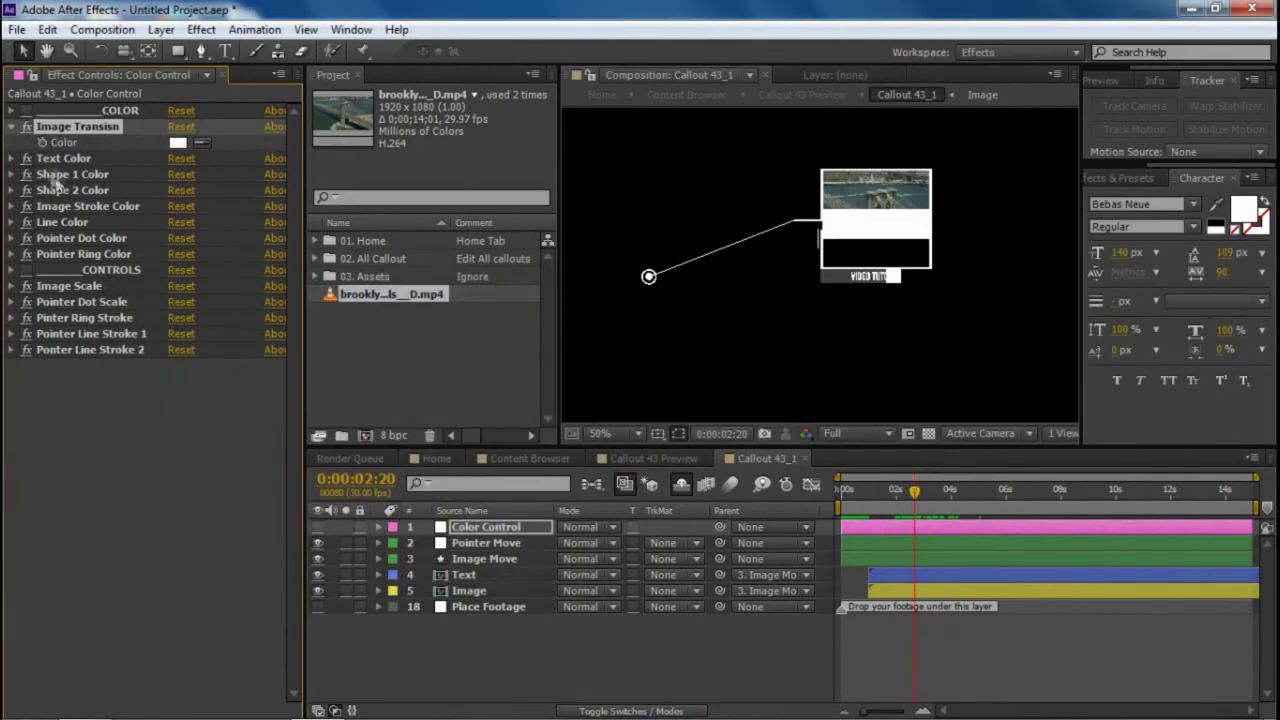
# Try other hues for the Text Color effect of Color Control, cancelling the color change
pyautogui.click(12, 158)
pyautogui.moveTo(915, 492); pyautogui.dragTo(934, 493)
pyautogui.click(178, 175)
pyautogui.moveTo(255, 448); pyautogui.dragTo(298, 374)
pyautogui.moveTo(395, 555); pyautogui.dragTo(400, 320)
pyautogui.click(372, 322)
pyautogui.click(544, 352)
# Try red DC0000 for Shape 1 Color at 0:00:02:16, cancelling the color change
pyautogui.click(910, 491)
pyautogui.click(72, 190)
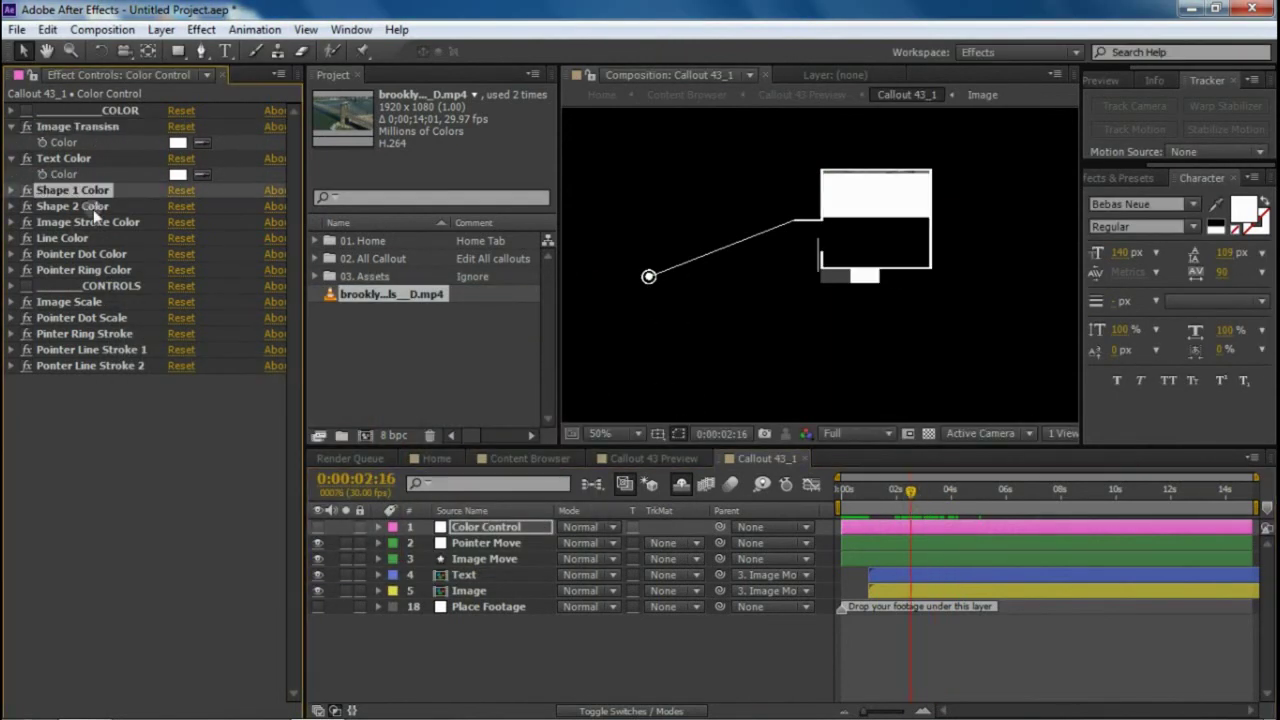
pyautogui.keyDown('shift'); pyautogui.click(72, 206); pyautogui.keyUp('shift')
pyautogui.click(12, 190)
pyautogui.click(177, 206)
pyautogui.click(370, 353)
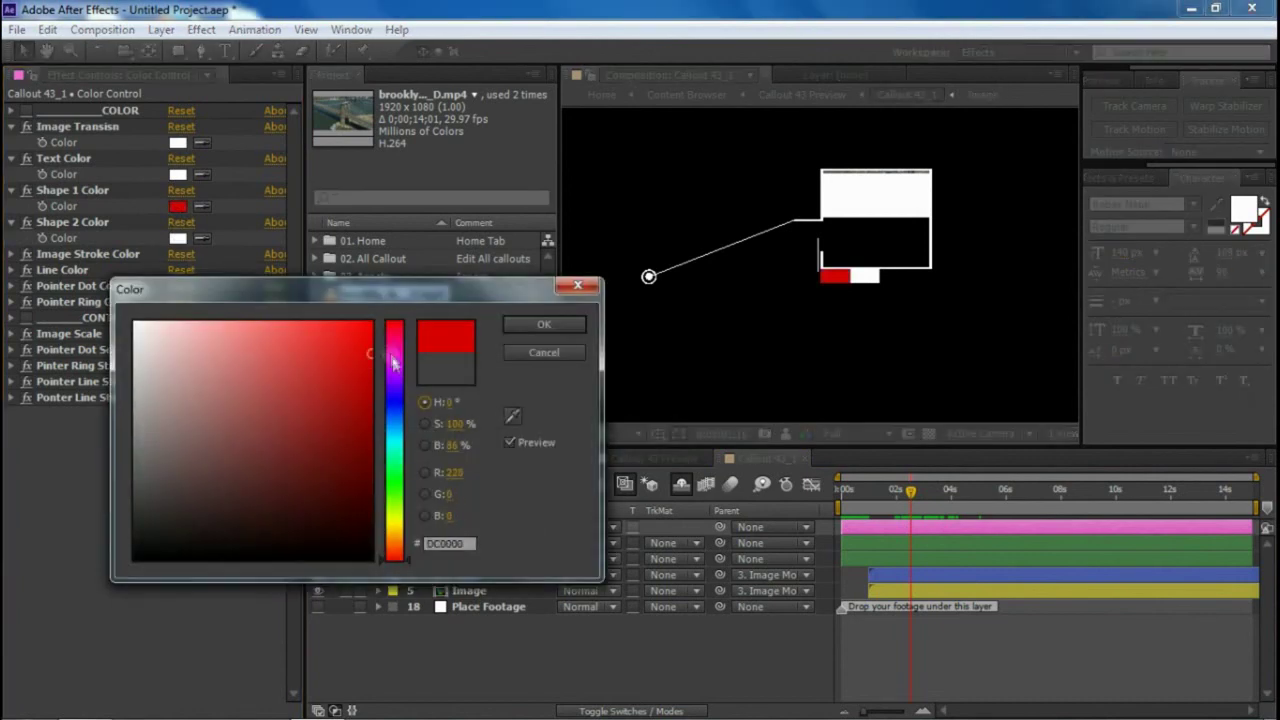
pyautogui.click(544, 353)
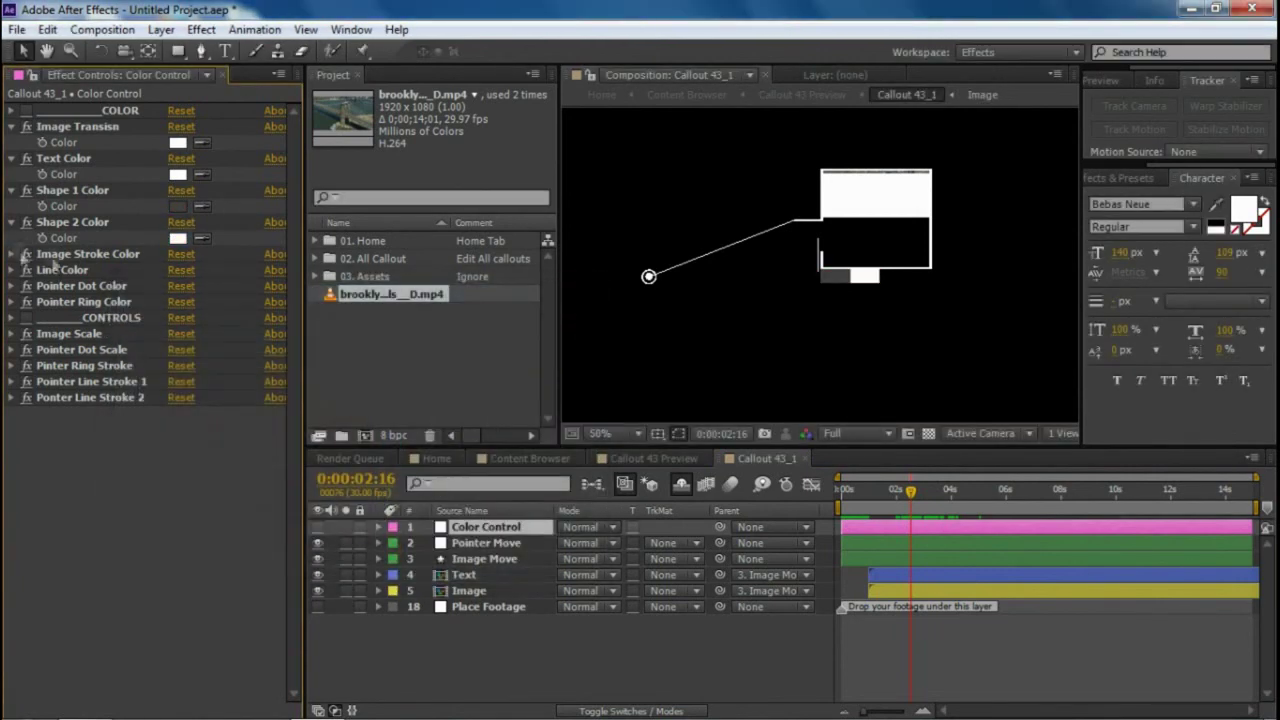
# Try another hue for the Line Color effect, cancelling the color change
pyautogui.click(13, 271)
pyautogui.click(12, 270)
pyautogui.click(177, 286)
pyautogui.click(403, 372)
pyautogui.click(544, 353)
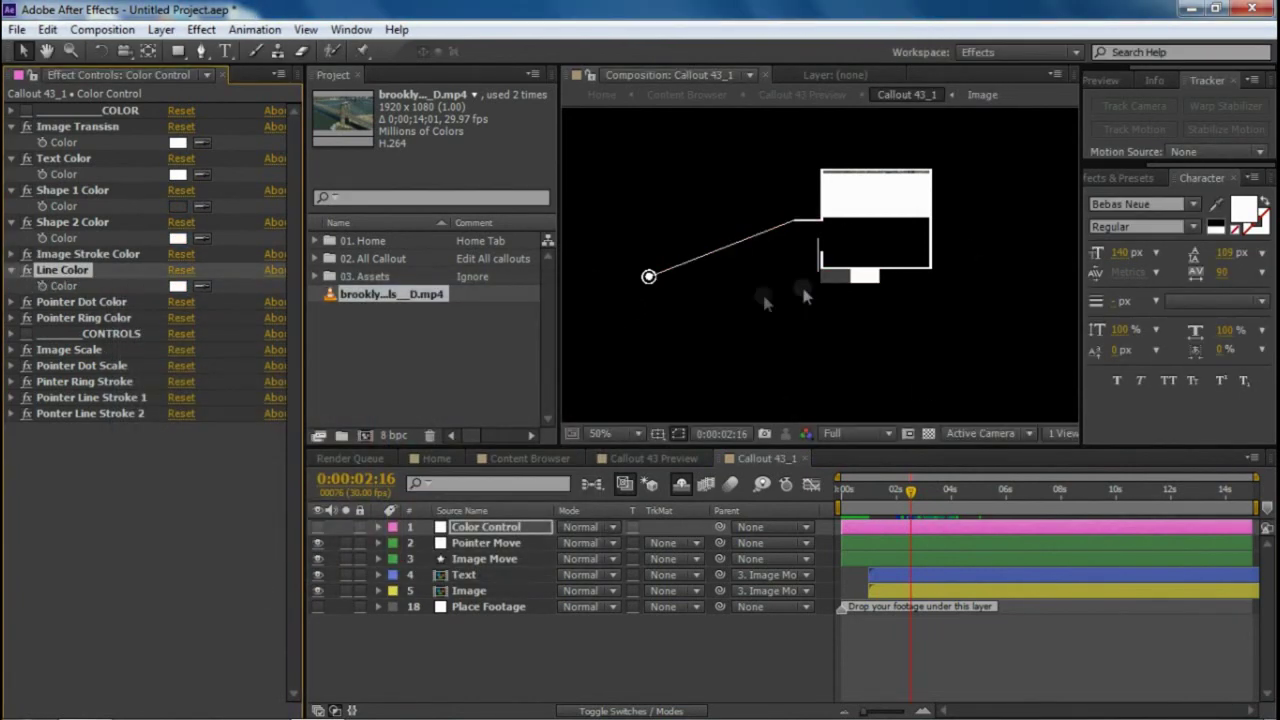
# Set the Image Scale slider of Color Control to 117
pyautogui.click(18, 350)
pyautogui.click(12, 350)
pyautogui.moveTo(184, 367); pyautogui.dragTo(202, 348)
pyautogui.scroll(-2, 828, 317)
# Adjust the second pointer line stroke in Color Control to thicken the slanted pointer line
pyautogui.click(20, 415)
pyautogui.click(17, 430)
pyautogui.click(12, 430)
pyautogui.scroll(2, 783, 300)
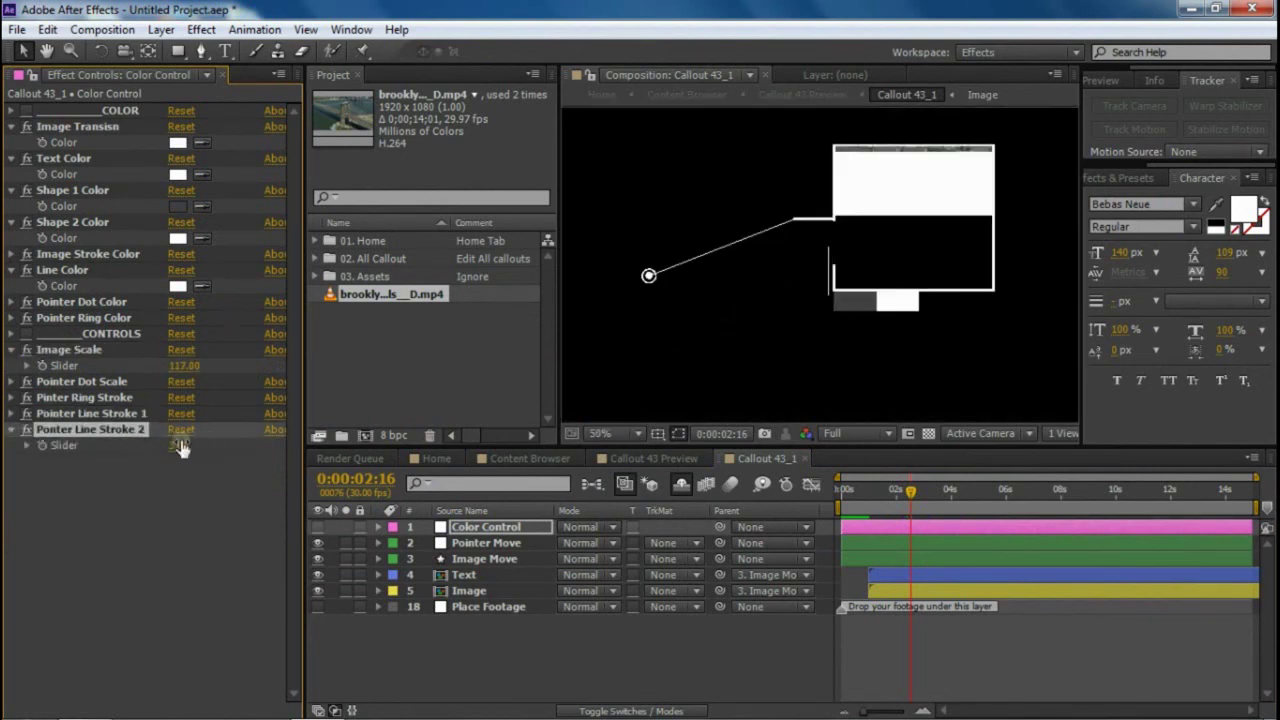
pyautogui.moveTo(180, 446); pyautogui.dragTo(187, 457)
pyautogui.scroll(2, 851, 184)
pyautogui.moveTo(851, 184); pyautogui.dragTo(891, 335)
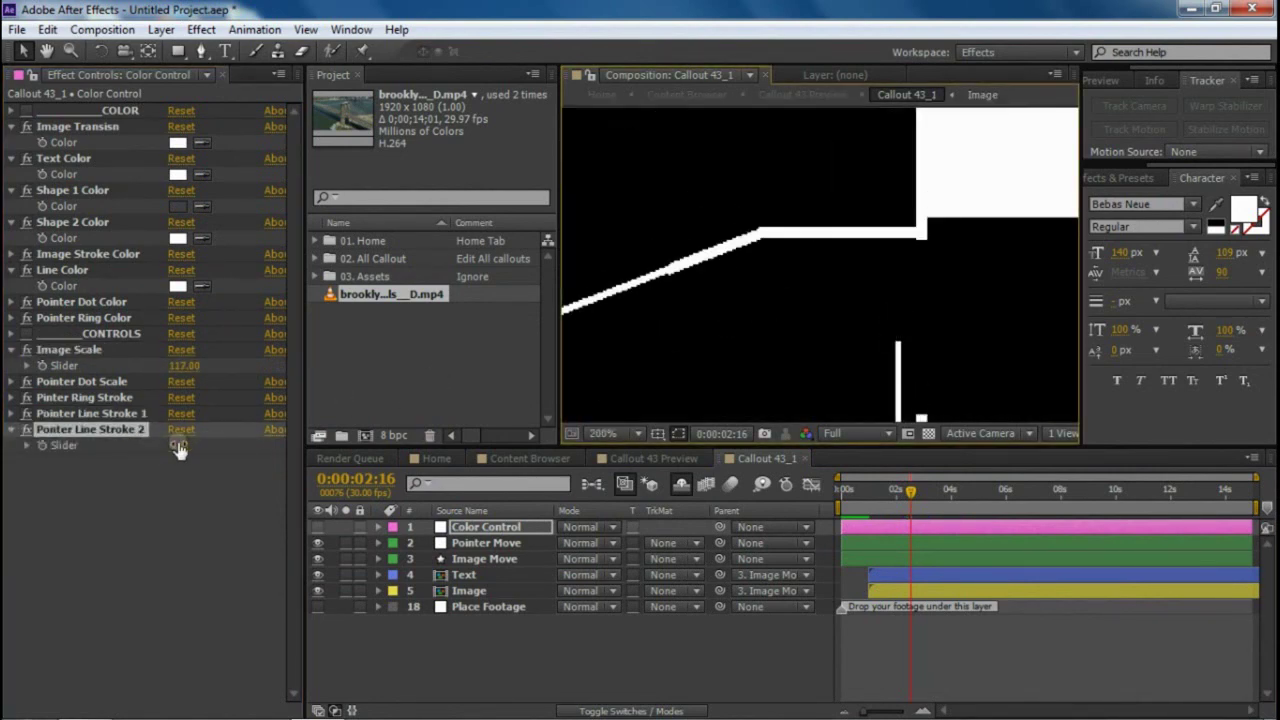
pyautogui.moveTo(178, 447); pyautogui.dragTo(183, 446)
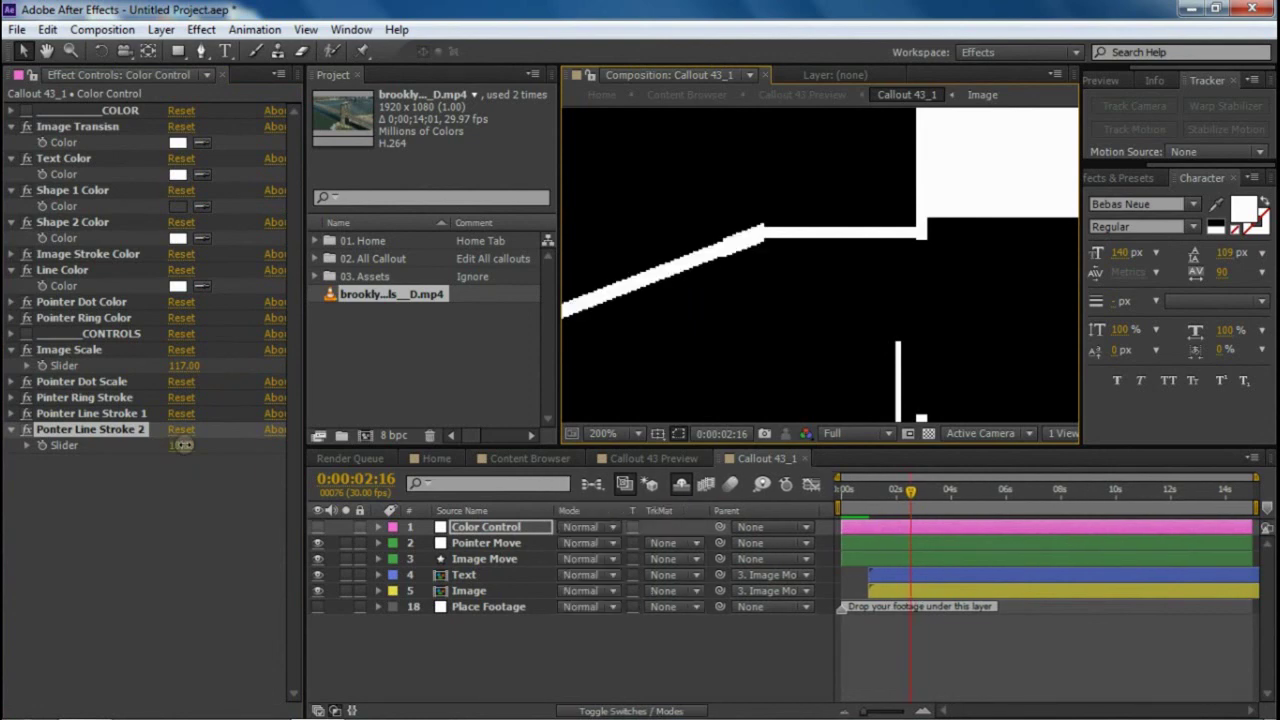
# Check the adjusted Callout 43_1 animation up to 0:00:03:18 and return to the Content Browser
pyautogui.scroll(-2, 775, 270)
pyautogui.moveTo(864, 268); pyautogui.dragTo(826, 253)
pyautogui.moveTo(887, 492); pyautogui.dragTo(941, 502)
pyautogui.scroll(-2, 882, 262)
pyautogui.hotkey('ctrl', 'w')
pyautogui.hotkey('ctrl', 'w')
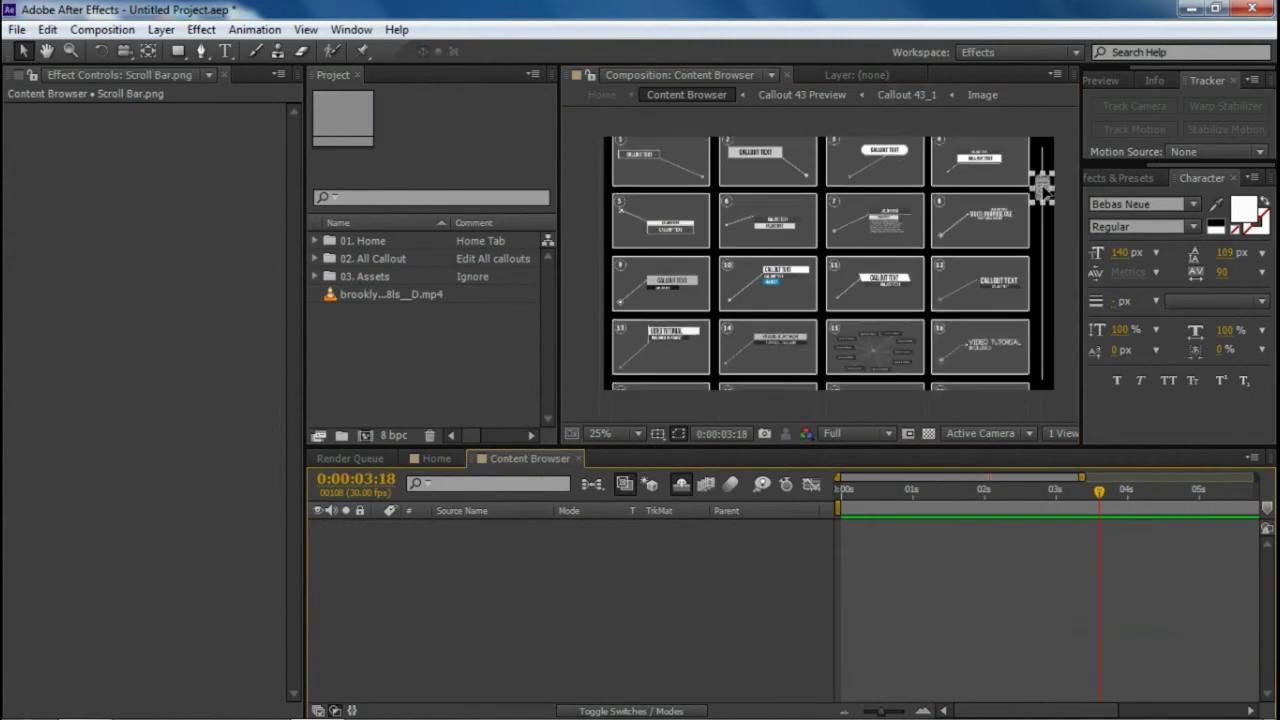
# Return to the 1280x720(30fps) composition and adjust its work area to span from the start to 0:00:03:28
pyautogui.moveTo(1050, 224); pyautogui.dragTo(1047, 163)
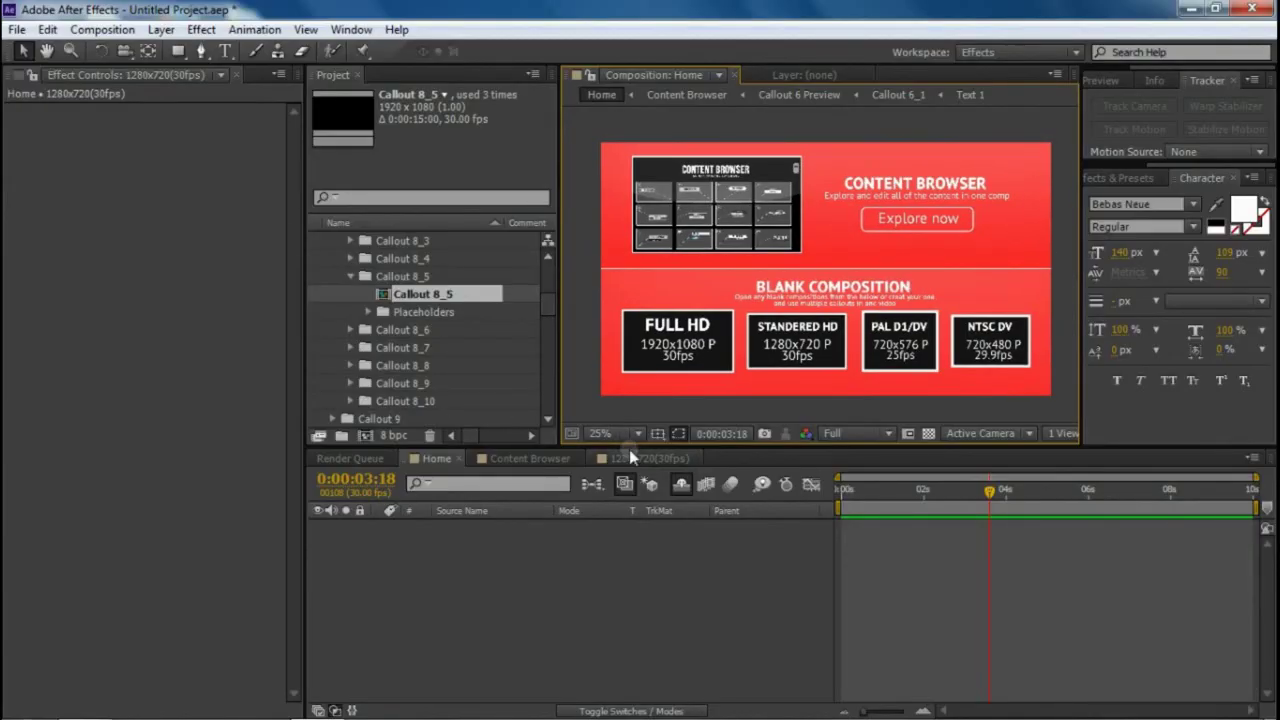
pyautogui.click(634, 457)
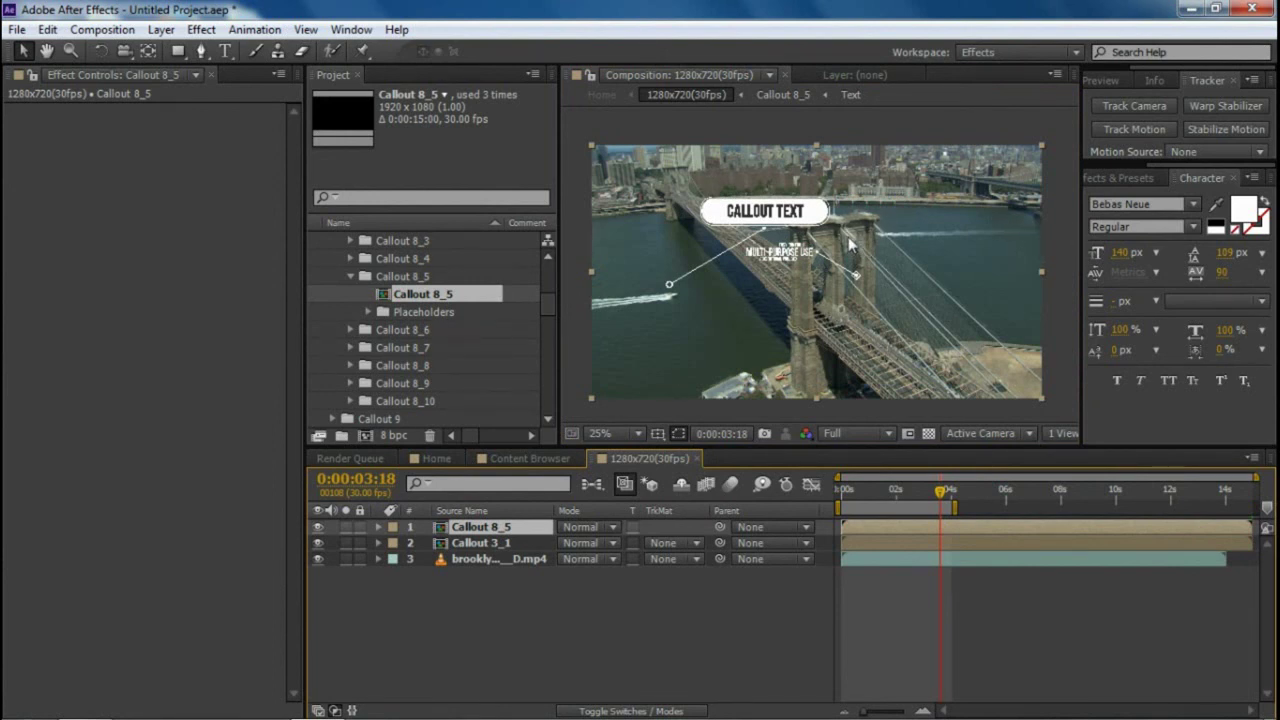
pyautogui.moveTo(953, 508); pyautogui.dragTo(1006, 509)
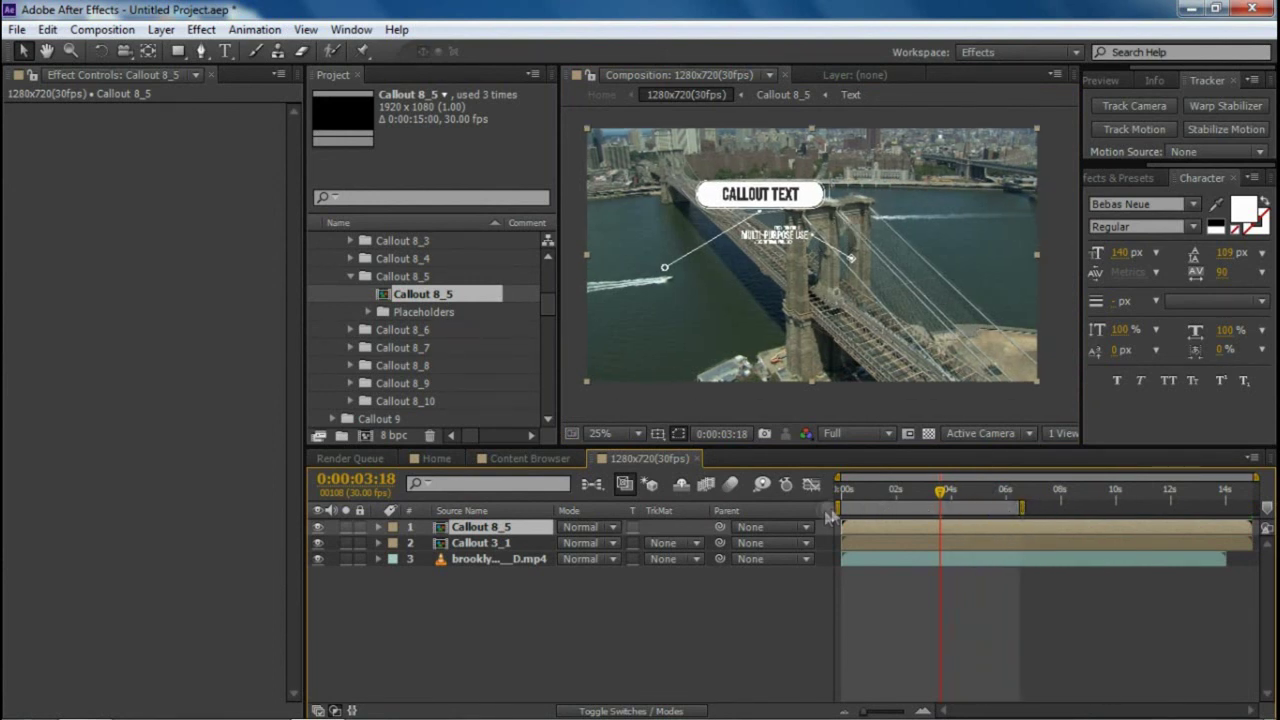
pyautogui.moveTo(838, 508)
pyautogui.mouseDown()
pyautogui.moveTo(884, 508)
pyautogui.moveTo(838, 508)
pyautogui.mouseUp()
pyautogui.moveTo(1021, 508); pyautogui.dragTo(950, 508)
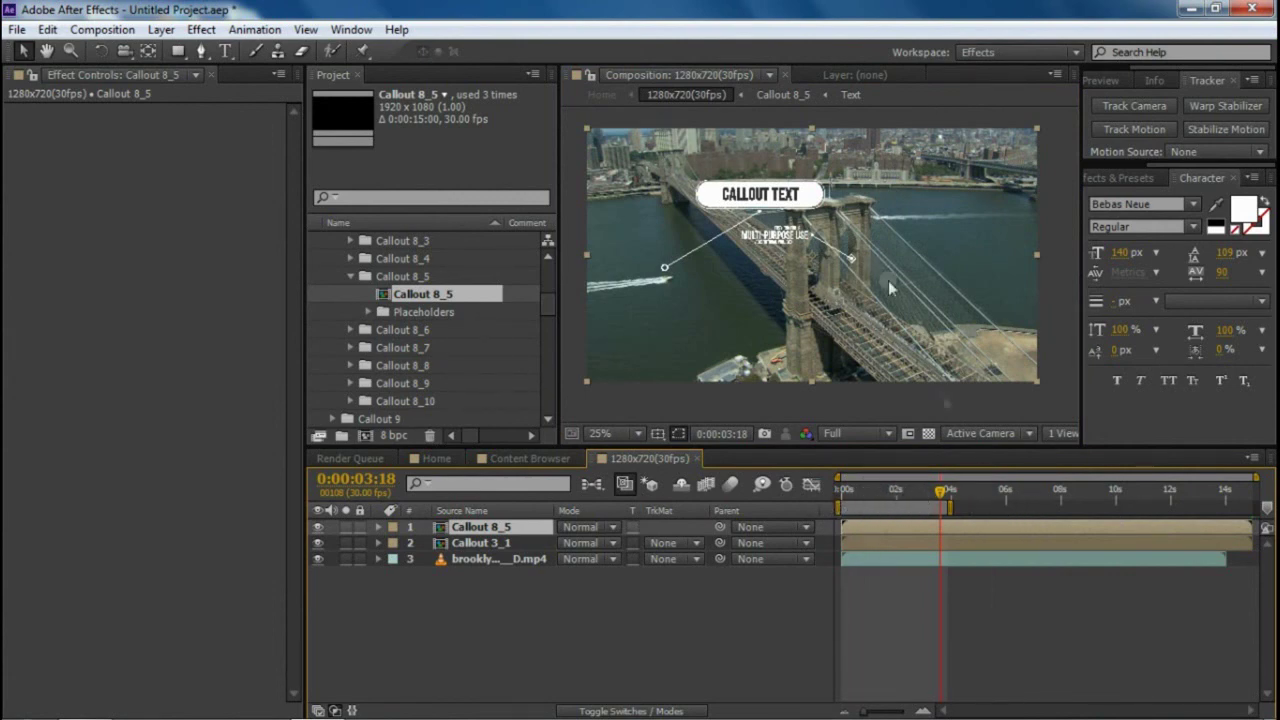
# Add the 1280x720(30fps) composition to the render queue with render settings of Best quality and Full resolution
pyautogui.click(102, 29)
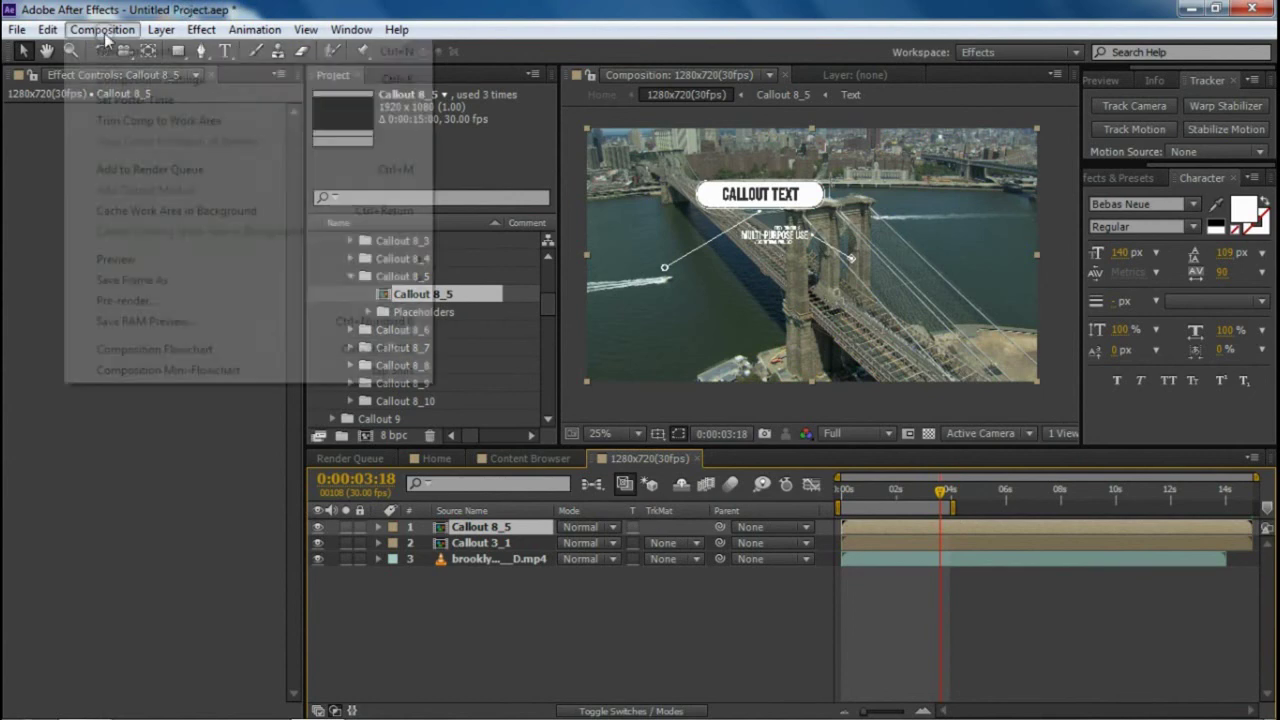
pyautogui.click(171, 169)
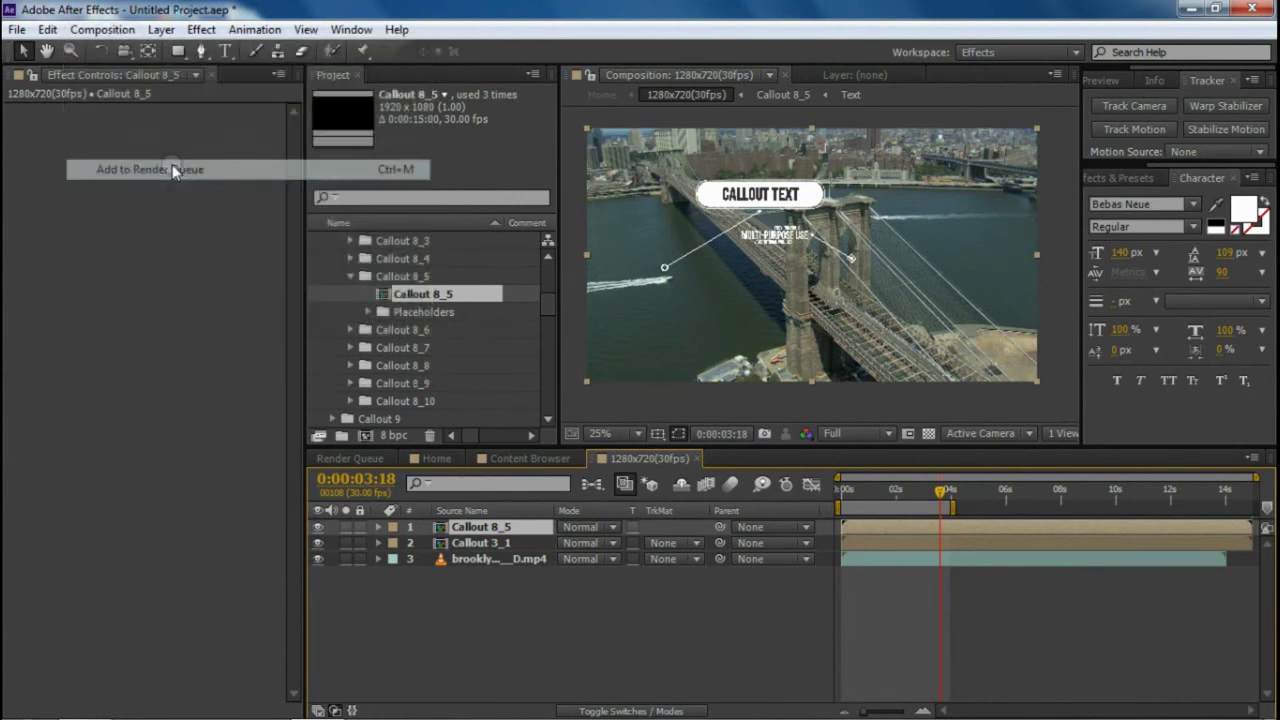
pyautogui.click(462, 563)
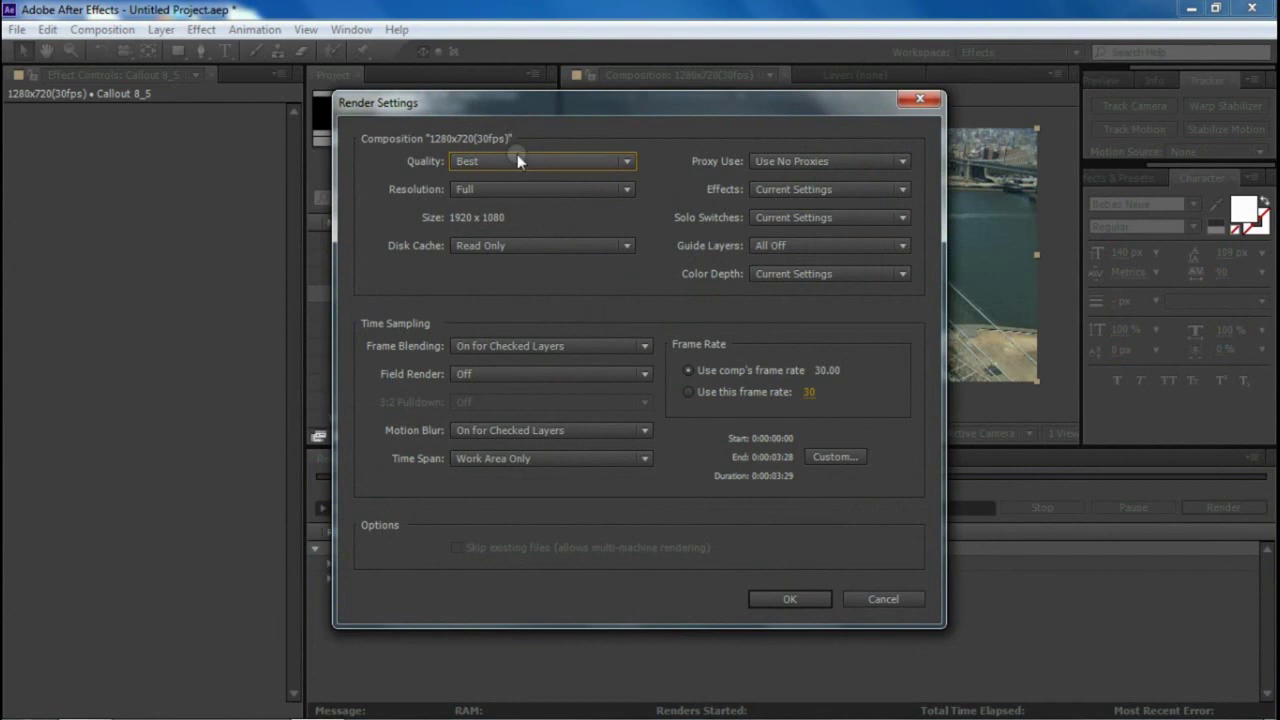
pyautogui.click(517, 158)
pyautogui.click(520, 210)
pyautogui.click(530, 190)
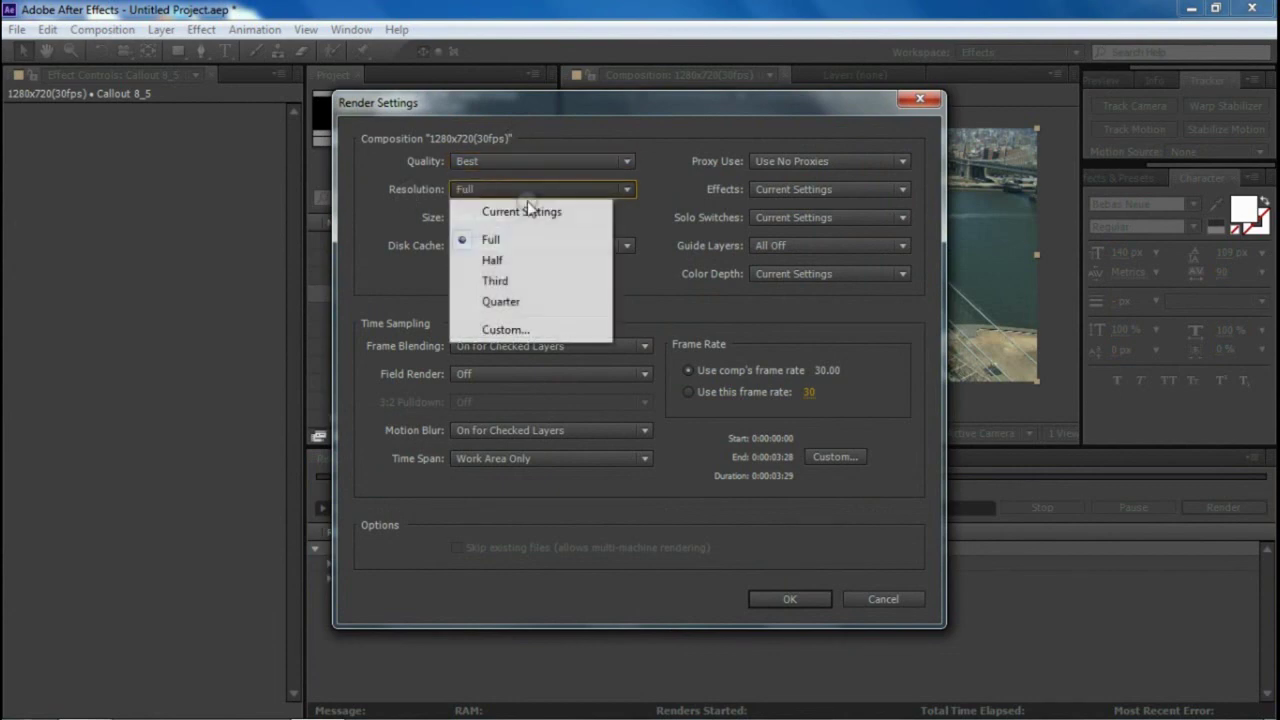
pyautogui.click(530, 238)
pyautogui.click(785, 603)
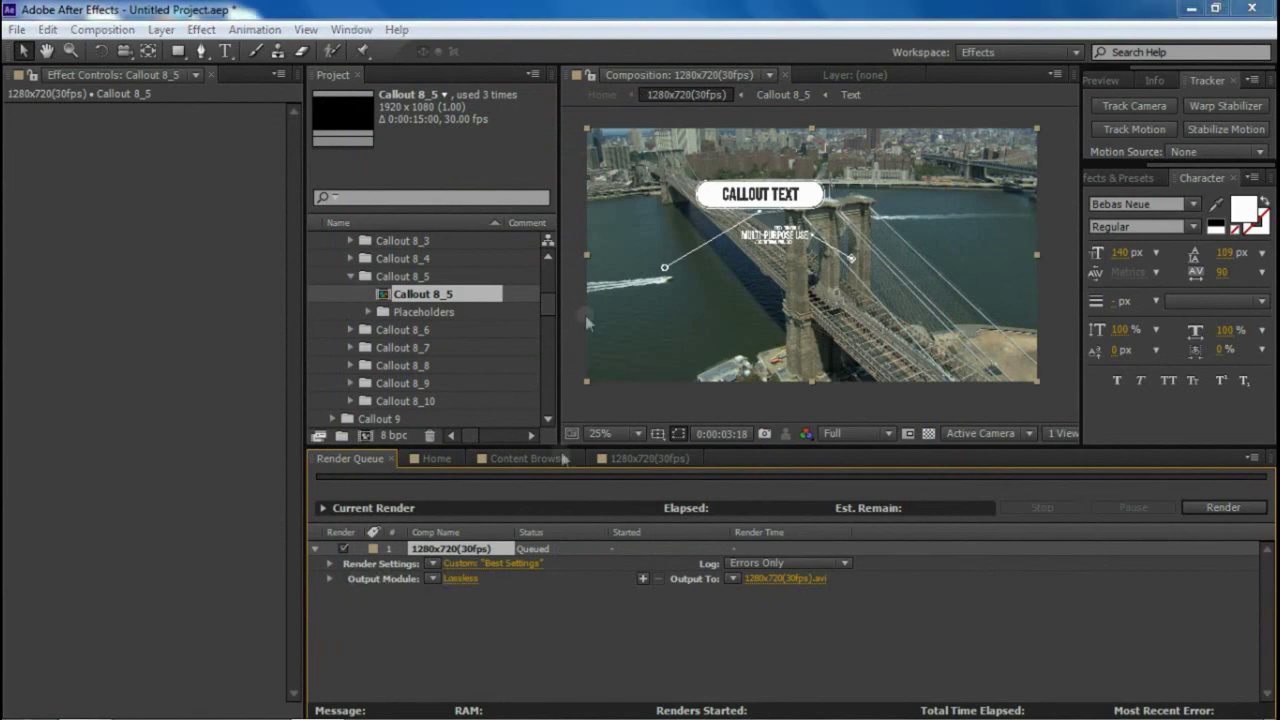
# Set the queued composition's output module format to QuickTime
pyautogui.click(461, 578)
pyautogui.click(514, 144)
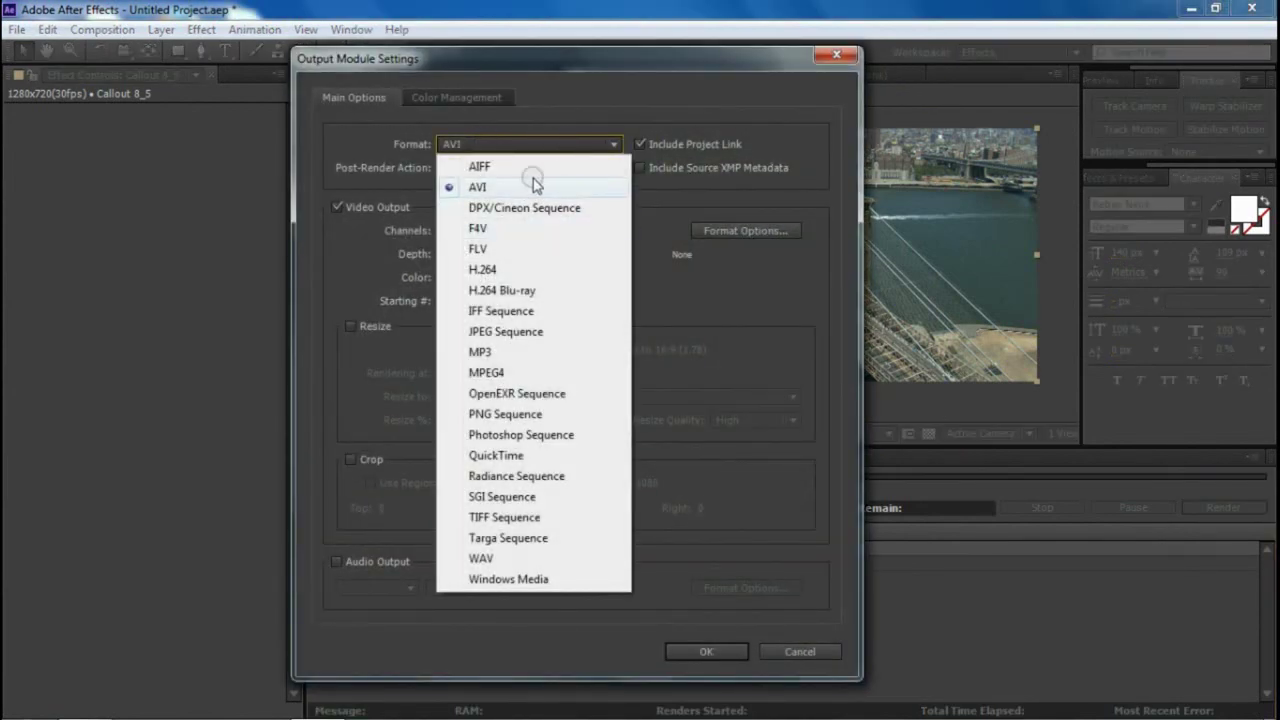
pyautogui.click(497, 455)
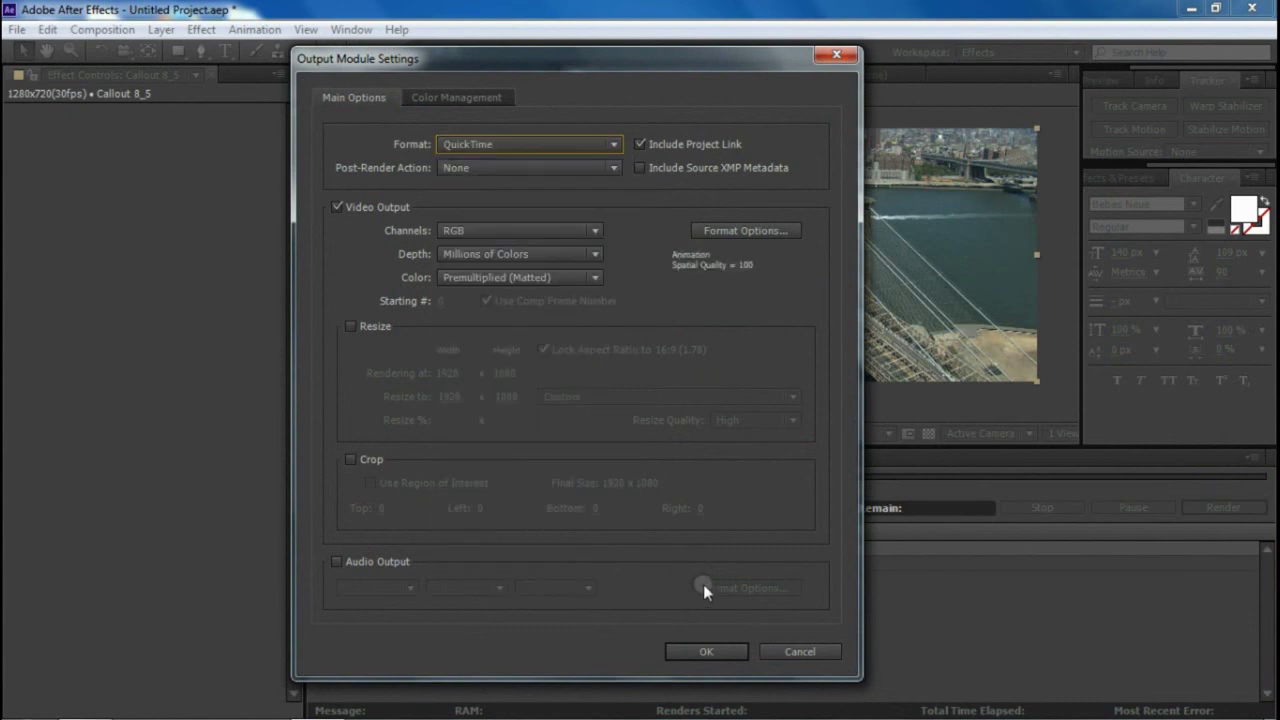
pyautogui.click(708, 652)
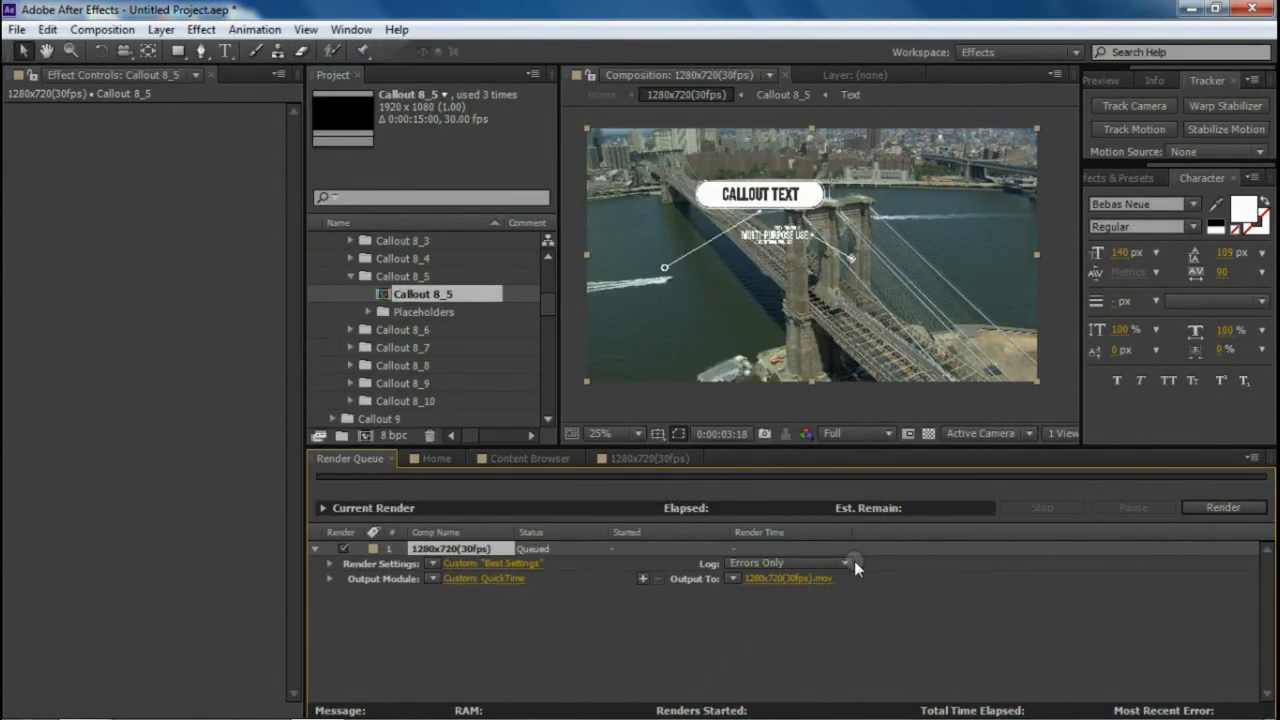